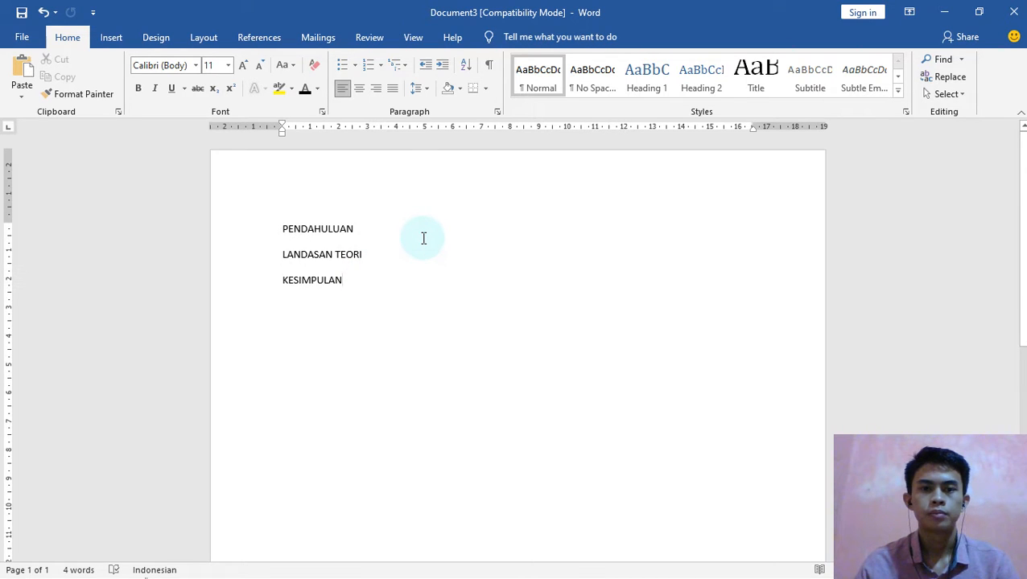
Show the Navigation Pane and make it slightly narrower.
{"action": "left_click", "coordinate": [414, 40]}
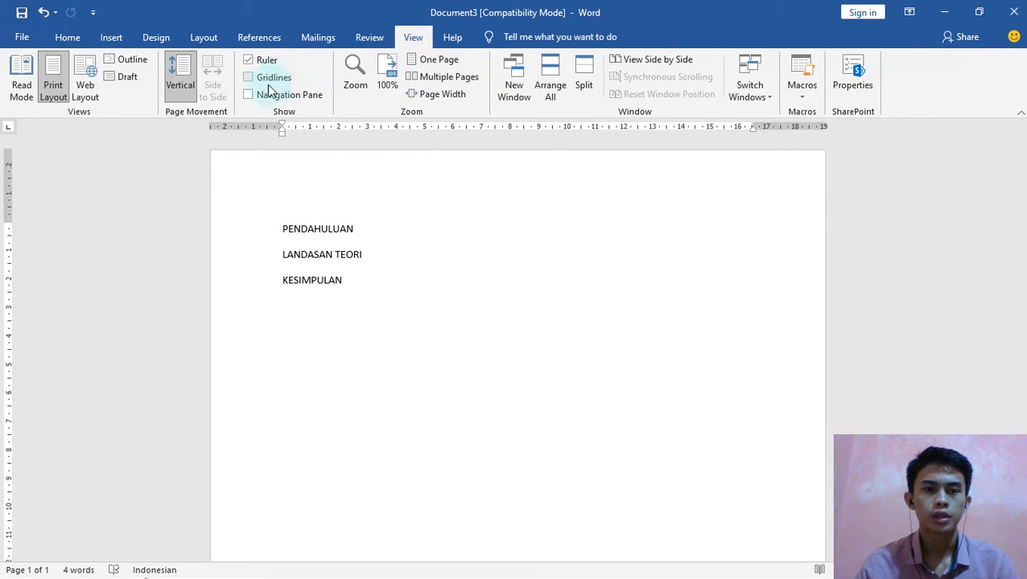
{"action": "left_click", "coordinate": [250, 96]}
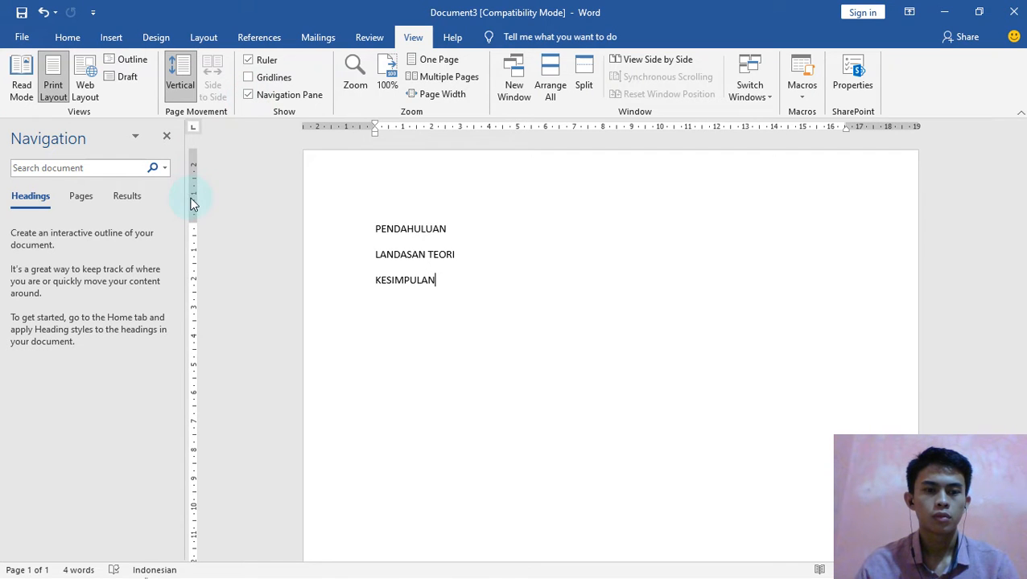
{"action": "left_click_drag", "start_coordinate": [185, 198], "coordinate": [160, 202]}
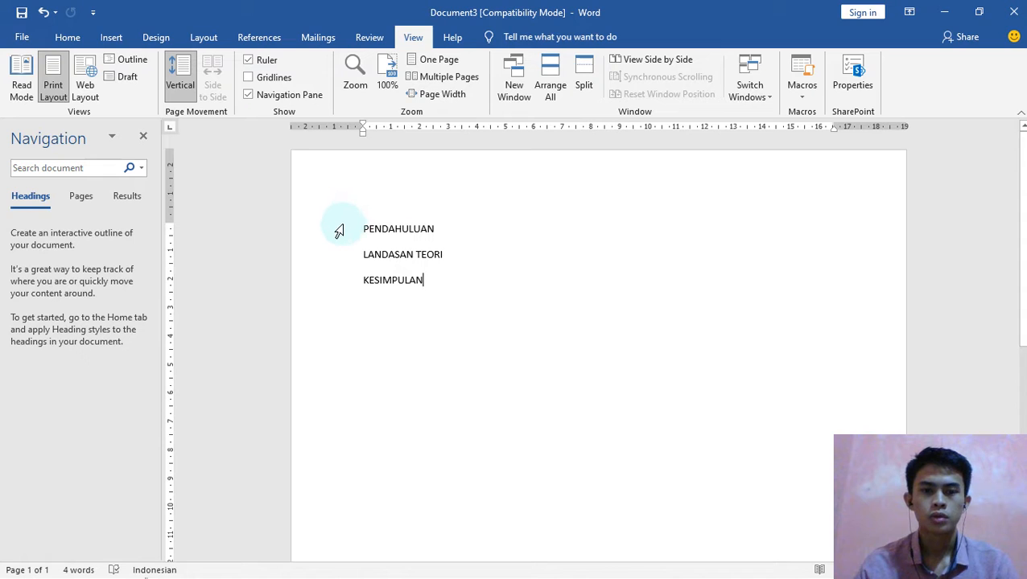
Apply the heading-linked multilevel list numbered 1, 1.1, 1.1.1 to the PENDAHULUAN, LANDASAN TEORI and KESIMPULAN lines.
{"action": "left_click_drag", "start_coordinate": [333, 221], "coordinate": [351, 284]}
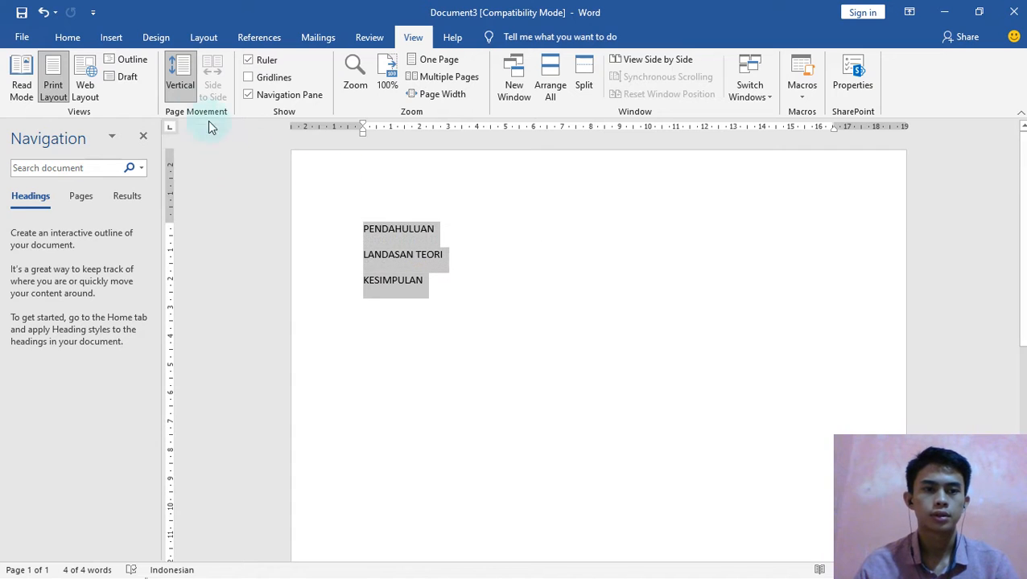
{"action": "left_click", "coordinate": [64, 37]}
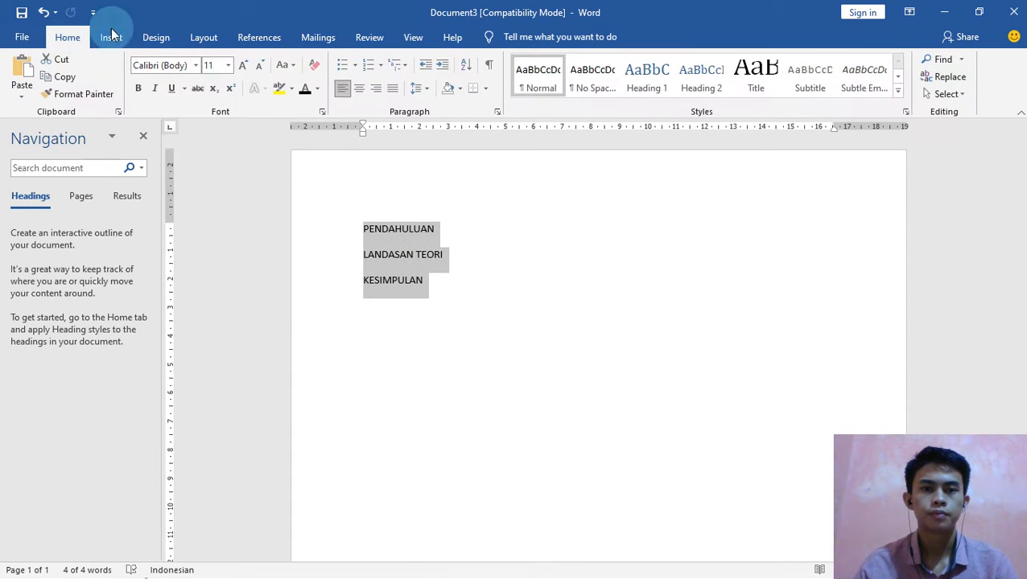
{"action": "left_click", "coordinate": [401, 69]}
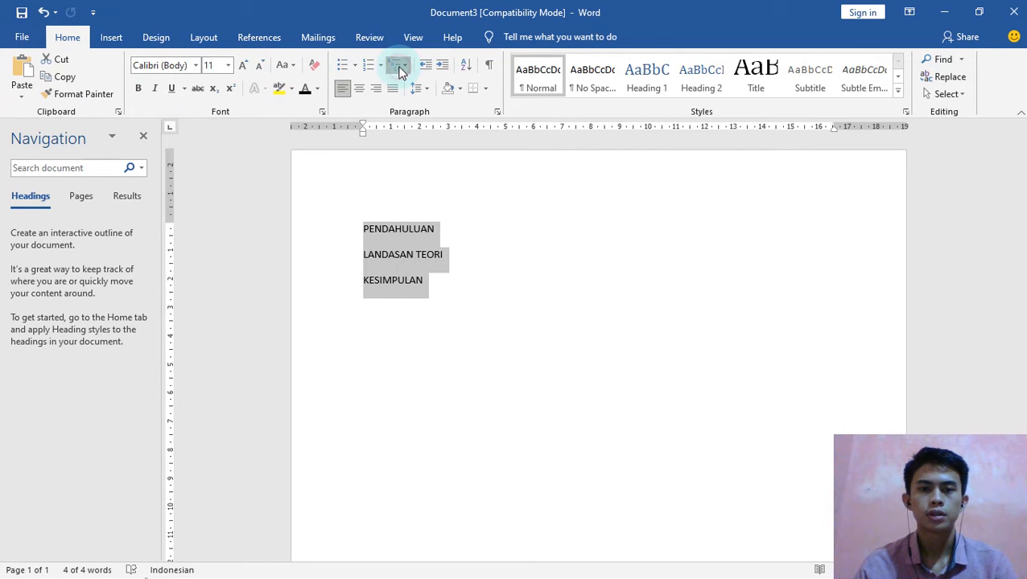
{"action": "mouse_move", "coordinate": [562, 284]}
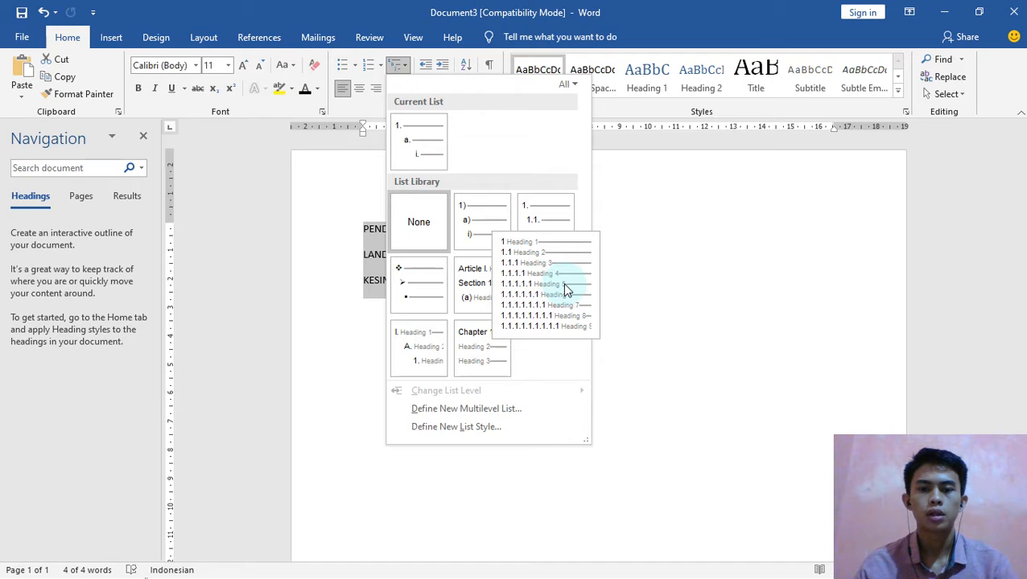
{"action": "left_click", "coordinate": [566, 290]}
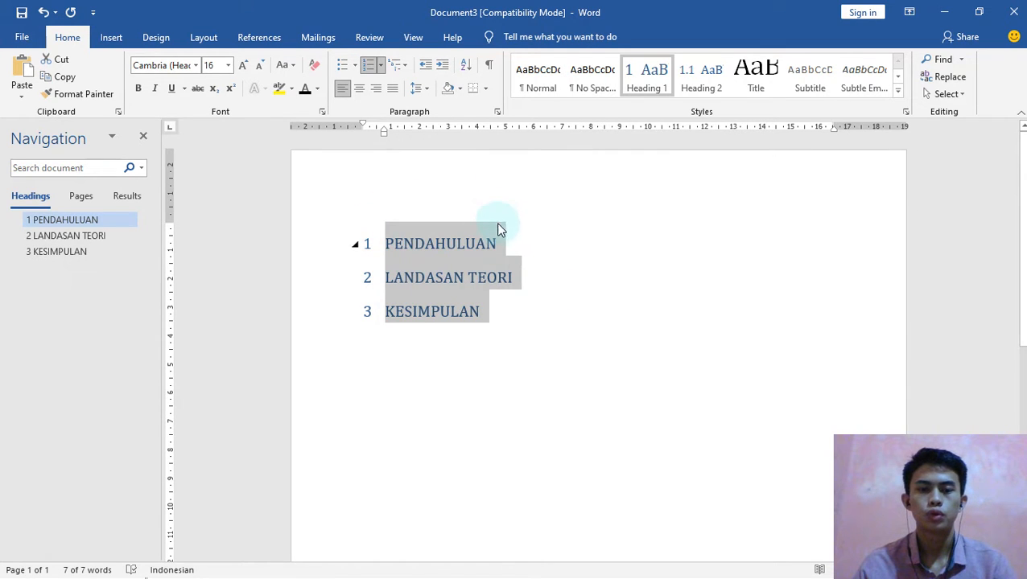
Add the Heading 2 subheadings "Latar Belakang" and "Rumusan Masalah" under PENDAHULUAN.
{"action": "left_click", "coordinate": [503, 248]}
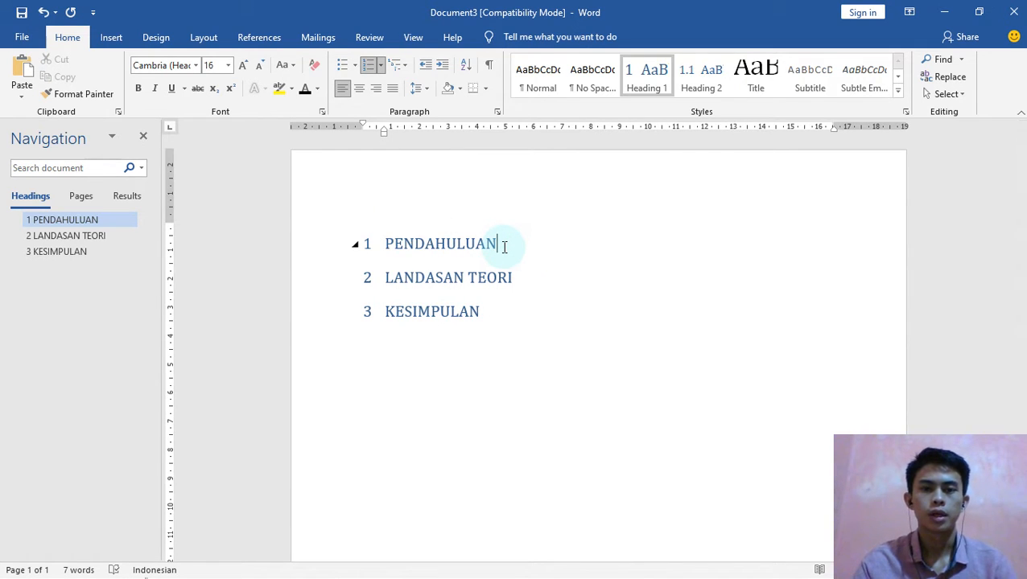
{"action": "key", "text": "Return"}
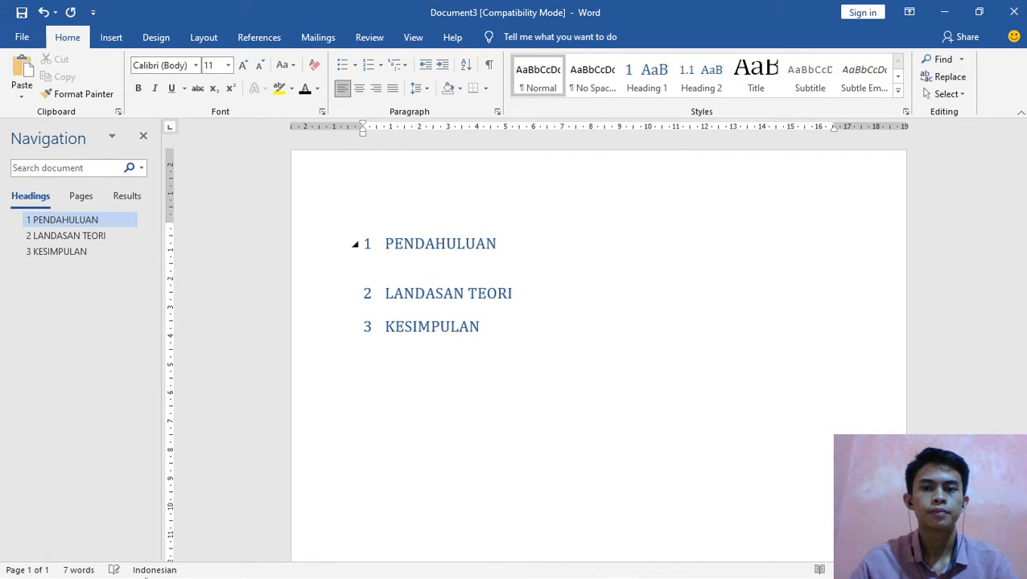
{"action": "left_click", "coordinate": [686, 80]}
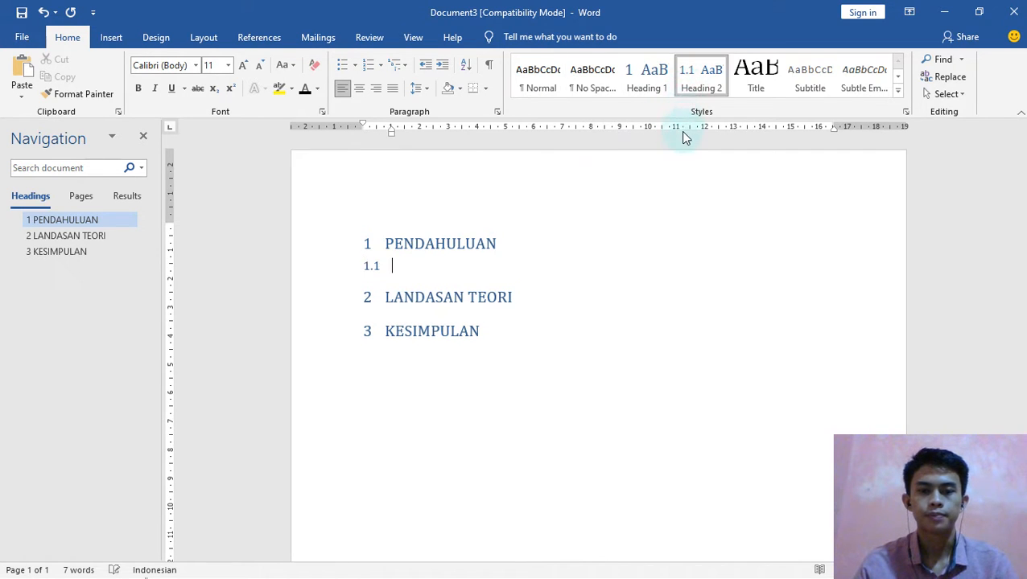
{"action": "type", "text": "L"}
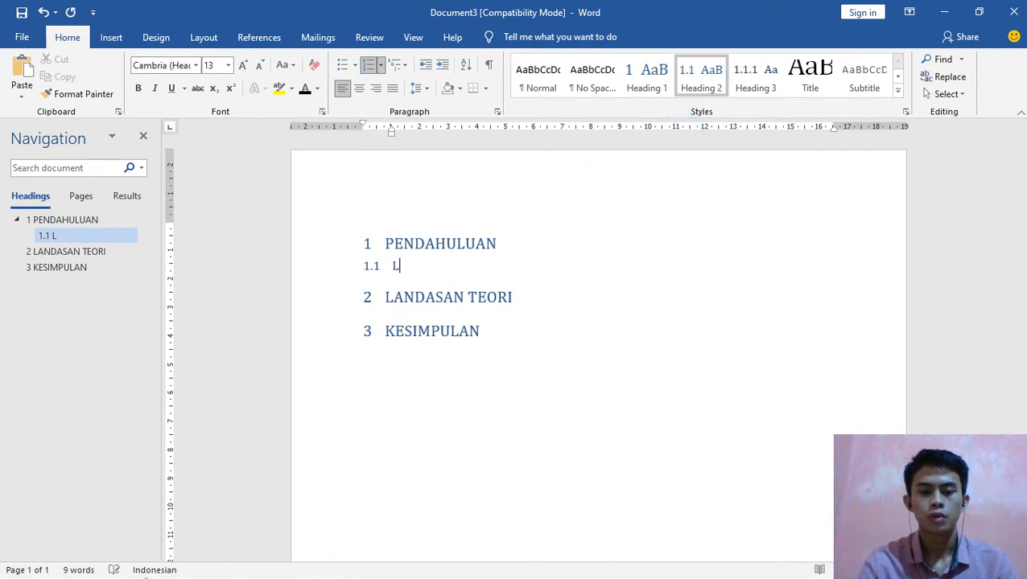
{"action": "type", "text": "atar Belakang"}
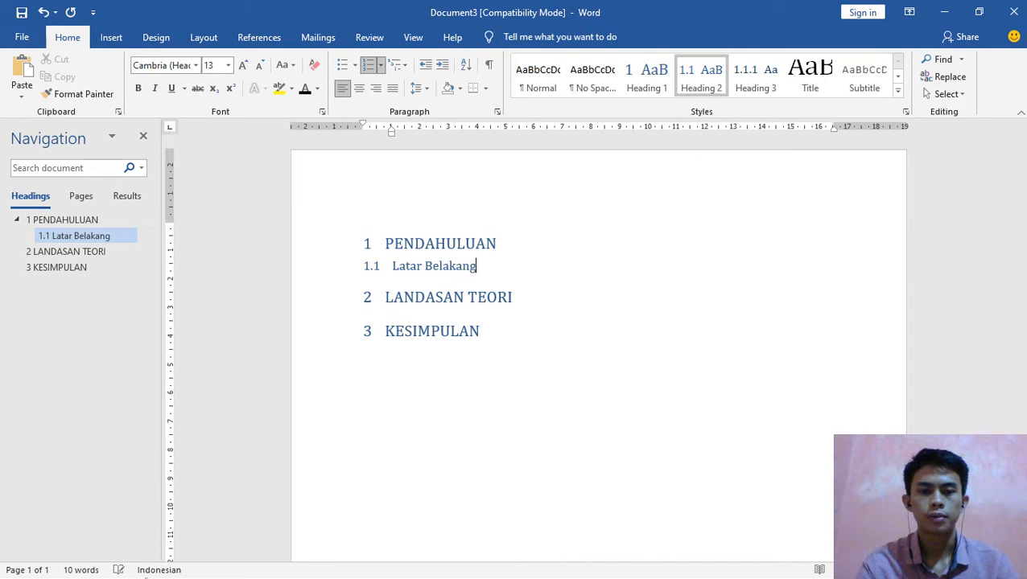
{"action": "key", "text": "Return"}
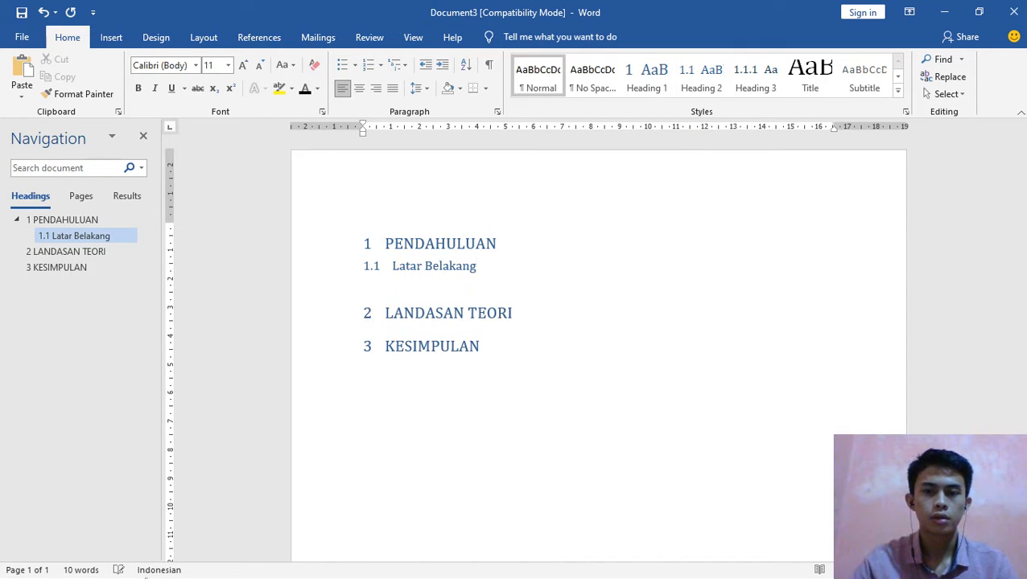
{"action": "left_click", "coordinate": [699, 88]}
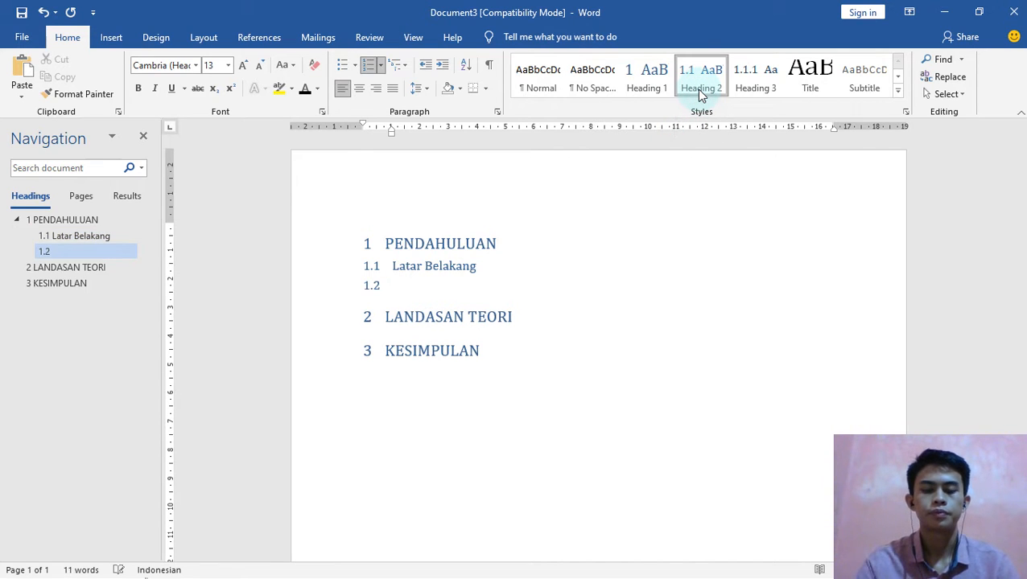
{"action": "type", "text": "rumusan Masal"}
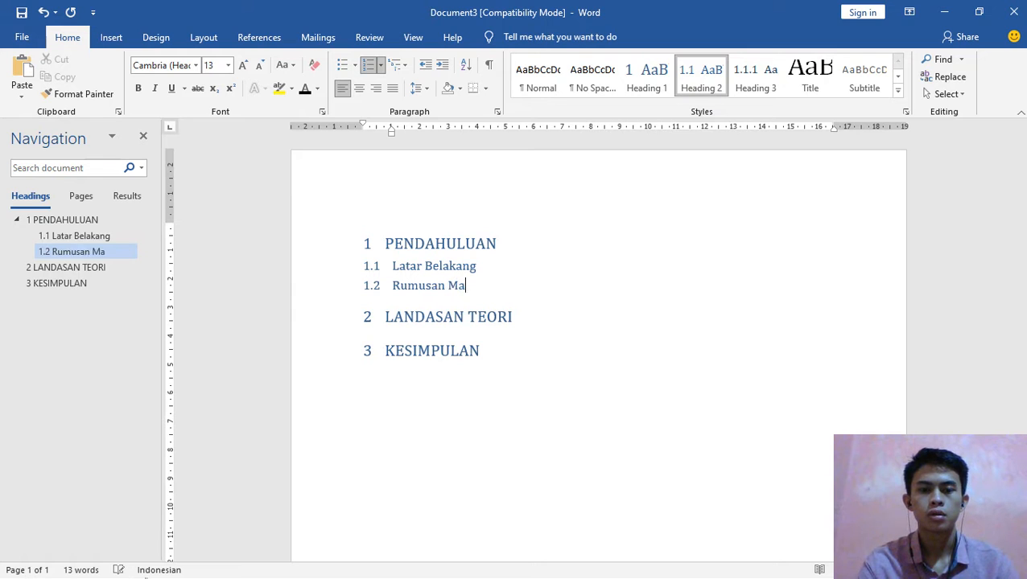
{"action": "type", "text": "ah"}
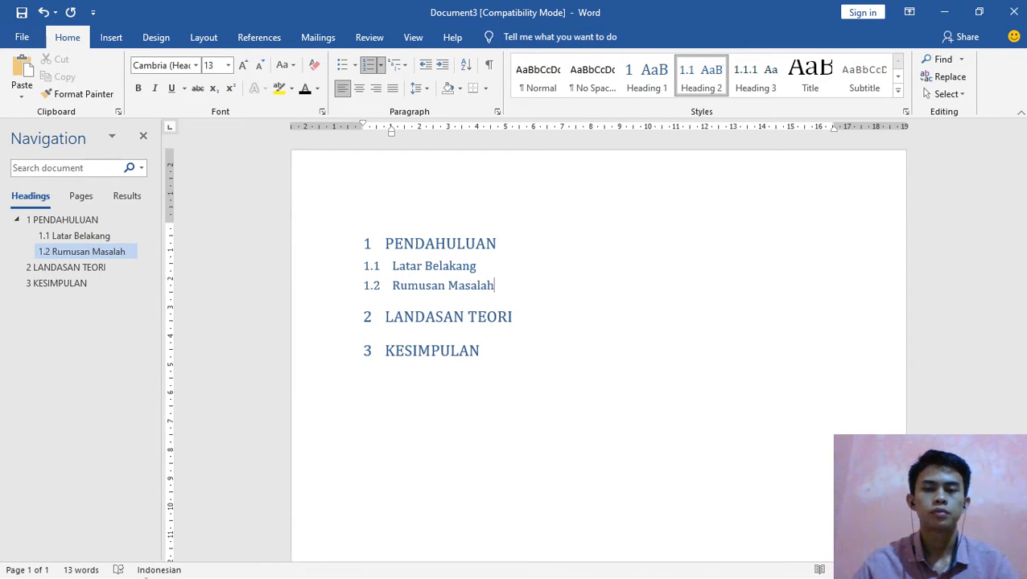
Add the Heading 2 subheadings "Teori 1" and "Teori 2" under LANDASAN TEORI.
{"action": "left_click", "coordinate": [517, 316]}
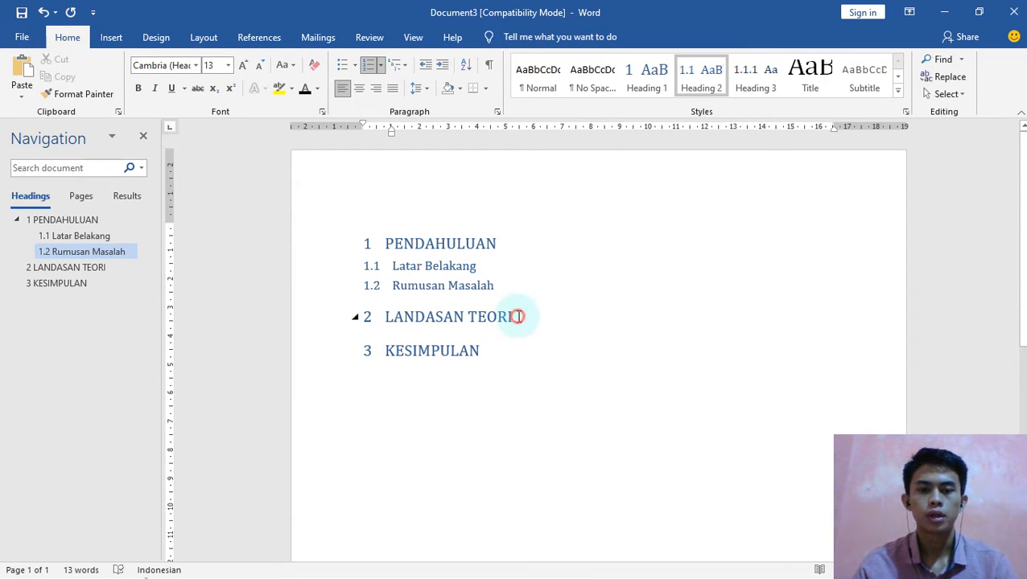
{"action": "key", "text": "Return"}
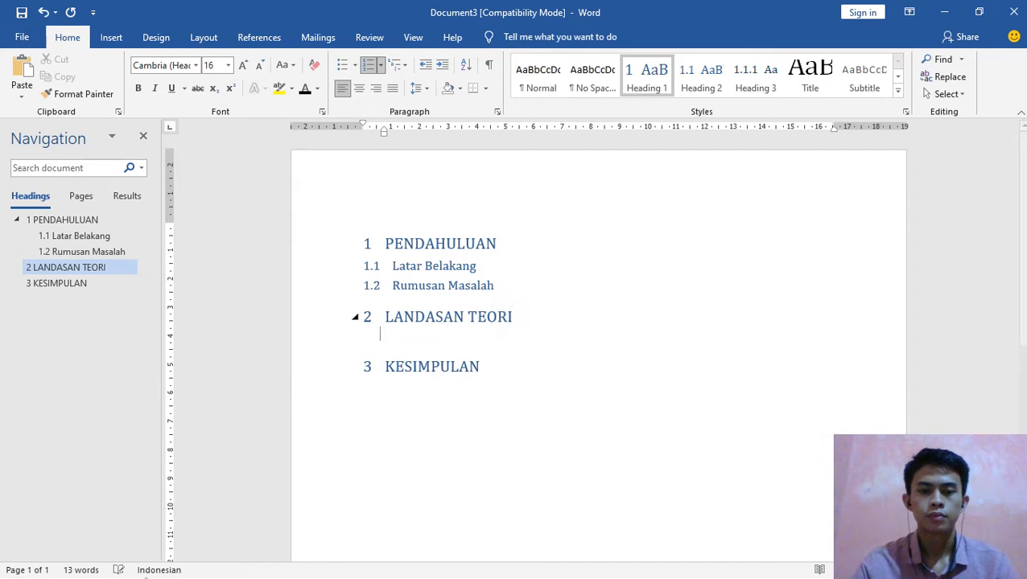
{"action": "left_click", "coordinate": [699, 72]}
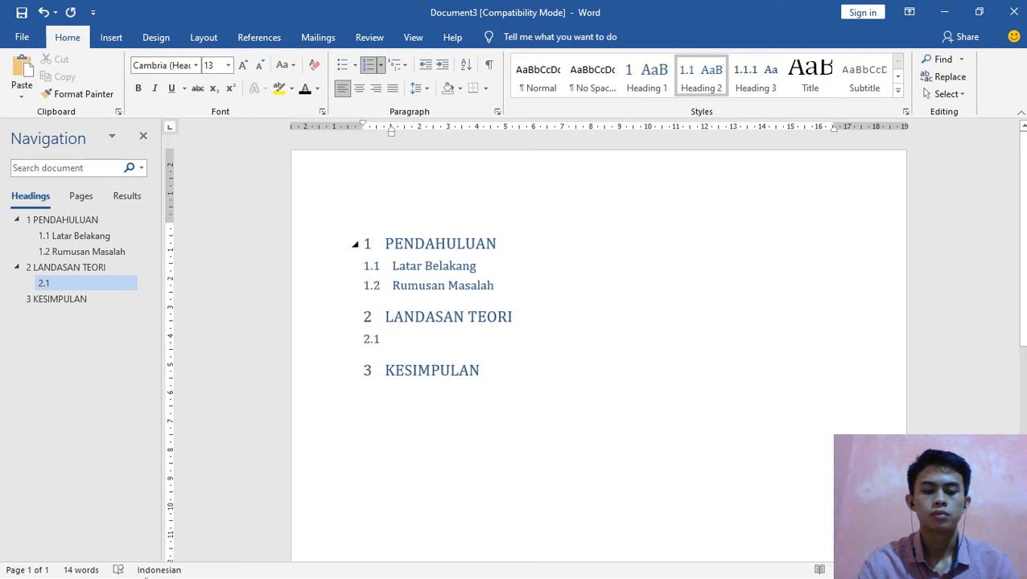
{"action": "type", "text": "Teori "}
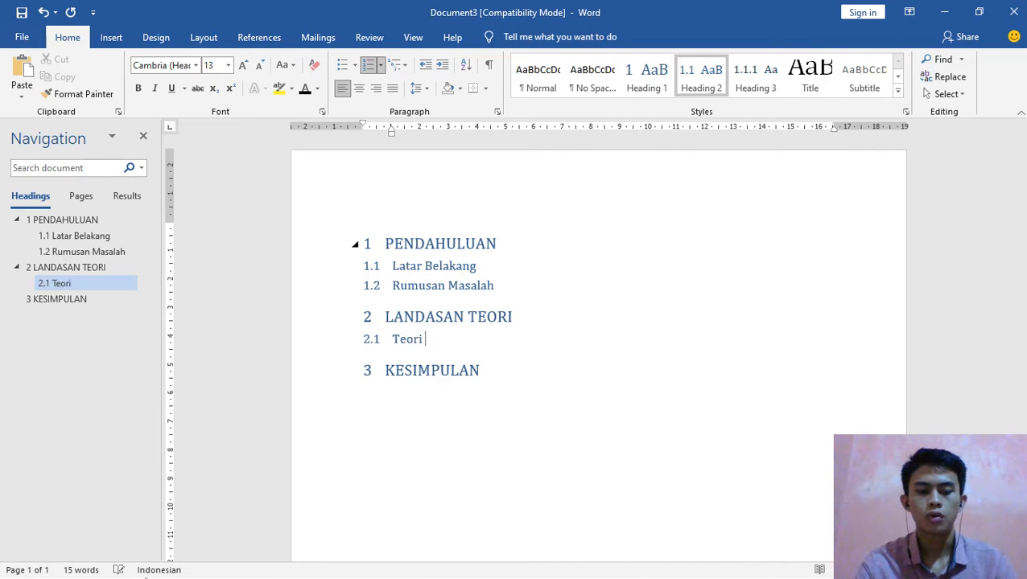
{"action": "type", "text": "1"}
{"action": "key", "text": "Return"}
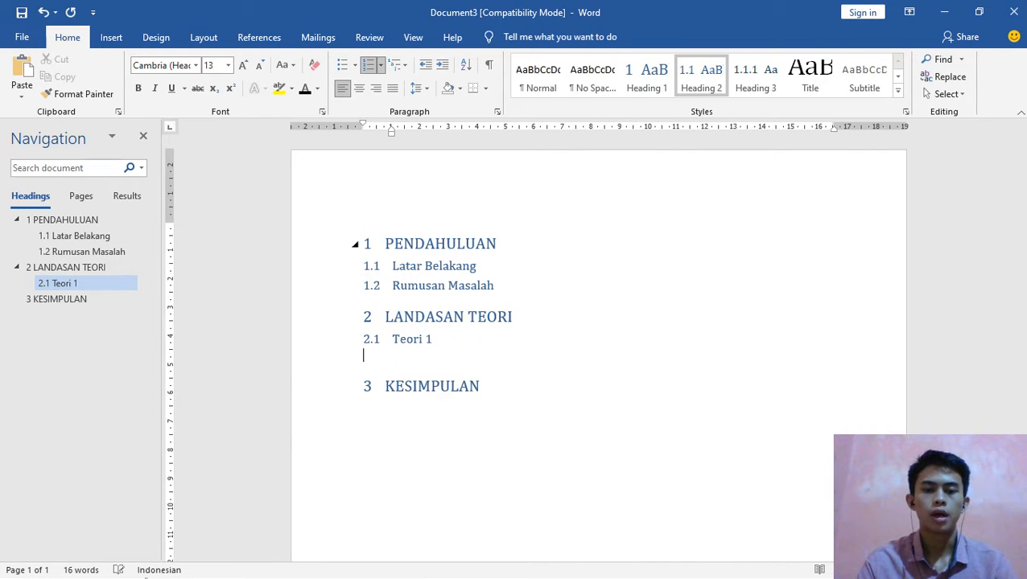
{"action": "left_click", "coordinate": [699, 84]}
{"action": "type", "text": "teo"}
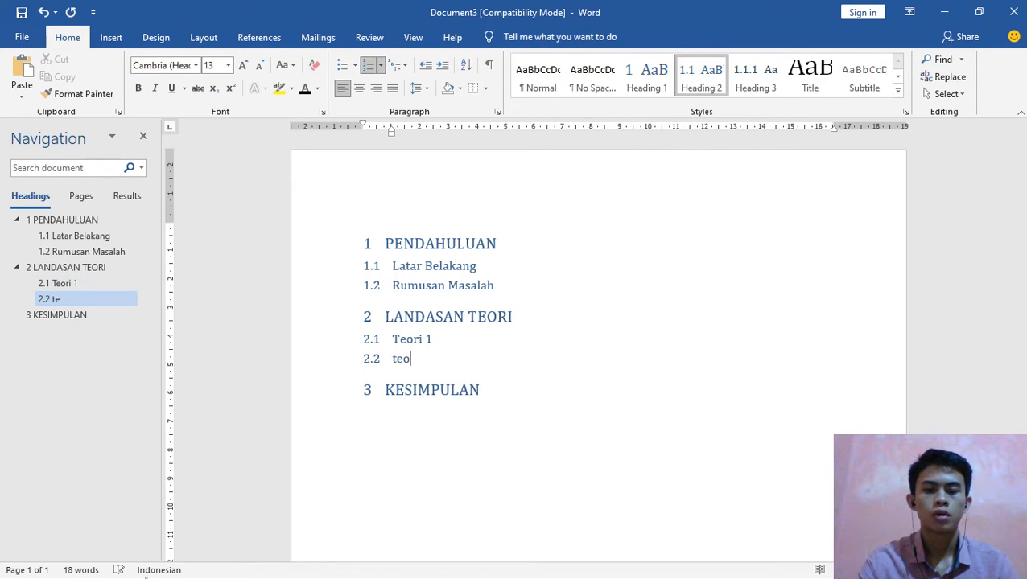
{"action": "type", "text": "ri 2"}
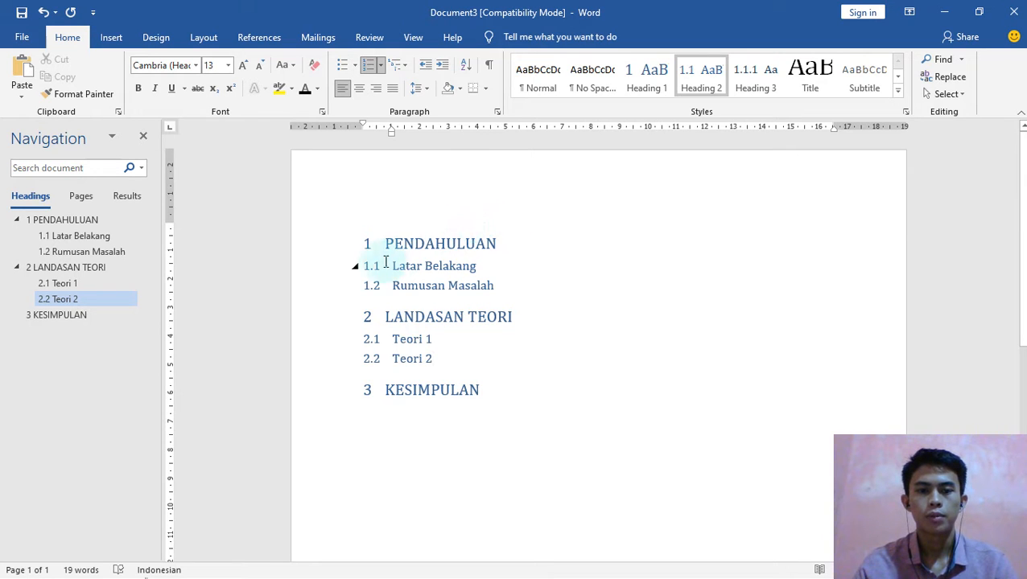
Modify the Heading 1 style's font to Times New Roman, 14 pt, bold and black.
{"action": "right_click", "coordinate": [646, 86]}
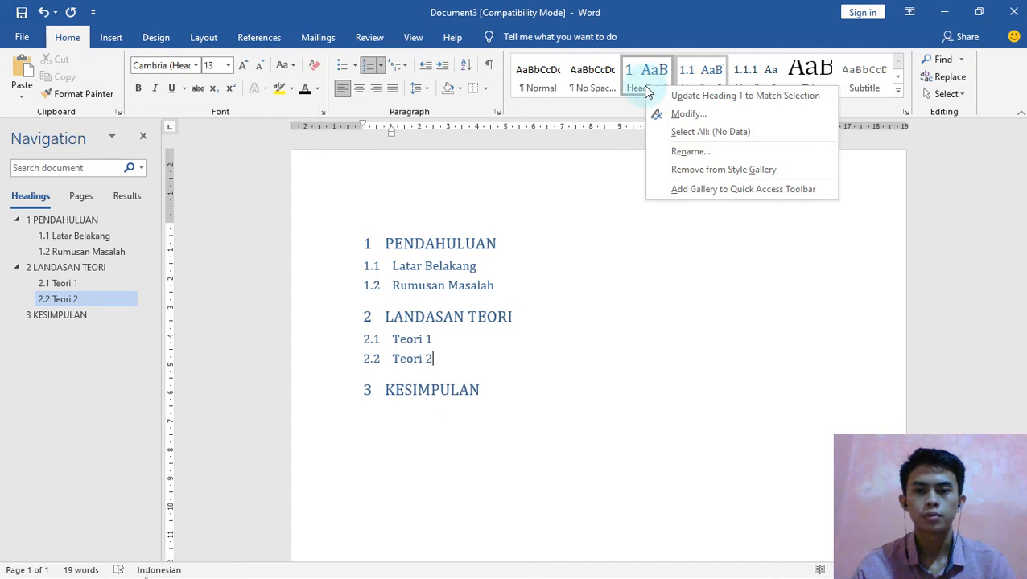
{"action": "left_click", "coordinate": [686, 115]}
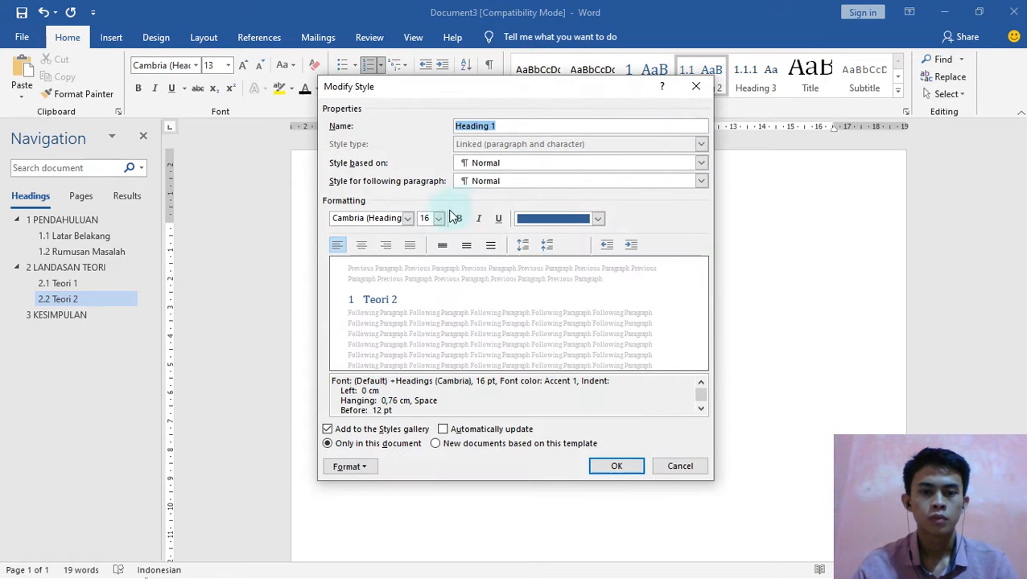
{"action": "left_click", "coordinate": [408, 219]}
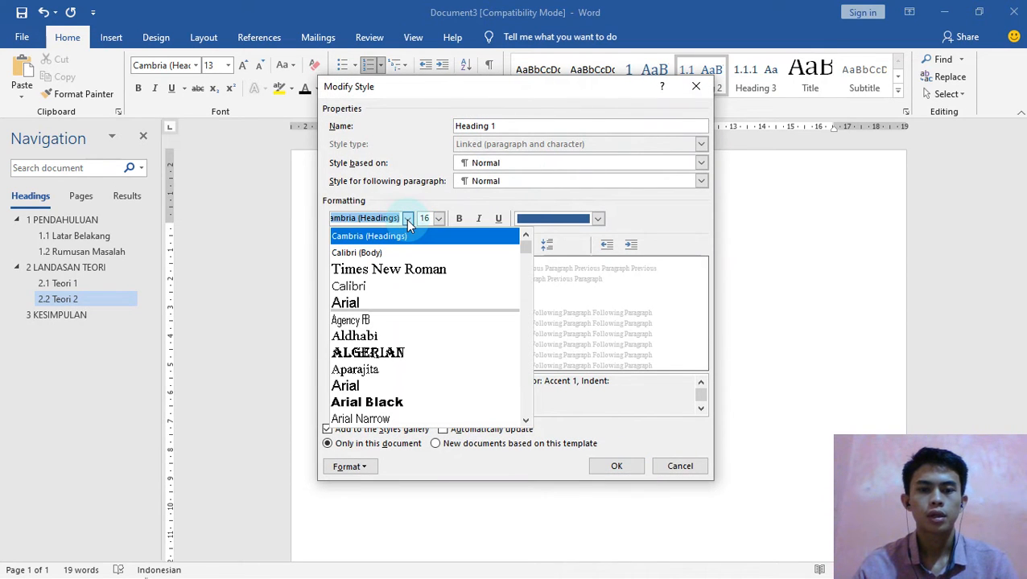
{"action": "left_click", "coordinate": [387, 275]}
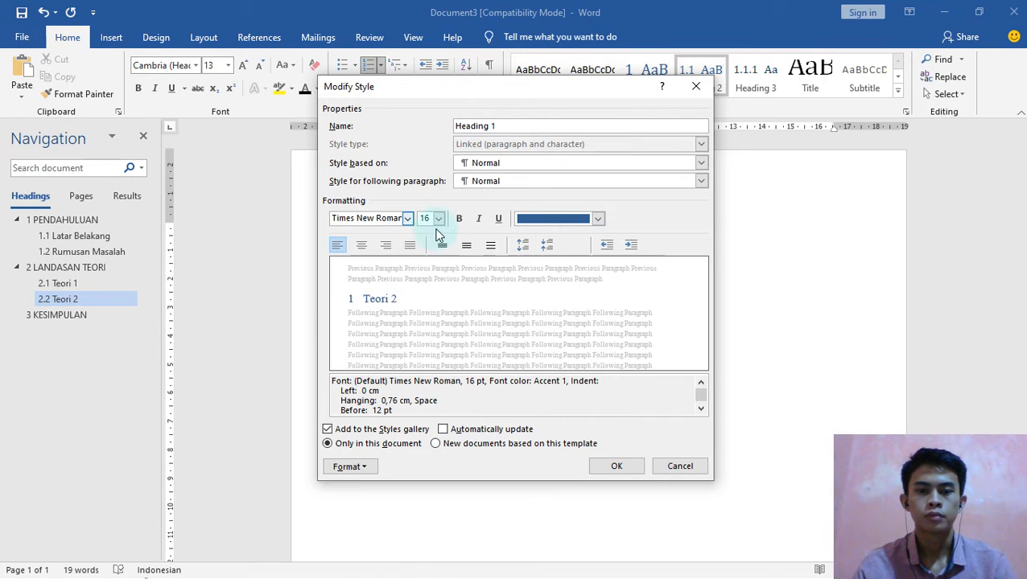
{"action": "left_click", "coordinate": [438, 218]}
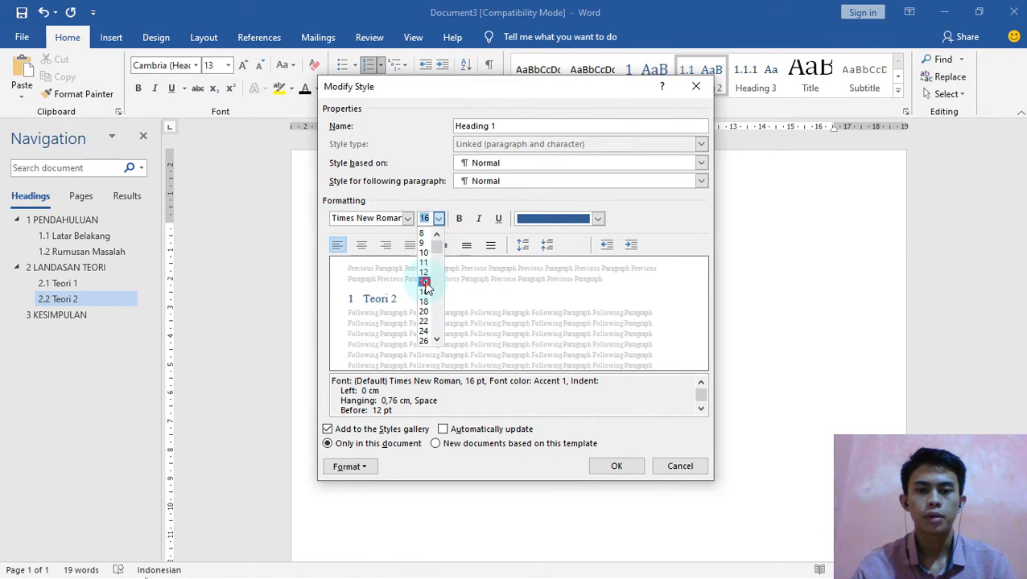
{"action": "left_click", "coordinate": [424, 282]}
{"action": "left_click", "coordinate": [460, 219]}
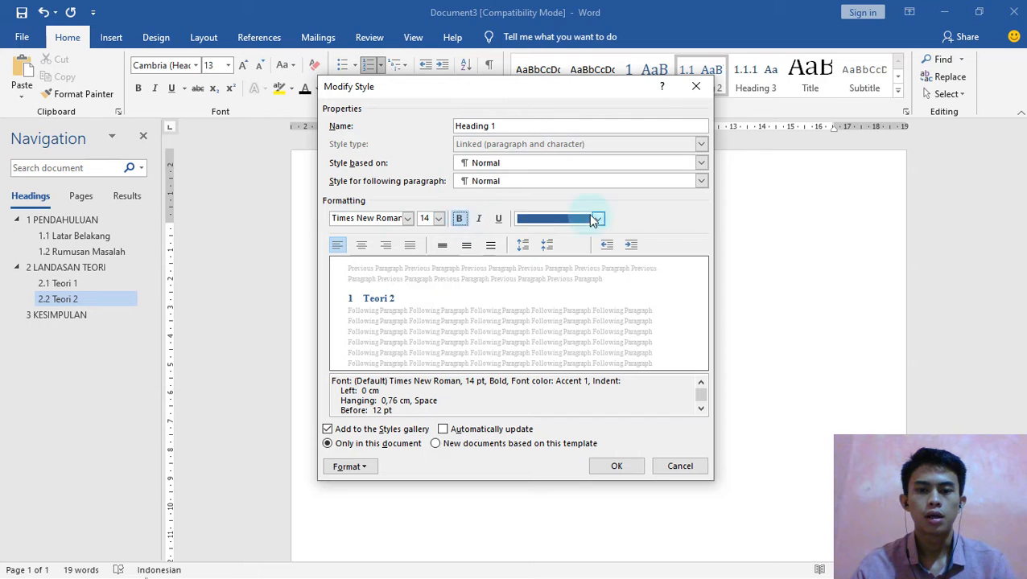
{"action": "left_click", "coordinate": [598, 218]}
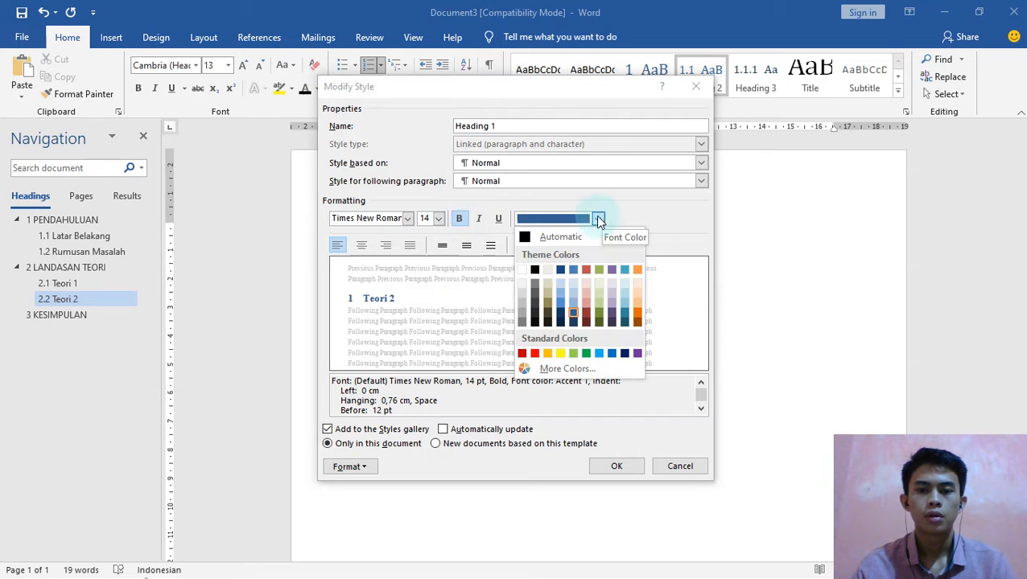
{"action": "left_click", "coordinate": [534, 272]}
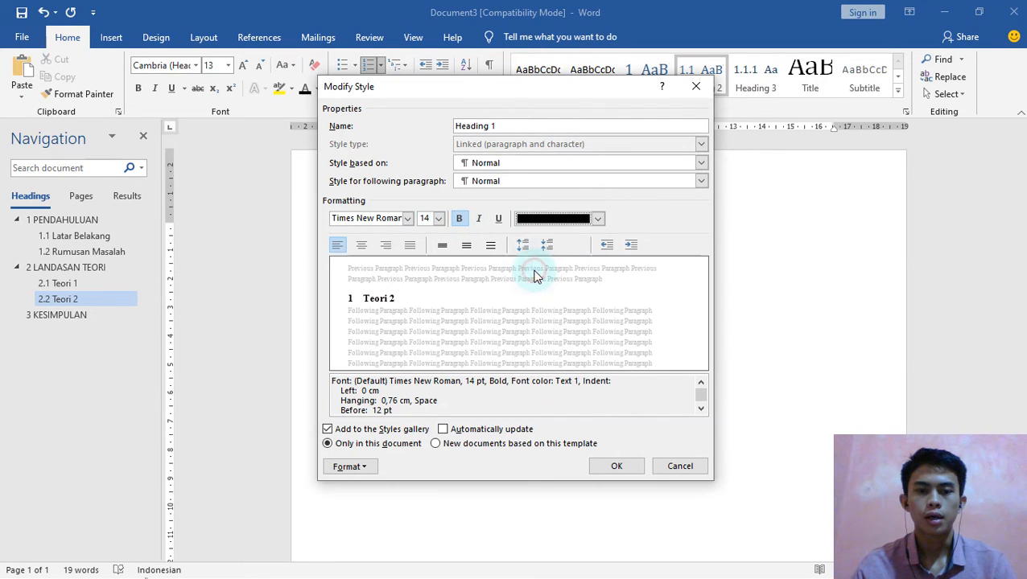
Give the Heading 1 style centered alignment, 1.5 line spacing and 20 pt spacing after the paragraph.
{"action": "left_click", "coordinate": [363, 247]}
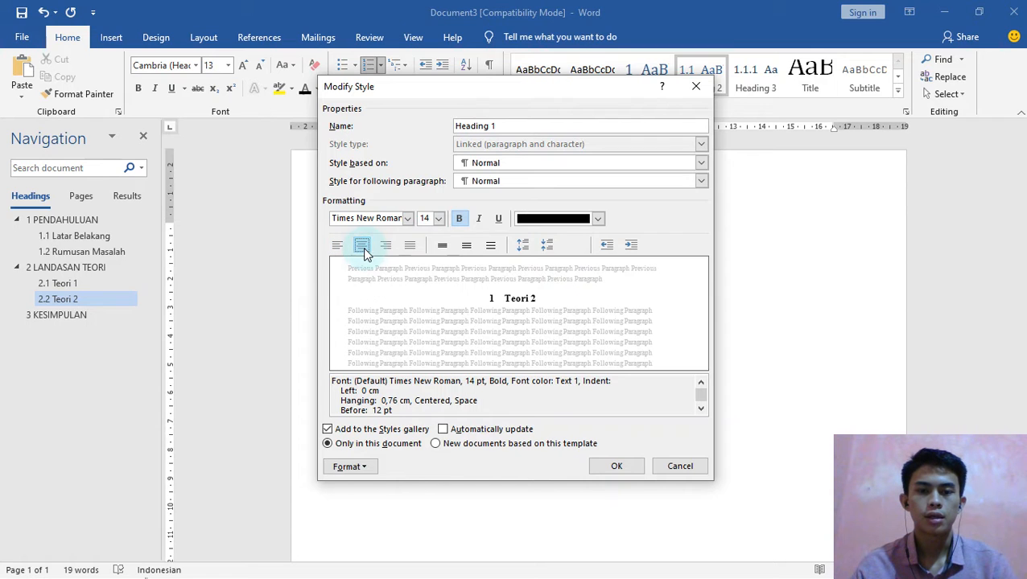
{"action": "left_click", "coordinate": [467, 250]}
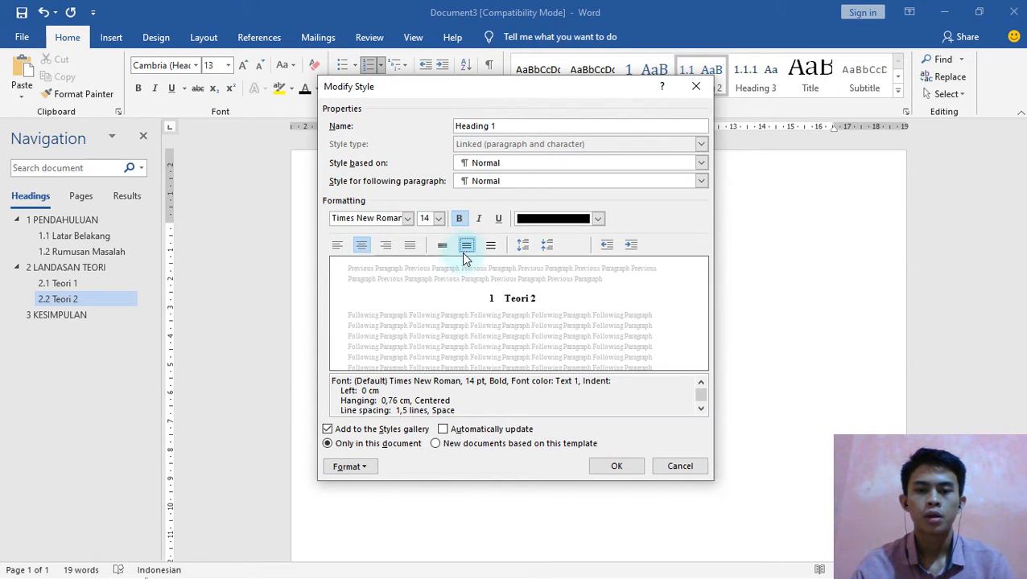
{"action": "left_click", "coordinate": [359, 468]}
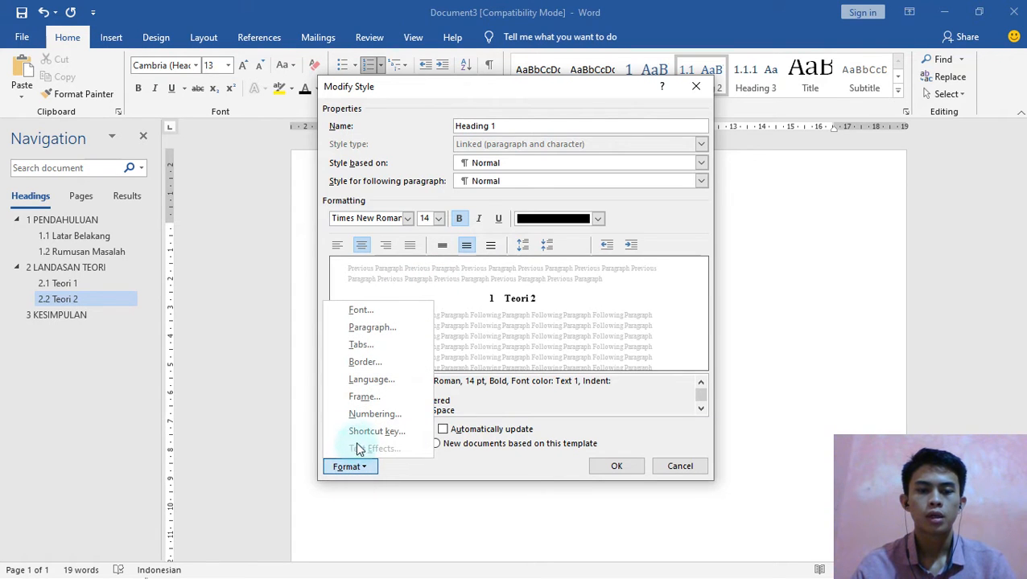
{"action": "left_click", "coordinate": [371, 331]}
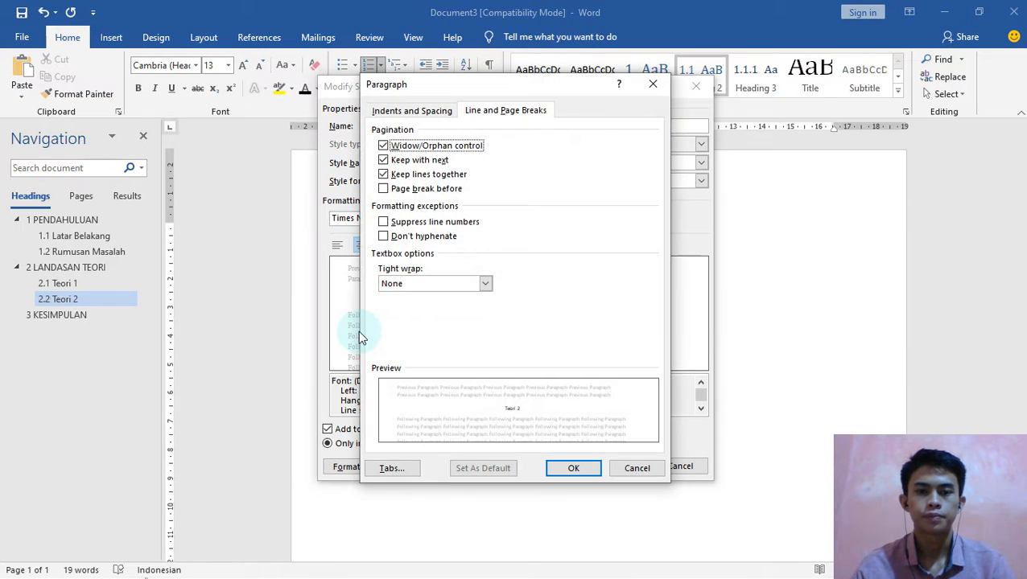
{"action": "left_click", "coordinate": [413, 113]}
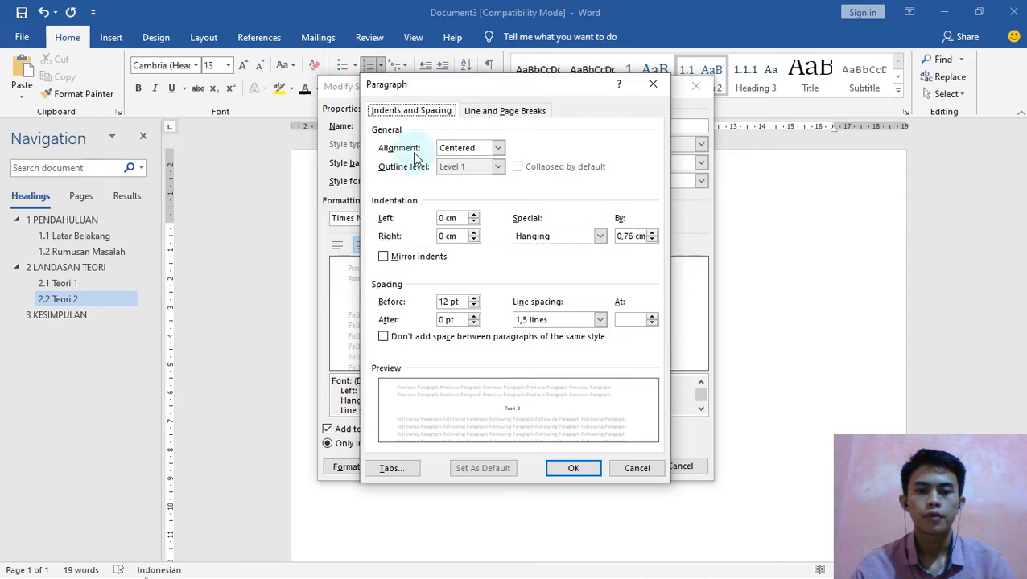
{"action": "left_click", "coordinate": [441, 319]}
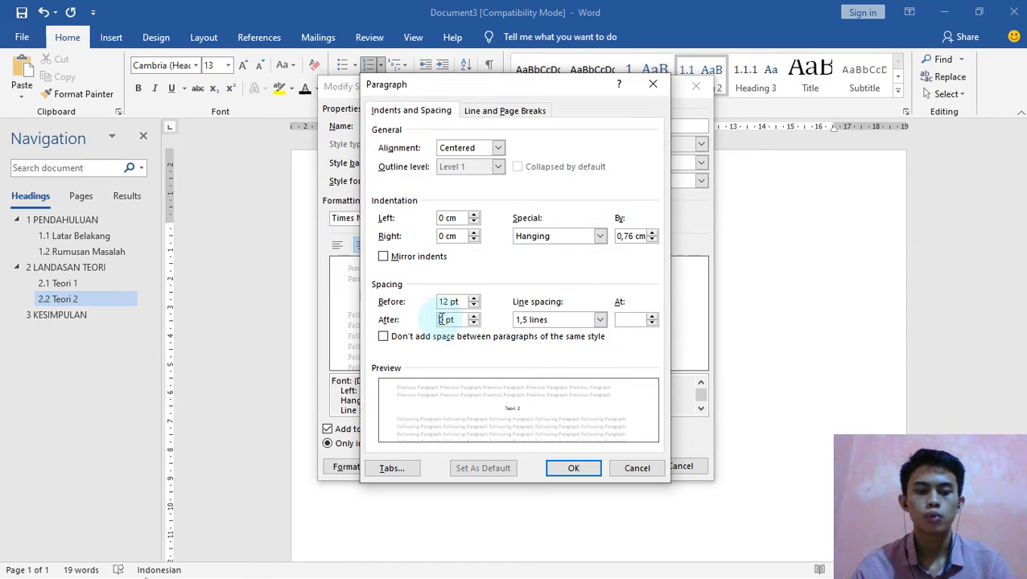
{"action": "type", "text": "2"}
Make every Heading 1 paragraph start on a new page by enabling Page break before in the style.
{"action": "left_click", "coordinate": [475, 113]}
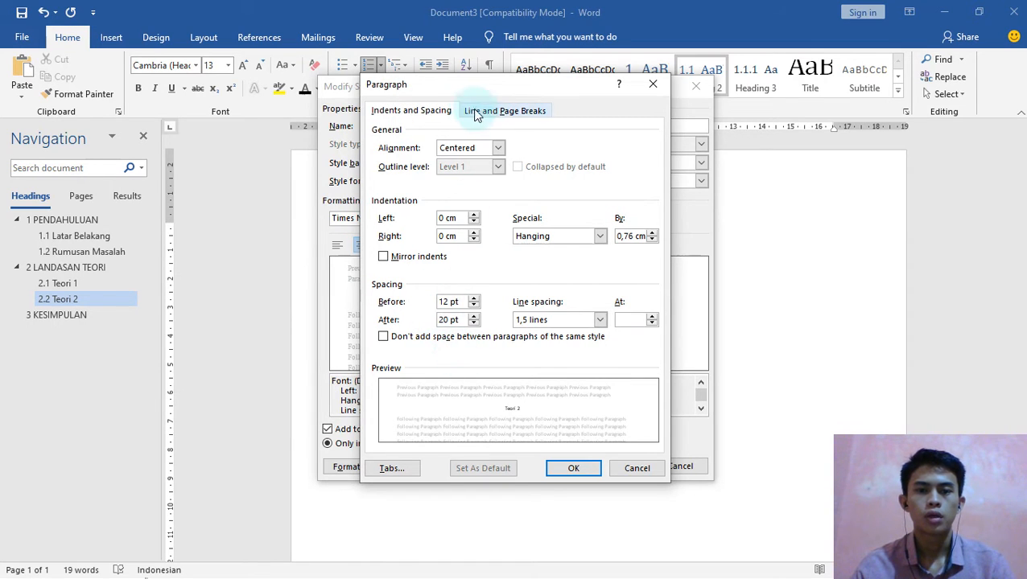
{"action": "left_click", "coordinate": [511, 117]}
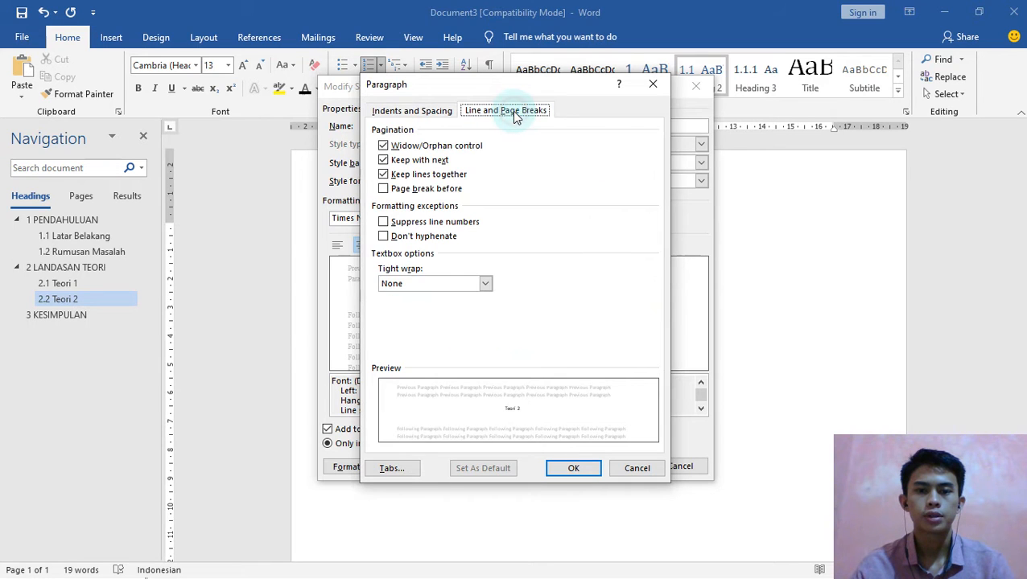
{"action": "left_click", "coordinate": [385, 193]}
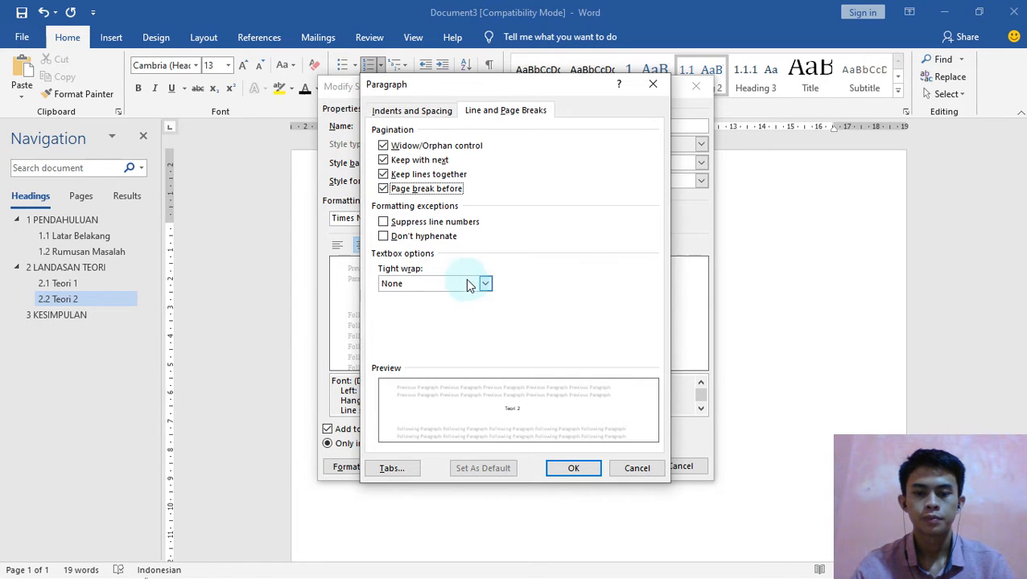
{"action": "left_click", "coordinate": [569, 469]}
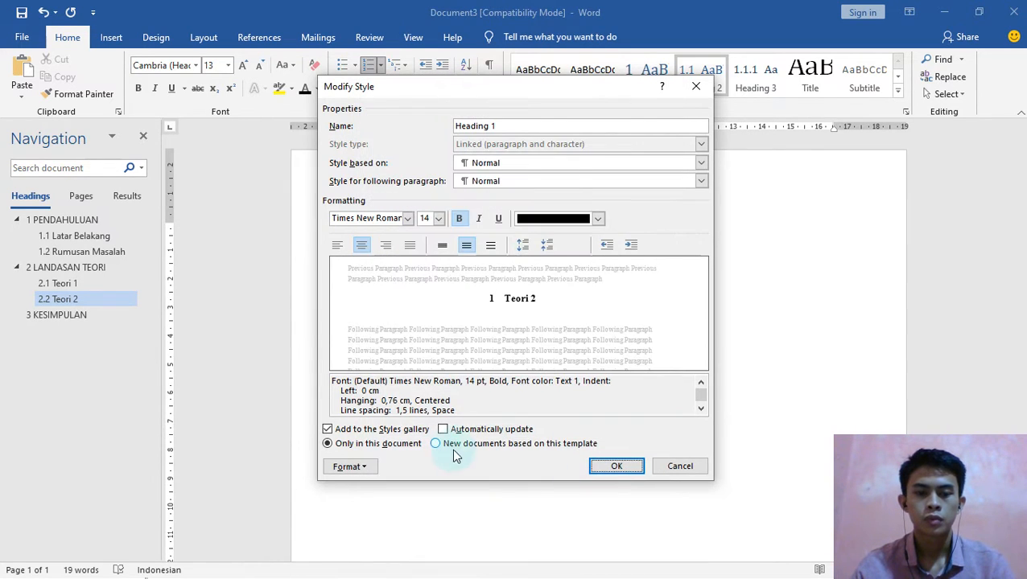
Define a new number format for the Heading 1 style, with the text "BAB" followed by I, II, III numerals.
{"action": "left_click", "coordinate": [365, 468]}
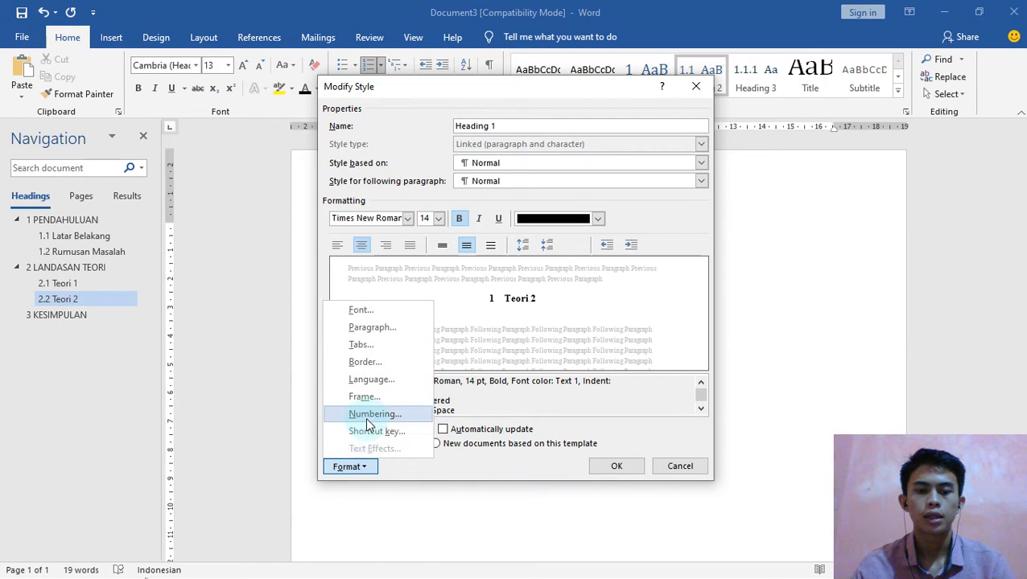
{"action": "left_click", "coordinate": [367, 417]}
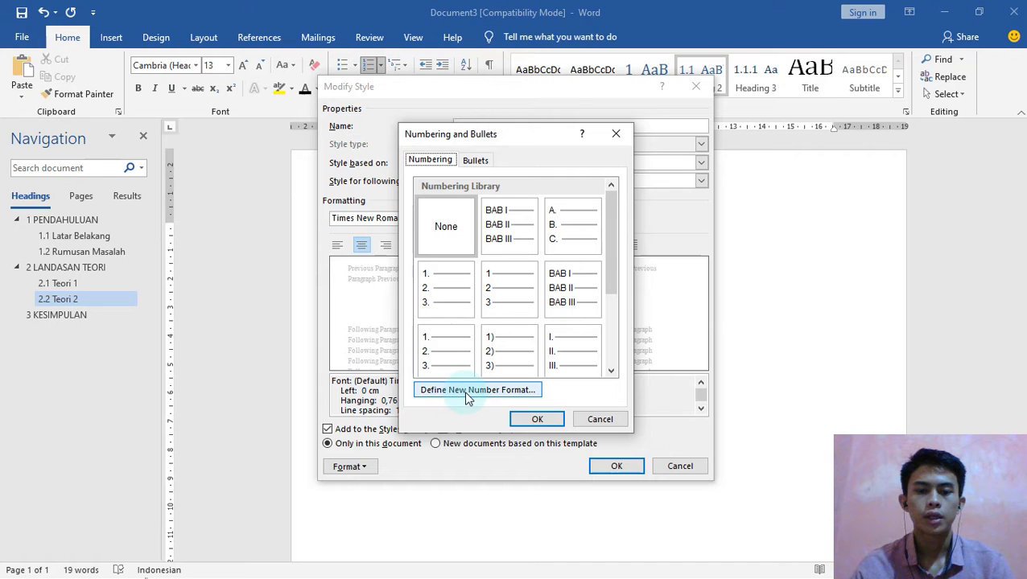
{"action": "left_click", "coordinate": [497, 391]}
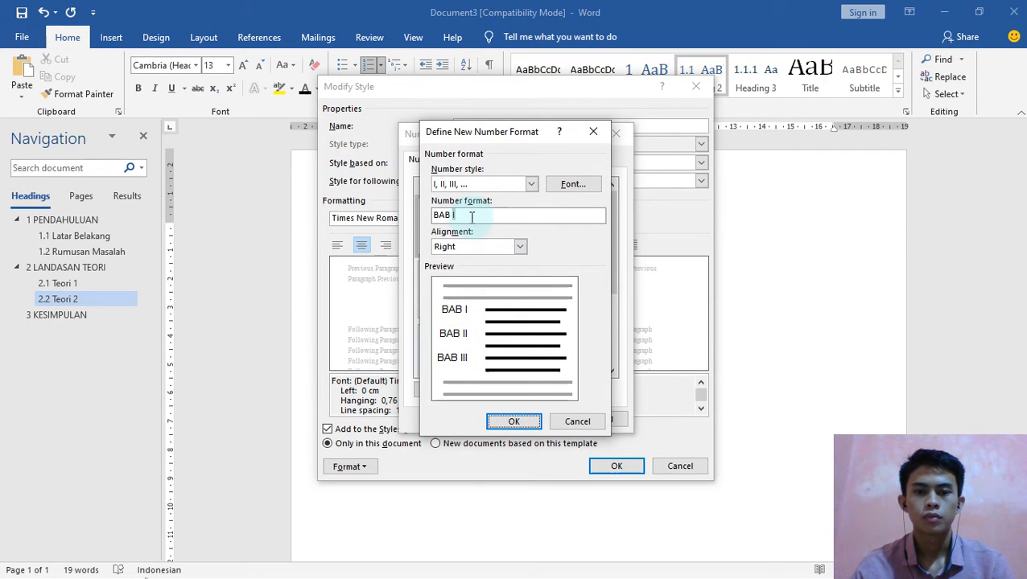
{"action": "left_click_drag", "start_coordinate": [461, 215], "coordinate": [428, 214]}
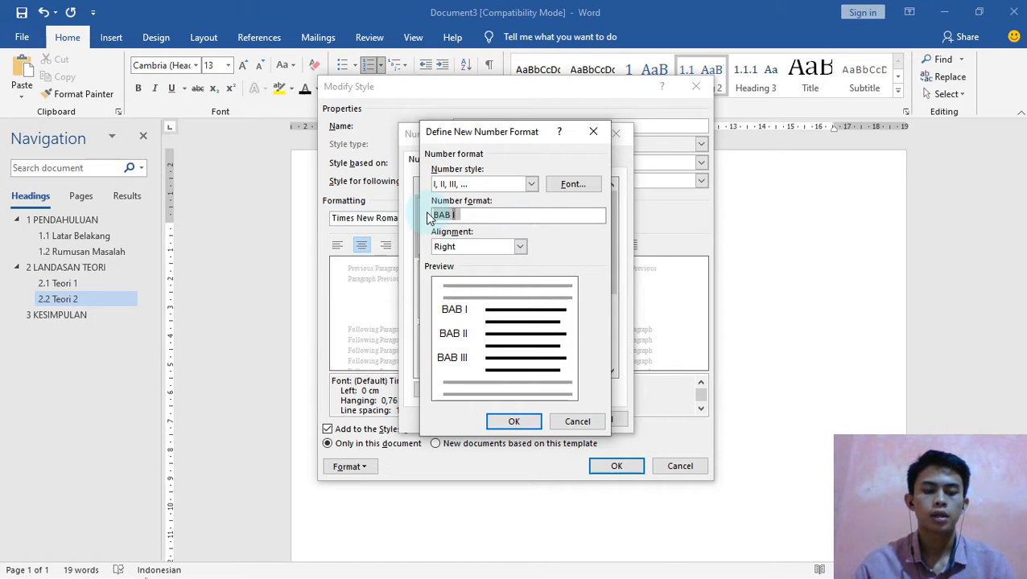
{"action": "type", "text": "BAB"}
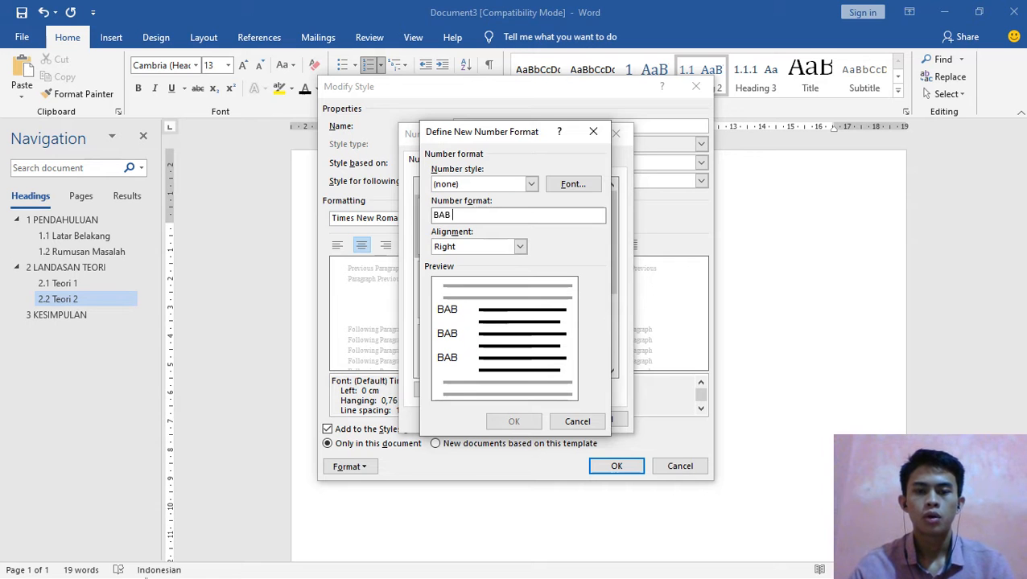
{"action": "left_click", "coordinate": [531, 185]}
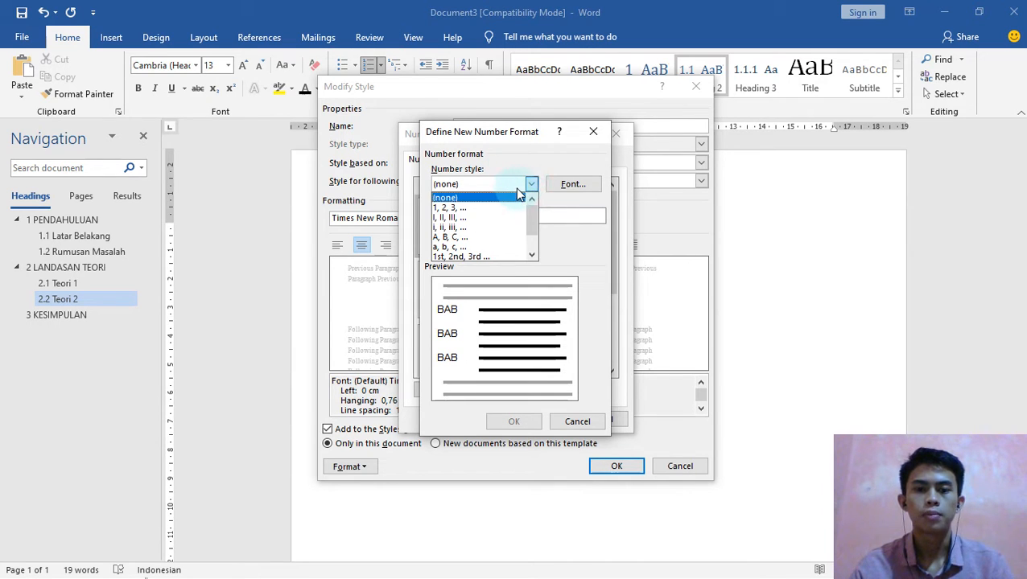
{"action": "left_click", "coordinate": [486, 217]}
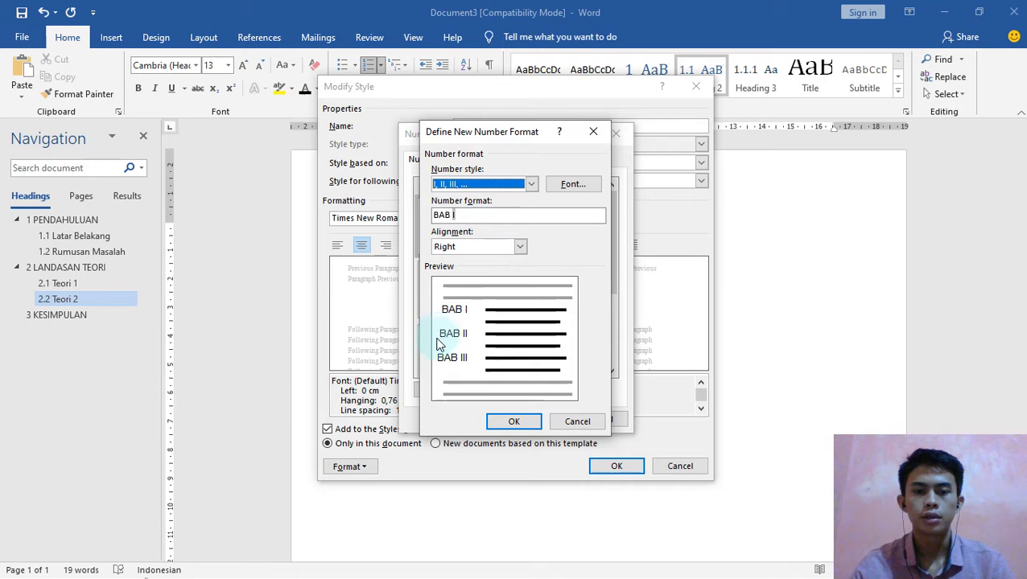
{"action": "left_click", "coordinate": [513, 421]}
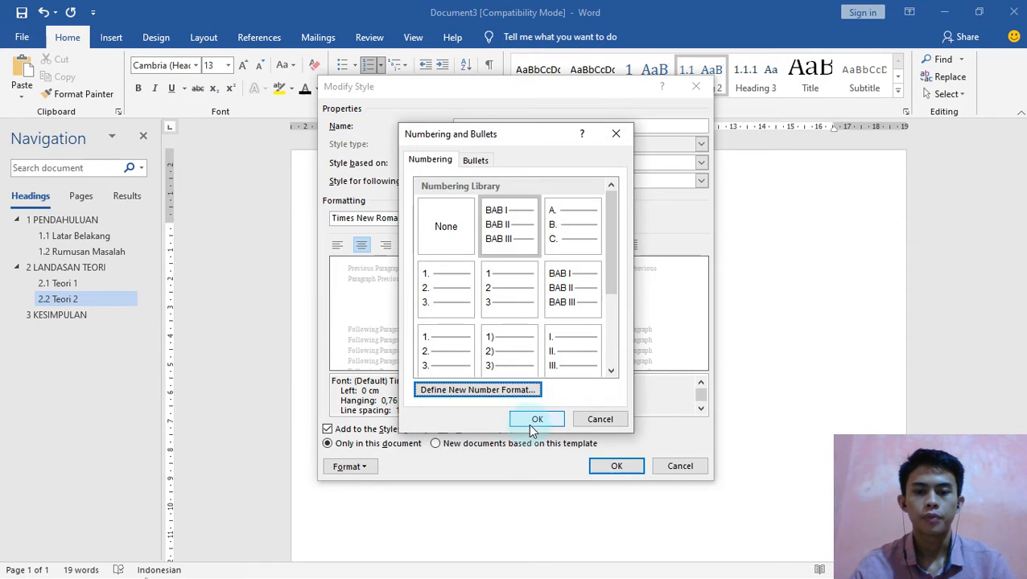
Apply the BAB numbering and the other Heading 1 style changes, and check the chapter pages.
{"action": "left_click", "coordinate": [533, 420]}
{"action": "left_click", "coordinate": [617, 467]}
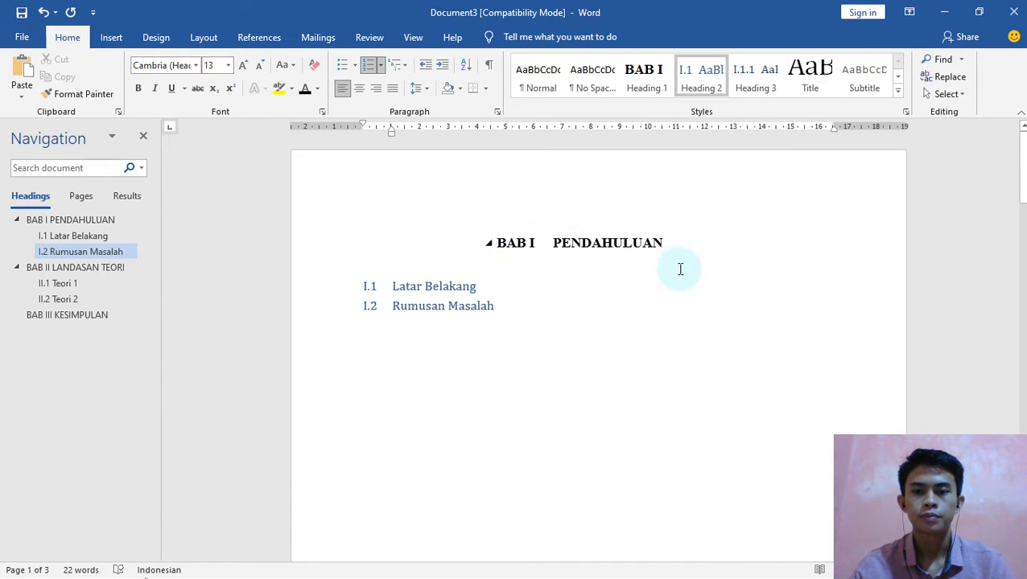
{"action": "scroll", "coordinate": [685, 268], "scroll_direction": "down", "scroll_amount": 8}
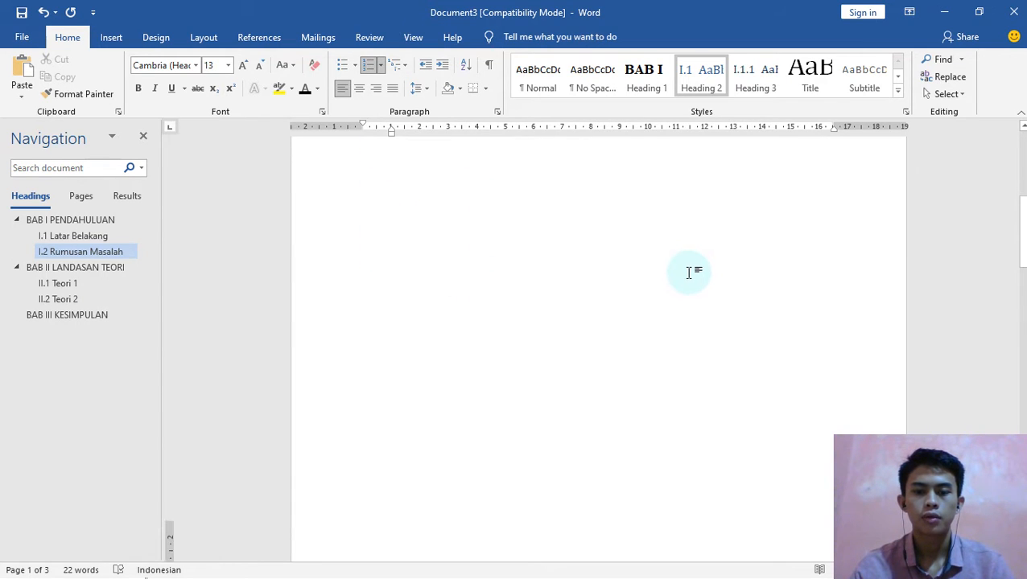
{"action": "scroll", "coordinate": [691, 273], "scroll_direction": "down", "scroll_amount": 7}
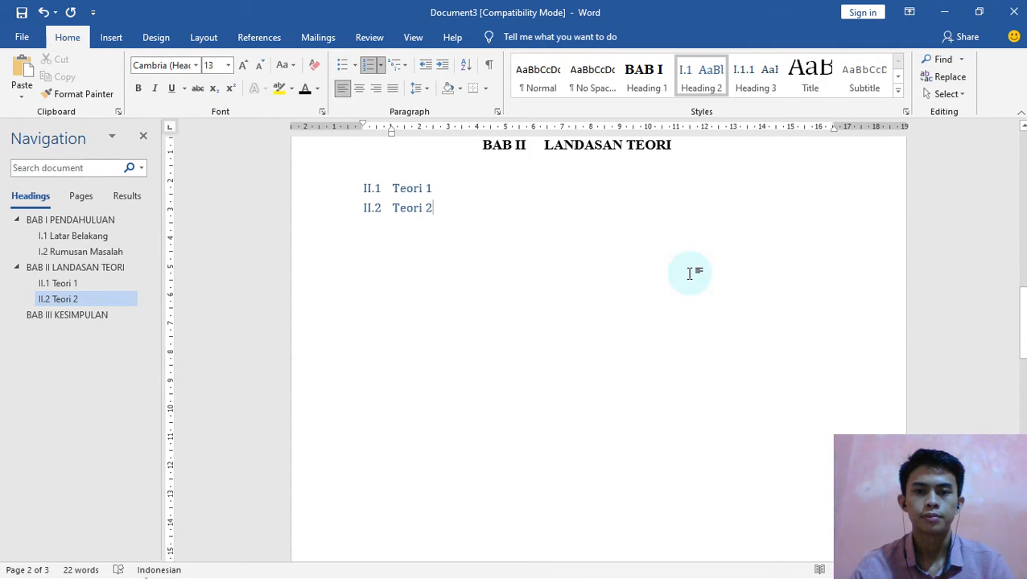
{"action": "scroll", "coordinate": [691, 274], "scroll_direction": "up", "scroll_amount": 8}
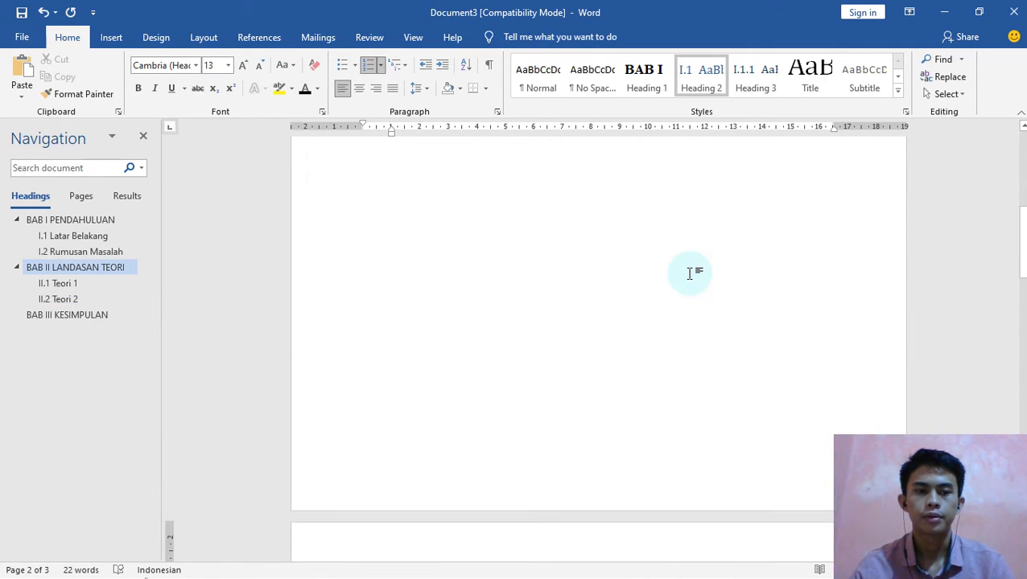
{"action": "scroll", "coordinate": [690, 273], "scroll_direction": "up", "scroll_amount": 10}
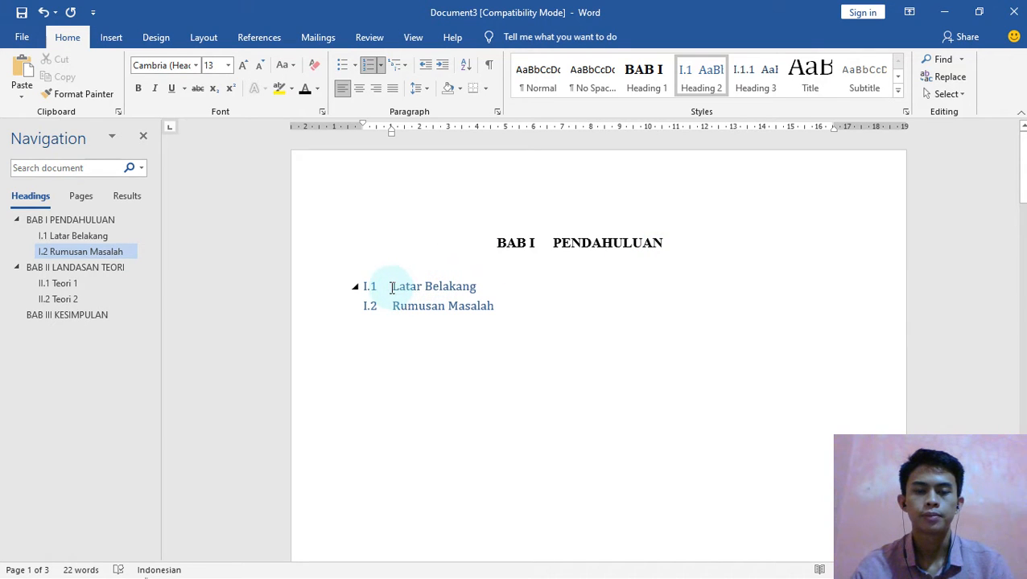
Modify the Heading 2 style to Times New Roman, 12 pt, bold and black, with 1.5 line spacing.
{"action": "right_click", "coordinate": [707, 78]}
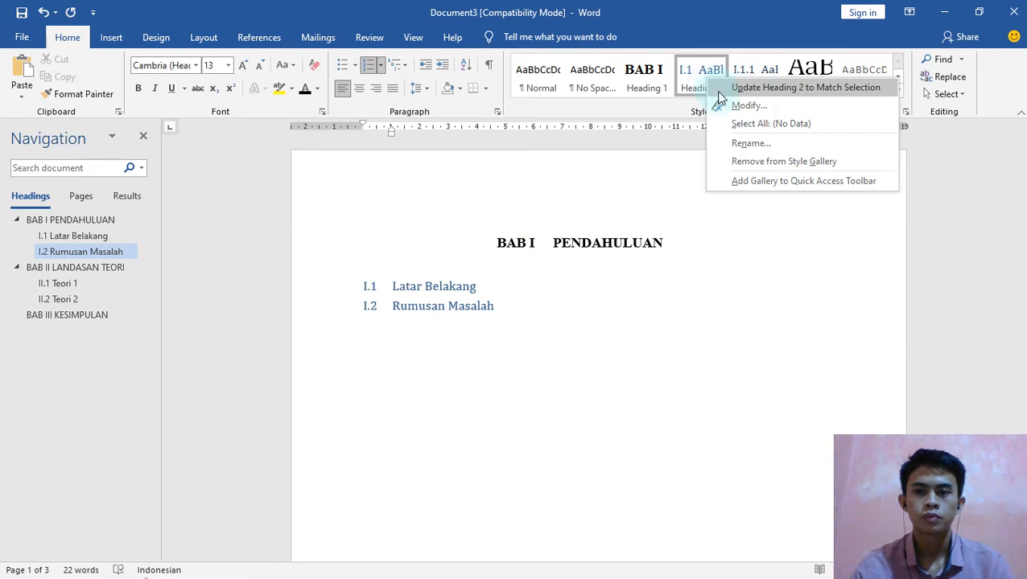
{"action": "left_click", "coordinate": [717, 106]}
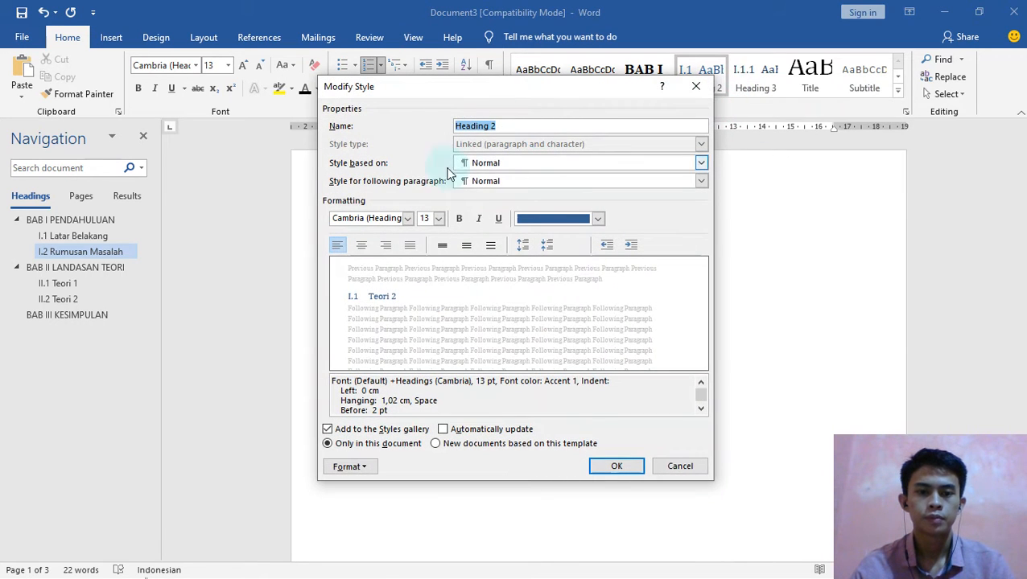
{"action": "left_click", "coordinate": [408, 219]}
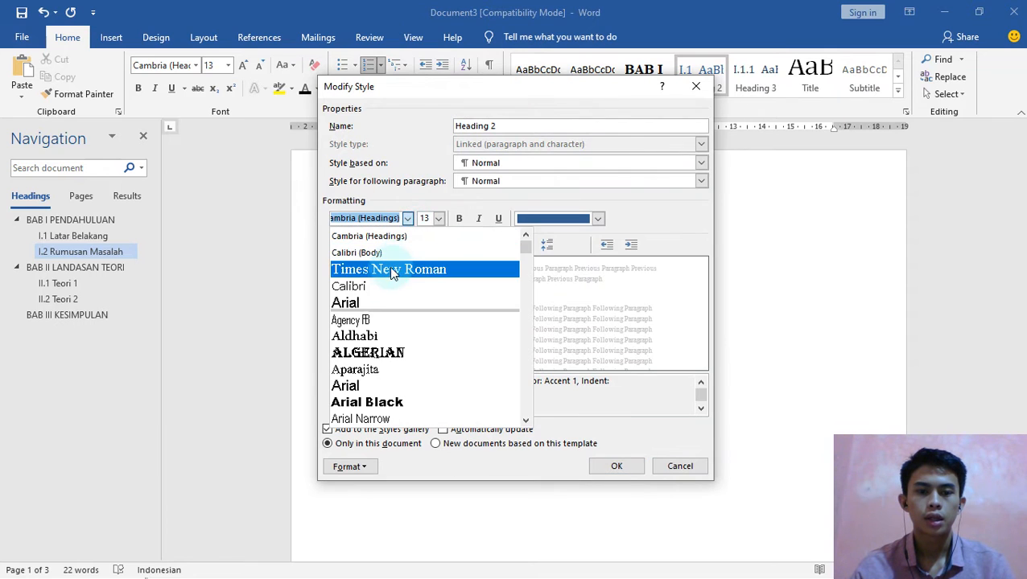
{"action": "left_click", "coordinate": [391, 271]}
{"action": "left_click", "coordinate": [438, 219]}
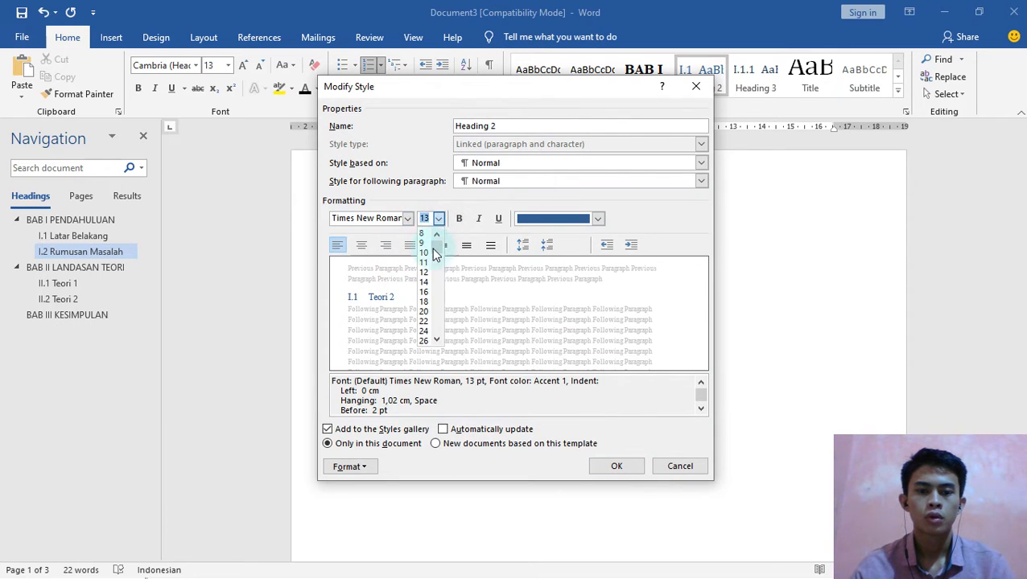
{"action": "left_click", "coordinate": [424, 272]}
{"action": "left_click", "coordinate": [459, 220]}
{"action": "left_click", "coordinate": [597, 220]}
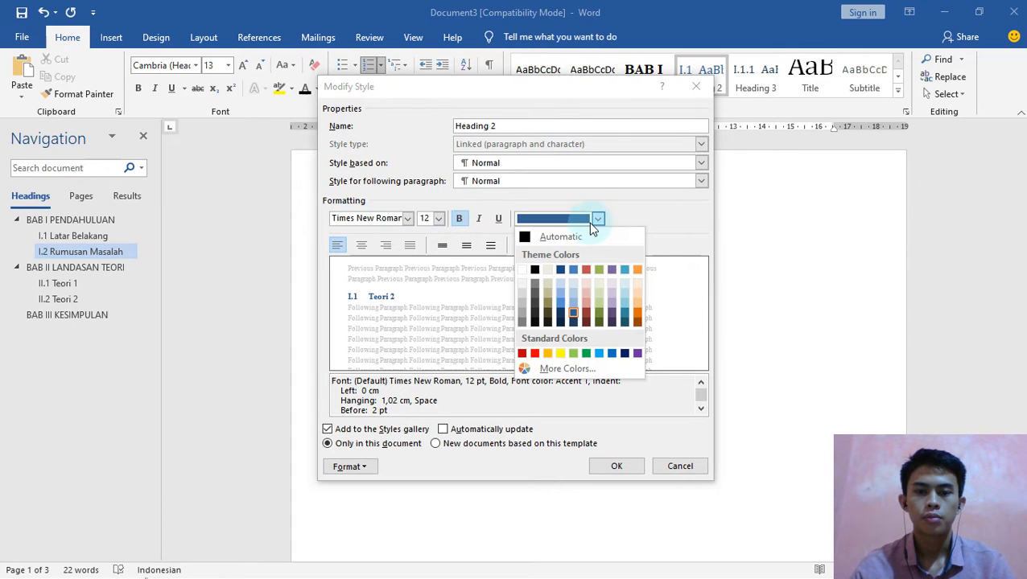
{"action": "left_click", "coordinate": [534, 268]}
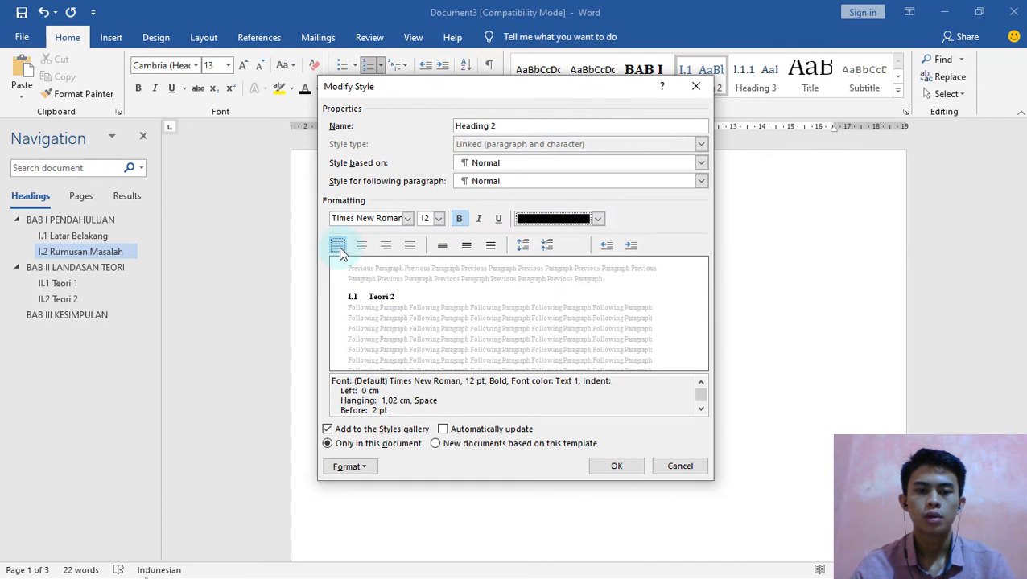
{"action": "left_click", "coordinate": [465, 246]}
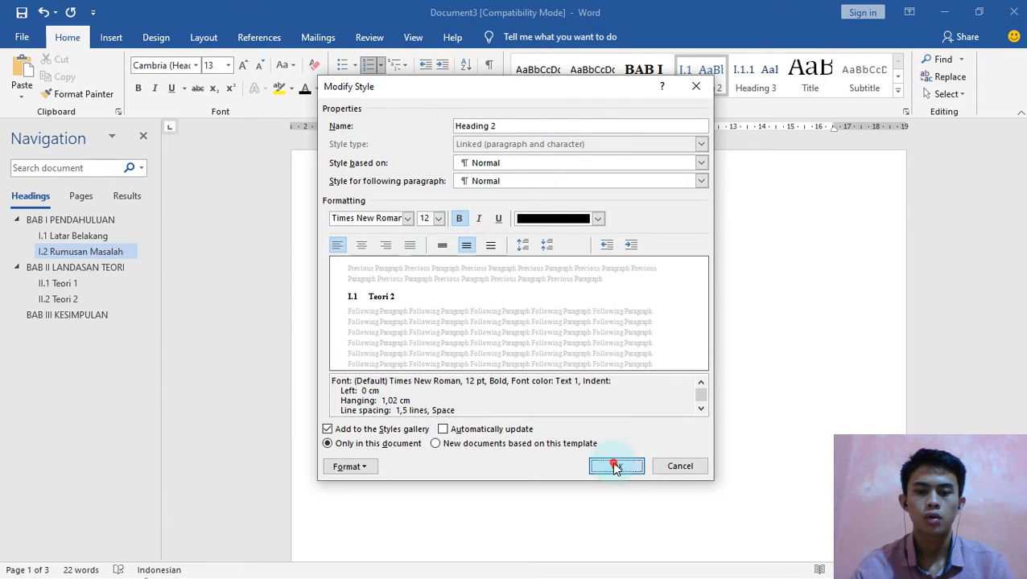
{"action": "left_click", "coordinate": [615, 467]}
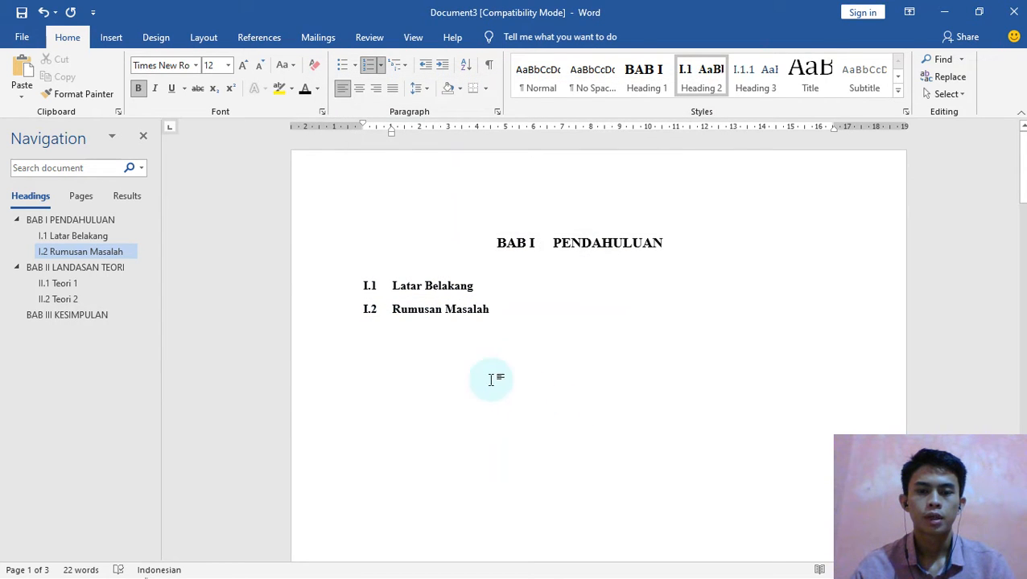
Turn on legal style numbering for level 2 of the multilevel list so subheadings use 1.1-style Arabic numbers.
{"action": "left_click", "coordinate": [392, 285]}
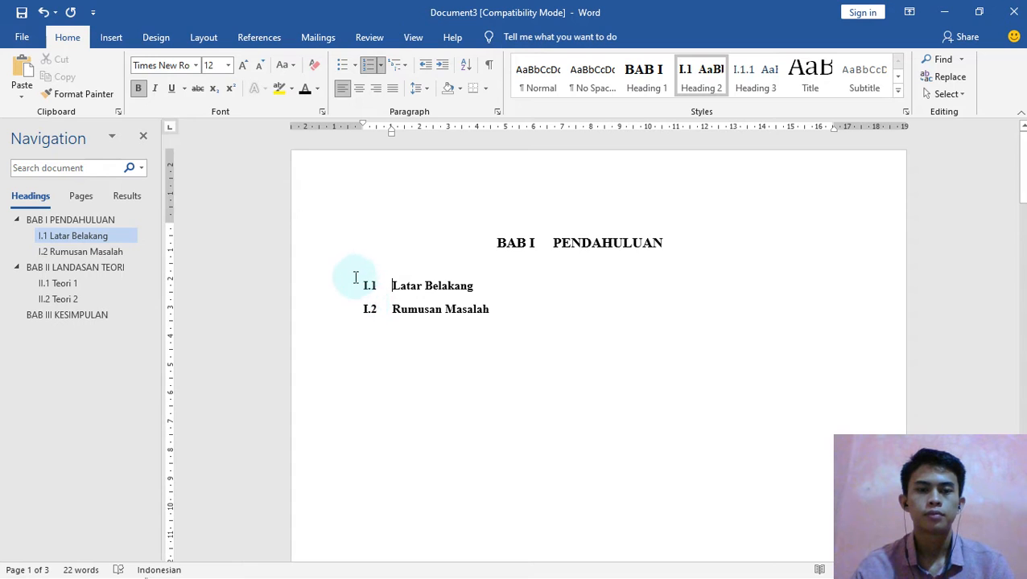
{"action": "left_click", "coordinate": [393, 72]}
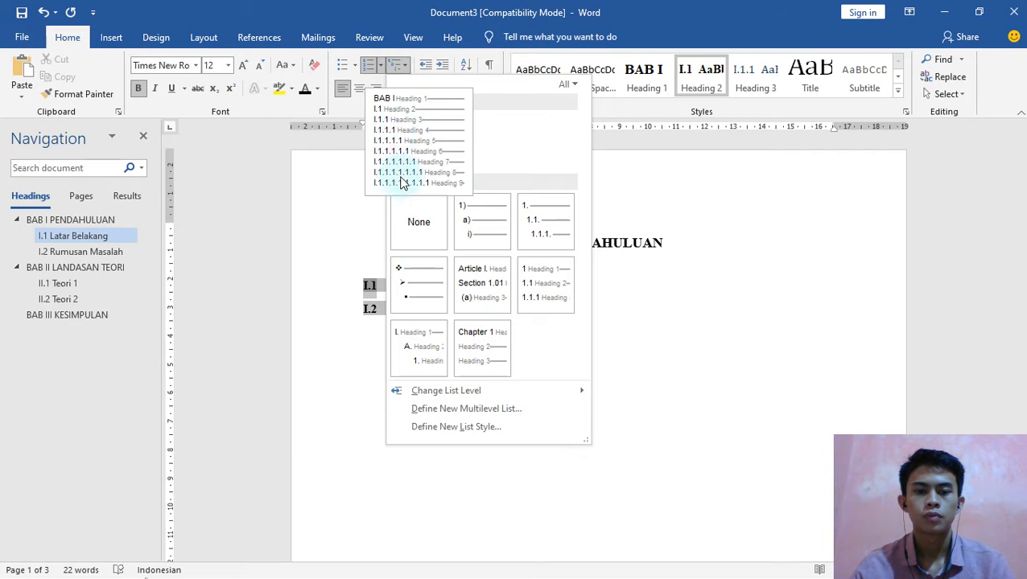
{"action": "left_click", "coordinate": [500, 411]}
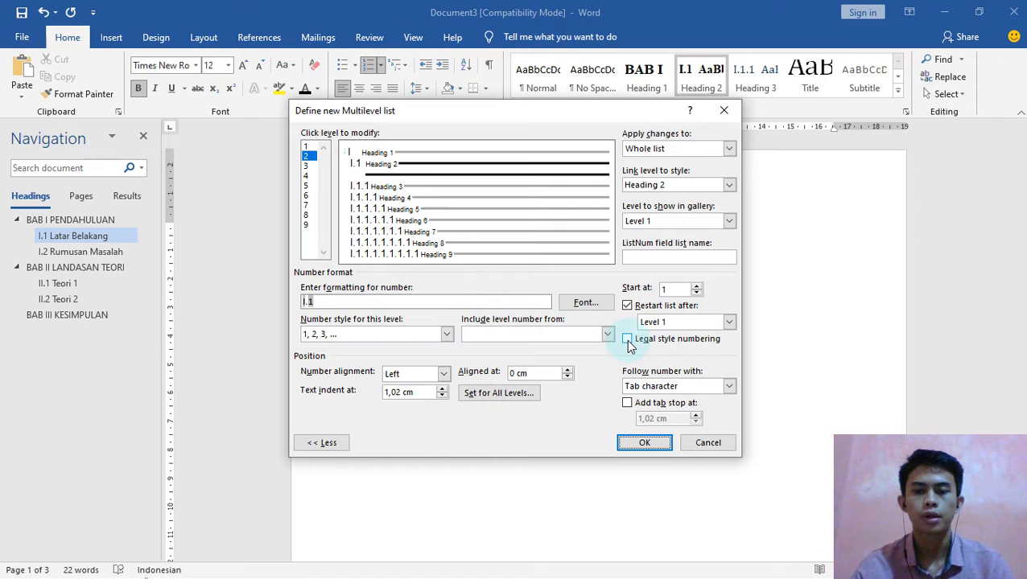
{"action": "left_click", "coordinate": [628, 339]}
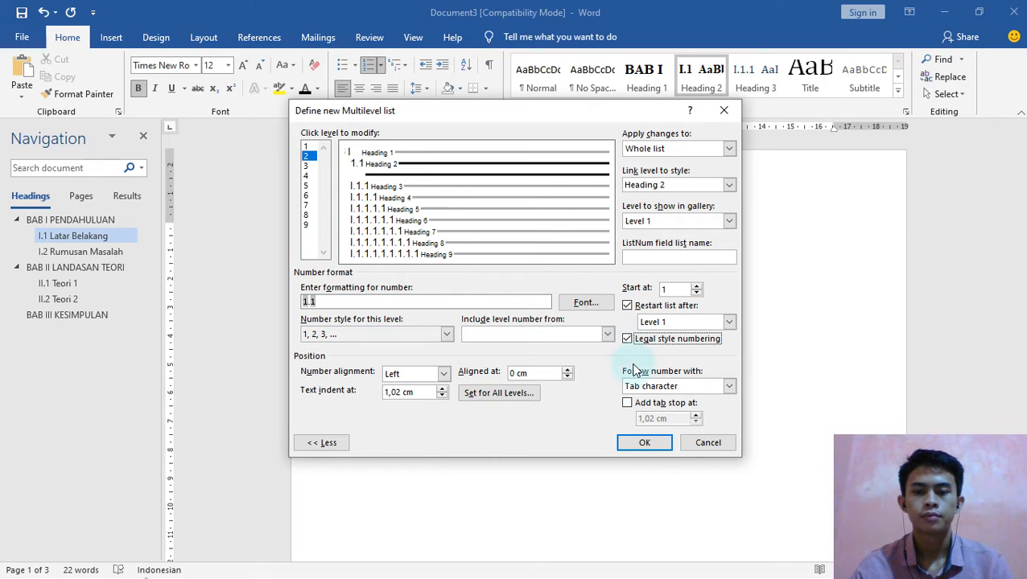
{"action": "left_click", "coordinate": [643, 443]}
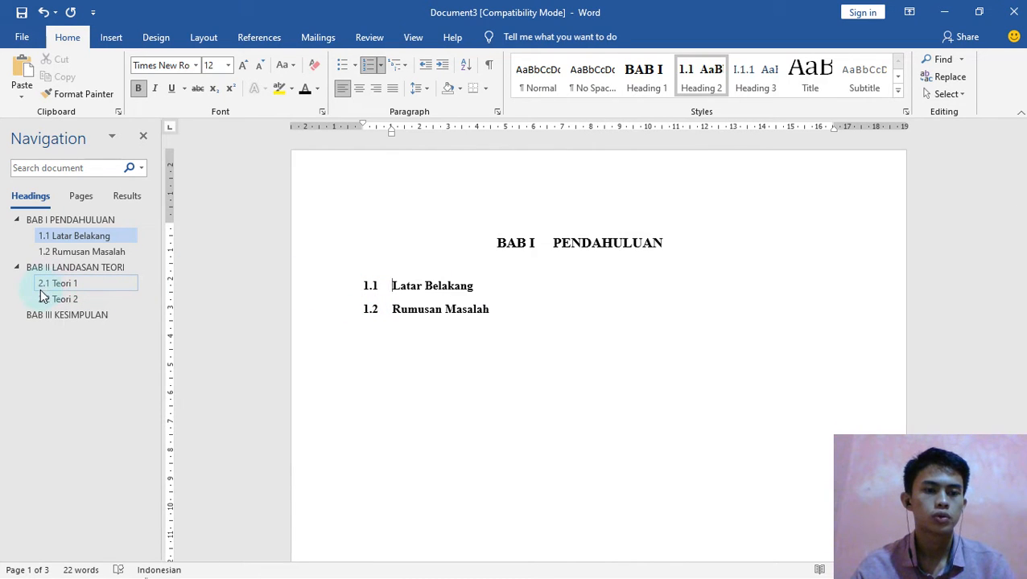
Insert page breaks before the Rumusan Masalah and Teori 2 subheadings so each starts on its own page.
{"action": "left_click", "coordinate": [390, 311]}
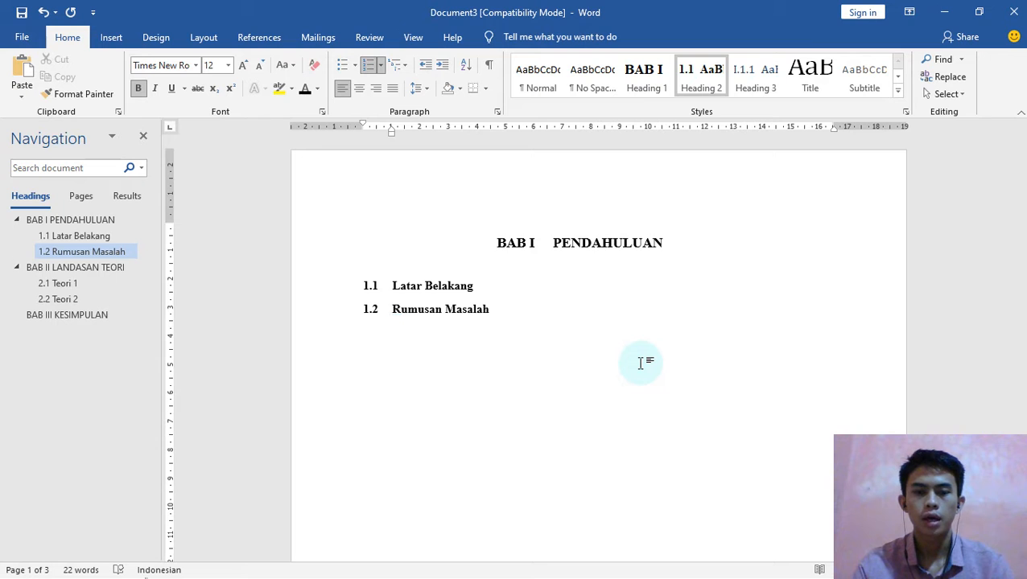
{"action": "key", "text": "ctrl+Return"}
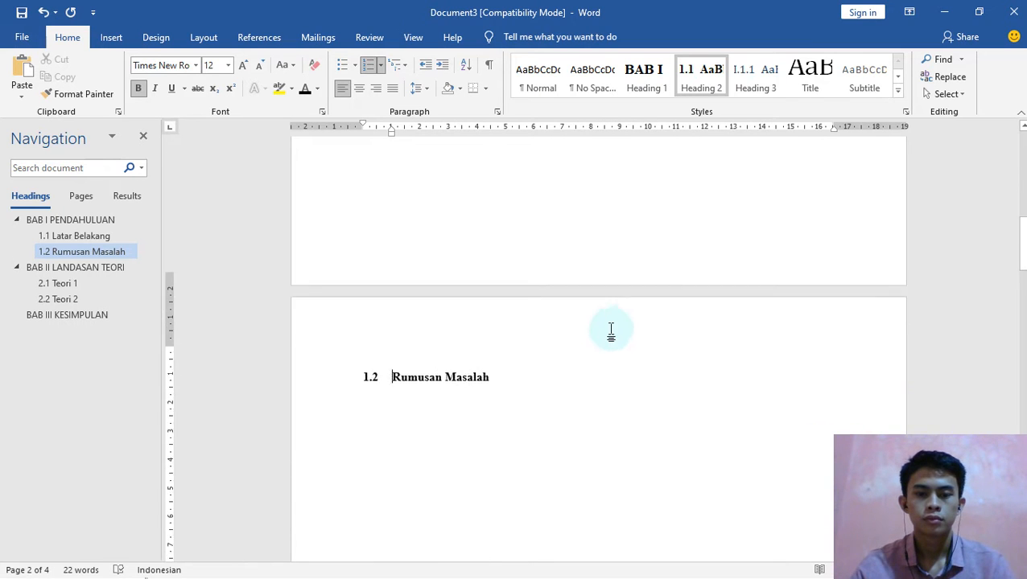
{"action": "left_click", "coordinate": [83, 299]}
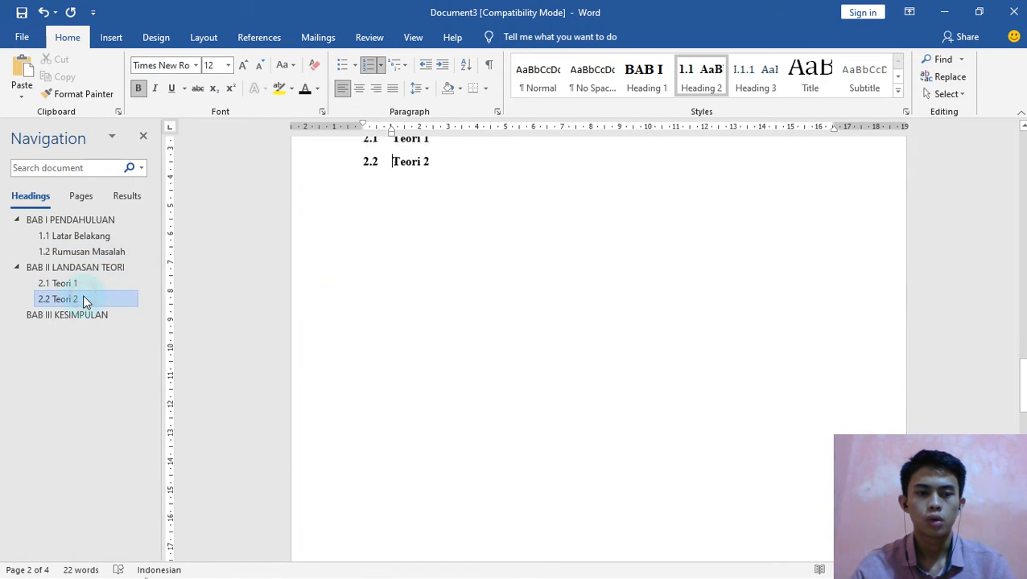
{"action": "scroll", "coordinate": [354, 197], "scroll_direction": "up", "scroll_amount": 1}
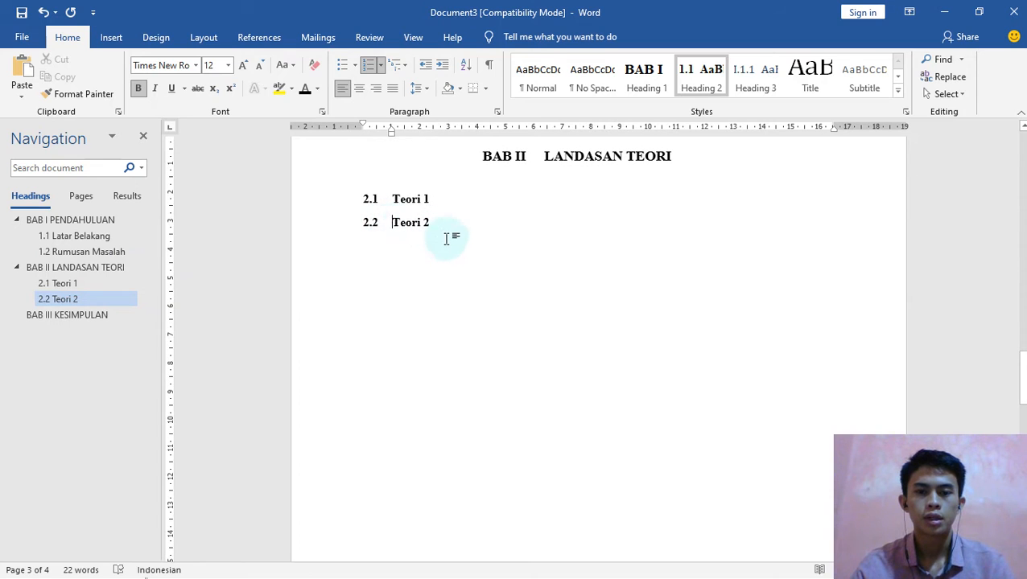
{"action": "key", "text": "ctrl+Return"}
{"action": "scroll", "coordinate": [455, 244], "scroll_direction": "down", "scroll_amount": 4}
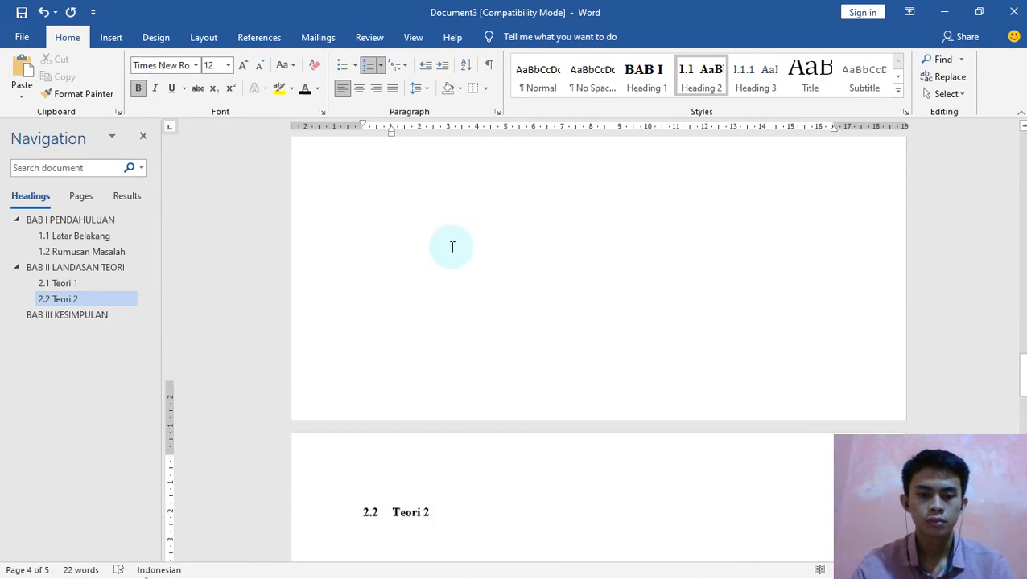
{"action": "scroll", "coordinate": [455, 246], "scroll_direction": "up", "scroll_amount": 4}
{"action": "scroll", "coordinate": [553, 232], "scroll_direction": "up", "scroll_amount": 20}
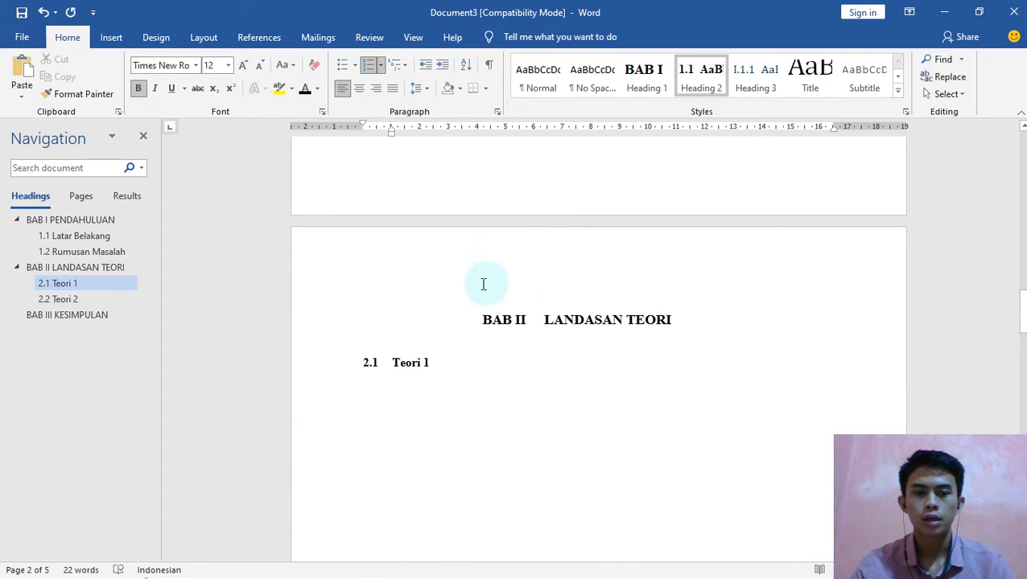
{"action": "scroll", "coordinate": [484, 284], "scroll_direction": "up", "scroll_amount": 1}
Split the BAB I heading so PENDAHULUAN sits on a second line, with left indent 0 and first-line indent about 1.25 cm.
{"action": "left_click", "coordinate": [84, 220]}
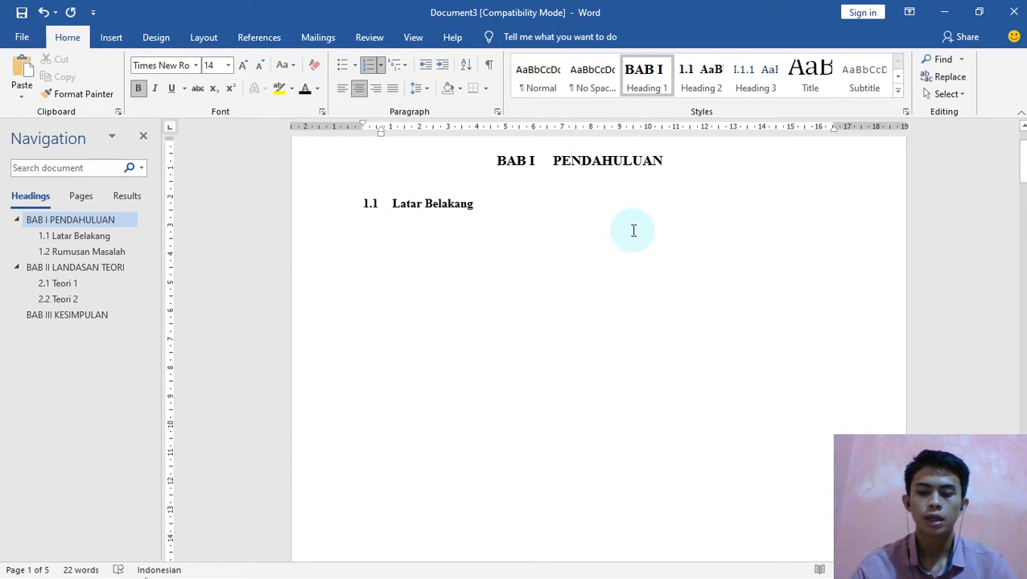
{"action": "key", "text": "shift+Return"}
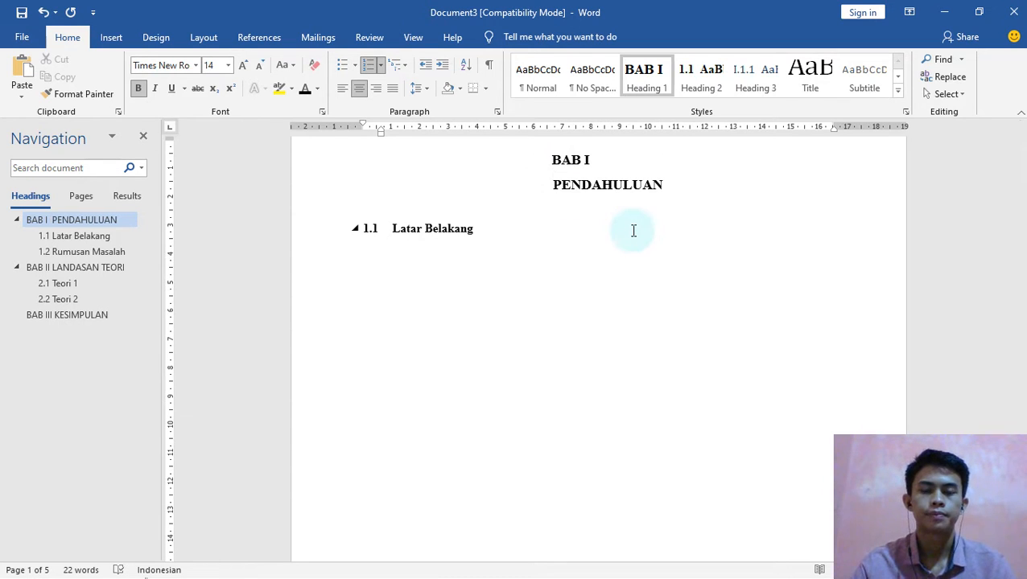
{"action": "left_click", "coordinate": [561, 162]}
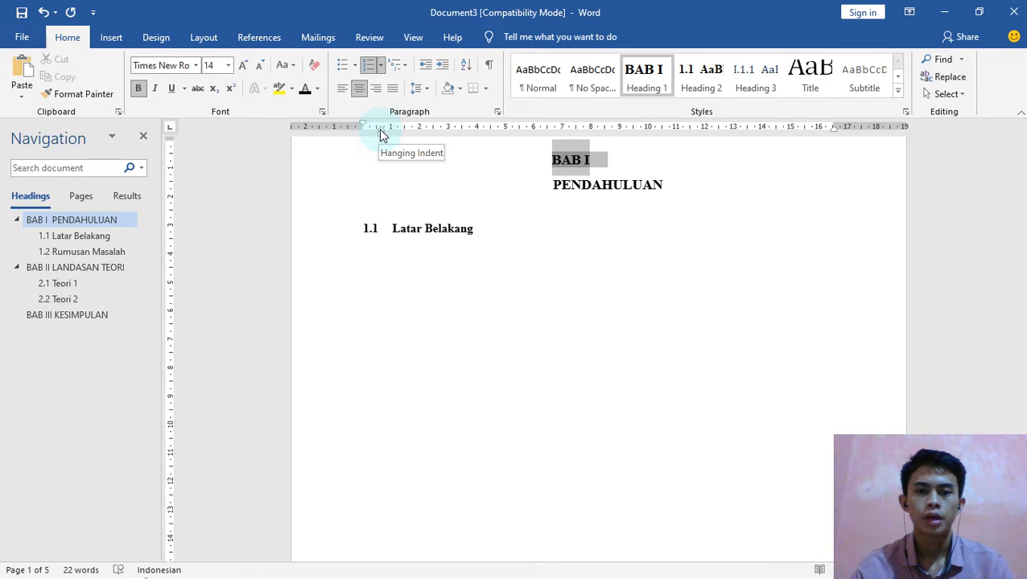
{"action": "mouse_move", "coordinate": [381, 134]}
{"action": "left_mouse_down"}
{"action": "mouse_move", "coordinate": [360, 135]}
{"action": "mouse_move", "coordinate": [402, 135]}
{"action": "left_mouse_up"}
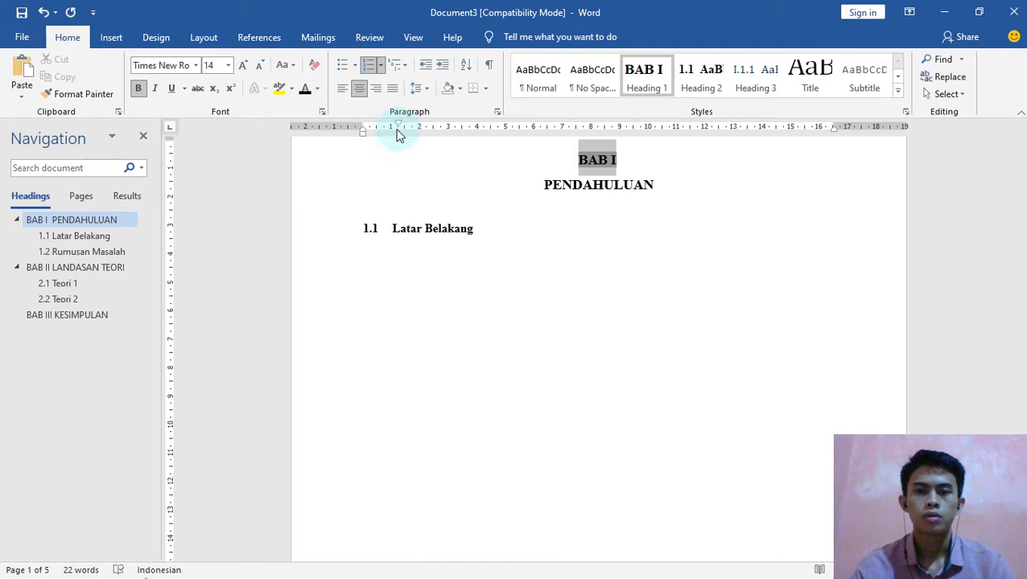
Put LANDASAN TEORI on a second line under BAB II, with left indent 0 and first-line indent about 1.25 cm.
{"action": "left_click", "coordinate": [103, 274]}
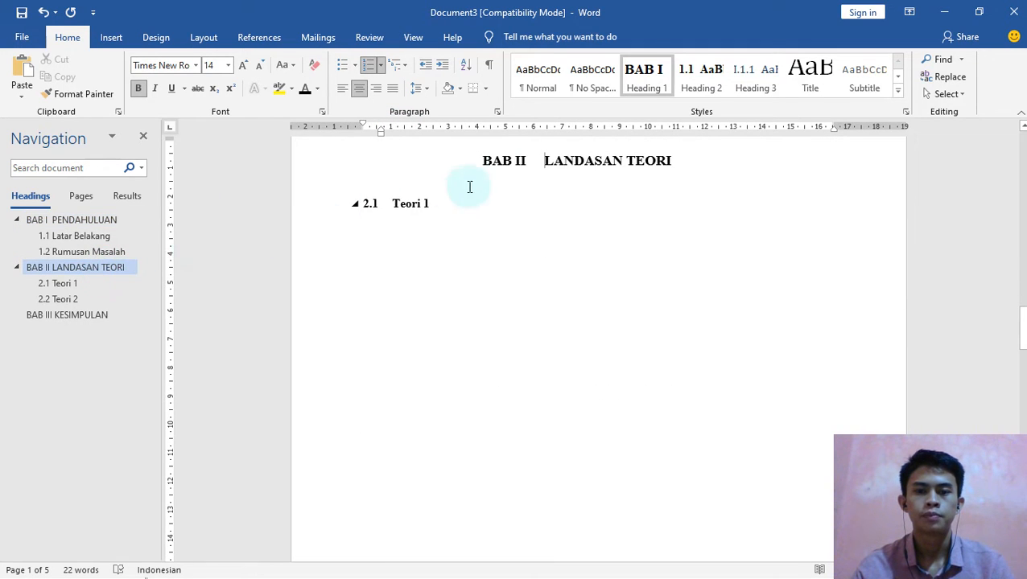
{"action": "left_click", "coordinate": [544, 175]}
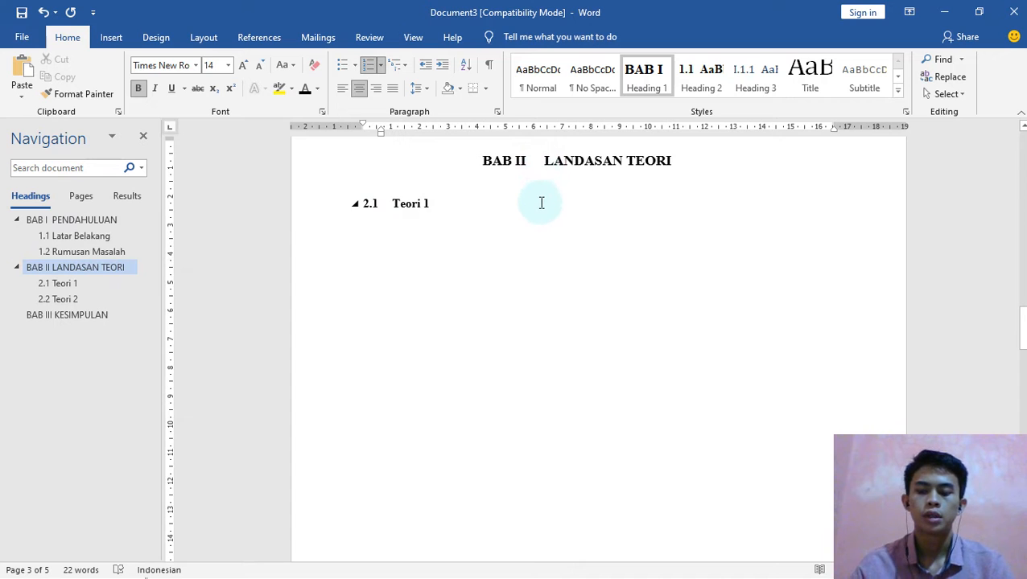
{"action": "key", "text": "Return"}
{"action": "left_click", "coordinate": [541, 203]}
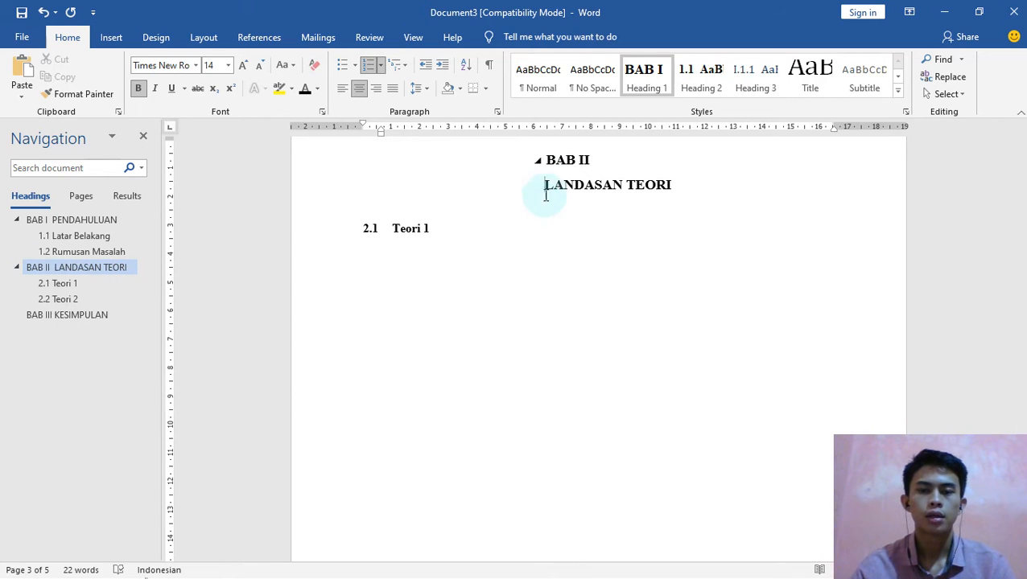
{"action": "triple_click", "coordinate": [562, 159]}
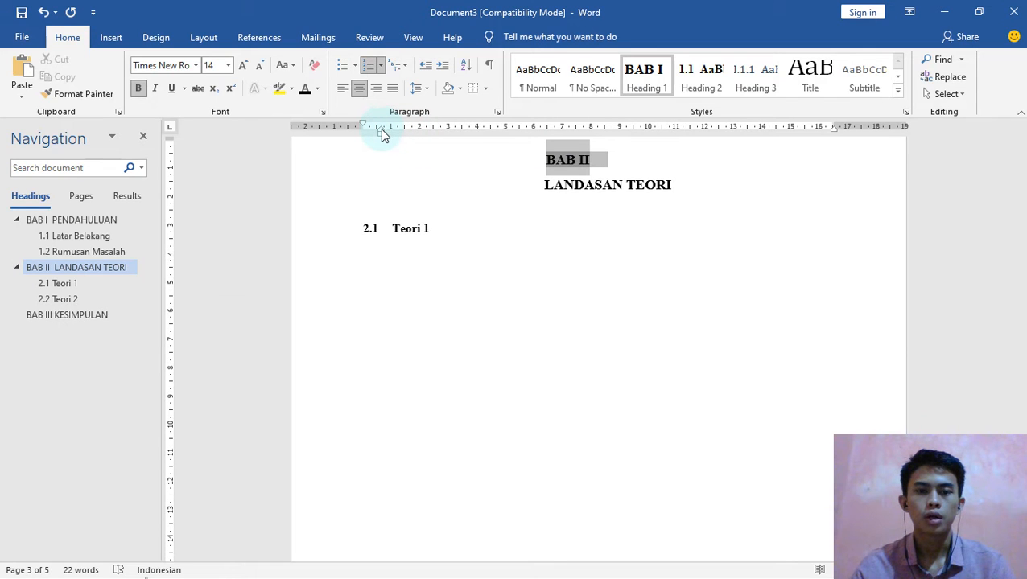
{"action": "mouse_move", "coordinate": [381, 129]}
{"action": "left_mouse_down"}
{"action": "mouse_move", "coordinate": [359, 130]}
{"action": "mouse_move", "coordinate": [389, 124]}
{"action": "mouse_move", "coordinate": [395, 133]}
{"action": "left_mouse_up"}
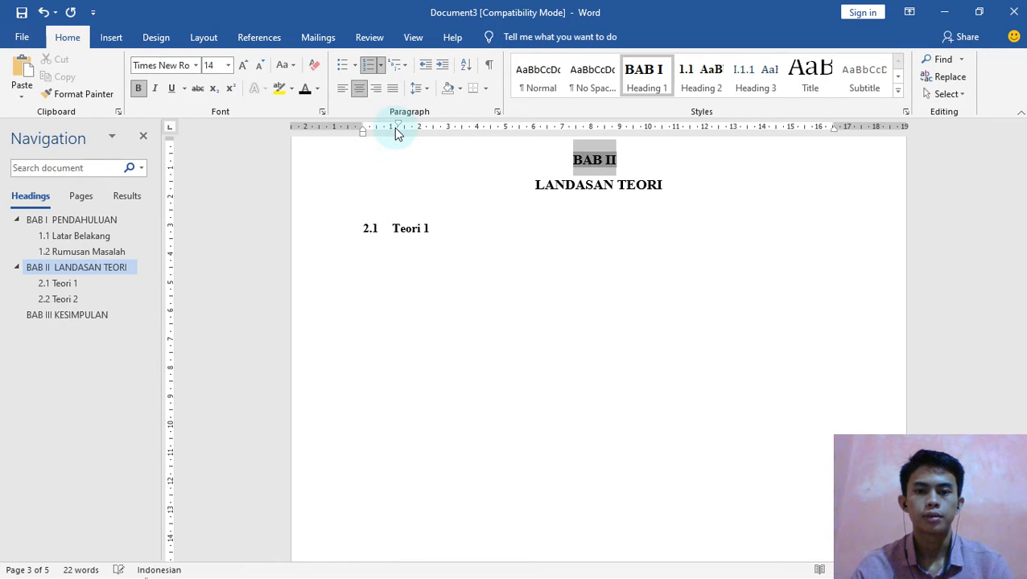
Put KESIMPULAN on a second line under BAB III, with left indent 0 and first-line indent about 1.25 cm.
{"action": "left_click", "coordinate": [96, 315]}
{"action": "left_click", "coordinate": [539, 159]}
{"action": "left_click", "coordinate": [559, 199]}
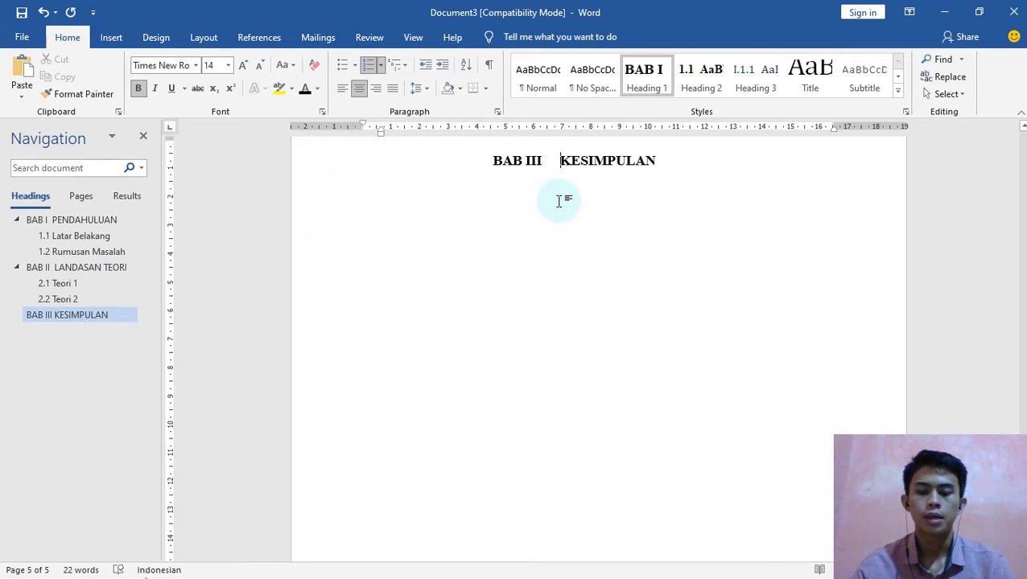
{"action": "key", "text": "shift+Return"}
{"action": "left_click_drag", "start_coordinate": [563, 199], "coordinate": [538, 159]}
{"action": "mouse_move", "coordinate": [380, 133]}
{"action": "left_mouse_down"}
{"action": "mouse_move", "coordinate": [365, 139]}
{"action": "mouse_move", "coordinate": [367, 127]}
{"action": "mouse_move", "coordinate": [398, 131]}
{"action": "left_mouse_up"}
{"action": "left_click", "coordinate": [545, 268]}
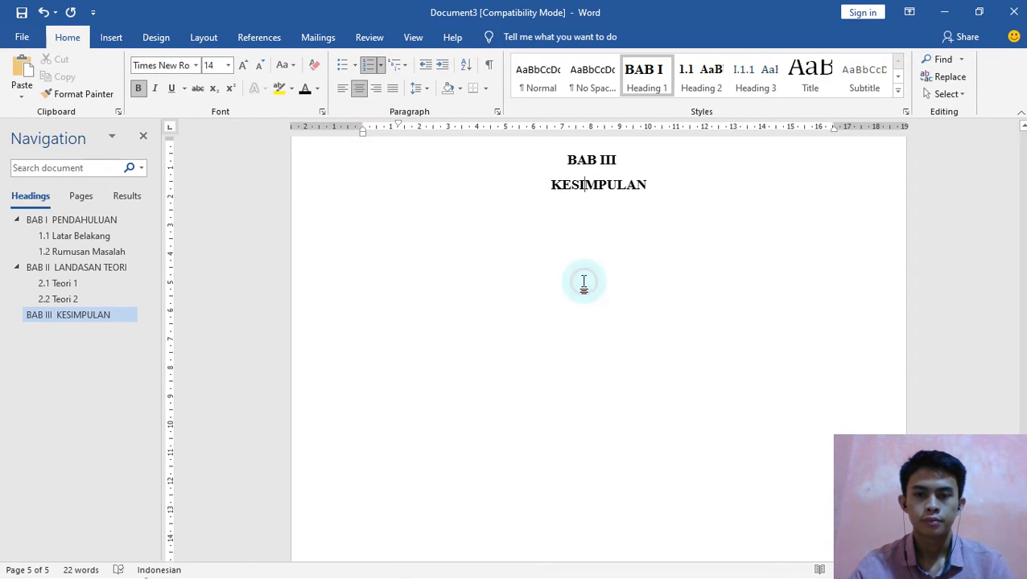
Insert a blank page before the BAB I PENDAHULUAN chapter with a page break.
{"action": "left_click", "coordinate": [87, 222]}
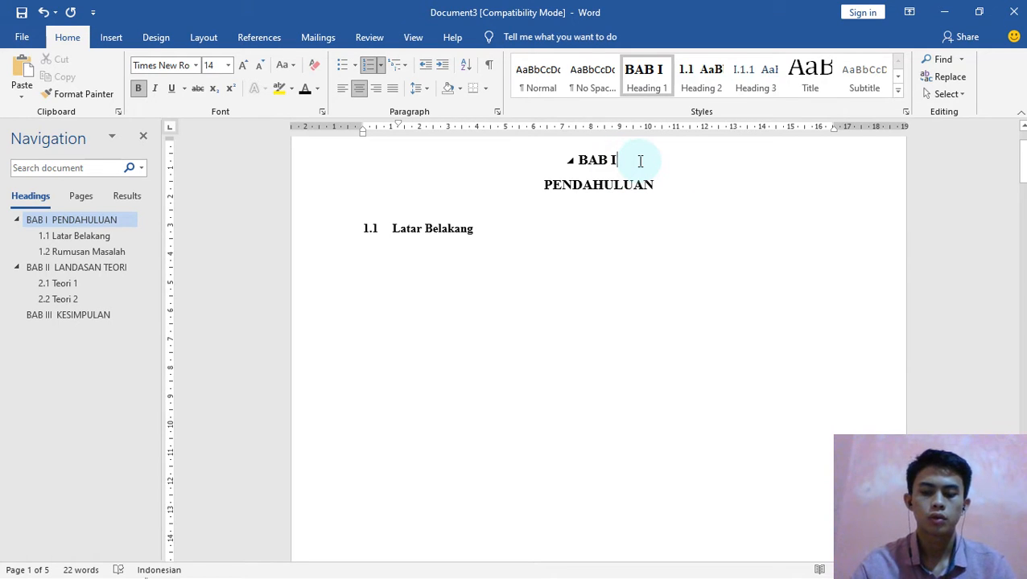
{"action": "key", "text": "ctrl+Return"}
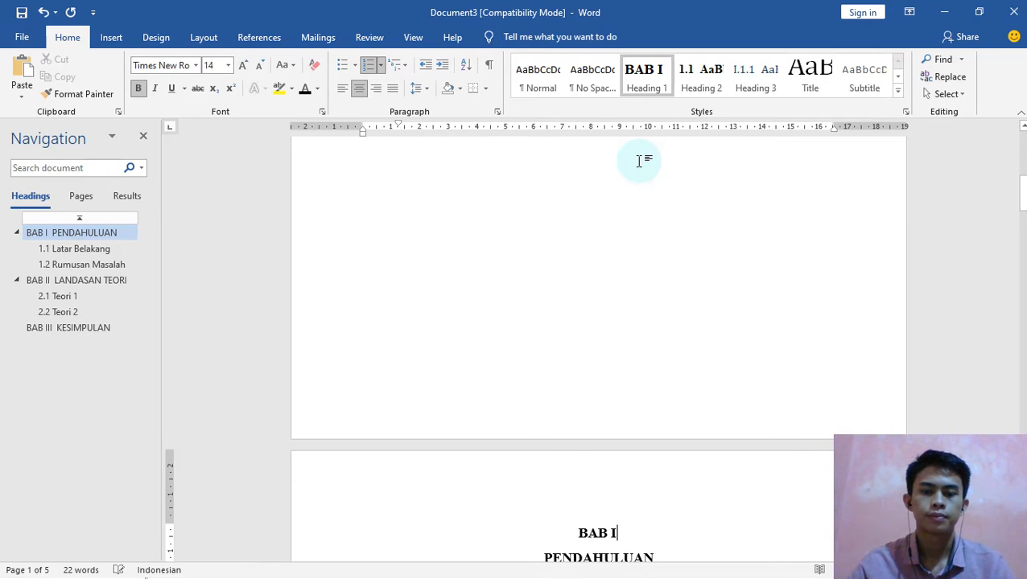
{"action": "scroll", "coordinate": [616, 168], "scroll_direction": "up", "scroll_amount": 3}
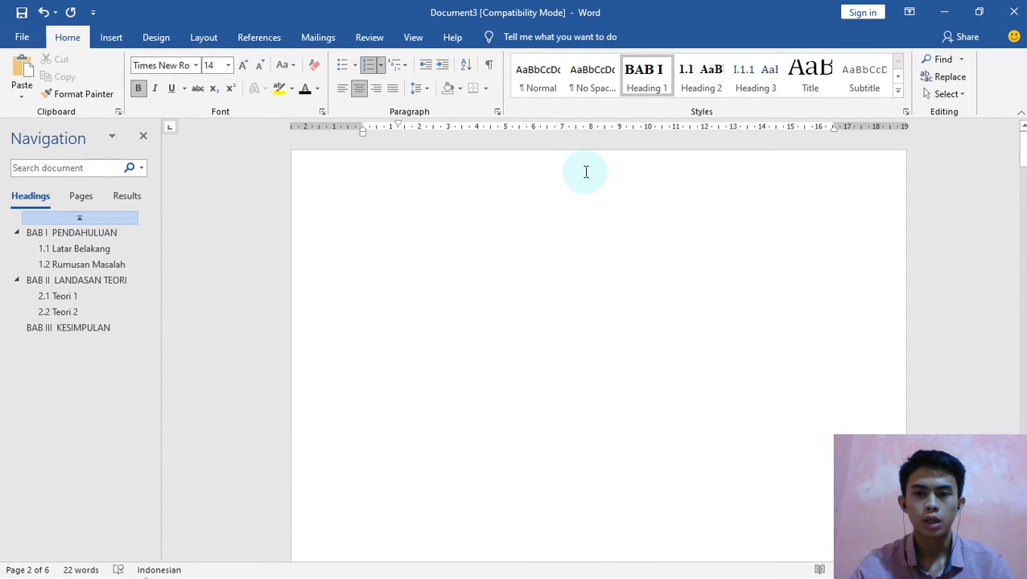
Add the heading "COVER" on the blank first page in the Heading 1 style and remove its BAB numbering.
{"action": "left_click", "coordinate": [584, 177]}
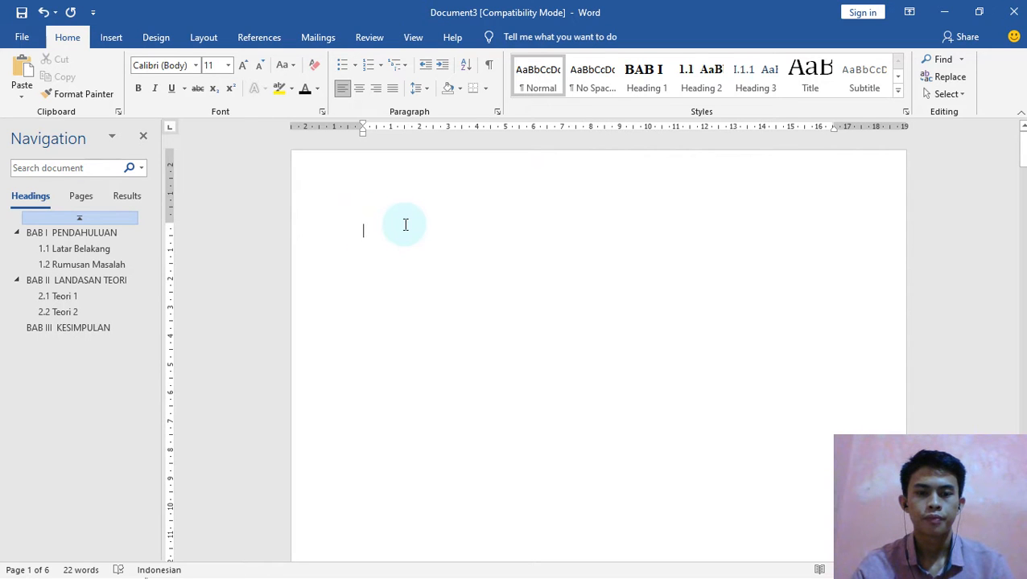
{"action": "left_click", "coordinate": [653, 90]}
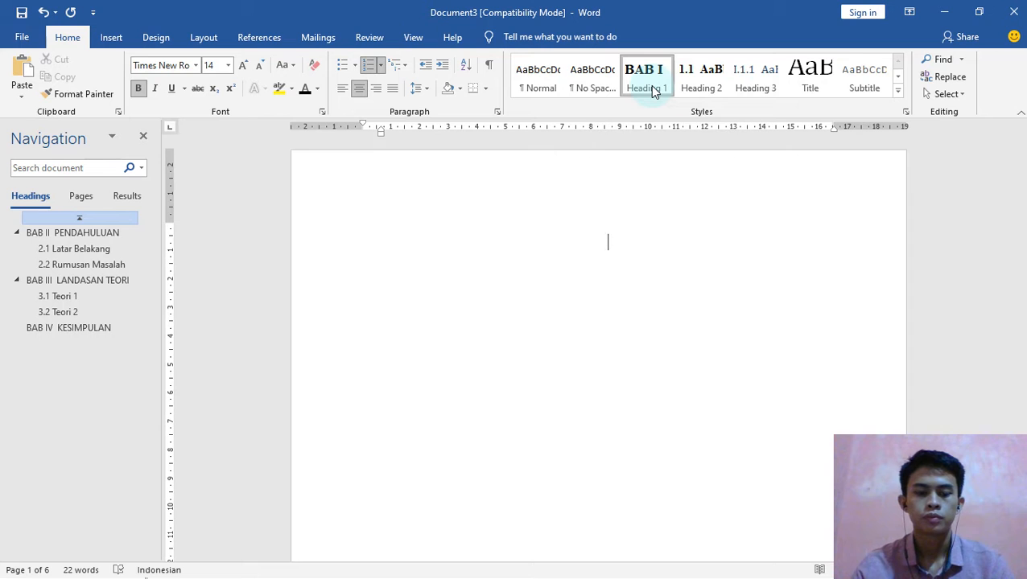
{"action": "type", "text": "COVER"}
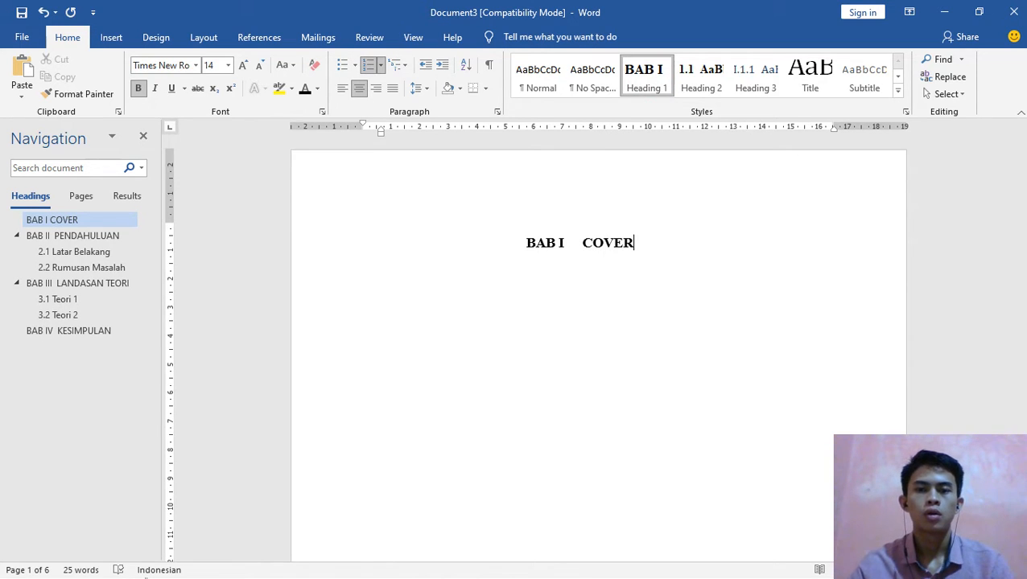
{"action": "double_click", "coordinate": [536, 245]}
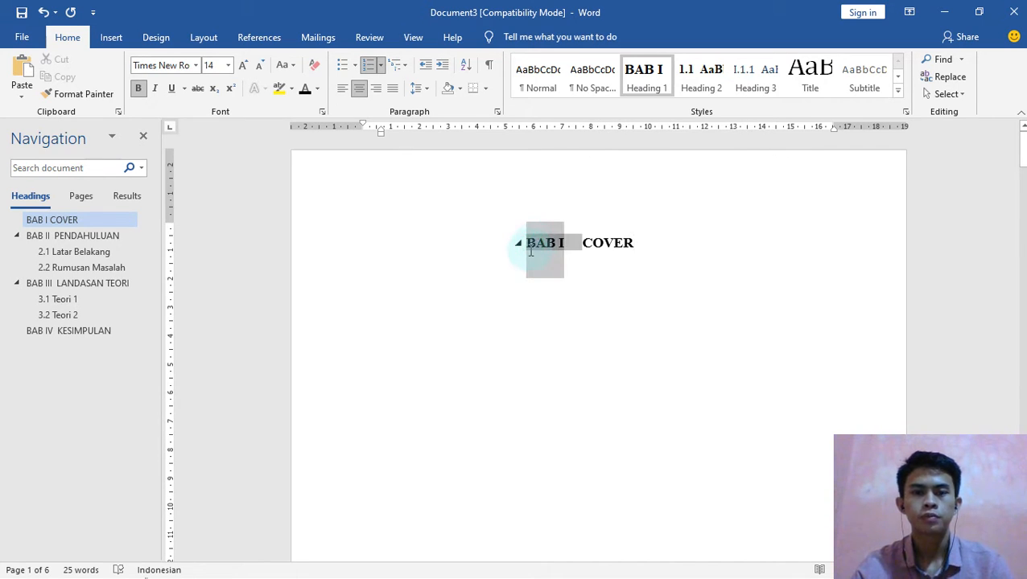
{"action": "left_click", "coordinate": [366, 62]}
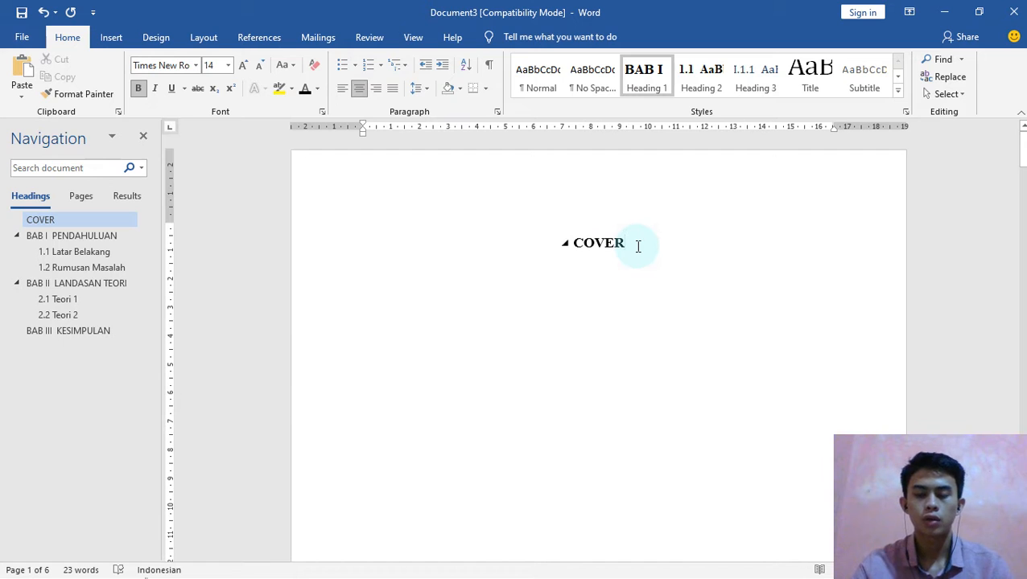
Add a new page after COVER with the unnumbered Heading 1 title "LEMBARAN PENGESAHAN".
{"action": "key", "text": "ctrl+Return"}
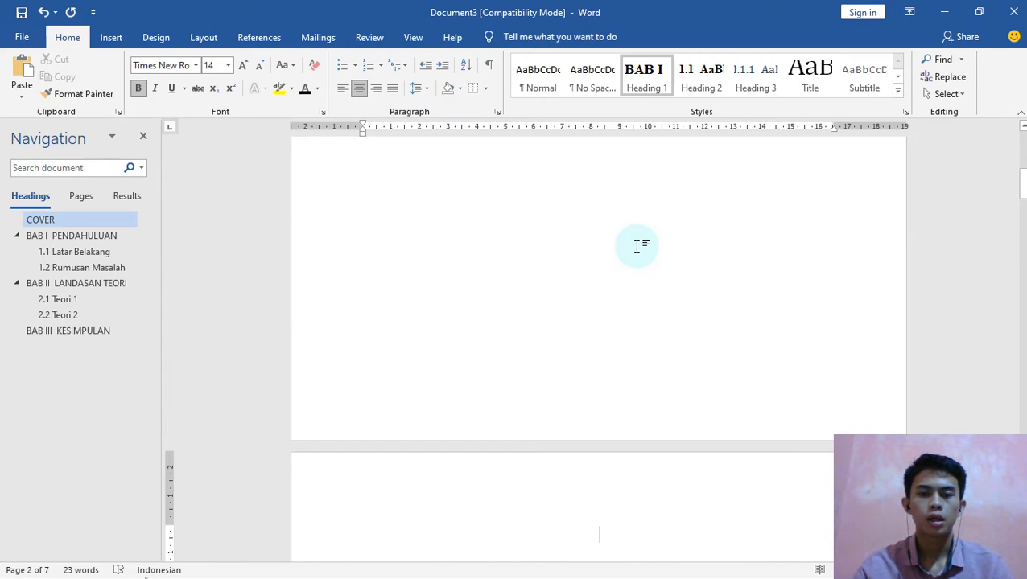
{"action": "scroll", "coordinate": [635, 246], "scroll_direction": "down", "scroll_amount": 5}
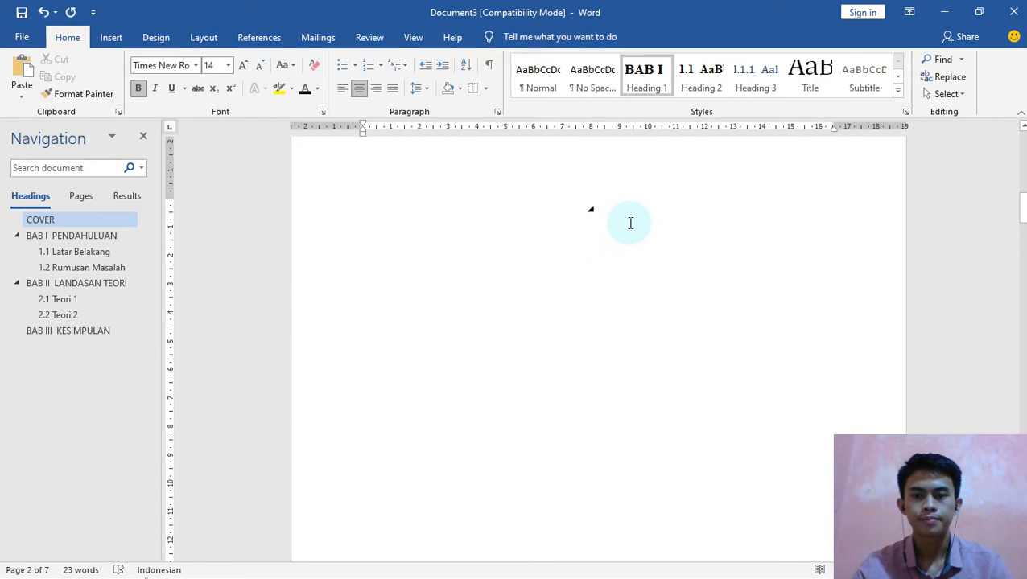
{"action": "type", "text": "LEM"}
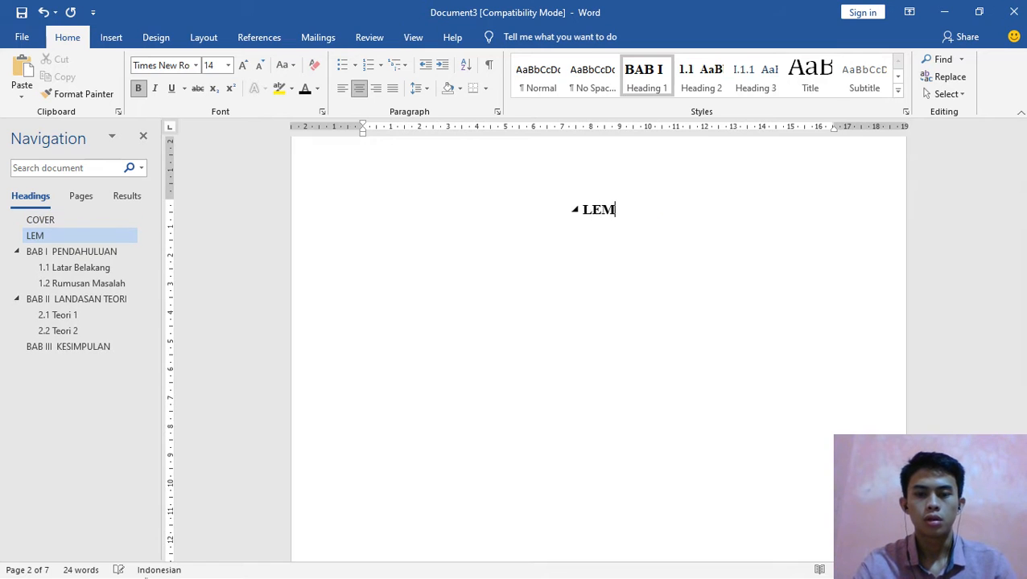
{"action": "type", "text": "BARAN PEN"}
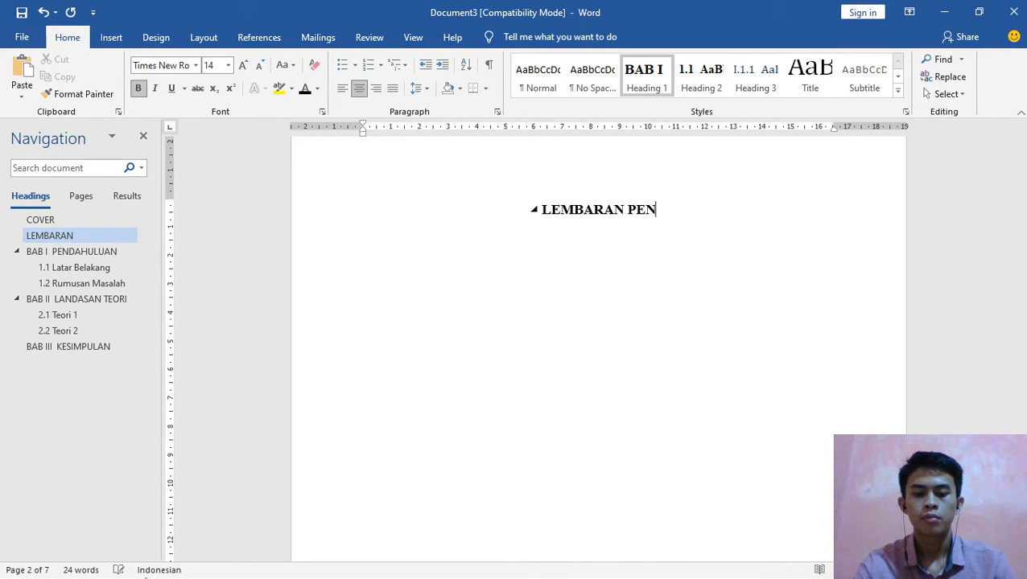
{"action": "type", "text": "GESAHAN"}
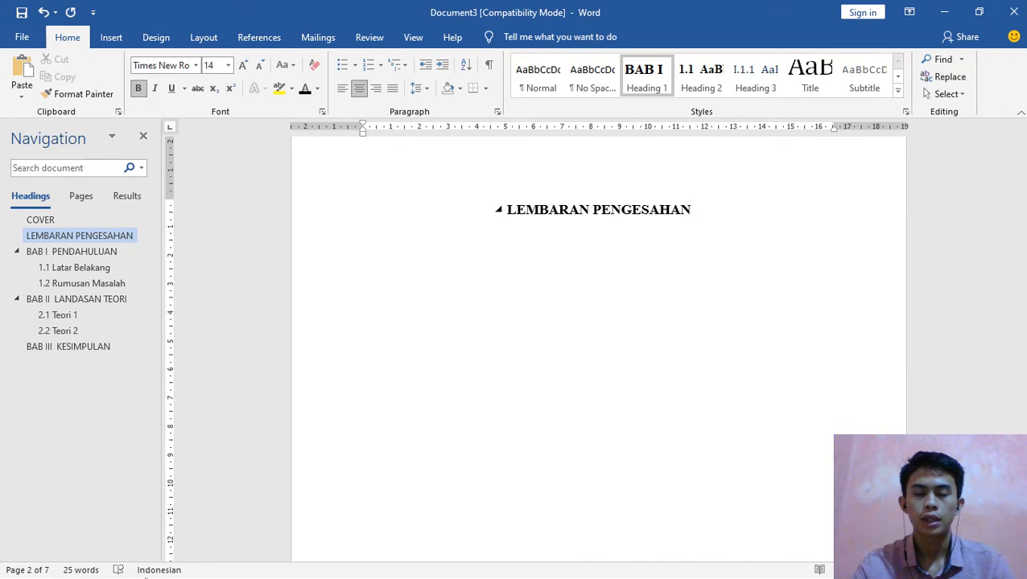
Add a new page after LEMBARAN PENGESAHAN with the unnumbered Heading 1 title "KATA PENGANTAR".
{"action": "key", "text": "ctrl+Return"}
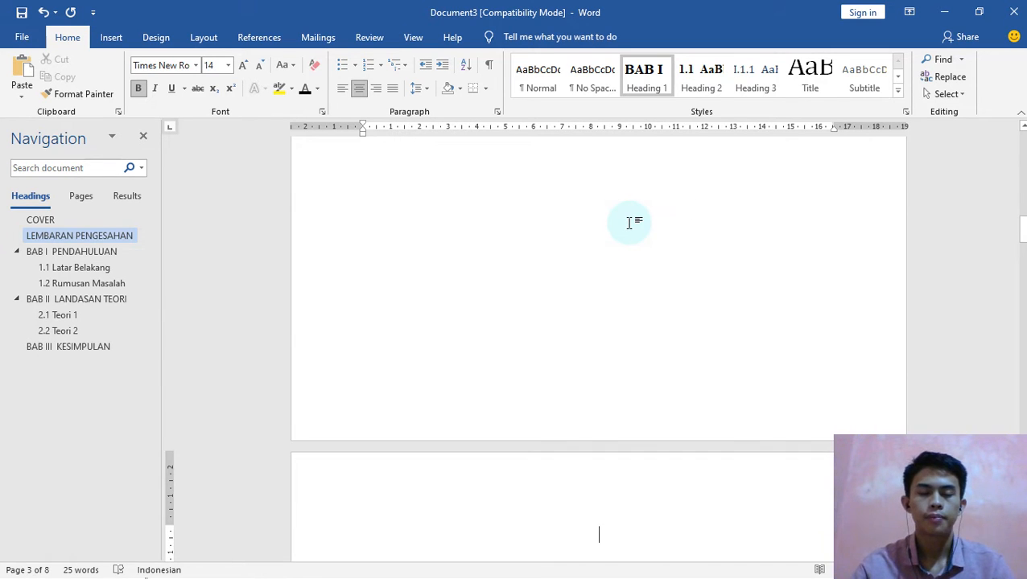
{"action": "scroll", "coordinate": [629, 223], "scroll_direction": "down", "scroll_amount": 5}
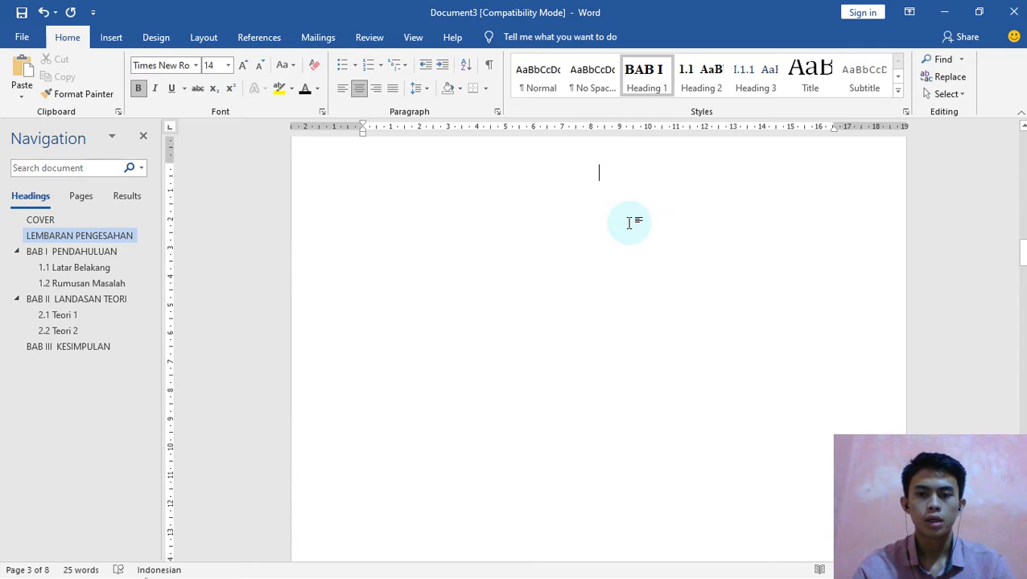
{"action": "type", "text": "KATA"}
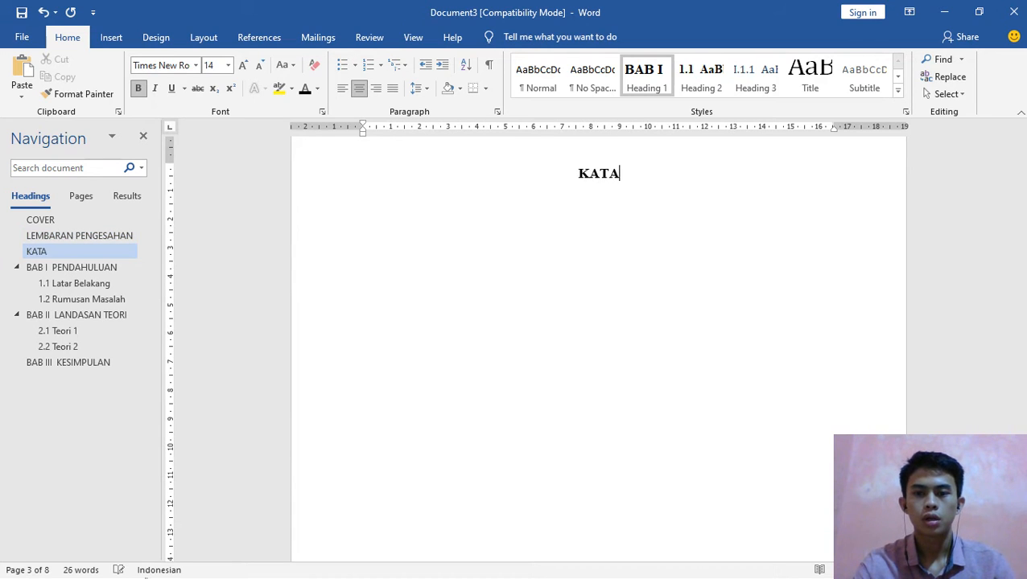
{"action": "type", "text": " PENGANTAR"}
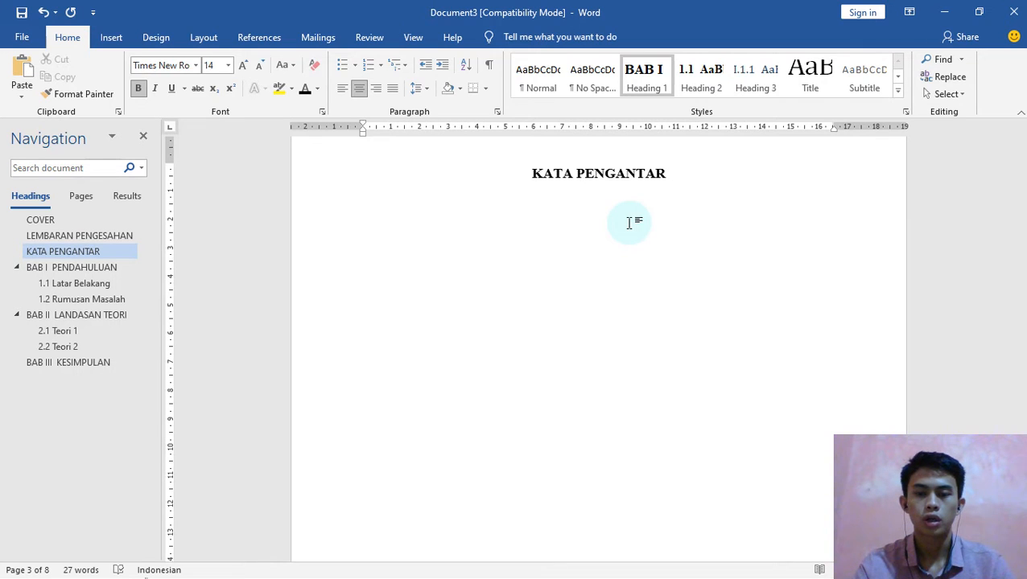
Add a new page after KATA PENGANTAR with the unnumbered Heading 1 title "DAFTAR ISI".
{"action": "key", "text": "ctrl+Return"}
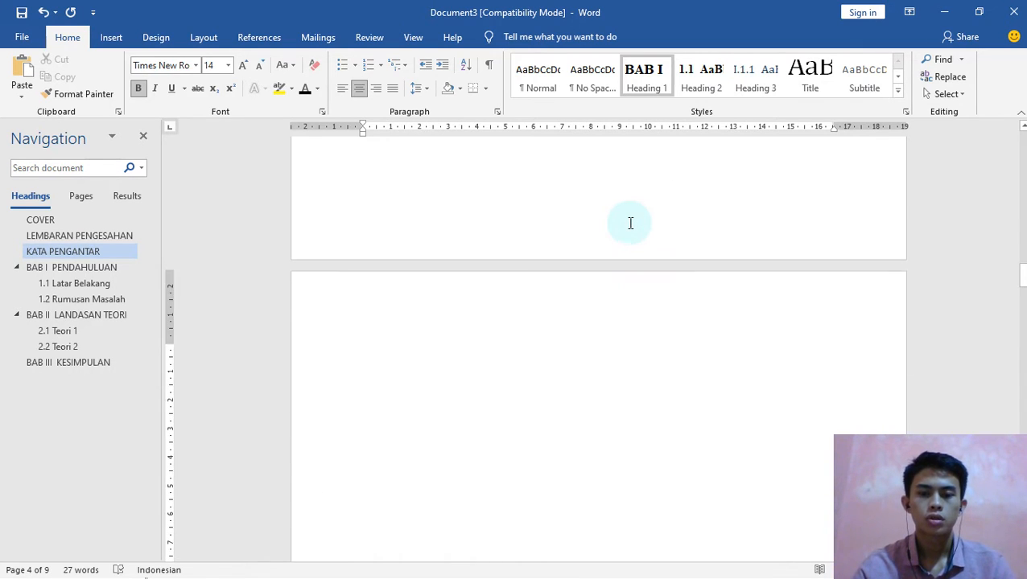
{"action": "type", "text": "DAFTAR "}
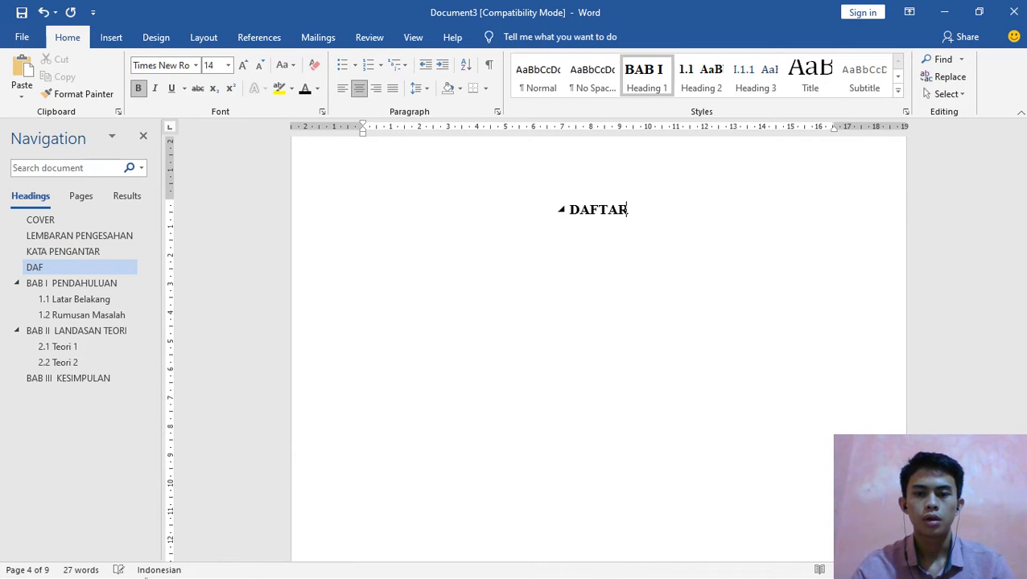
{"action": "type", "text": "ISI"}
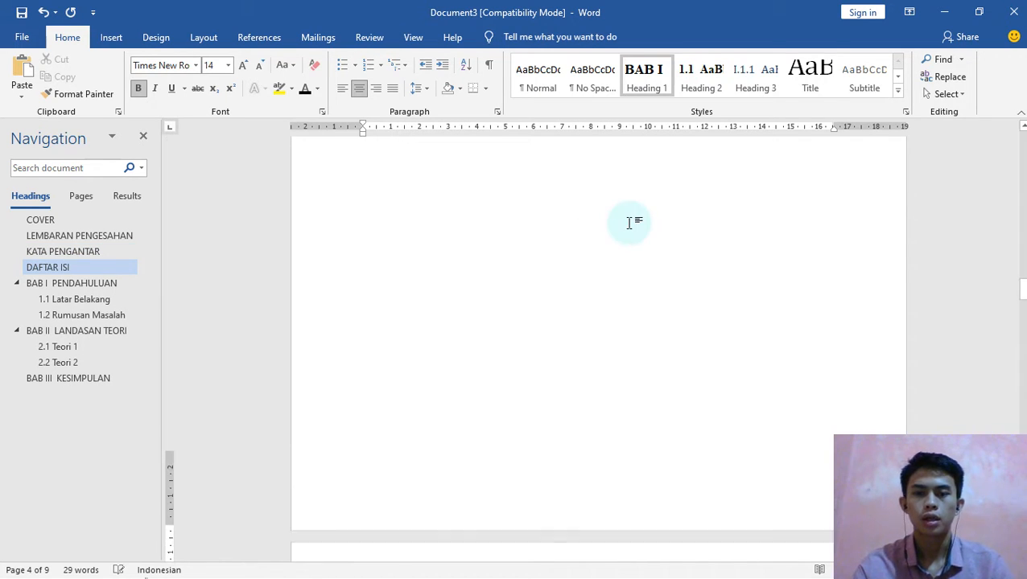
Add two more pages after DAFTAR ISI with the unnumbered Heading 1 titles "DAFTAR TABEL" and "DAFTAR GAMBAR".
{"action": "key", "text": "ctrl+Return"}
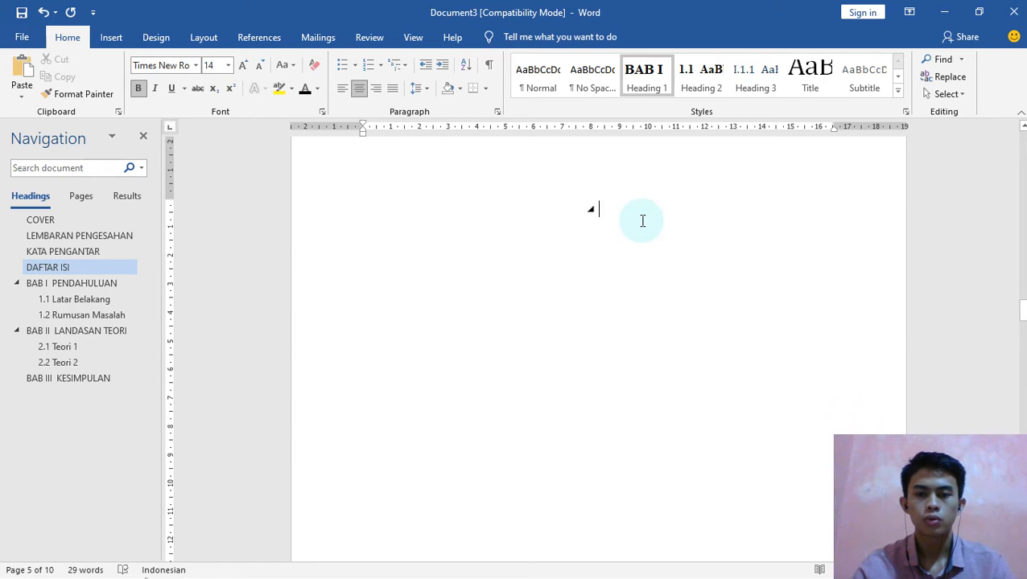
{"action": "type", "text": "DAFTAR TABEL"}
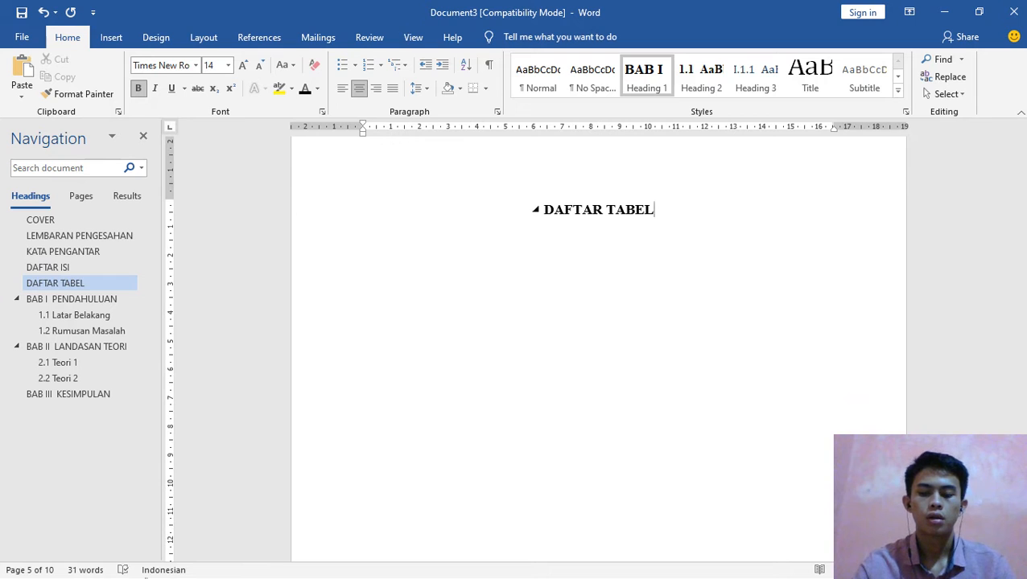
{"action": "key", "text": "ctrl+Return"}
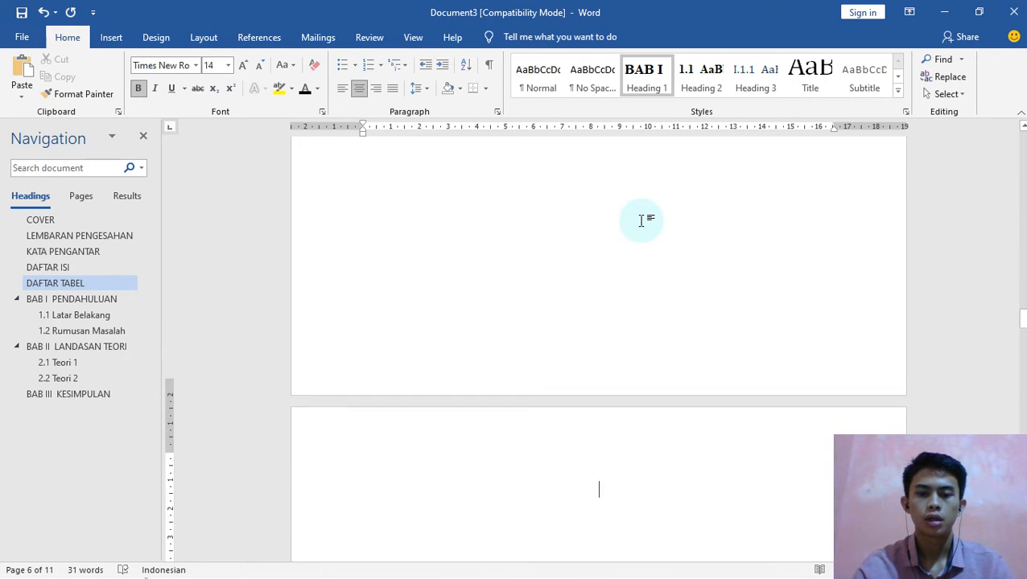
{"action": "scroll", "coordinate": [641, 220], "scroll_direction": "down", "scroll_amount": 5}
{"action": "type", "text": "DAFTAR GAMBAR"}
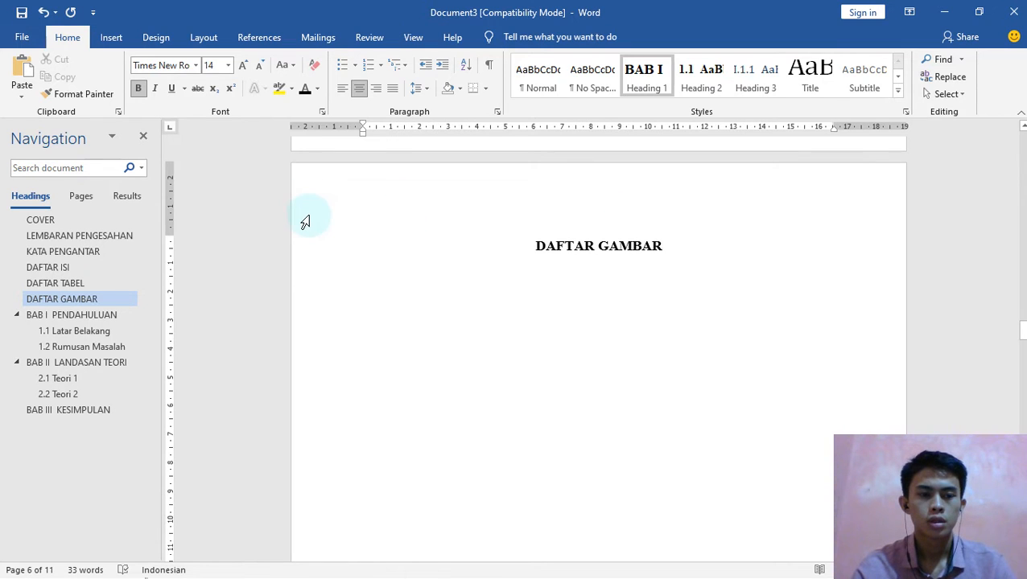
Add the Heading 1 title "DAFTAR PUSTAKA" on a new page after BAB III KESIMPULAN and remove its BAB numbering.
{"action": "left_click", "coordinate": [83, 408]}
{"action": "left_click", "coordinate": [668, 197]}
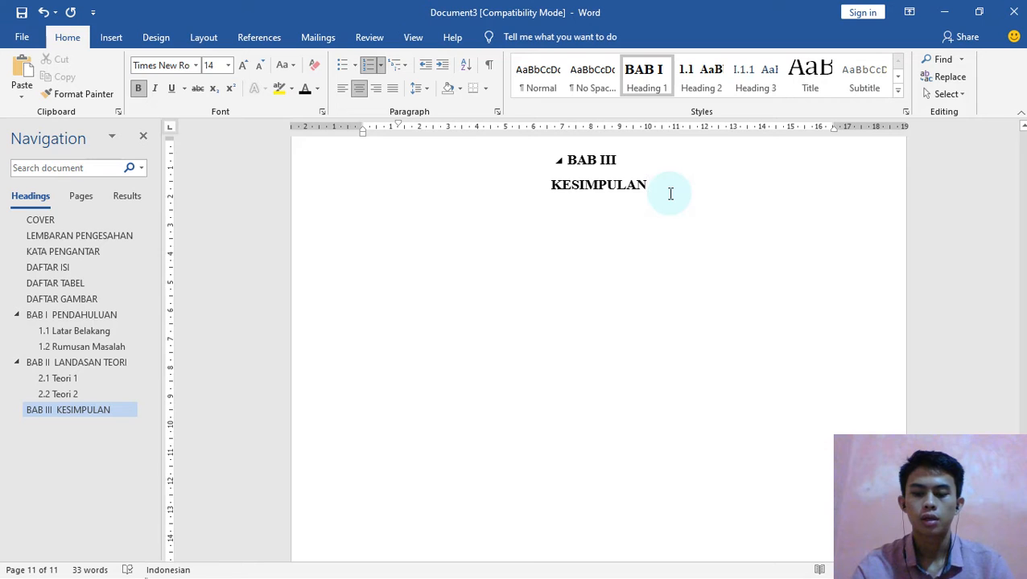
{"action": "key", "text": "Return"}
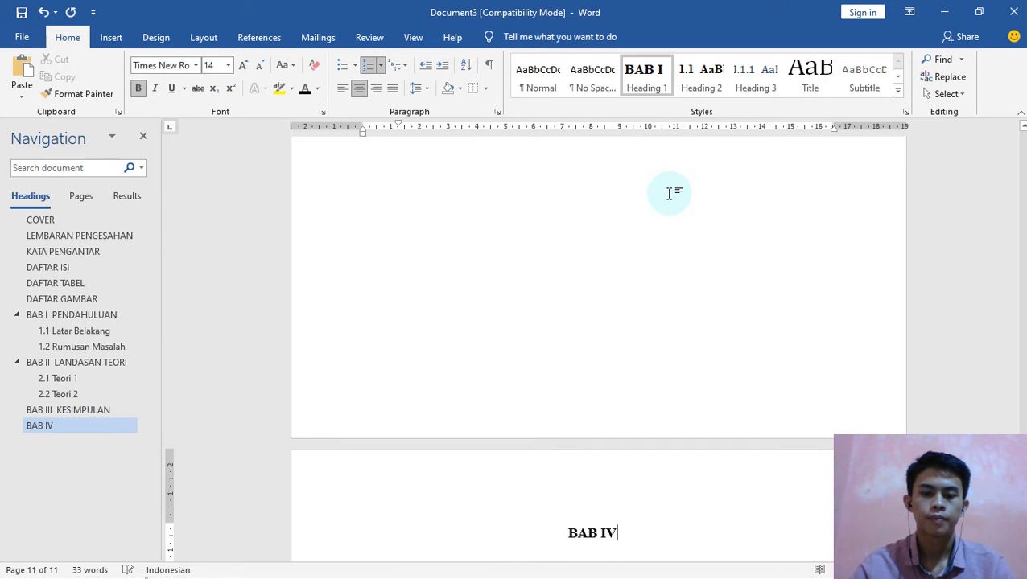
{"action": "scroll", "coordinate": [658, 269], "scroll_direction": "down", "scroll_amount": 3}
{"action": "scroll", "coordinate": [658, 282], "scroll_direction": "down", "scroll_amount": 3}
{"action": "type", "text": "DAFA"}
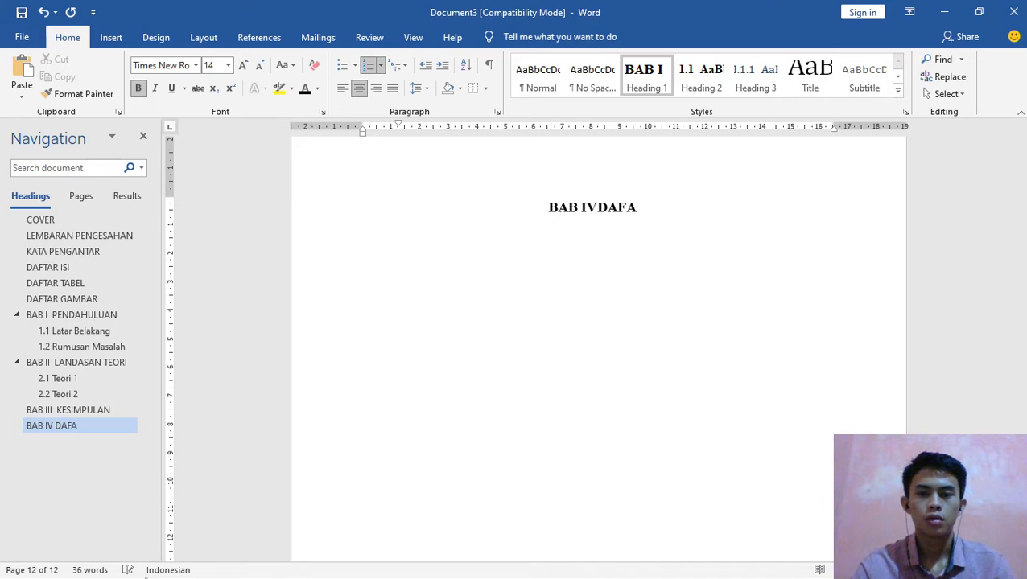
{"action": "key", "text": "BackSpace"}
{"action": "type", "text": "TAR"}
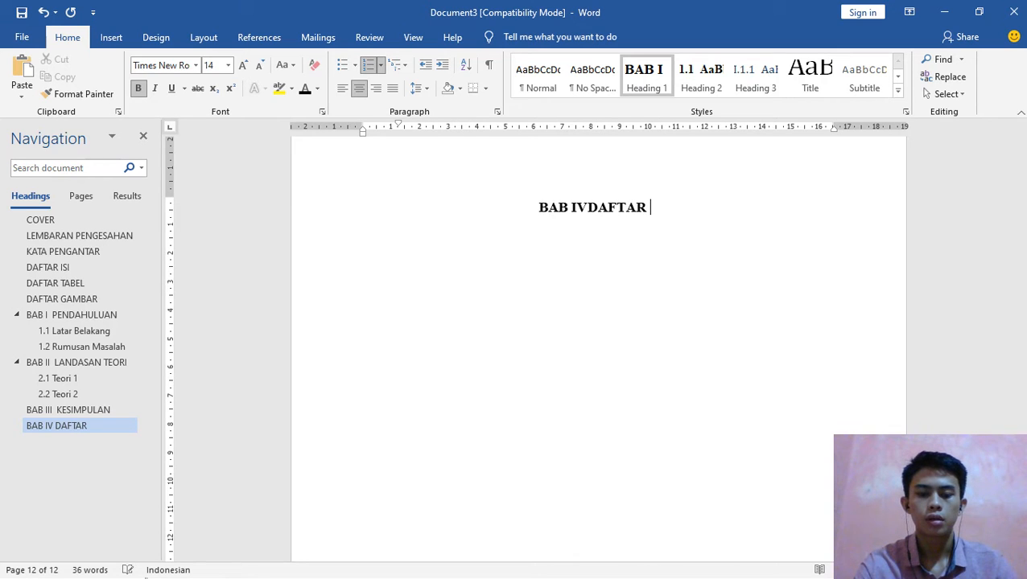
{"action": "type", "text": " PUSTAKA"}
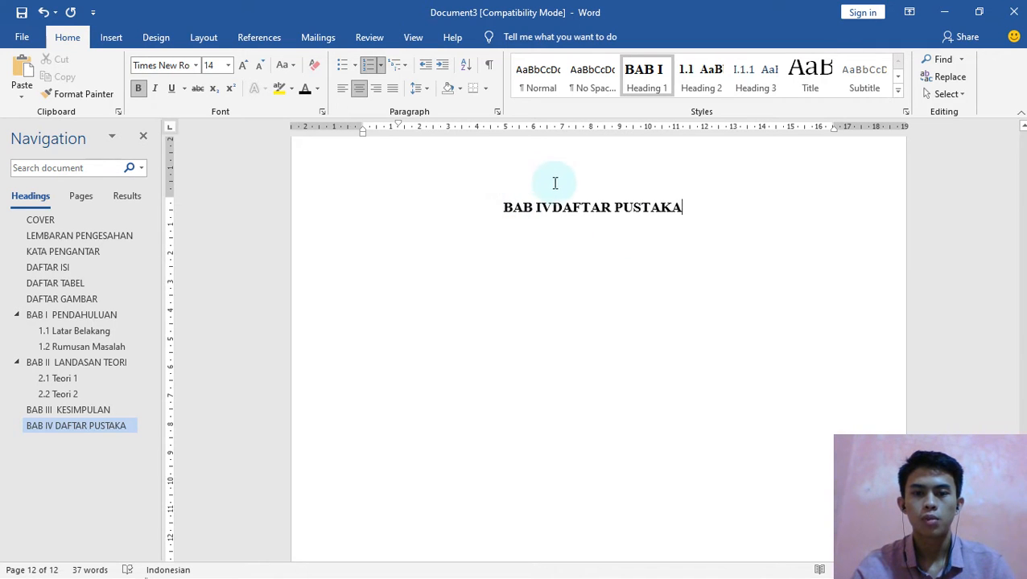
{"action": "left_click", "coordinate": [528, 209]}
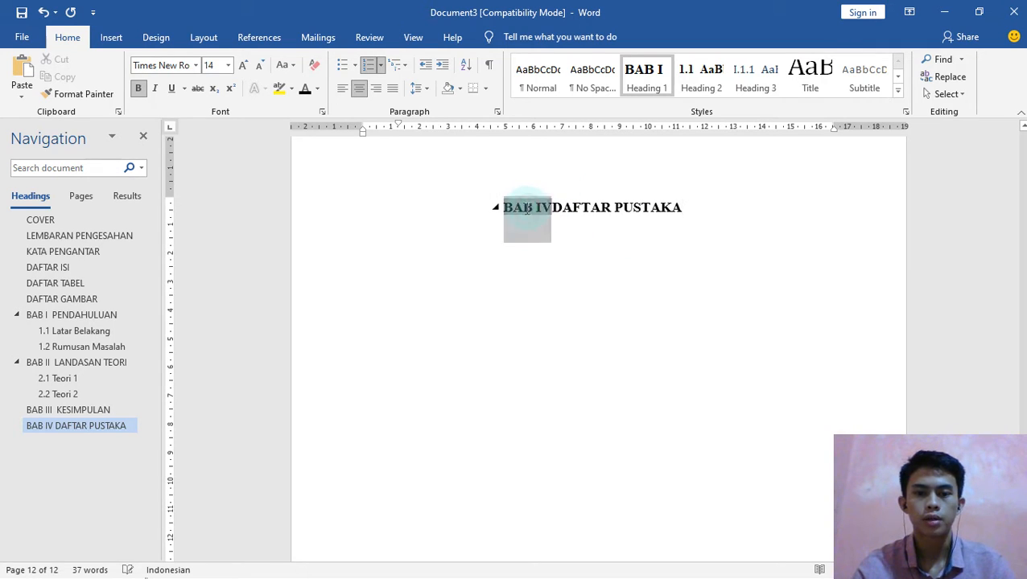
{"action": "left_click", "coordinate": [370, 71]}
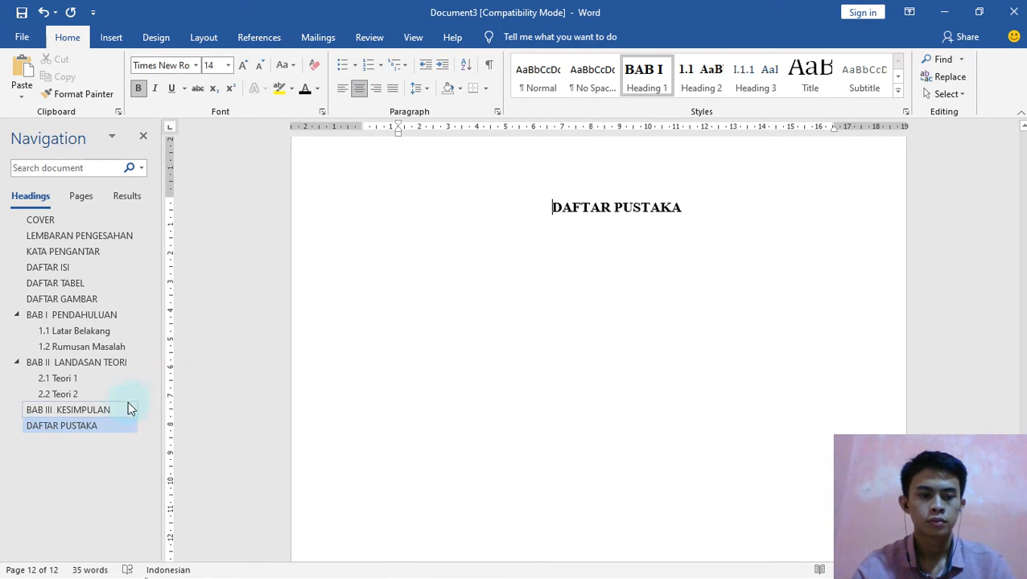
Go to the DAFTAR ISI page and add an empty Normal-style line below its heading.
{"action": "left_click", "coordinate": [80, 236]}
{"action": "left_click", "coordinate": [68, 220]}
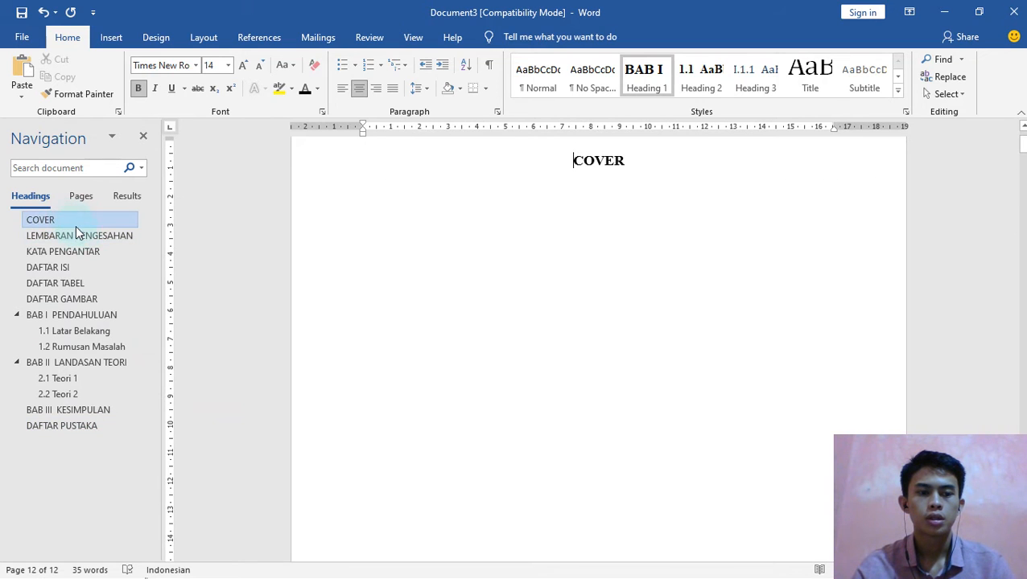
{"action": "left_click", "coordinate": [82, 267]}
{"action": "left_click", "coordinate": [666, 156]}
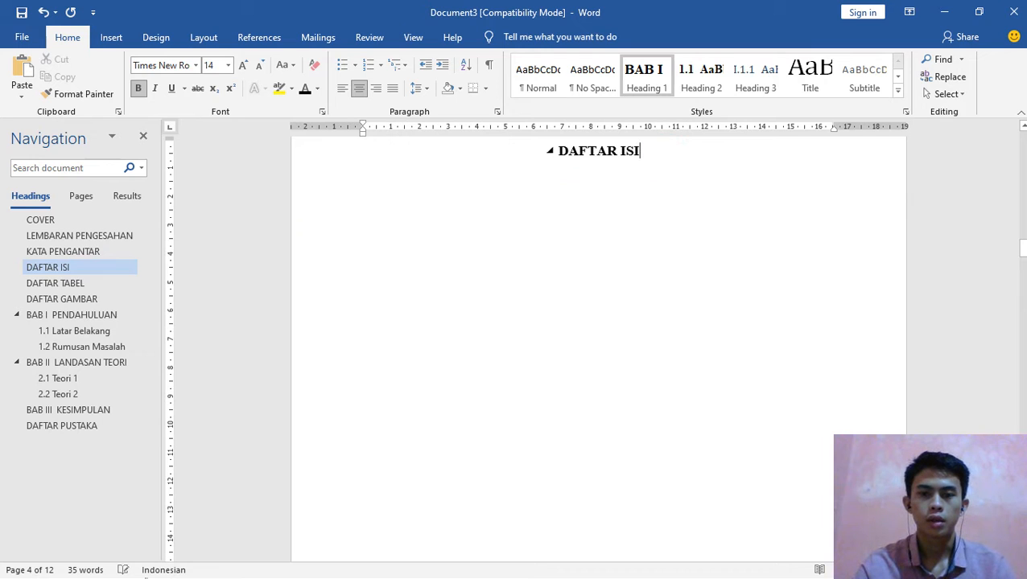
{"action": "key", "text": "Return"}
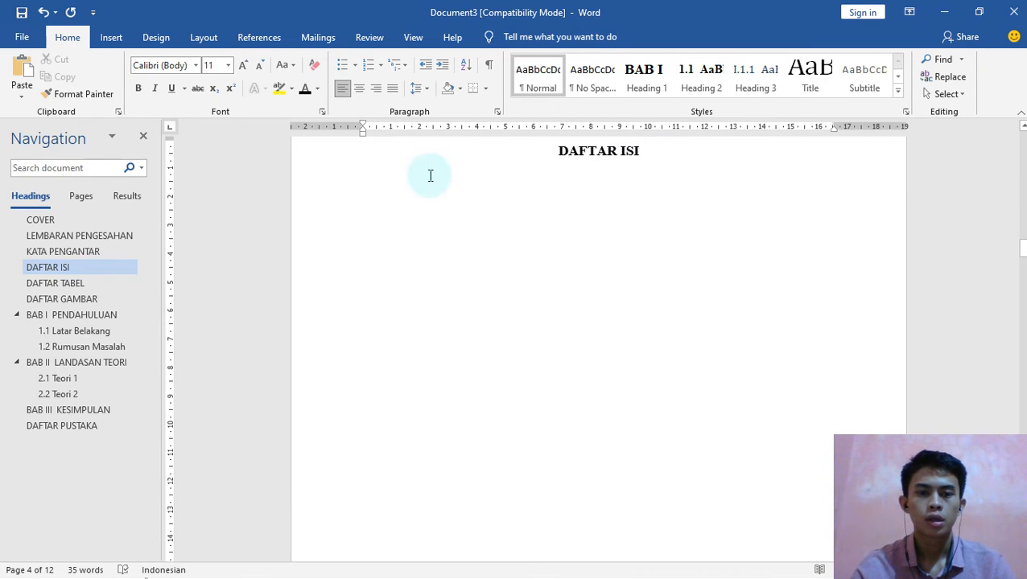
Start a custom table of contents below the DAFTAR ISI heading and open its entry styles for modification.
{"action": "left_click", "coordinate": [259, 38]}
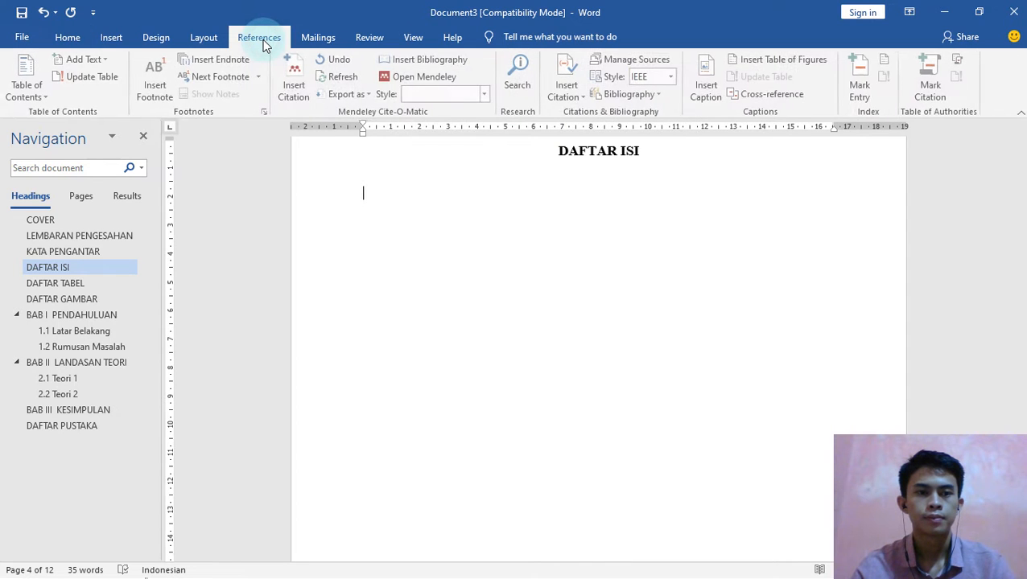
{"action": "left_click", "coordinate": [40, 90]}
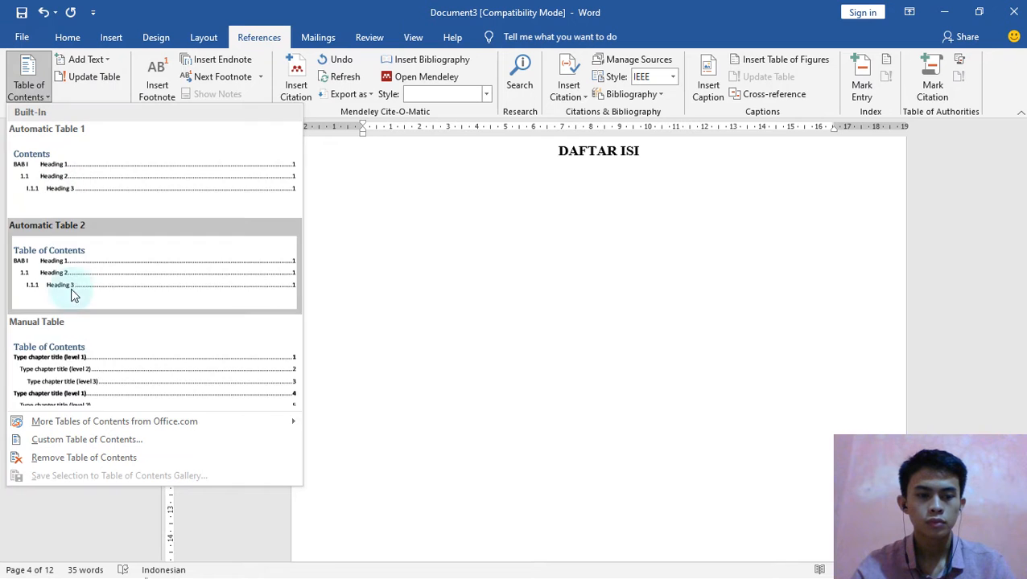
{"action": "left_click", "coordinate": [87, 441]}
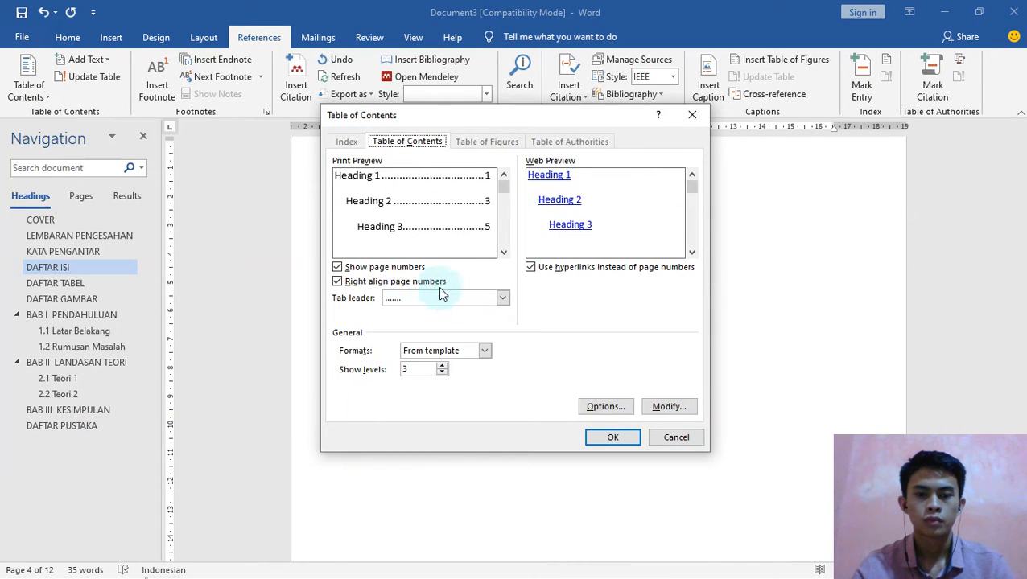
{"action": "left_click", "coordinate": [664, 407]}
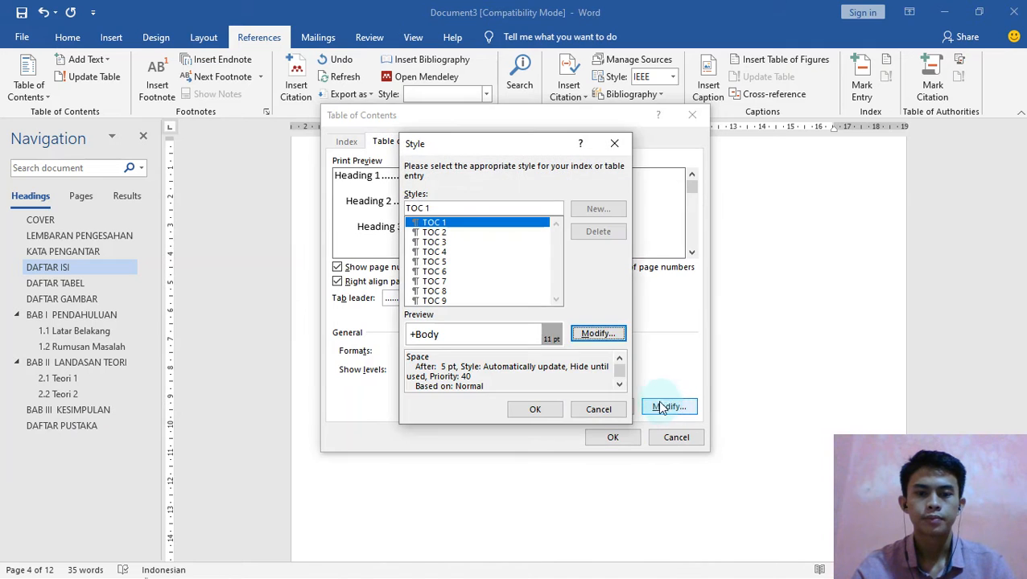
Set the TOC 1 style's font to Times New Roman, 12 pt, bold.
{"action": "left_click", "coordinate": [435, 223]}
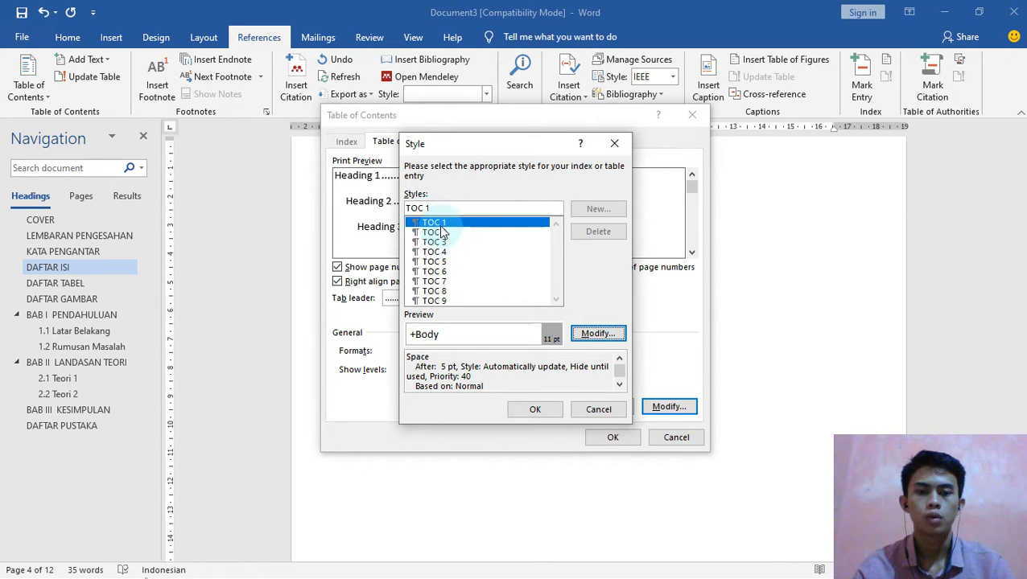
{"action": "left_click", "coordinate": [591, 334]}
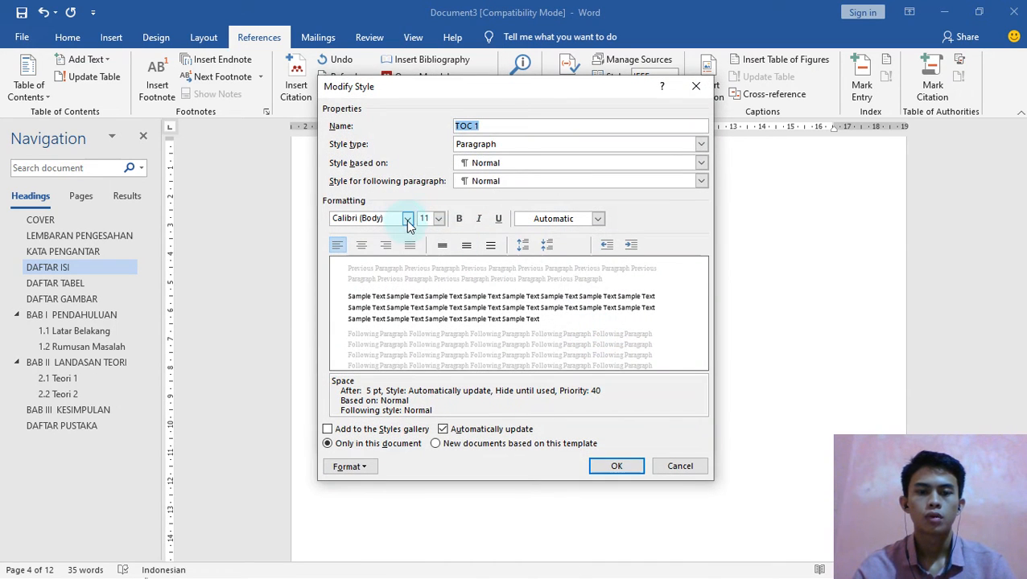
{"action": "left_click", "coordinate": [407, 220]}
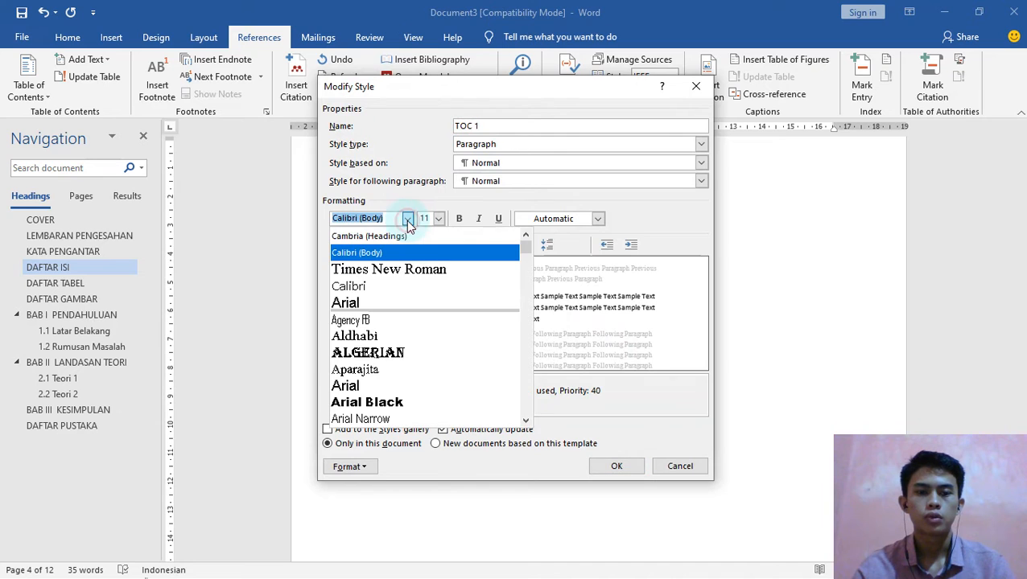
{"action": "left_click", "coordinate": [398, 268]}
{"action": "left_click", "coordinate": [438, 219]}
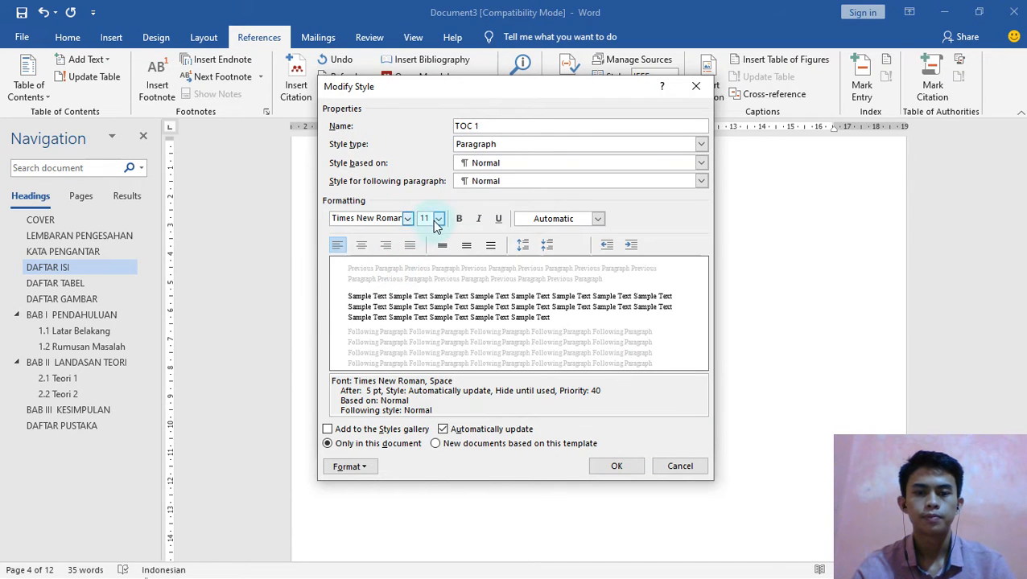
{"action": "left_click", "coordinate": [426, 276]}
{"action": "left_click", "coordinate": [459, 219]}
Give the TOC 1 style black theme text color, left alignment and single line spacing.
{"action": "left_click", "coordinate": [595, 220]}
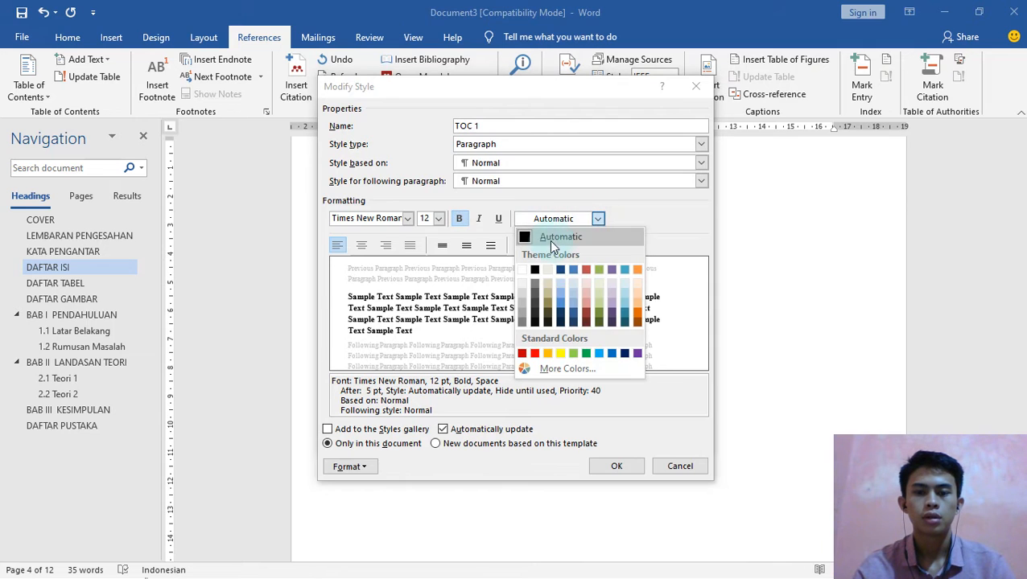
{"action": "left_click", "coordinate": [534, 270]}
{"action": "left_click", "coordinate": [336, 248]}
{"action": "left_click", "coordinate": [445, 250]}
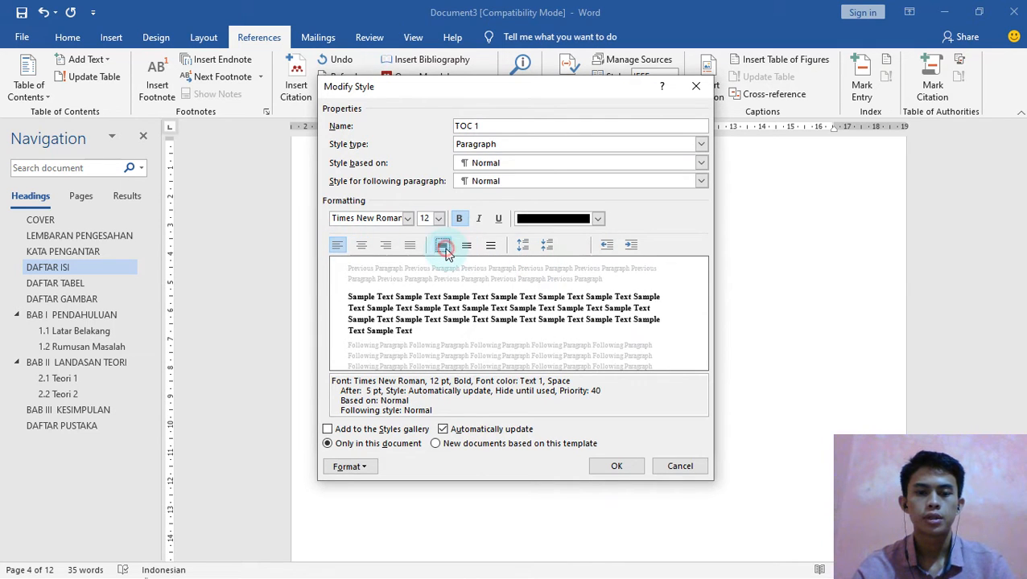
{"action": "left_click", "coordinate": [612, 467]}
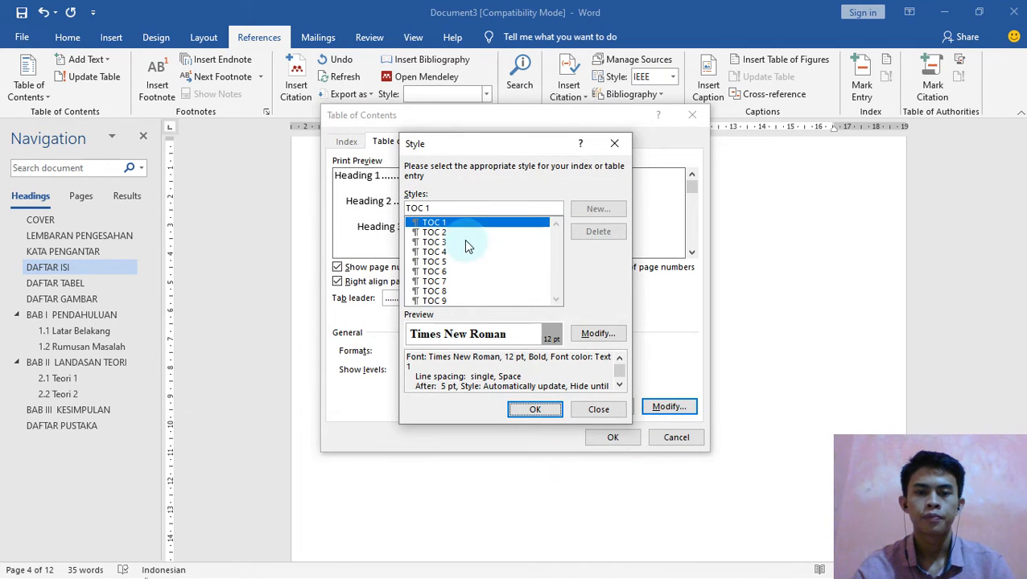
Set the TOC 2 style to Times New Roman, 12 pt, with black theme text color.
{"action": "left_click", "coordinate": [438, 233]}
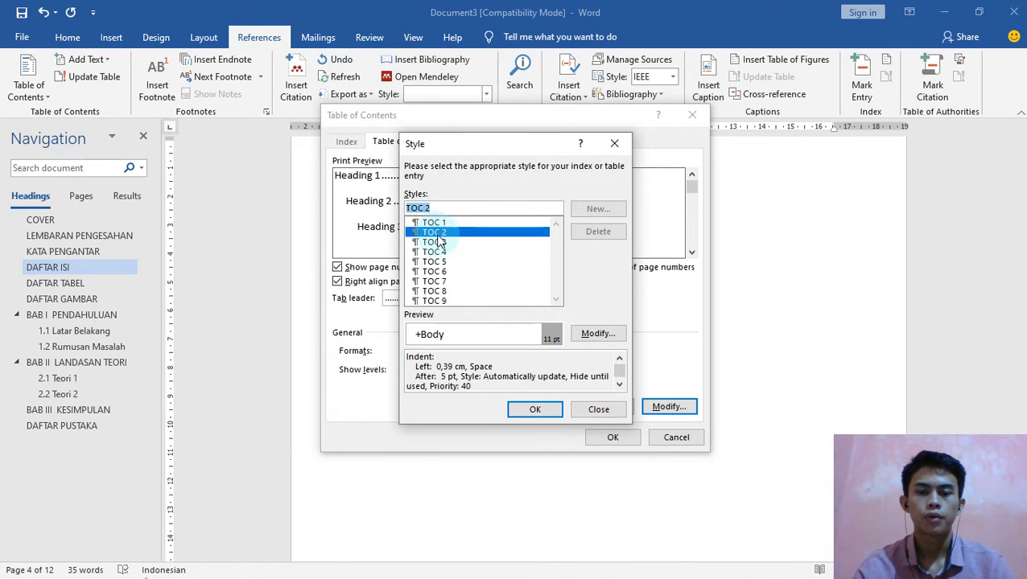
{"action": "left_click", "coordinate": [596, 334]}
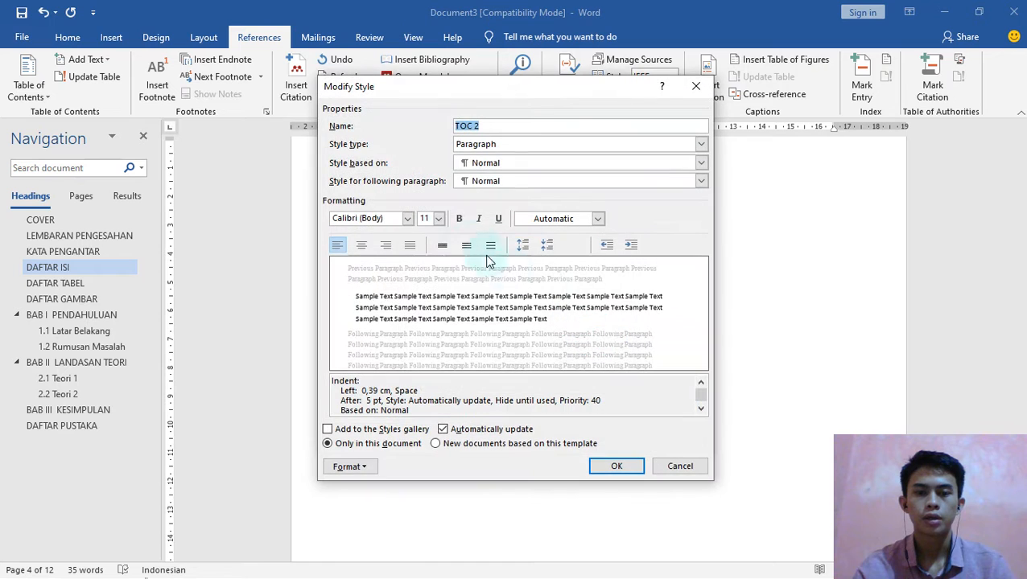
{"action": "left_click", "coordinate": [408, 218]}
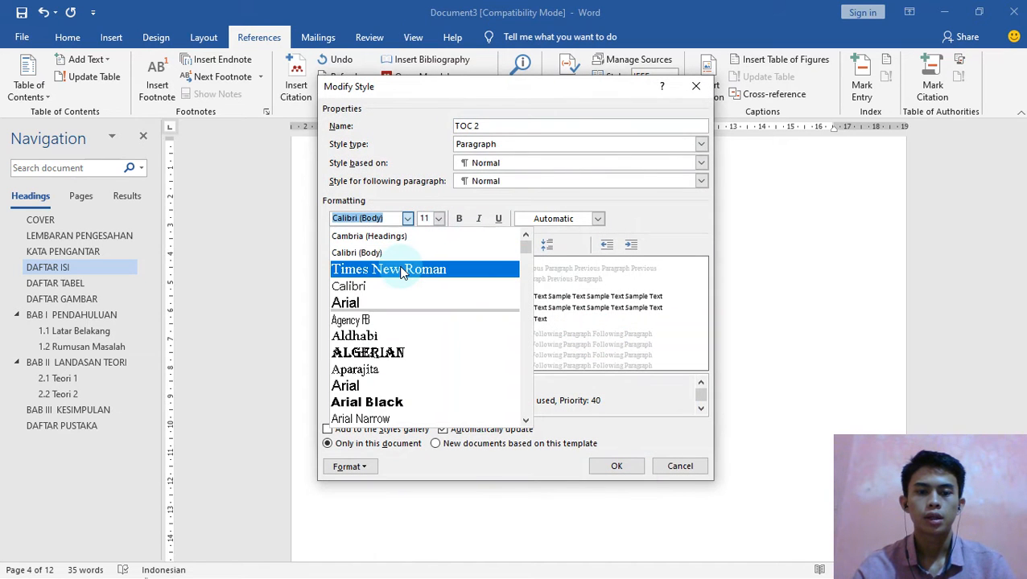
{"action": "left_click", "coordinate": [402, 272]}
{"action": "left_click", "coordinate": [439, 218]}
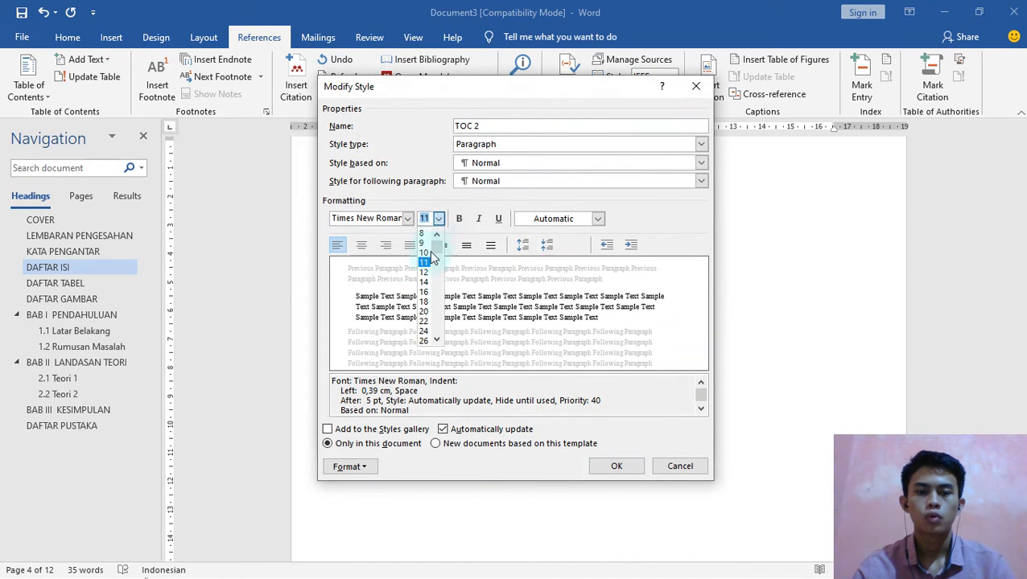
{"action": "left_click", "coordinate": [426, 274]}
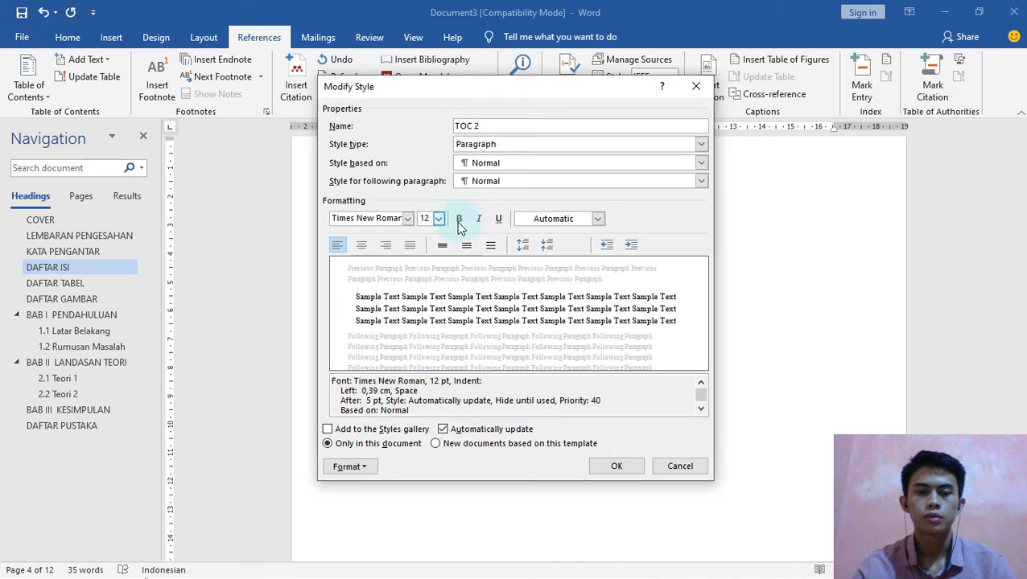
{"action": "left_click", "coordinate": [597, 219]}
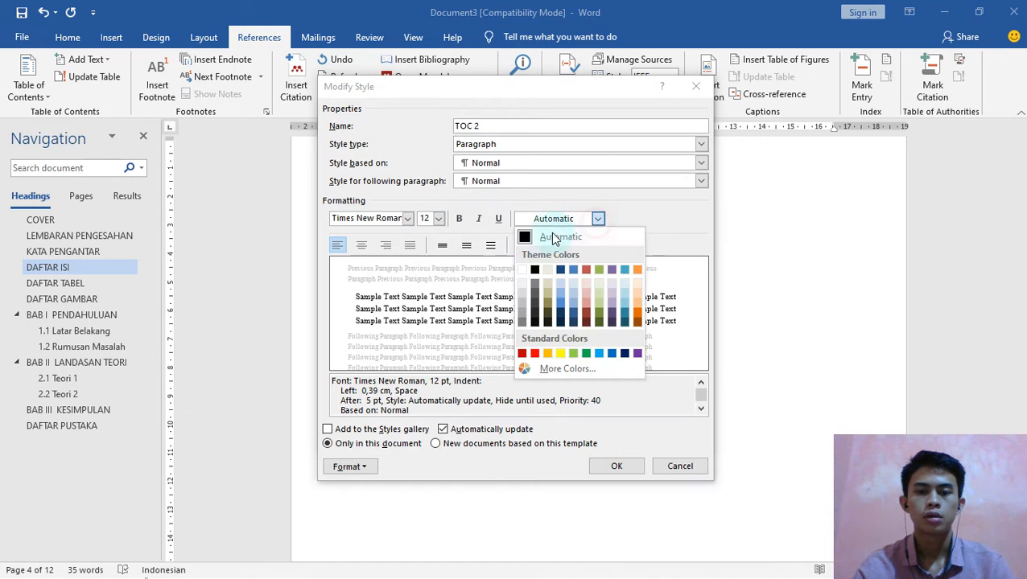
{"action": "left_click", "coordinate": [534, 270]}
{"action": "left_click", "coordinate": [615, 466]}
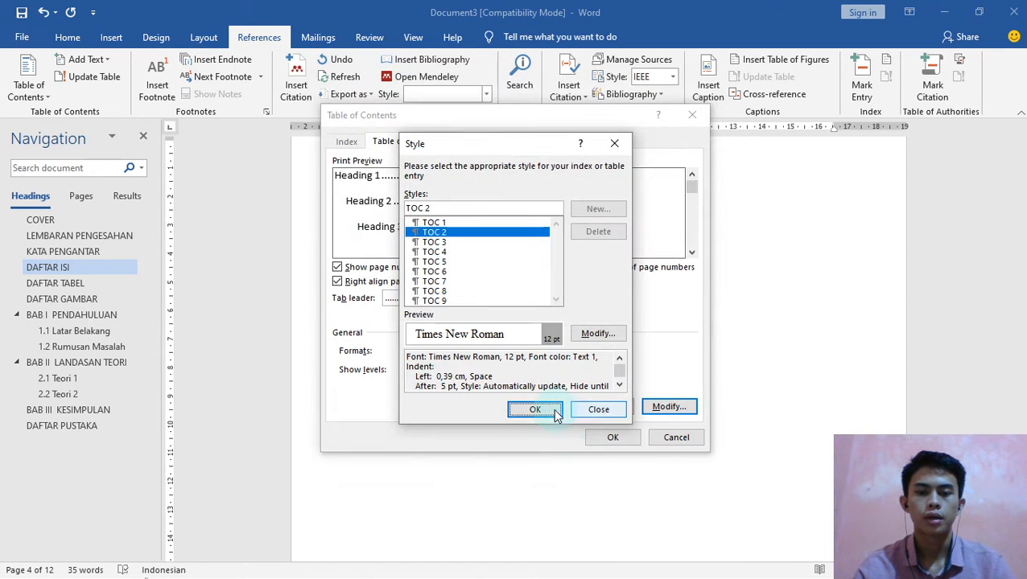
Accept the modified entry styles and insert the three-level table of contents below the DAFTAR ISI heading.
{"action": "left_click", "coordinate": [554, 412]}
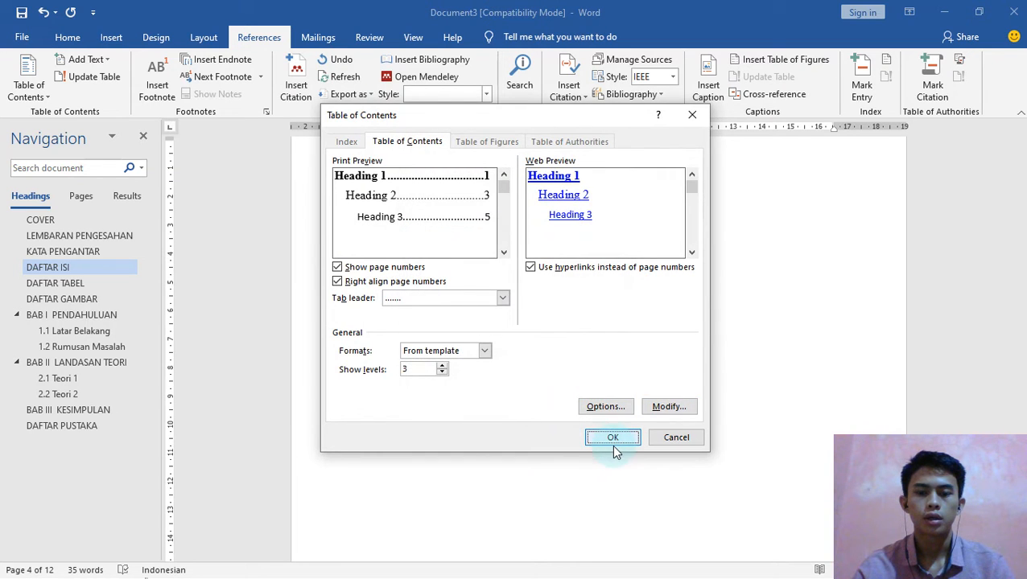
{"action": "left_click", "coordinate": [612, 444]}
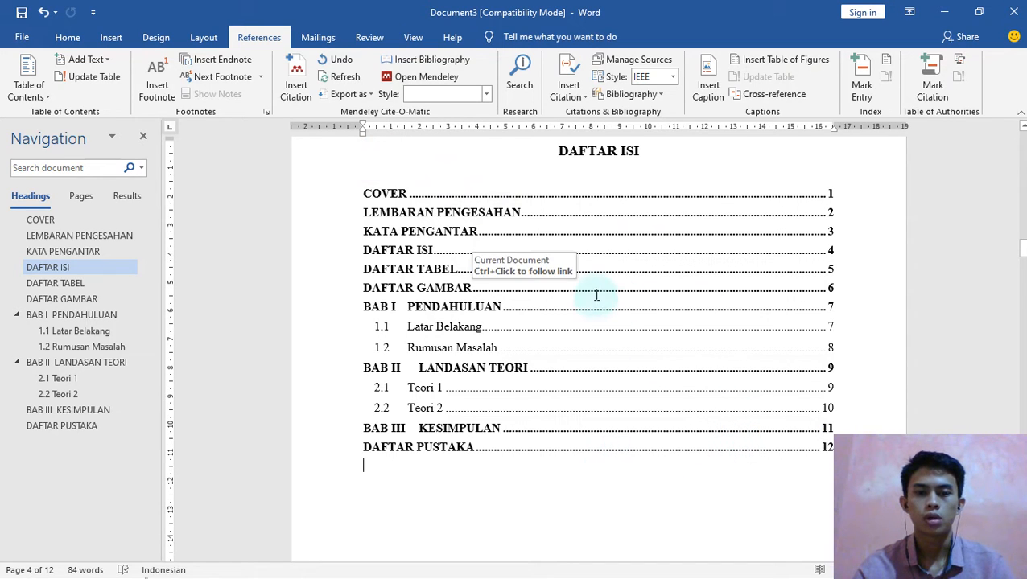
{"action": "scroll", "coordinate": [577, 332], "scroll_direction": "down", "scroll_amount": 1}
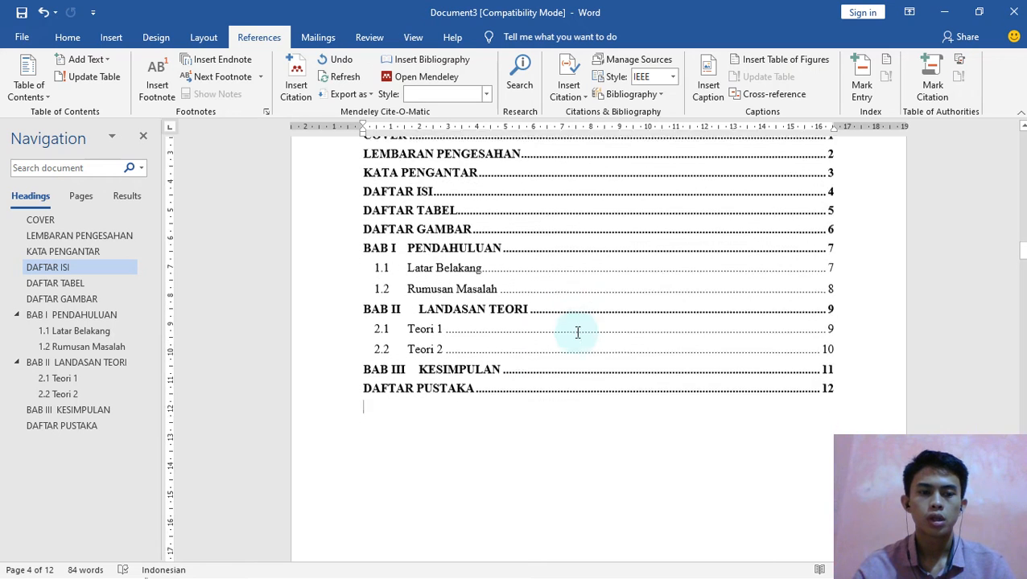
{"action": "scroll", "coordinate": [577, 332], "scroll_direction": "down", "scroll_amount": 1}
{"action": "scroll", "coordinate": [604, 276], "scroll_direction": "down", "scroll_amount": 1}
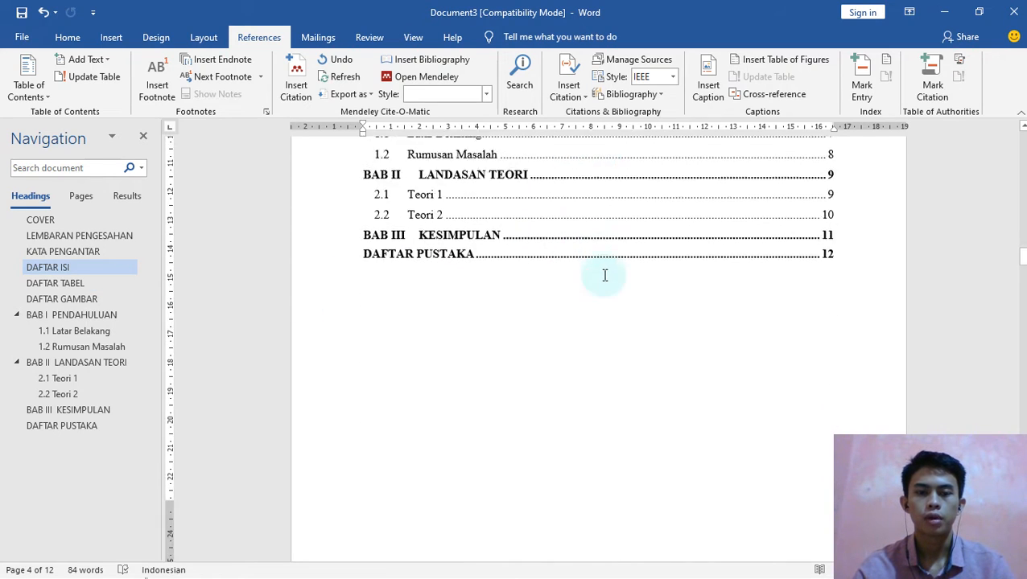
Add the table title "Tabel Jumlah Siswa" below the first paragraph of section 1.1 Latar Belakang, followed by an empty line.
{"action": "scroll", "coordinate": [604, 275], "scroll_direction": "down", "scroll_amount": 5}
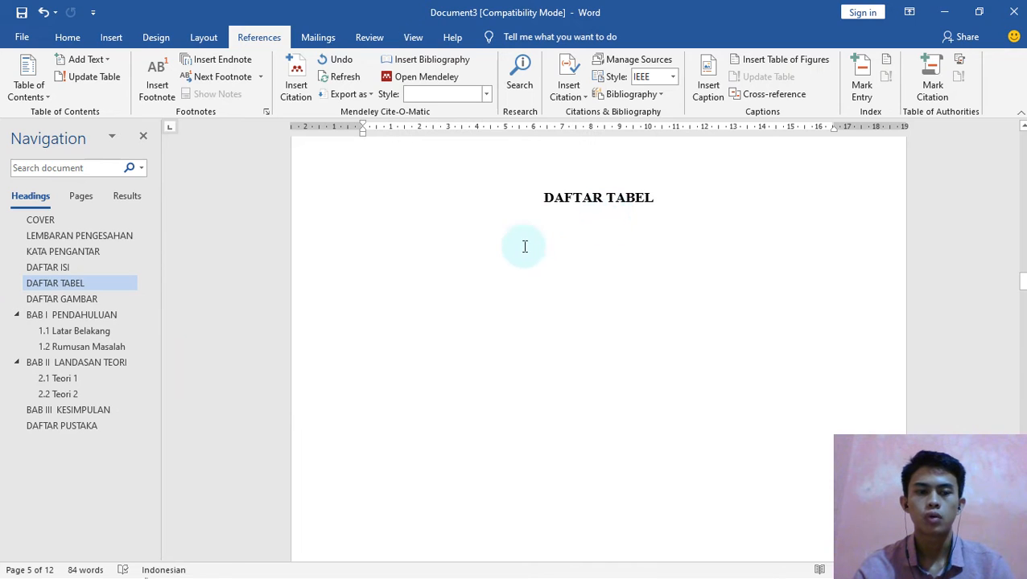
{"action": "scroll", "coordinate": [595, 264], "scroll_direction": "down", "scroll_amount": 1}
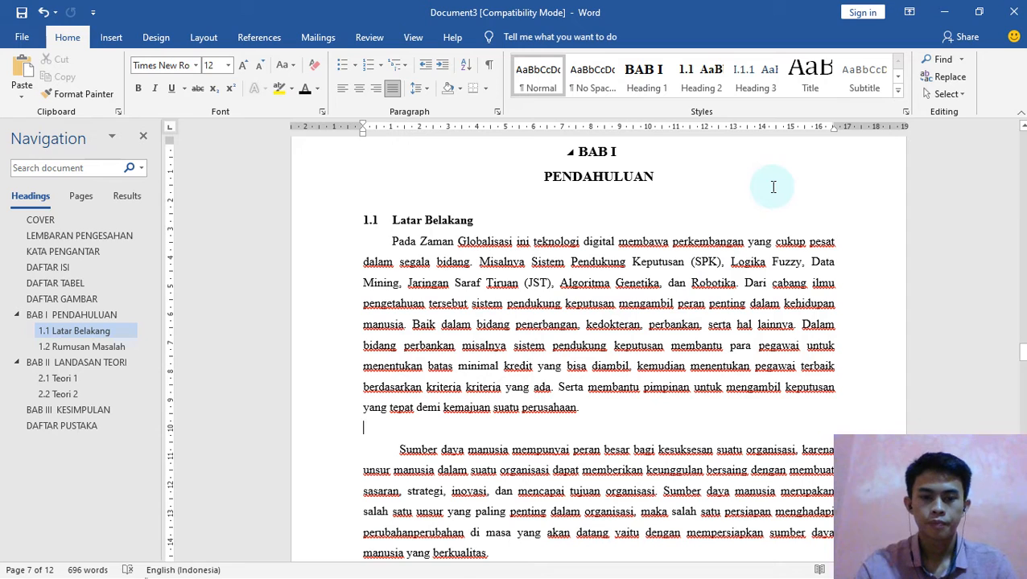
{"action": "key", "text": "Return"}
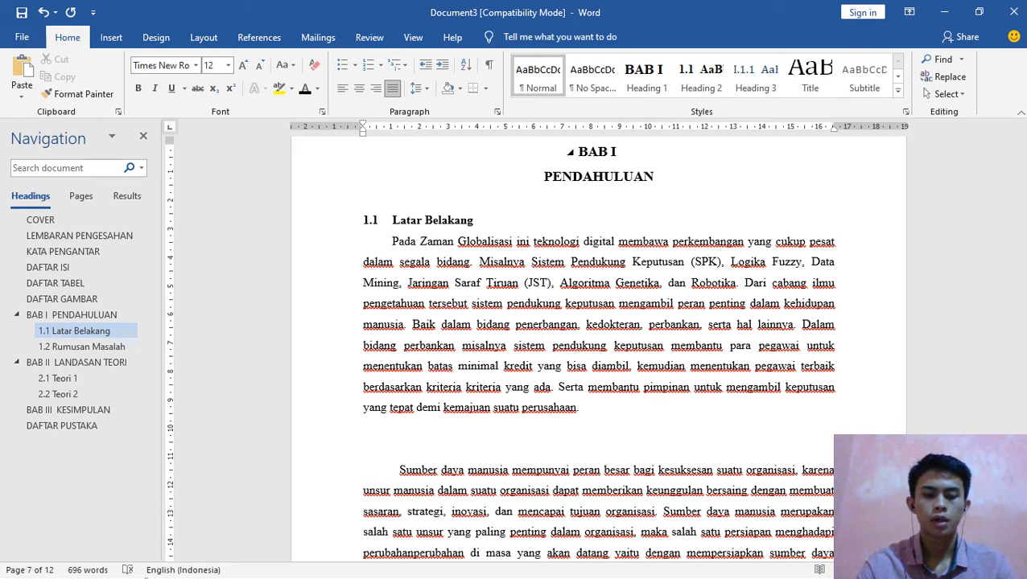
{"action": "type", "text": "t"}
{"action": "key", "text": "BackSpace"}
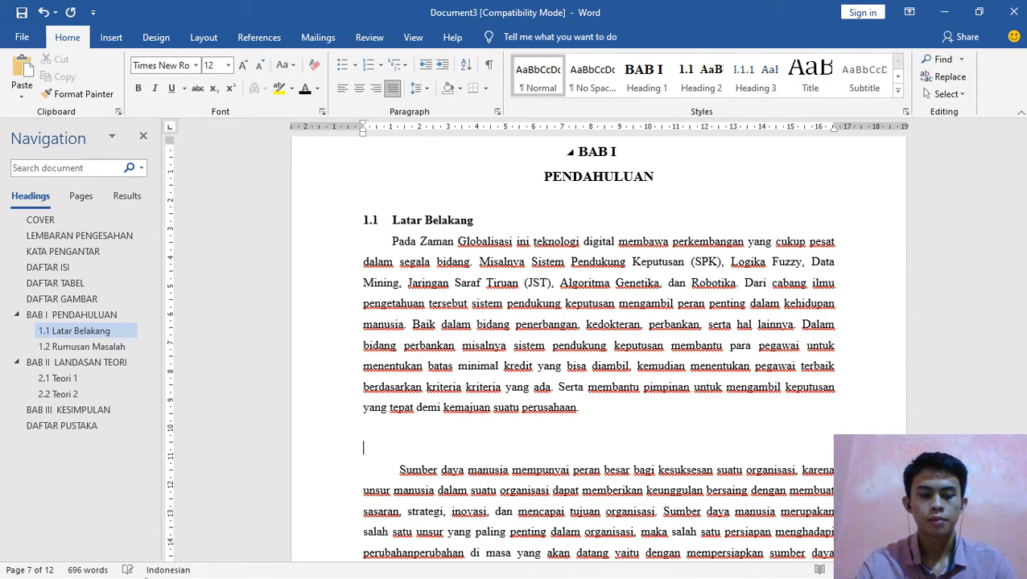
{"action": "type", "text": "T"}
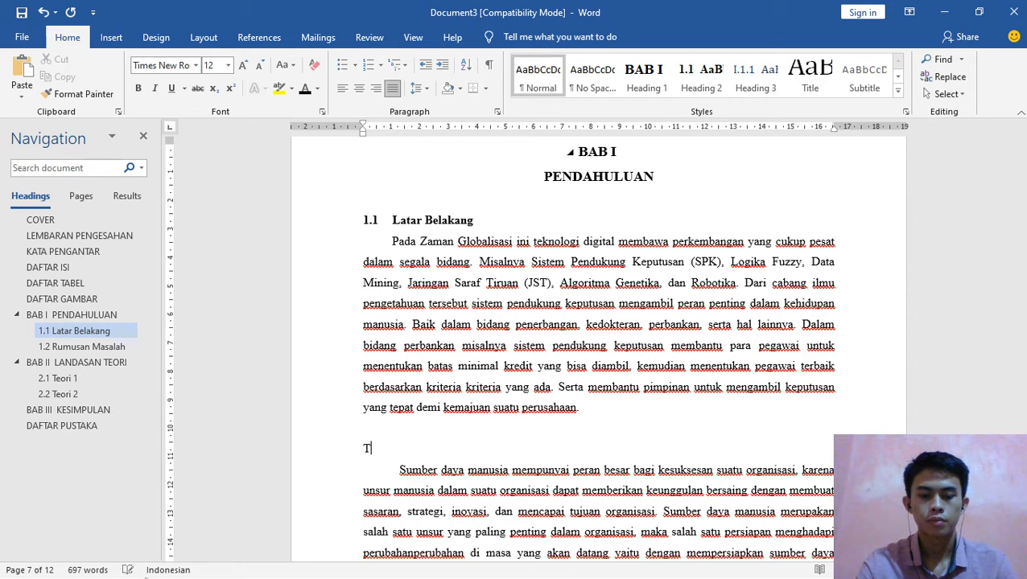
{"action": "type", "text": "Abel Jumlah Sis"}
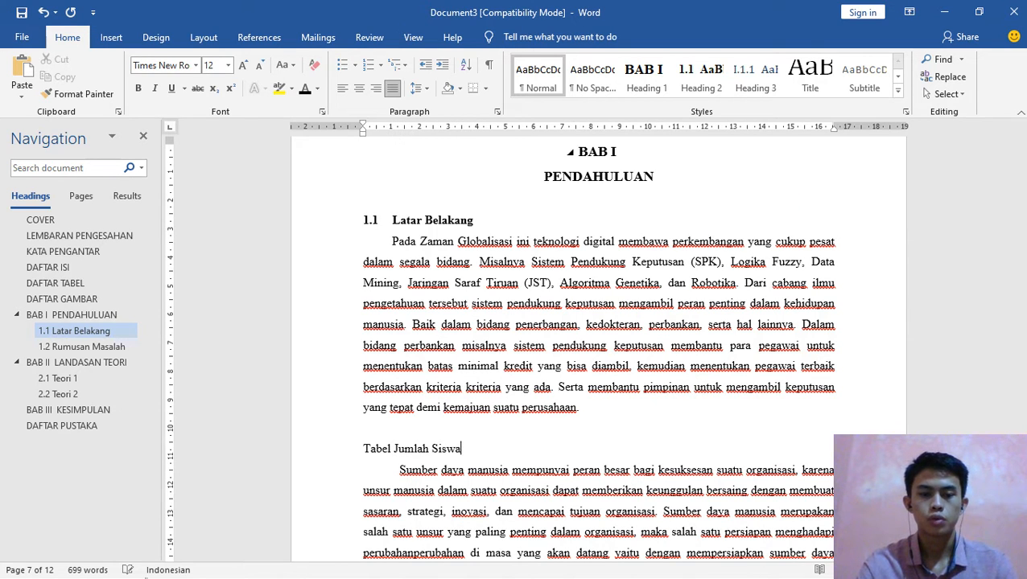
{"action": "type", "text": "wa"}
{"action": "key", "text": "Return"}
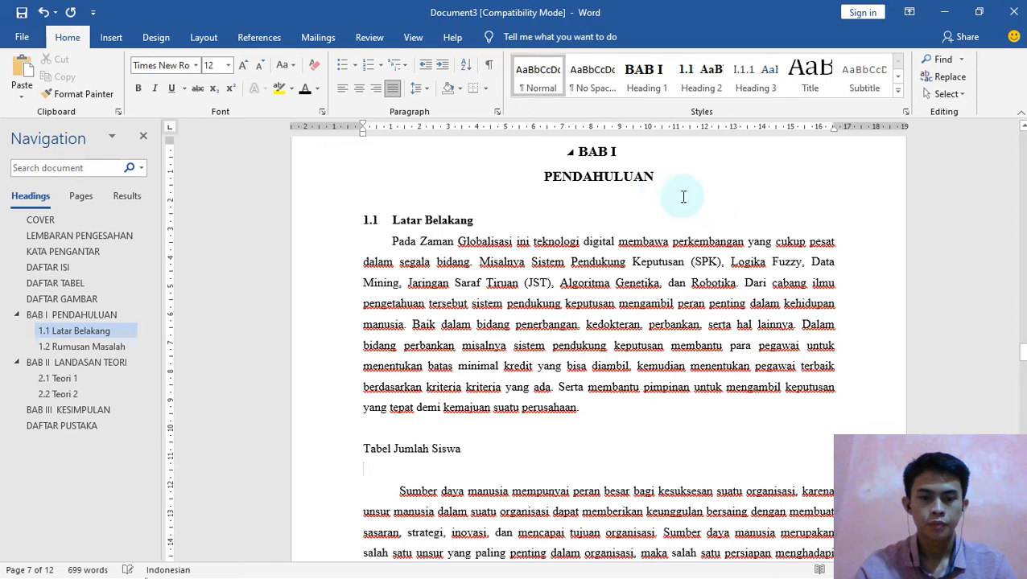
Insert a table with three columns and four rows below the "Tabel Jumlah Siswa" title.
{"action": "left_click", "coordinate": [110, 37]}
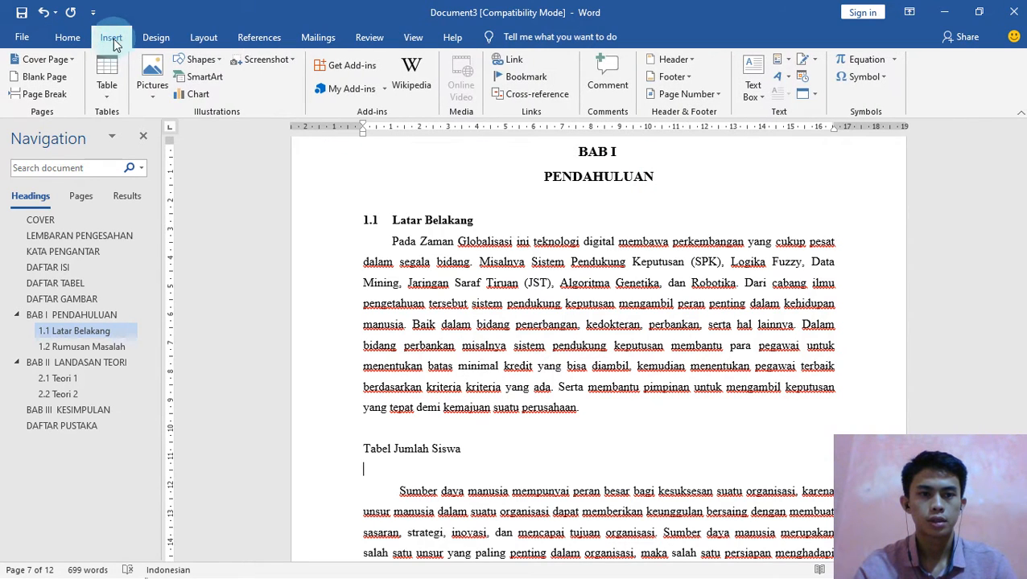
{"action": "left_click", "coordinate": [106, 85]}
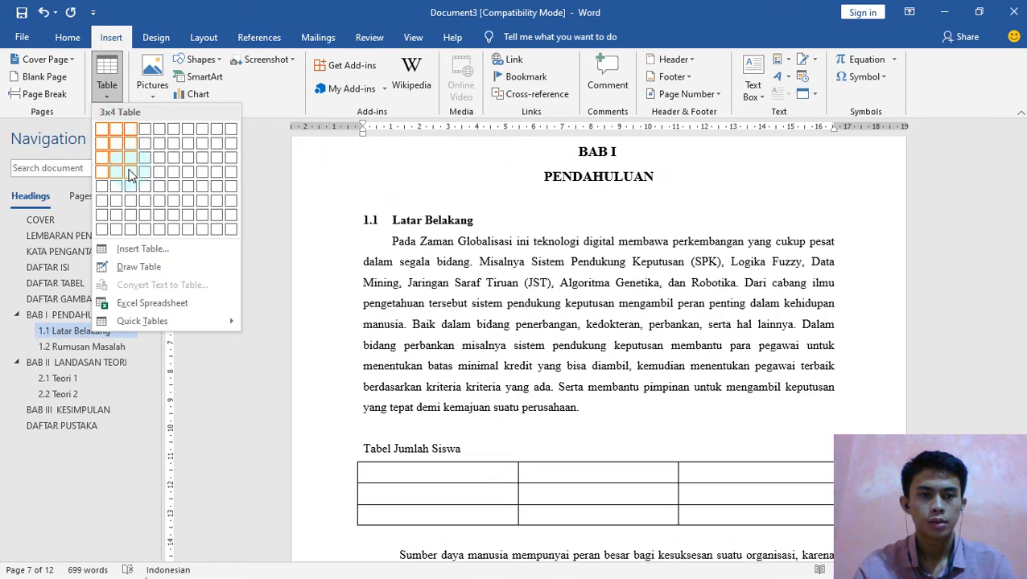
{"action": "left_click", "coordinate": [130, 175]}
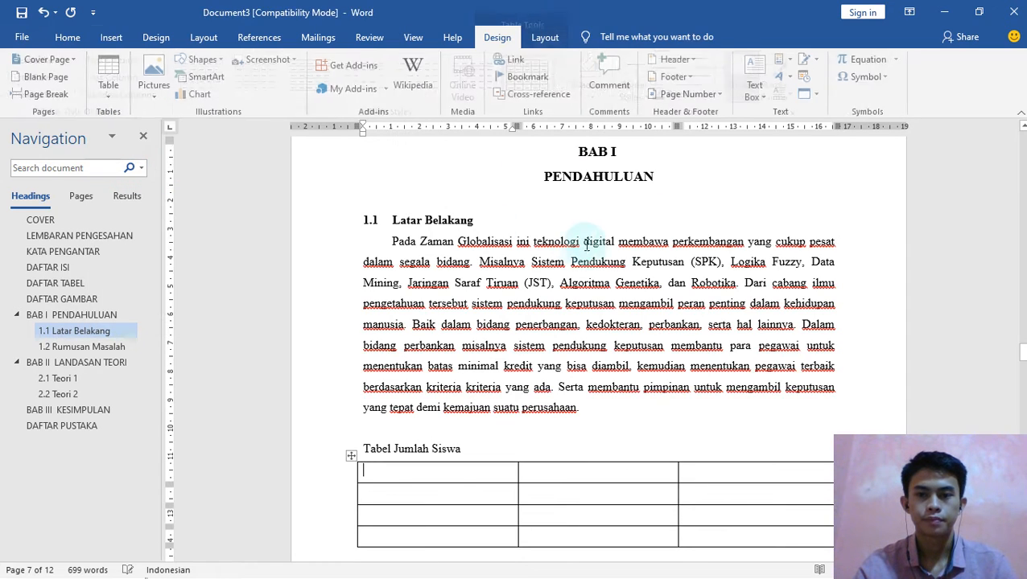
Narrow the table's first column and fill the header row with No, Kelas and Jumlah Siswa.
{"action": "scroll", "coordinate": [831, 276], "scroll_direction": "down", "scroll_amount": 1}
{"action": "scroll", "coordinate": [831, 275], "scroll_direction": "down", "scroll_amount": 2}
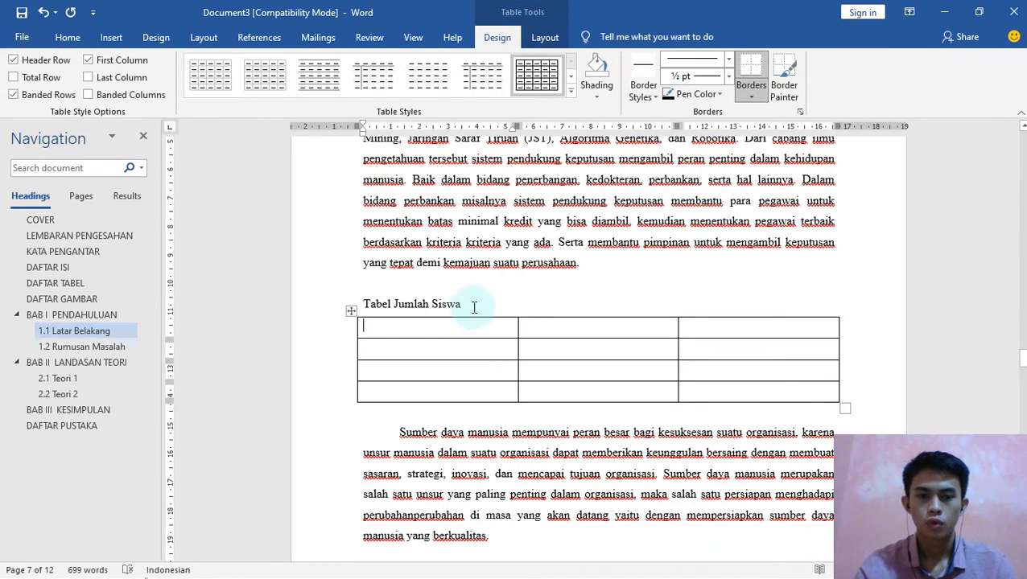
{"action": "scroll", "coordinate": [499, 294], "scroll_direction": "down", "scroll_amount": 1}
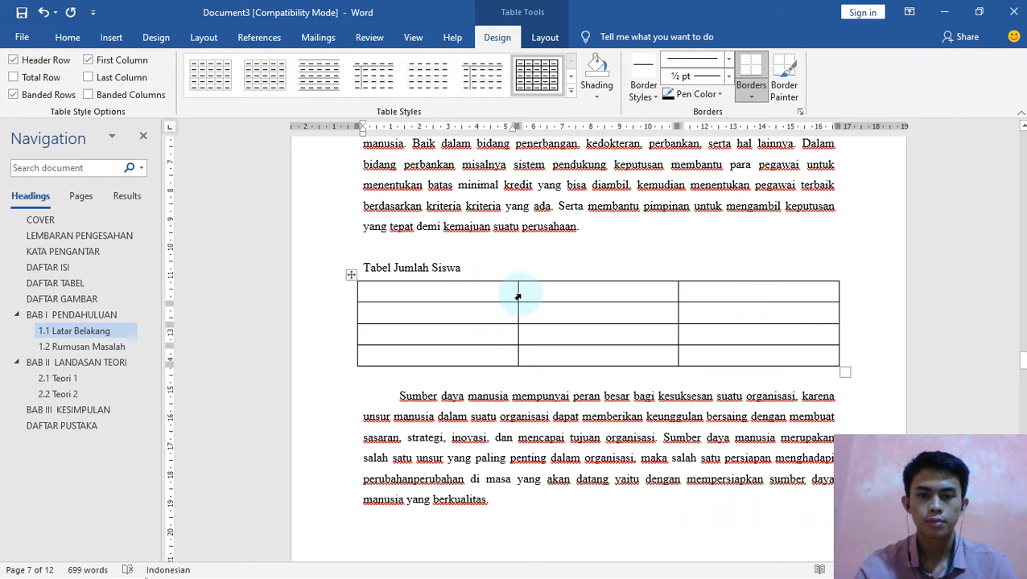
{"action": "left_click_drag", "start_coordinate": [515, 296], "coordinate": [391, 312]}
{"action": "left_click", "coordinate": [376, 297]}
{"action": "type", "text": "No"}
{"action": "left_click", "coordinate": [437, 291]}
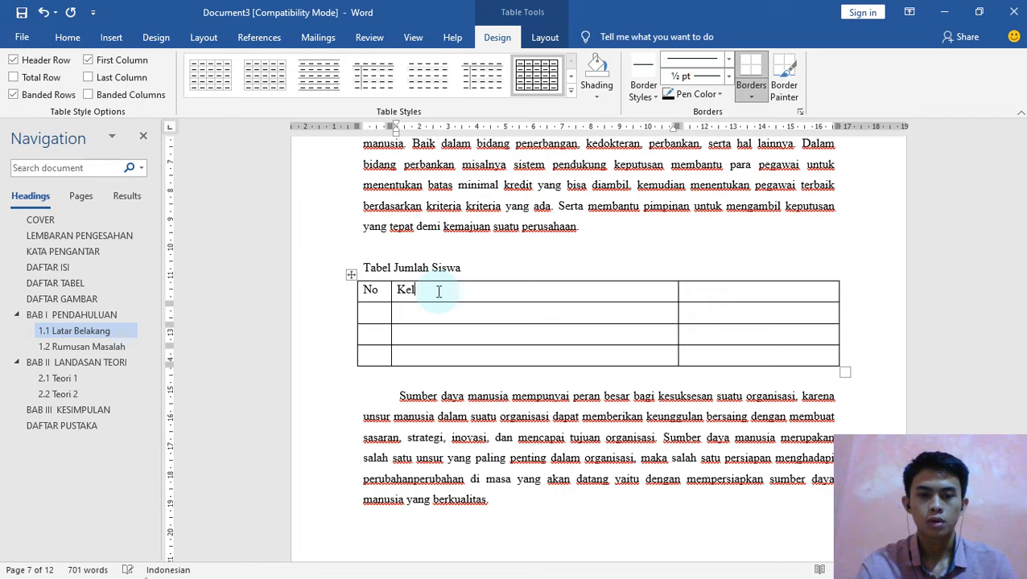
{"action": "left_click", "coordinate": [731, 292]}
{"action": "type", "text": "Jumlah Siswa"}
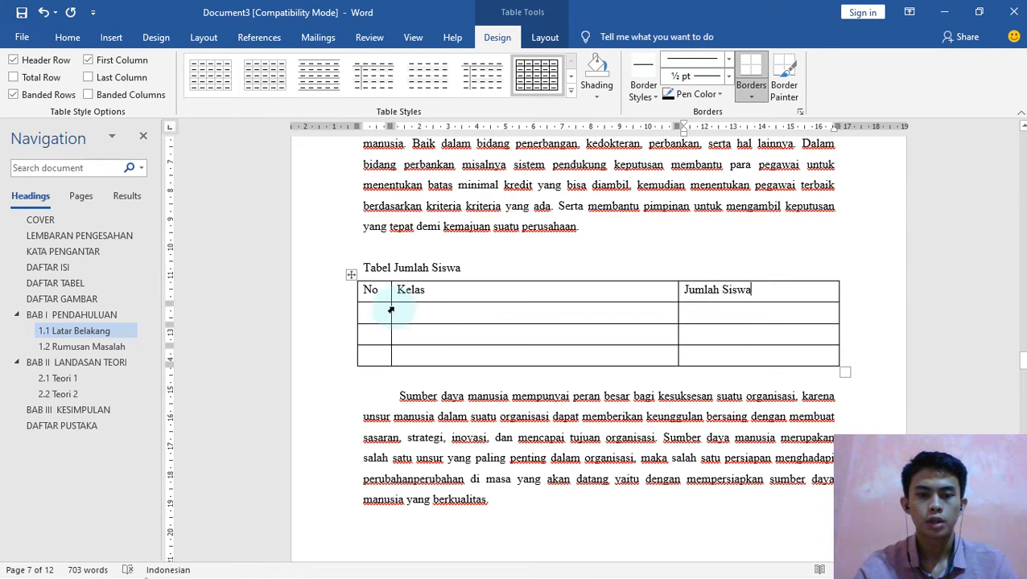
Center the table's header row and set the line spacing of the title and the whole table to 1,0.
{"action": "left_click", "coordinate": [305, 299]}
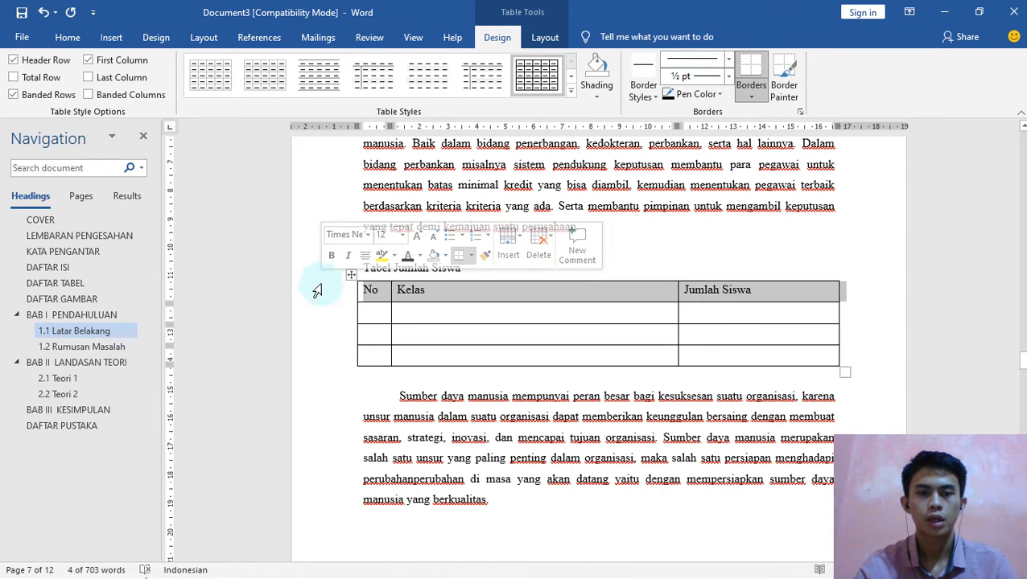
{"action": "left_click", "coordinate": [68, 41]}
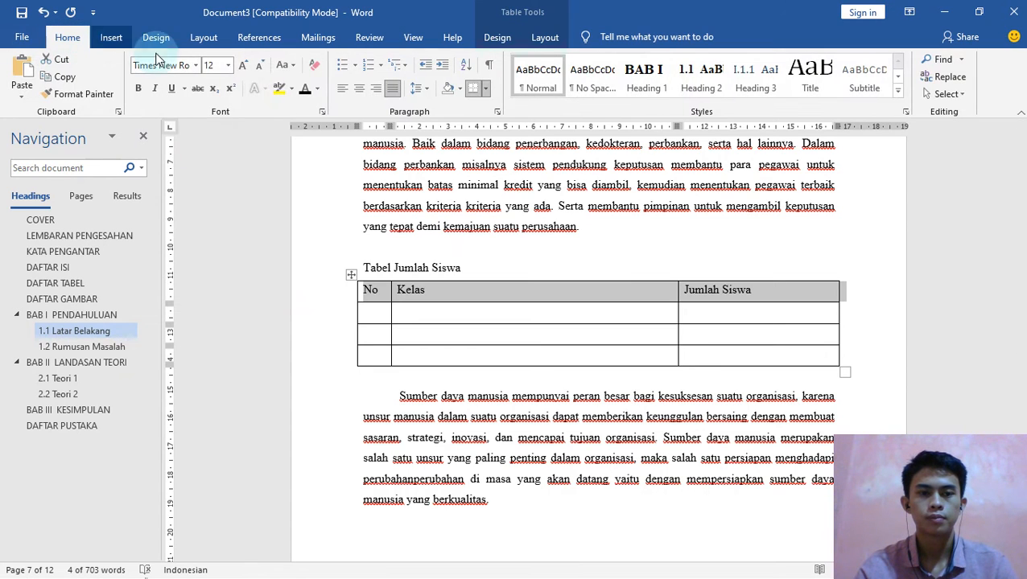
{"action": "left_click", "coordinate": [360, 90]}
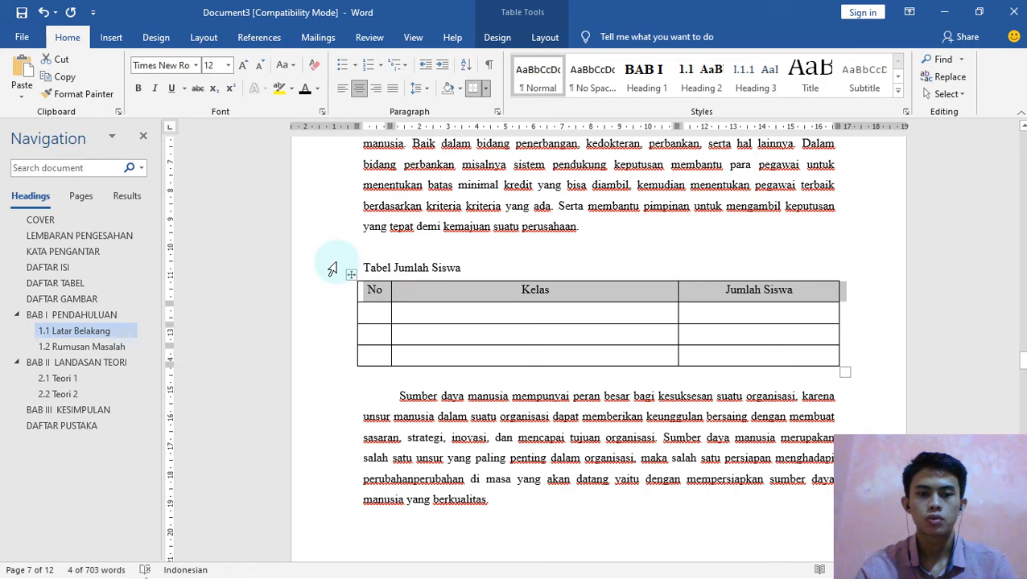
{"action": "left_click_drag", "start_coordinate": [322, 268], "coordinate": [360, 363]}
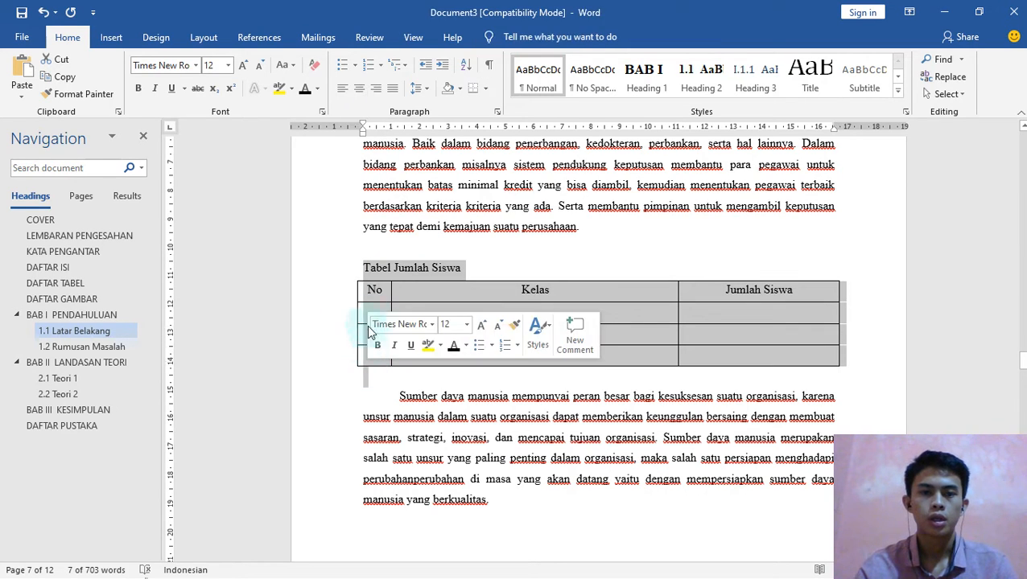
{"action": "left_click", "coordinate": [418, 88]}
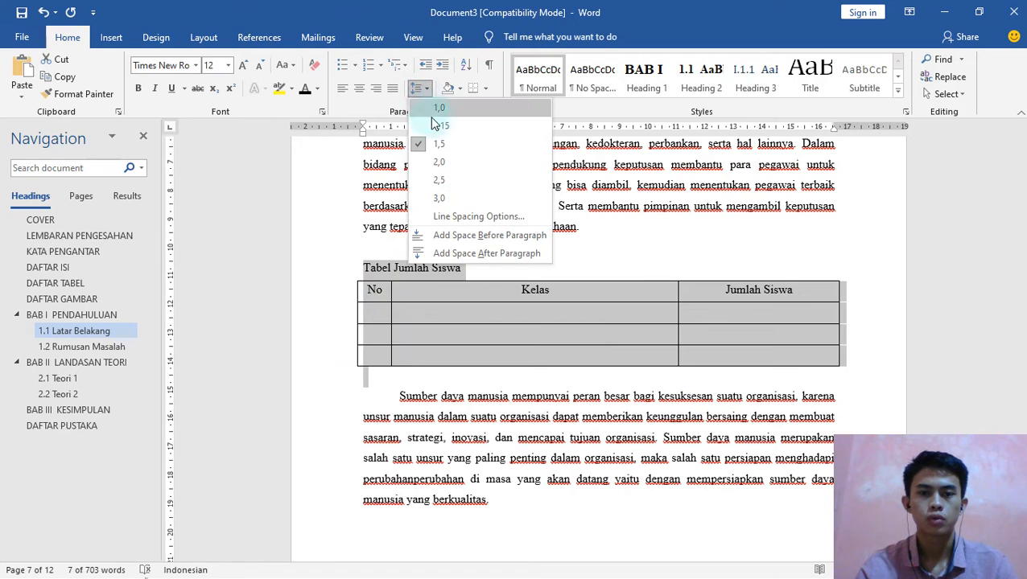
{"action": "left_click", "coordinate": [438, 109]}
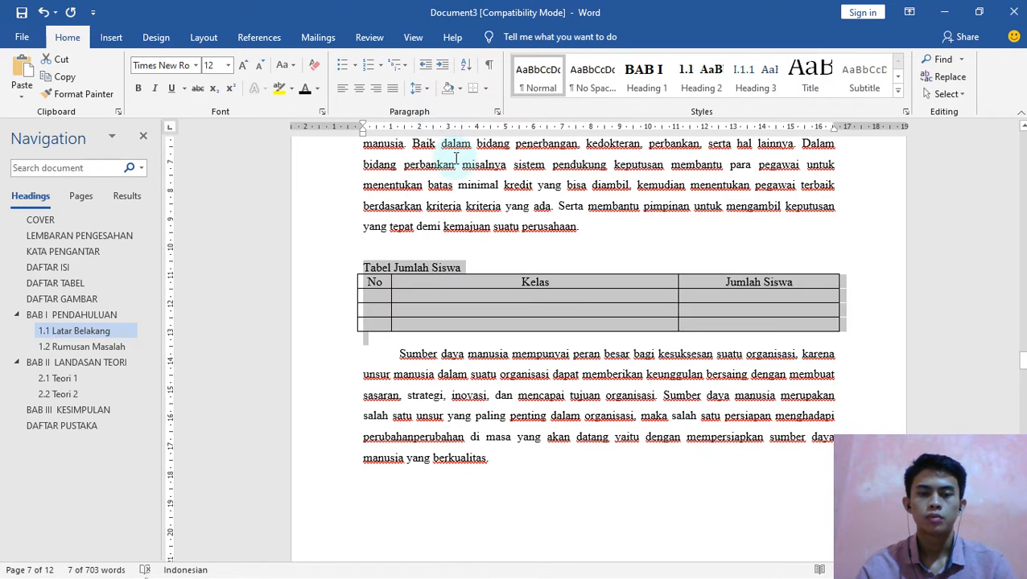
Insert a caption with the new label "Tabel 1." before the "Tabel Jumlah Siswa" title, separated from it by a space.
{"action": "left_click", "coordinate": [361, 272]}
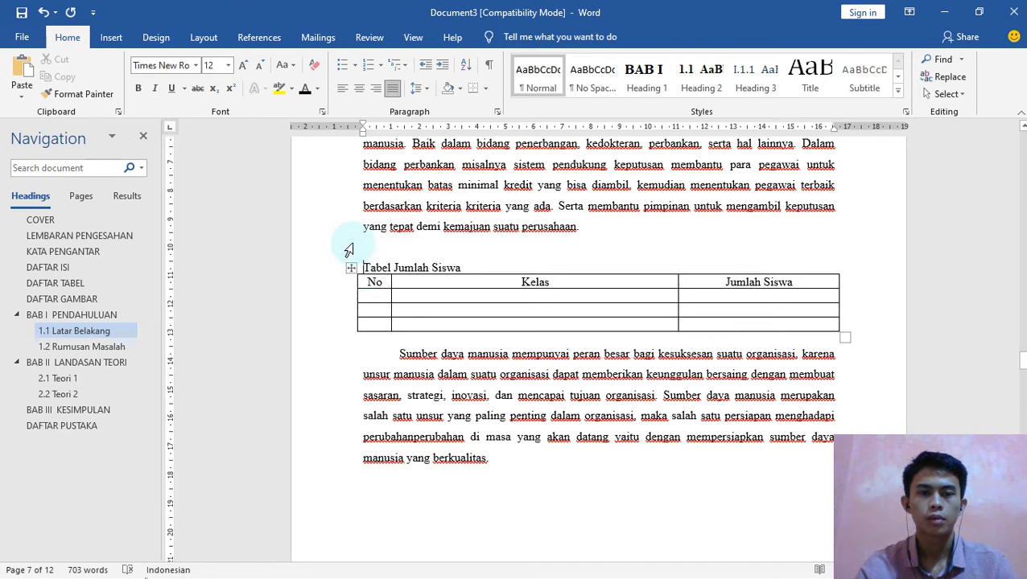
{"action": "left_click", "coordinate": [259, 39]}
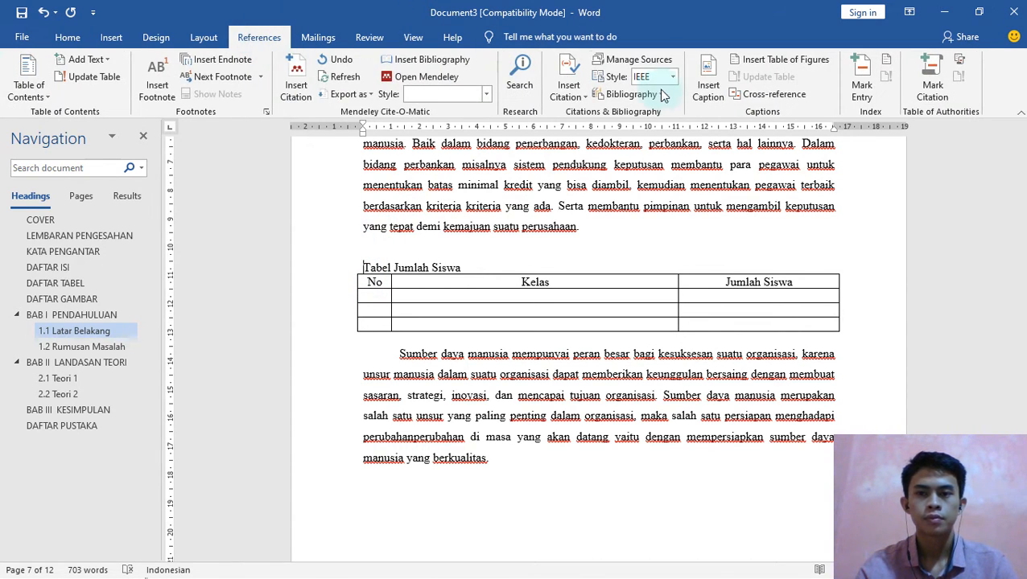
{"action": "left_click", "coordinate": [712, 84]}
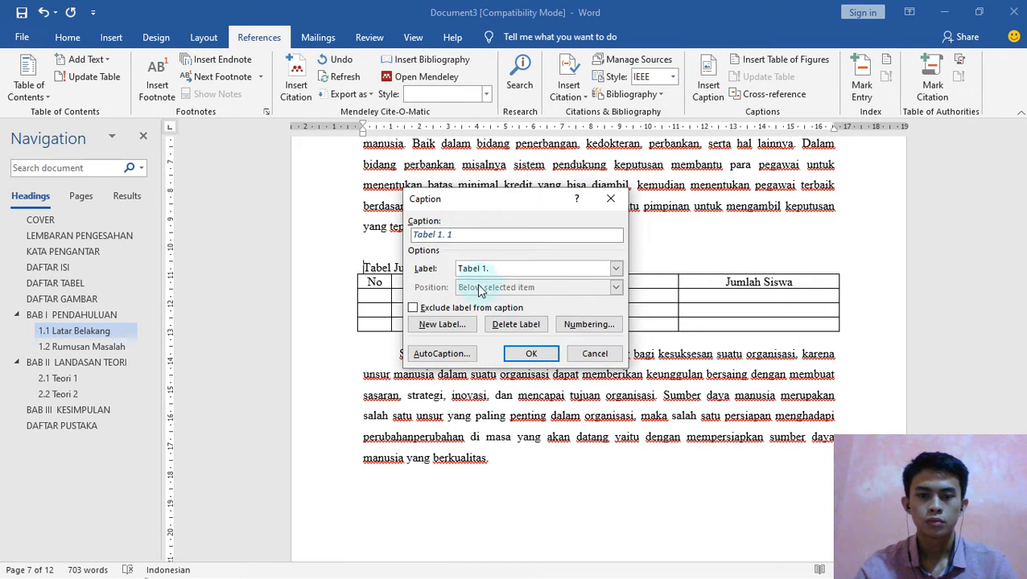
{"action": "left_click", "coordinate": [450, 327]}
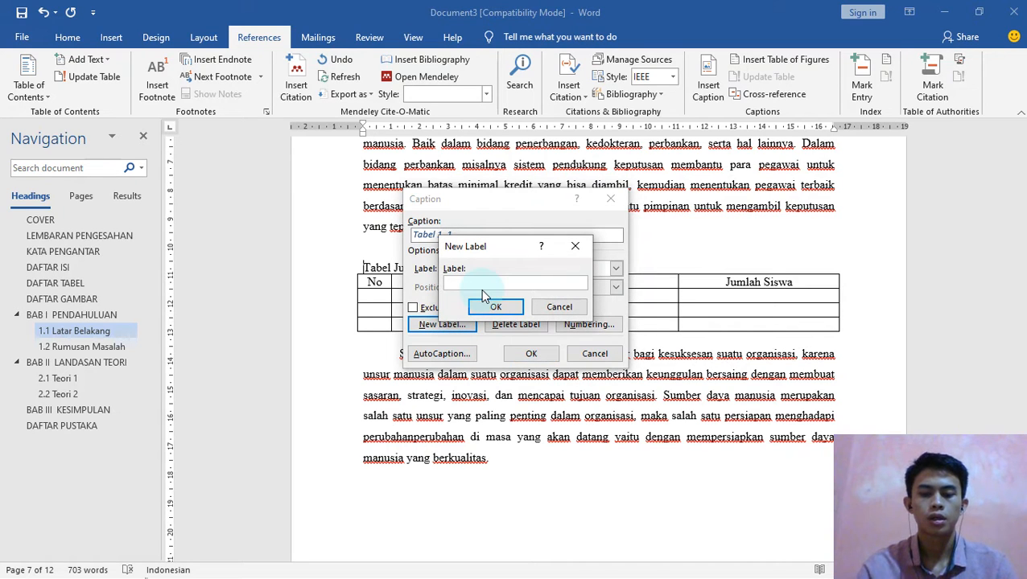
{"action": "type", "text": "Tabel 1."}
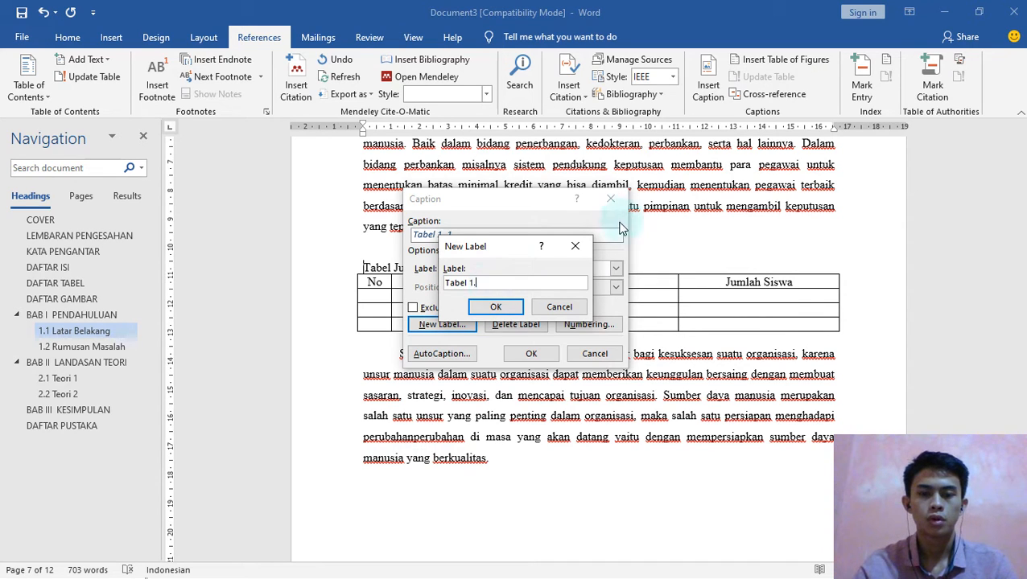
{"action": "left_click", "coordinate": [492, 307]}
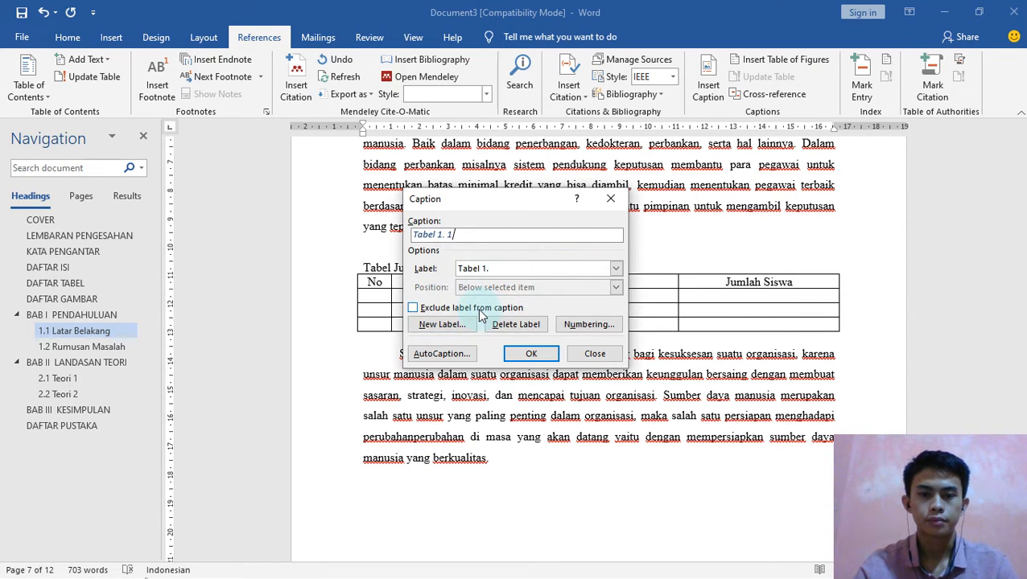
{"action": "left_click", "coordinate": [525, 355]}
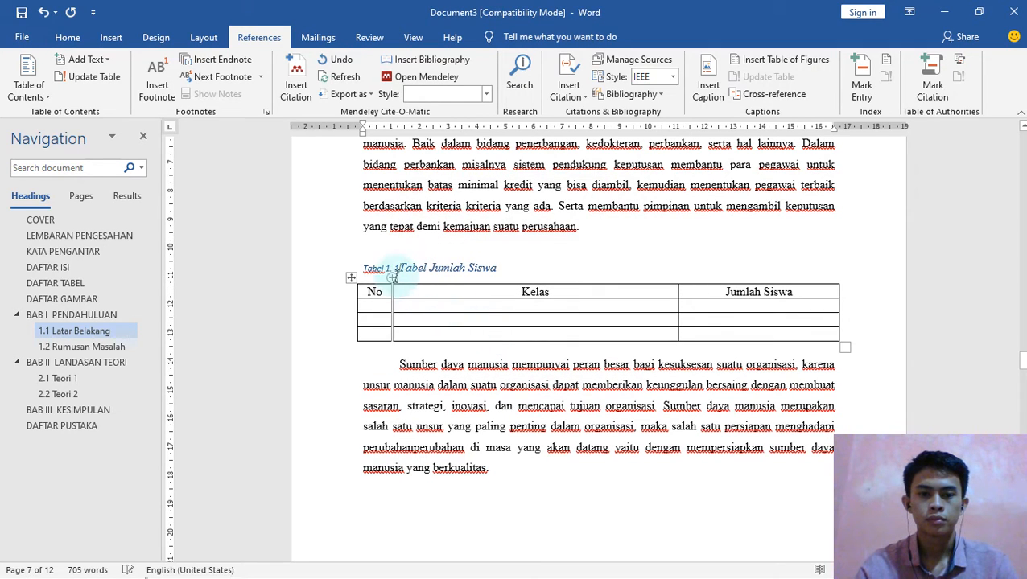
{"action": "left_click", "coordinate": [398, 270]}
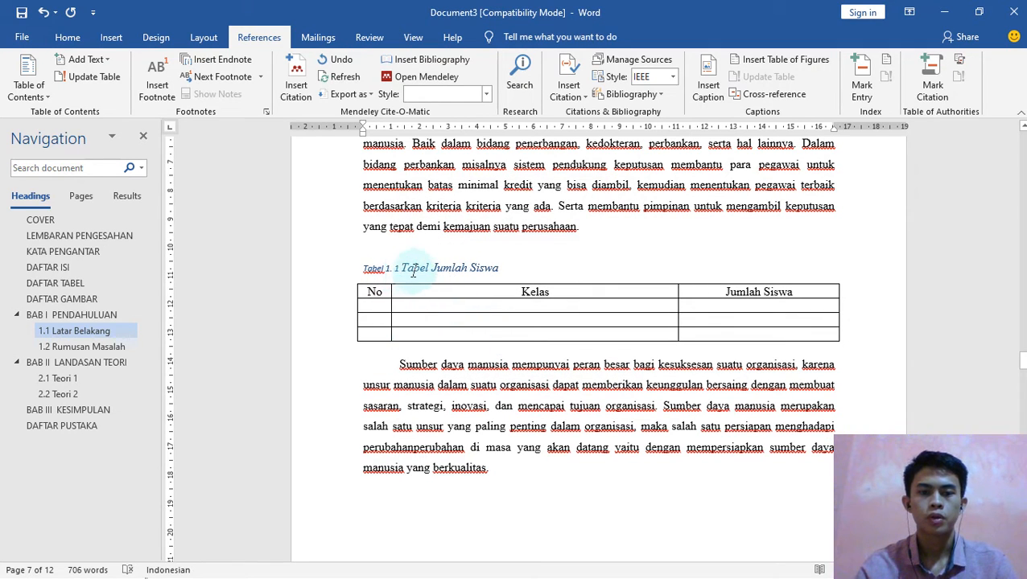
Modify the Caption style of the "Tabel Jumlah Siswa" caption to use Times New Roman at 12 pt.
{"action": "left_click", "coordinate": [330, 275]}
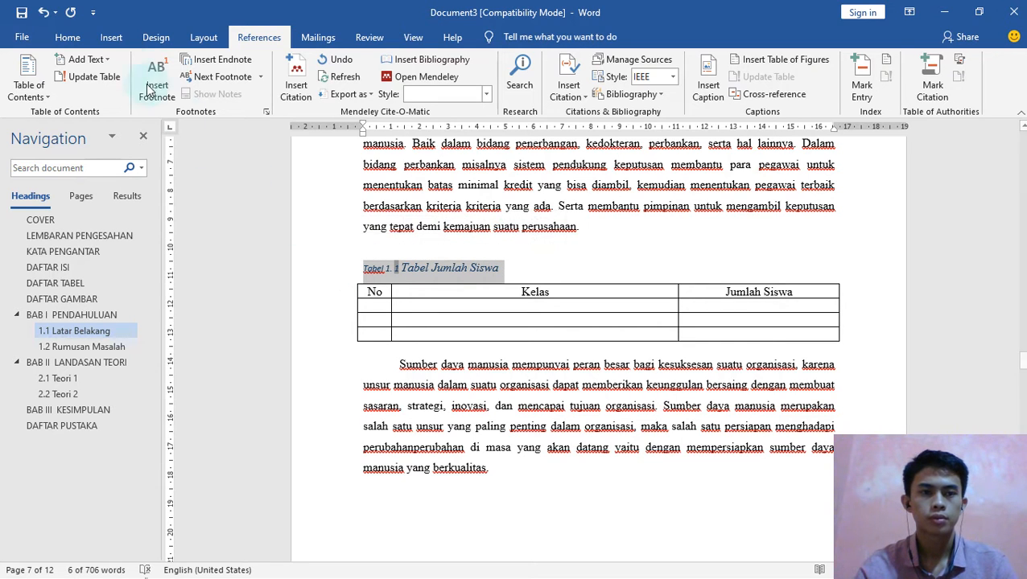
{"action": "left_click", "coordinate": [67, 38]}
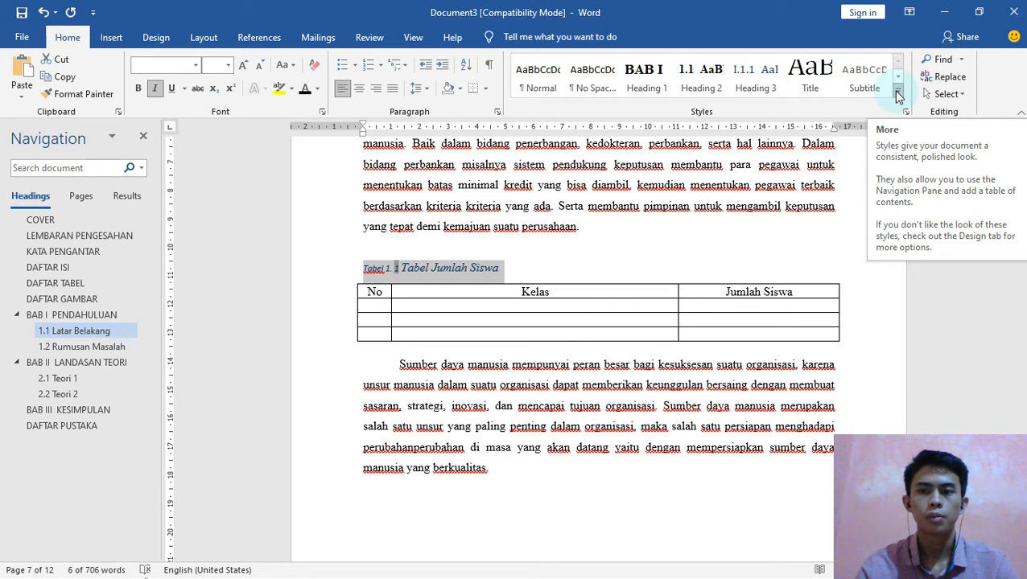
{"action": "left_click", "coordinate": [898, 96]}
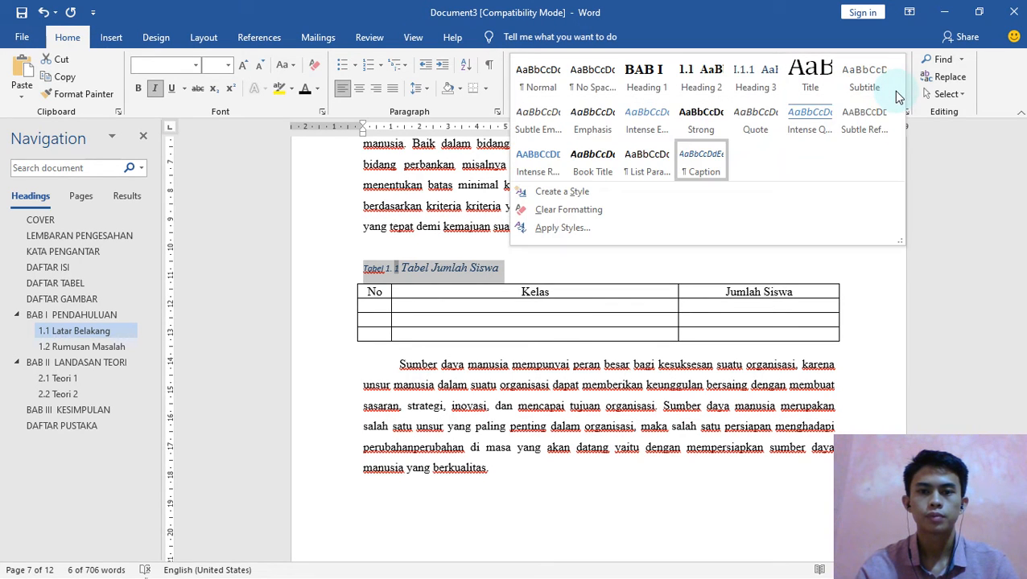
{"action": "right_click", "coordinate": [700, 166]}
{"action": "left_click", "coordinate": [722, 190]}
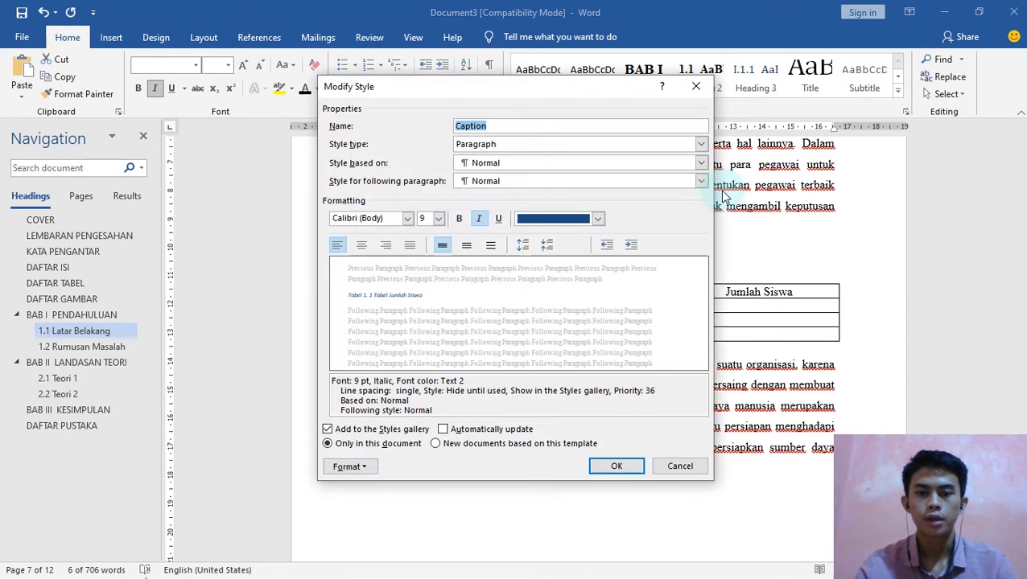
{"action": "left_click", "coordinate": [408, 219]}
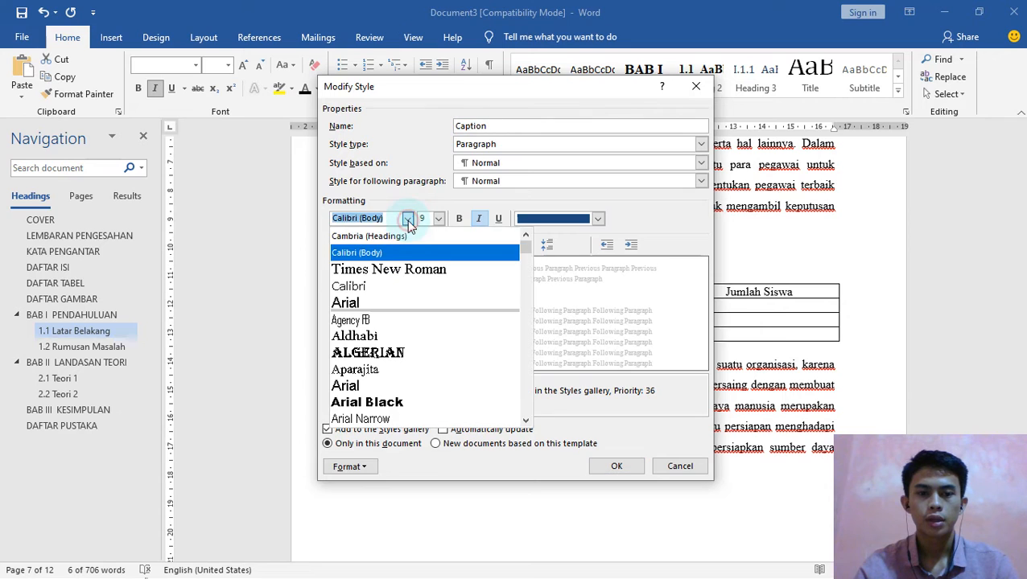
{"action": "left_click", "coordinate": [402, 268]}
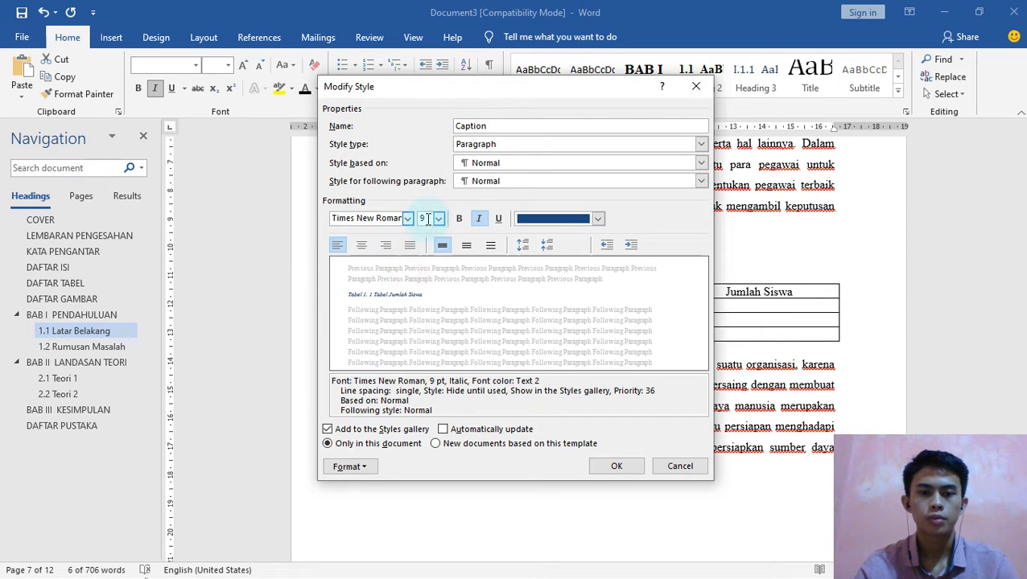
{"action": "left_click", "coordinate": [437, 219]}
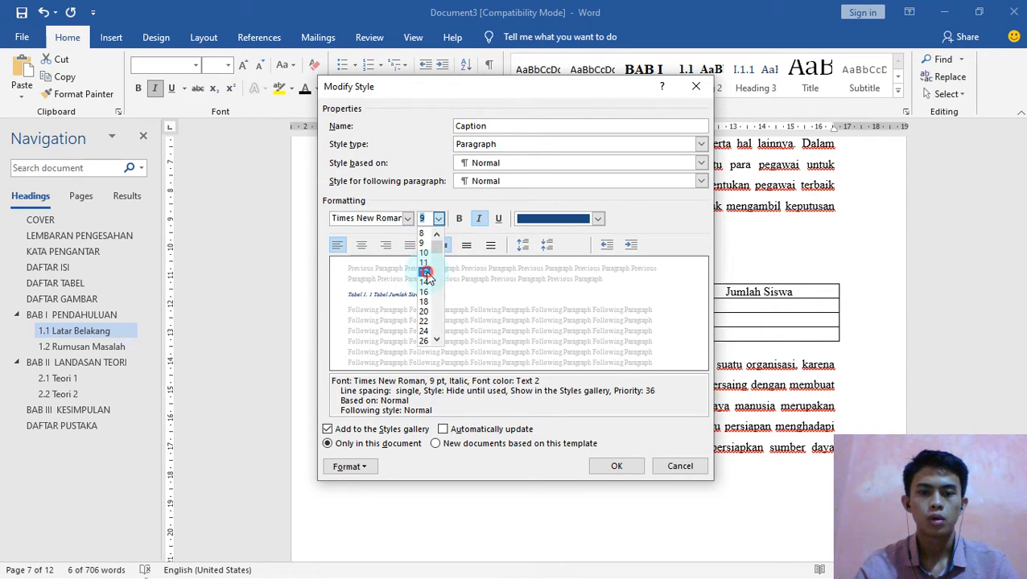
{"action": "left_click", "coordinate": [425, 273]}
Turn off italics and set the font color to black in the Caption style, and apply the style changes.
{"action": "left_click", "coordinate": [478, 218]}
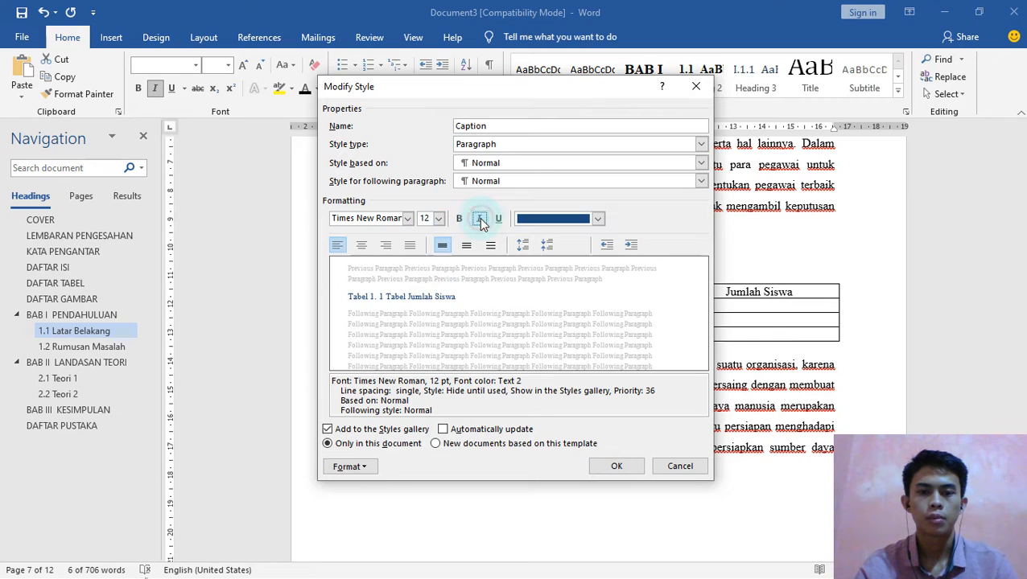
{"action": "left_click", "coordinate": [597, 219]}
{"action": "left_click", "coordinate": [534, 270]}
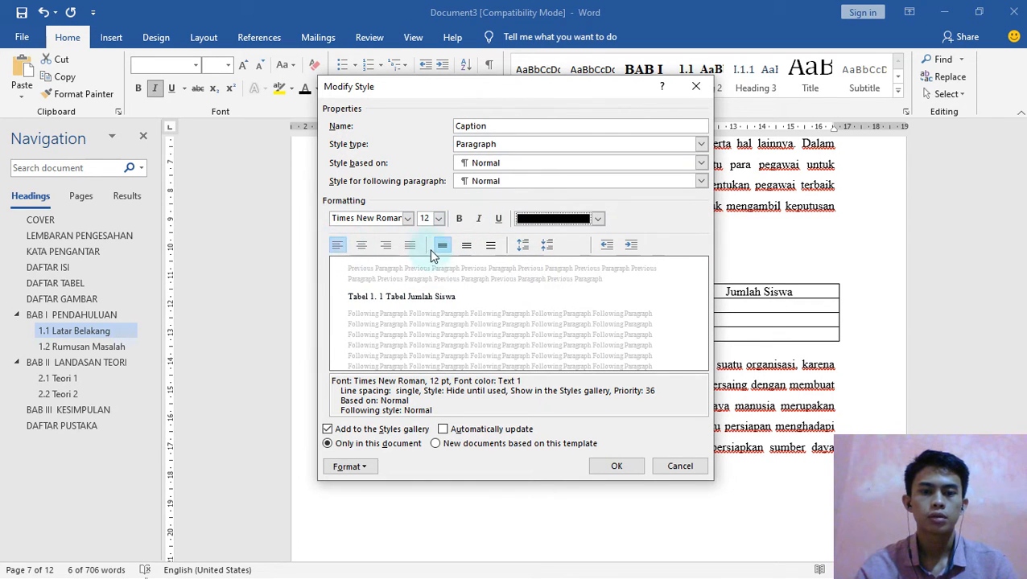
{"action": "left_click", "coordinate": [616, 467]}
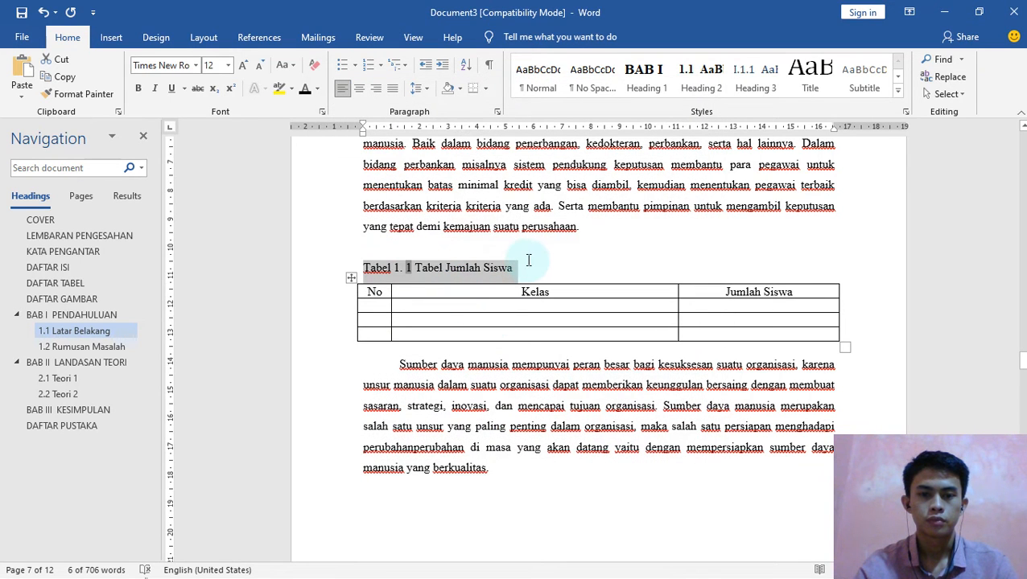
{"action": "left_click", "coordinate": [528, 263]}
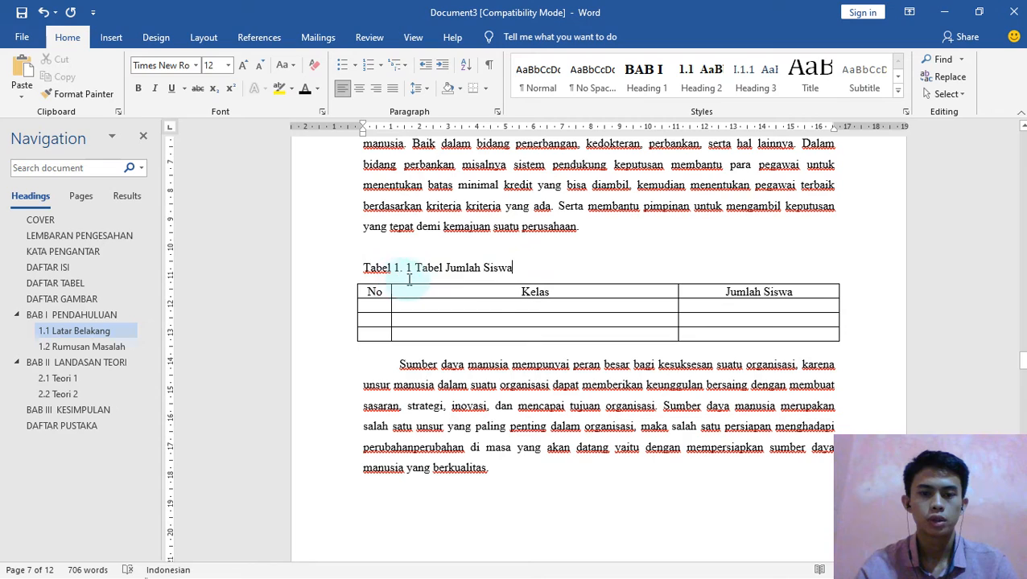
Add the table title "Tabel Jumlah Siswi" below the first paragraph of section 1.2 Rumusan Masalah, followed by an empty line.
{"action": "scroll", "coordinate": [528, 292], "scroll_direction": "down", "scroll_amount": 5}
{"action": "scroll", "coordinate": [531, 293], "scroll_direction": "down", "scroll_amount": 9}
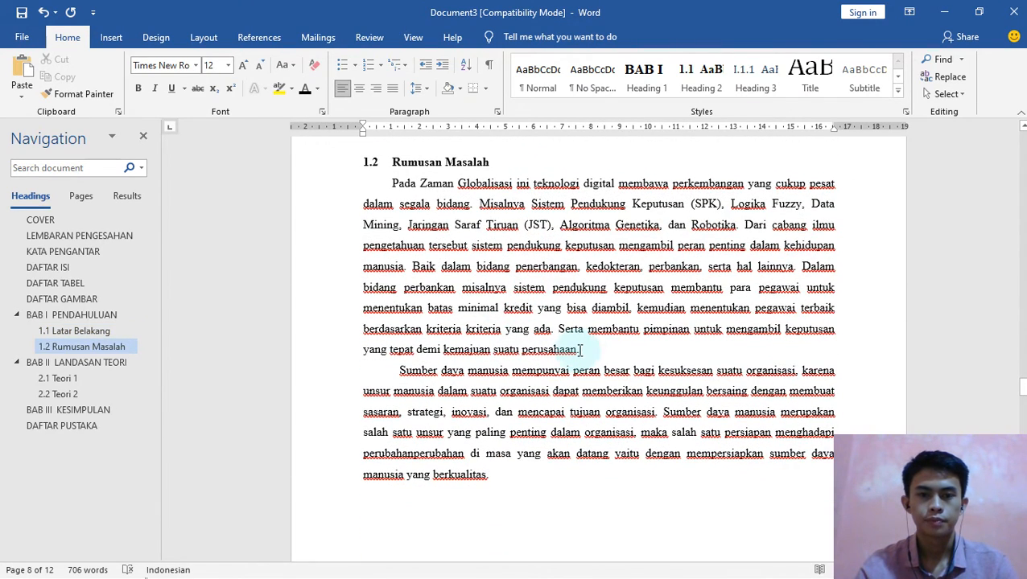
{"action": "key", "text": "Return"}
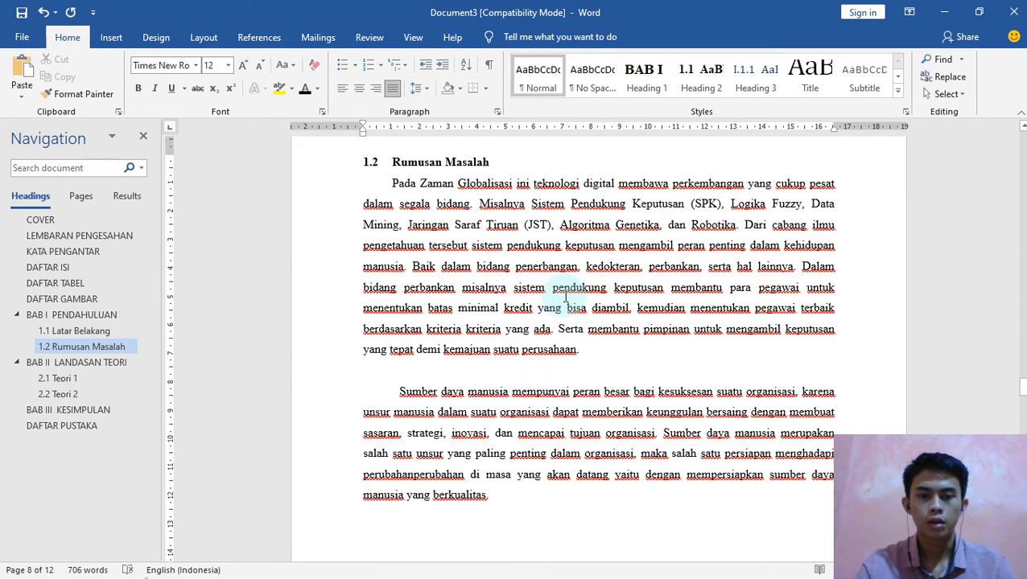
{"action": "key", "text": "Return"}
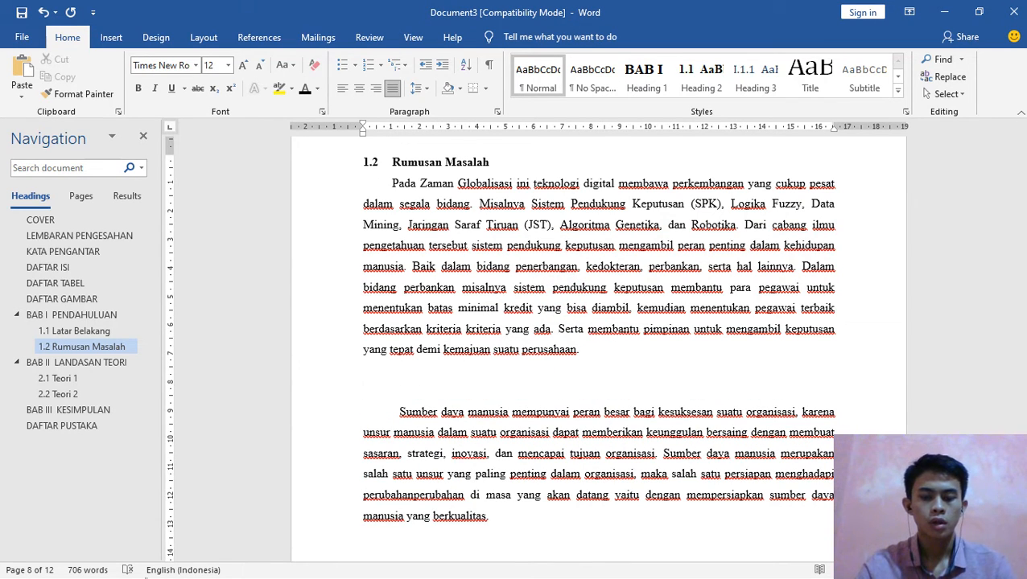
{"action": "type", "text": "Tabel K"}
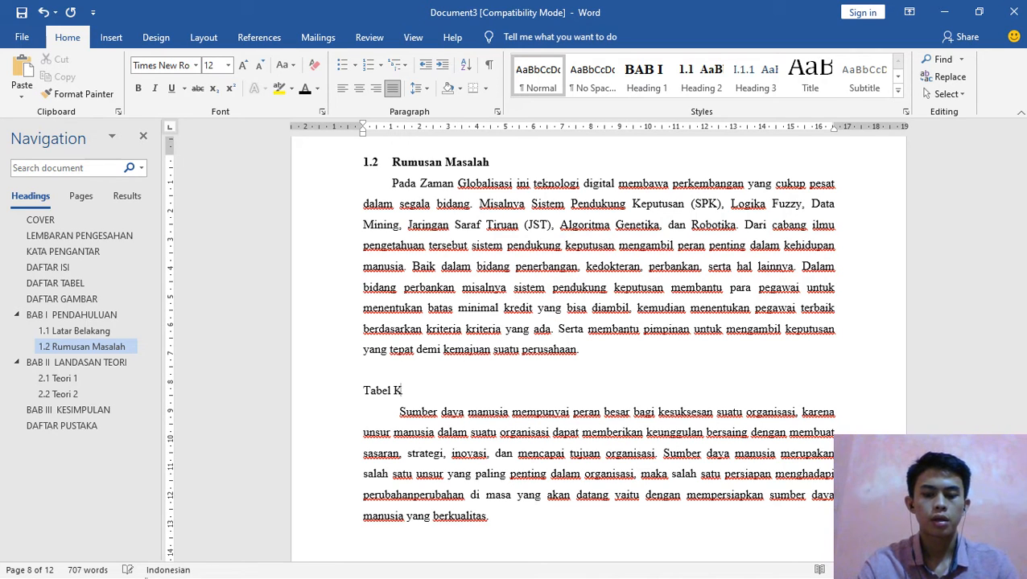
{"action": "key", "text": "BackSpace"}
{"action": "type", "text": "Jumlah Siswi"}
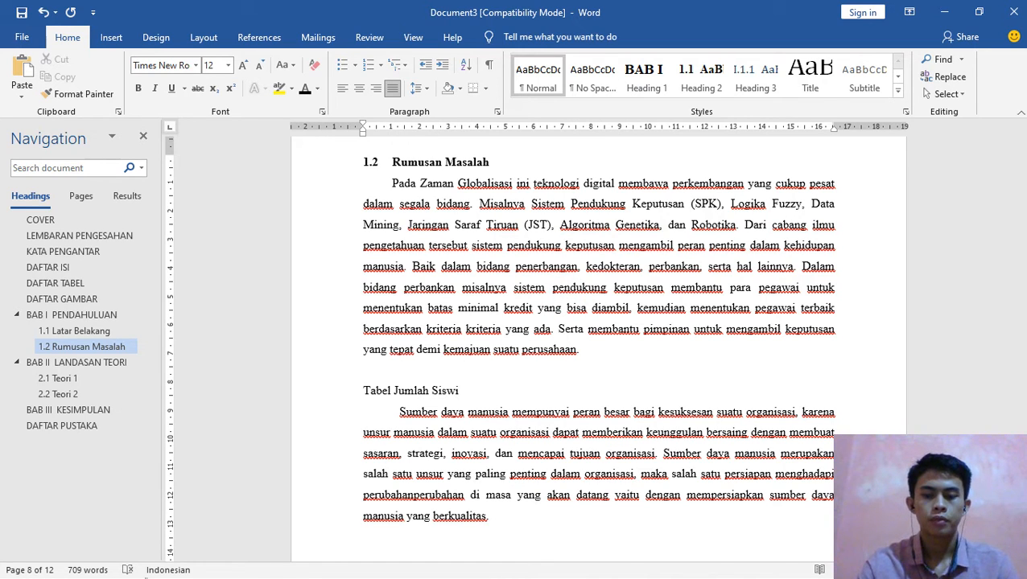
{"action": "key", "text": "Return"}
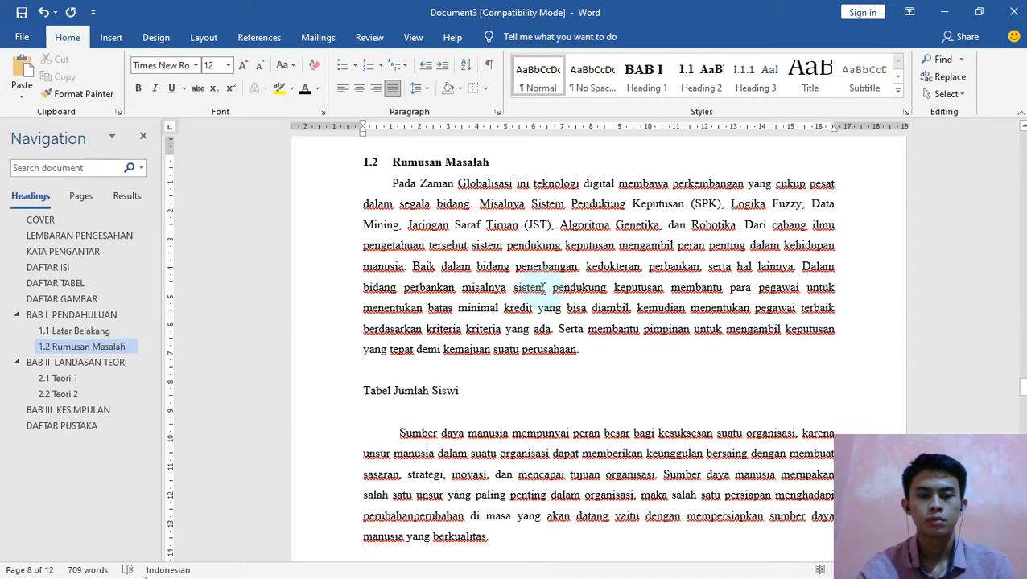
Insert a table with three columns and four rows below the "Tabel Jumlah Siswi" title.
{"action": "scroll", "coordinate": [407, 339], "scroll_direction": "down", "scroll_amount": 2}
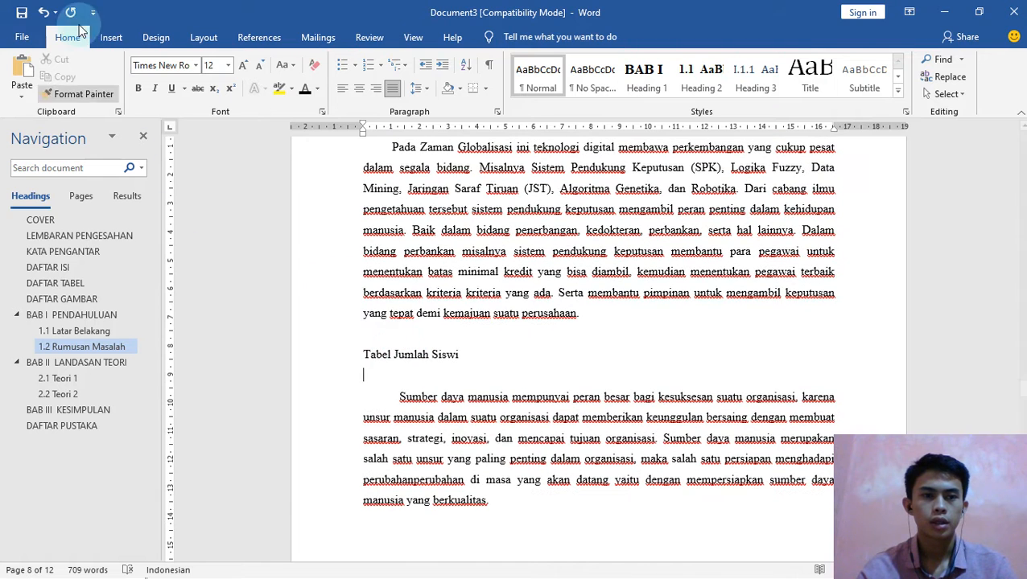
{"action": "left_click", "coordinate": [110, 37]}
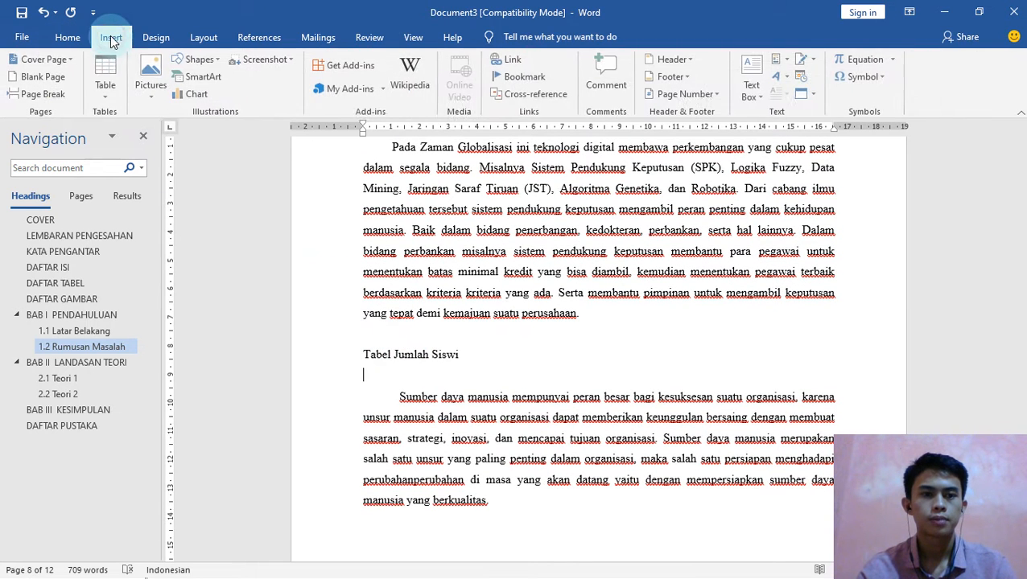
{"action": "left_click", "coordinate": [115, 86]}
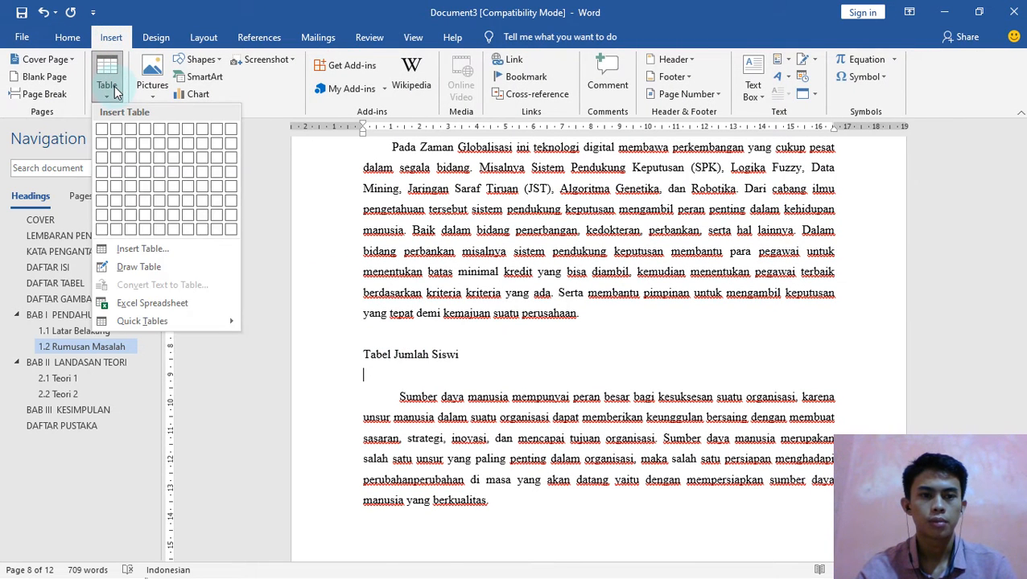
{"action": "left_click", "coordinate": [131, 177]}
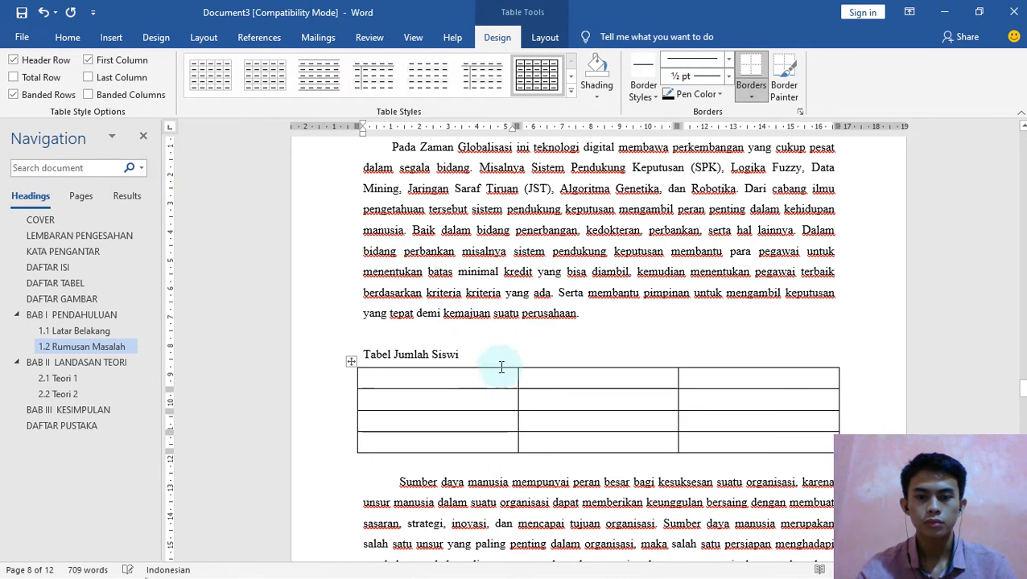
Narrow the new table's first column and fill its header row with No, Kelas and Jumlah Siswi.
{"action": "left_click_drag", "start_coordinate": [518, 381], "coordinate": [391, 396]}
{"action": "type", "text": "No"}
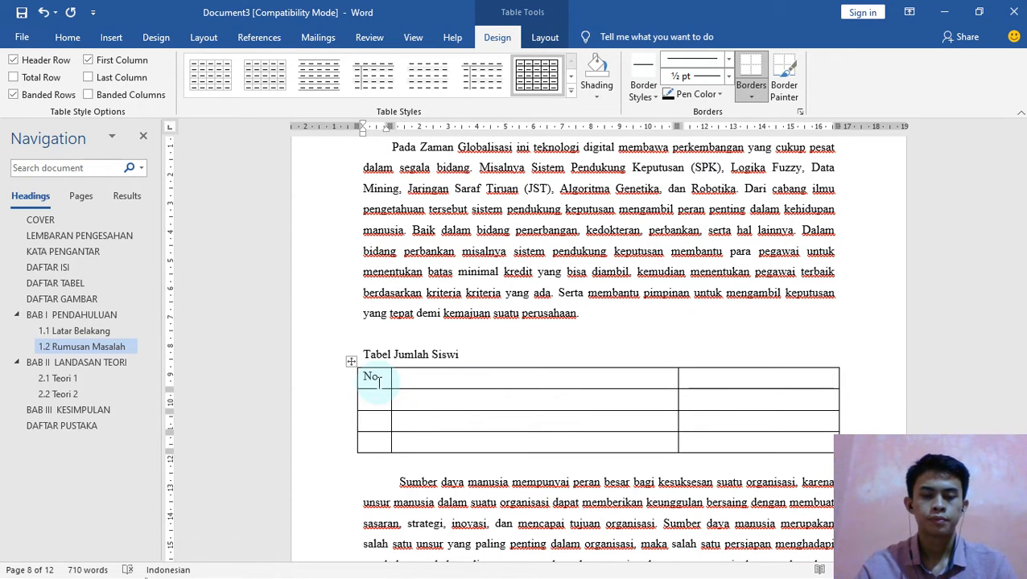
{"action": "left_click", "coordinate": [472, 380]}
{"action": "type", "text": "Kelas"}
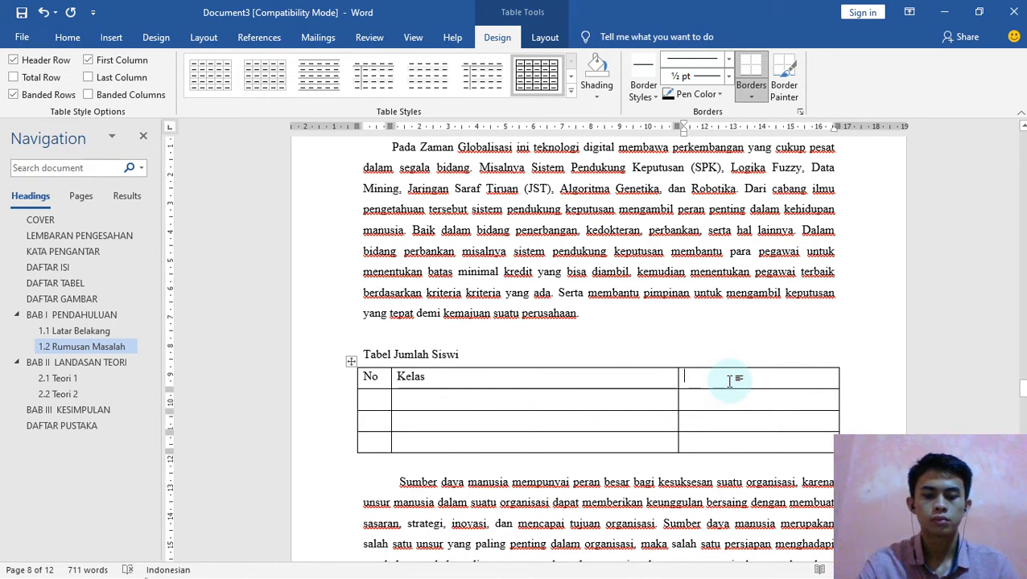
{"action": "type", "text": "Jumlah Siswi"}
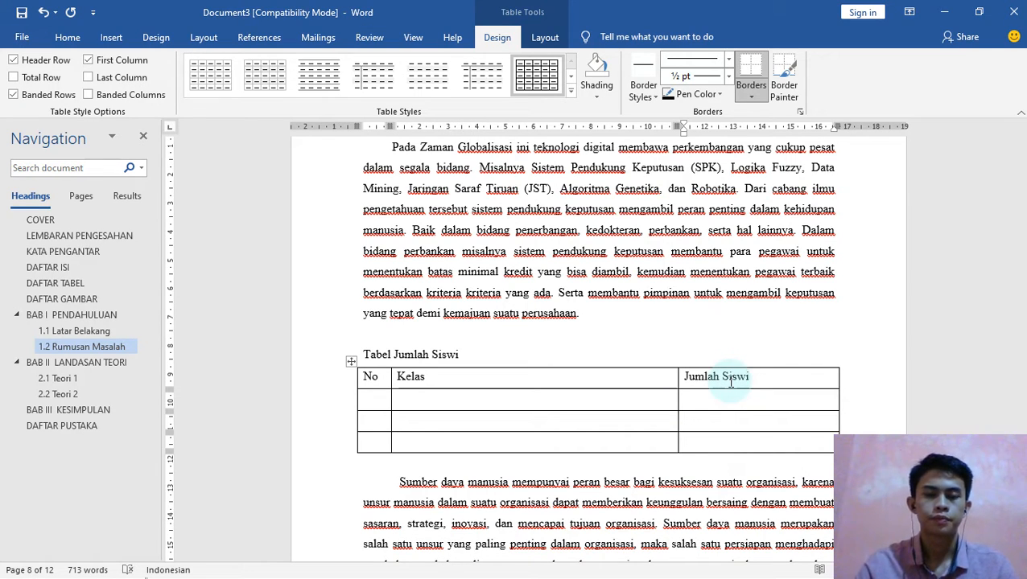
Center the text in the header row of the Jumlah Siswi table.
{"action": "left_click", "coordinate": [322, 387]}
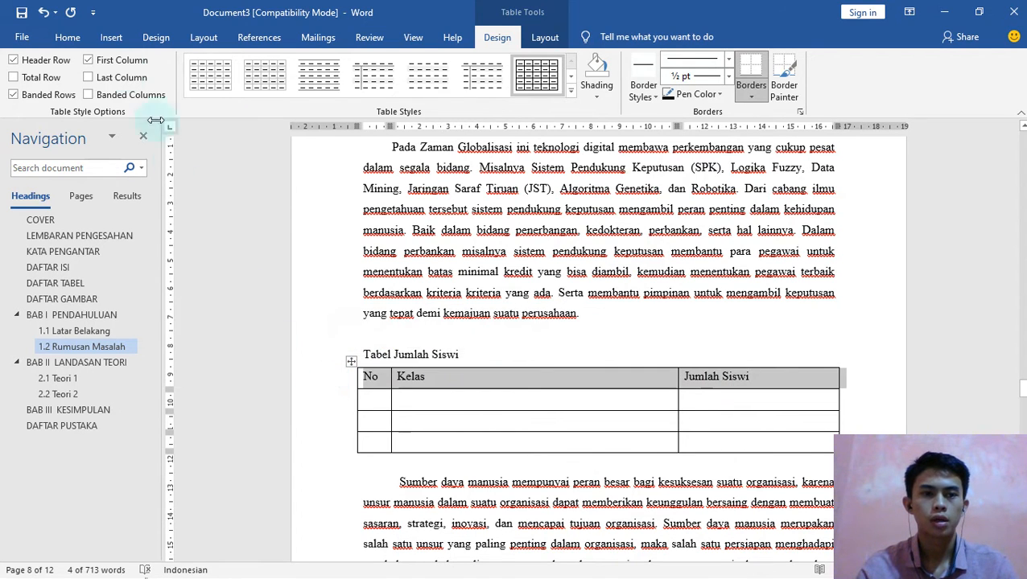
{"action": "left_click", "coordinate": [72, 41]}
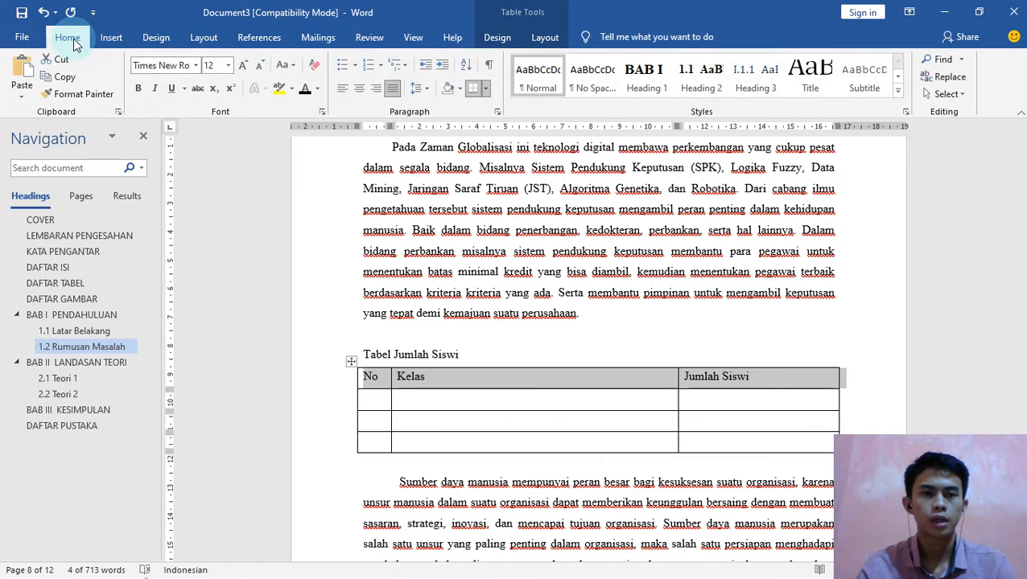
{"action": "left_click", "coordinate": [356, 90]}
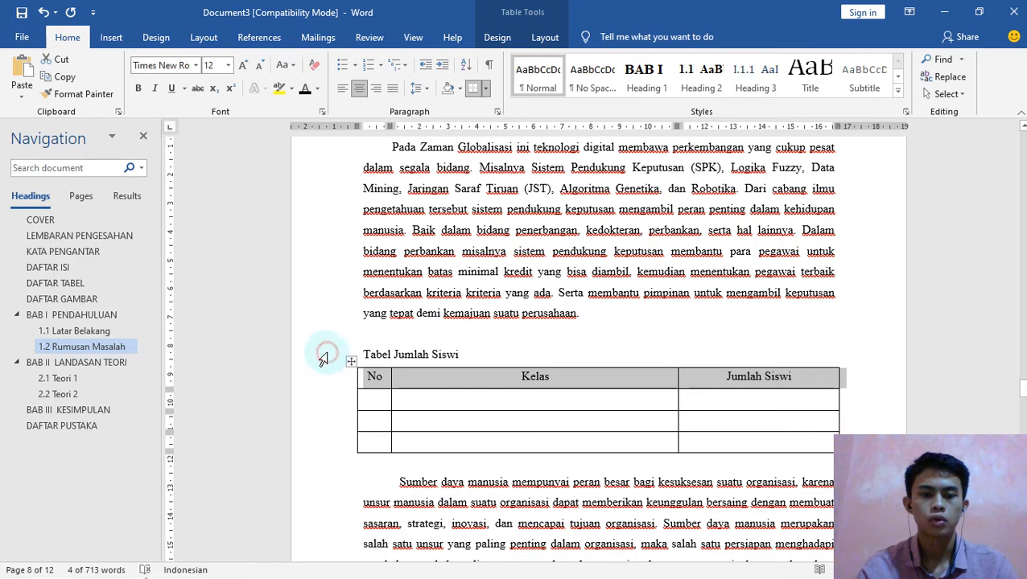
Apply single line spacing to the "Tabel Jumlah Siswi" title and its whole table.
{"action": "left_click", "coordinate": [323, 358]}
{"action": "left_click_drag", "start_coordinate": [331, 392], "coordinate": [334, 449]}
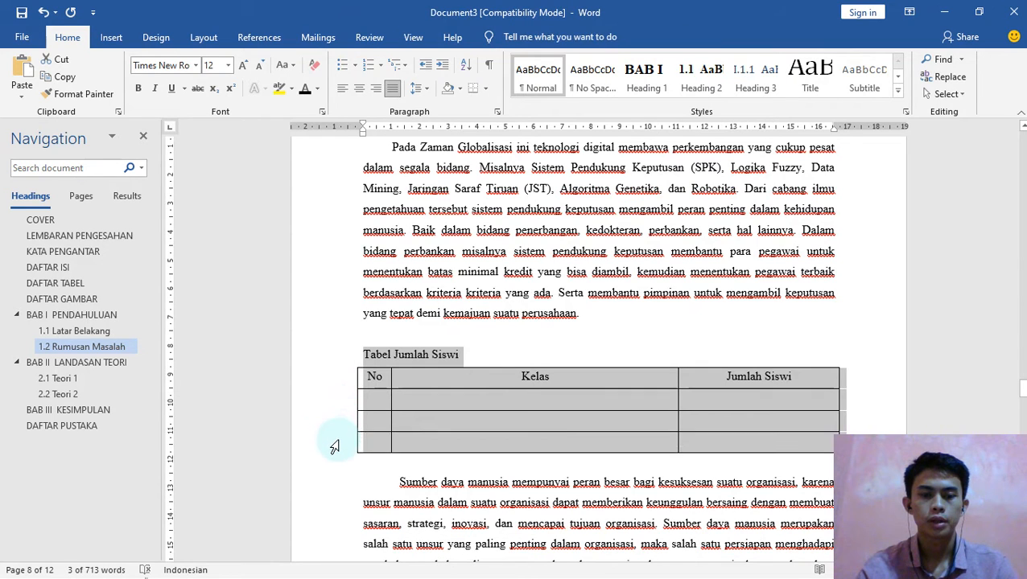
{"action": "left_click", "coordinate": [416, 87]}
{"action": "left_click", "coordinate": [432, 110]}
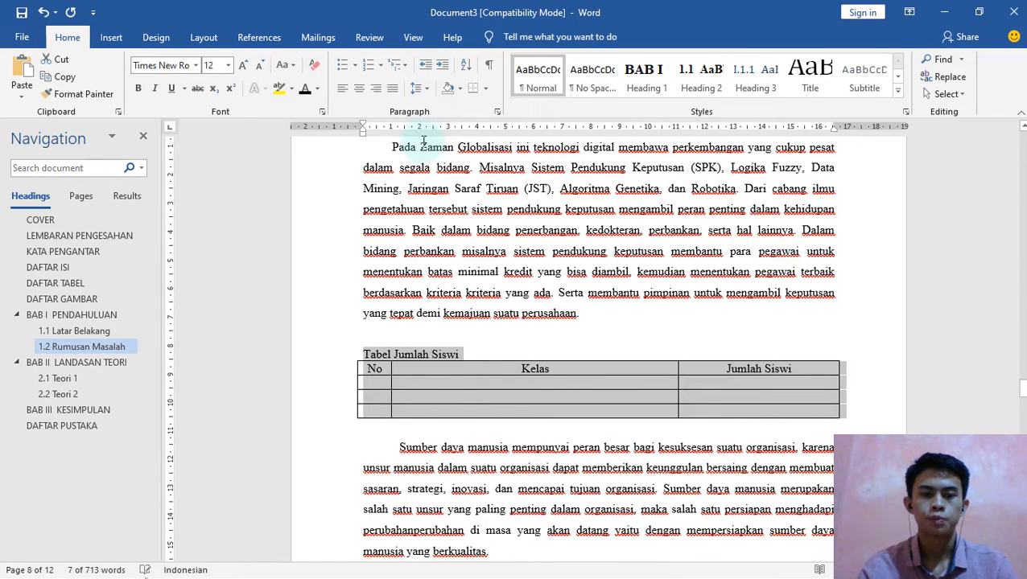
Insert the caption "Tabel 1. 2" with the label "Tabel 1." in front of the "Tabel Jumlah Siswi" title.
{"action": "left_click", "coordinate": [362, 355]}
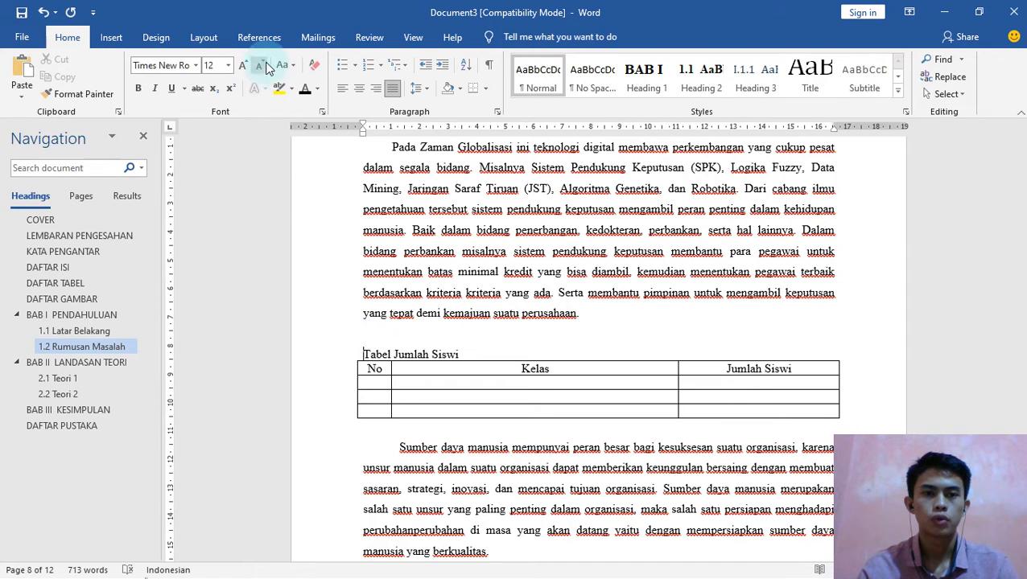
{"action": "left_click", "coordinate": [259, 39]}
{"action": "left_click", "coordinate": [708, 85]}
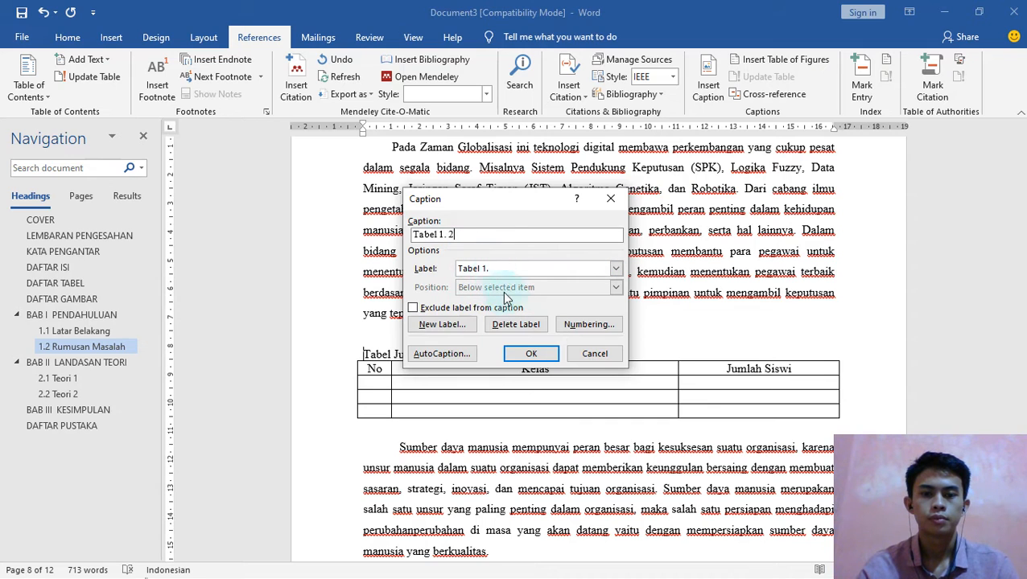
{"action": "left_click", "coordinate": [528, 356]}
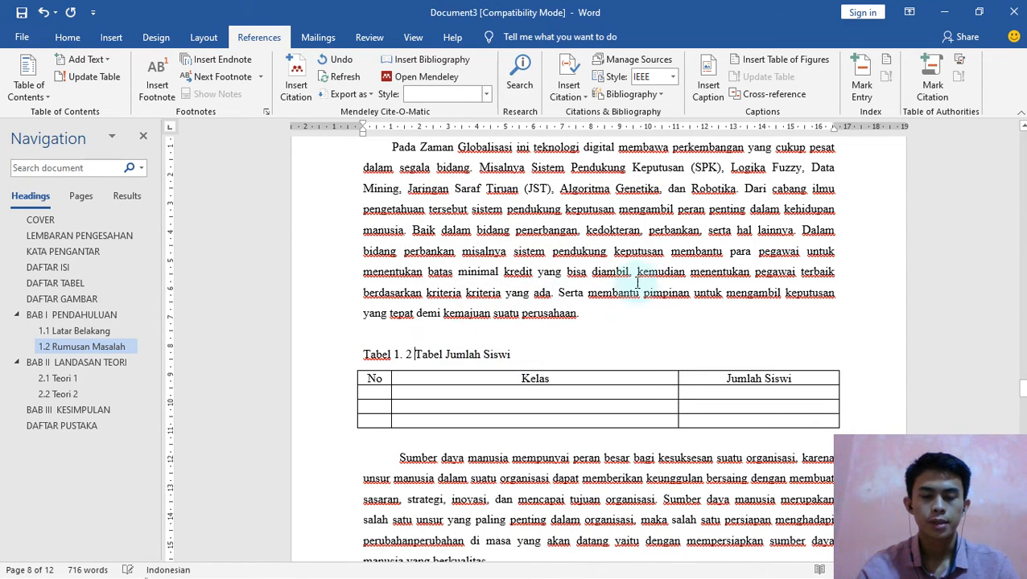
Add the table title "Tabel Nilai Siswa" below the first paragraph of section 2.1 Teori 1, with an empty line before and after it.
{"action": "scroll", "coordinate": [524, 310], "scroll_direction": "down", "scroll_amount": 3}
{"action": "scroll", "coordinate": [524, 310], "scroll_direction": "down", "scroll_amount": 15}
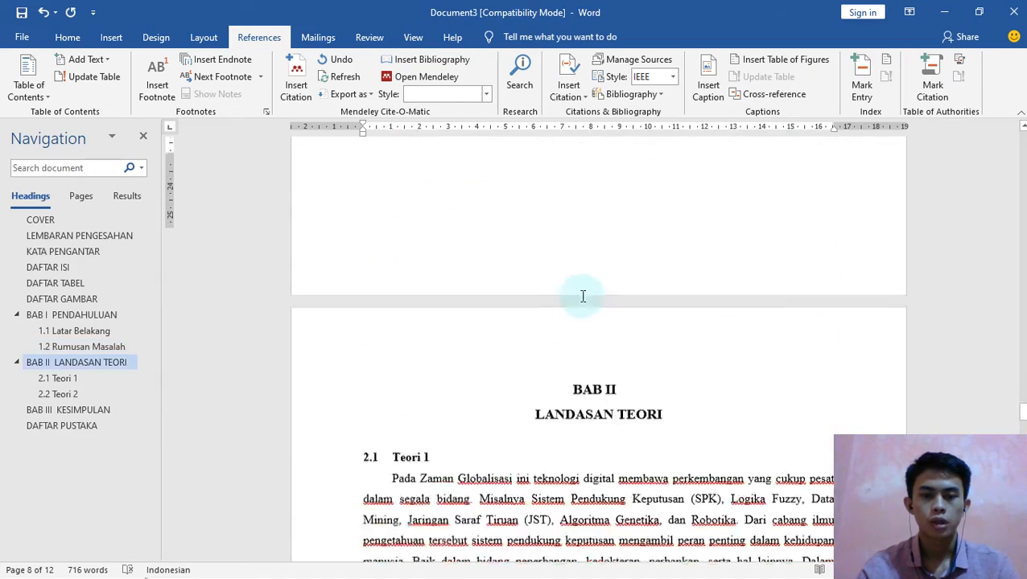
{"action": "scroll", "coordinate": [612, 351], "scroll_direction": "down", "scroll_amount": 2}
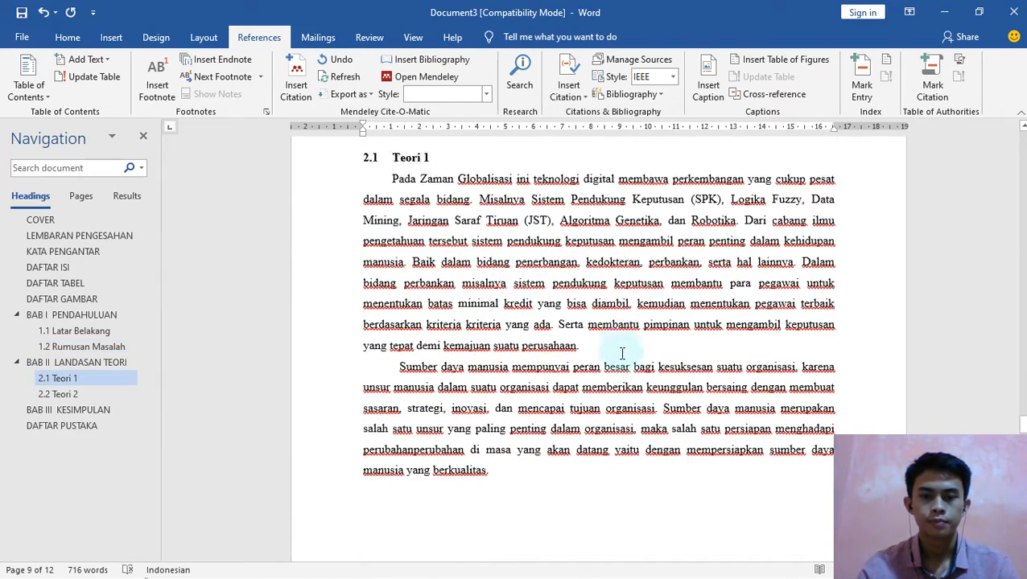
{"action": "left_click", "coordinate": [585, 288]}
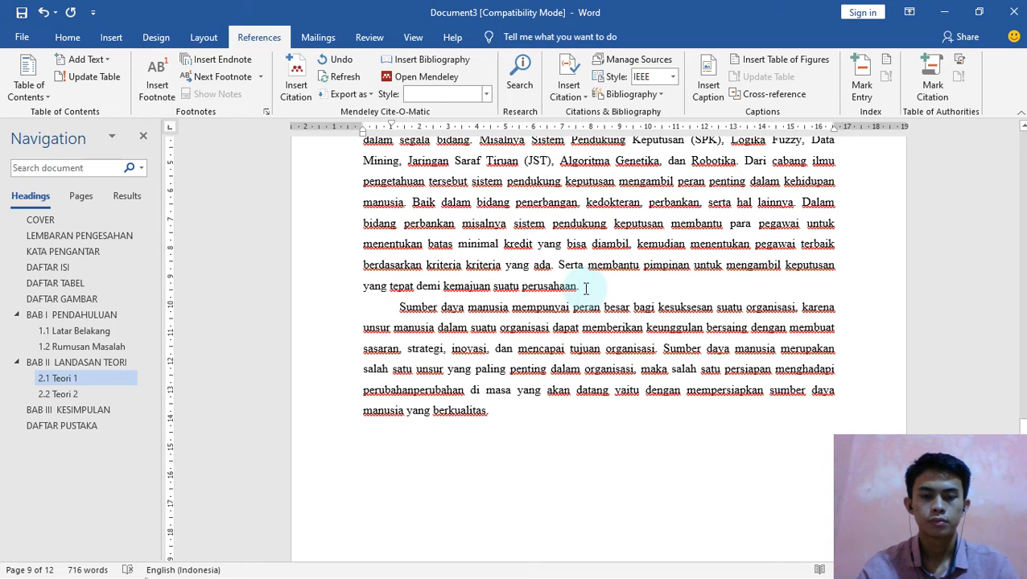
{"action": "key", "text": "Return"}
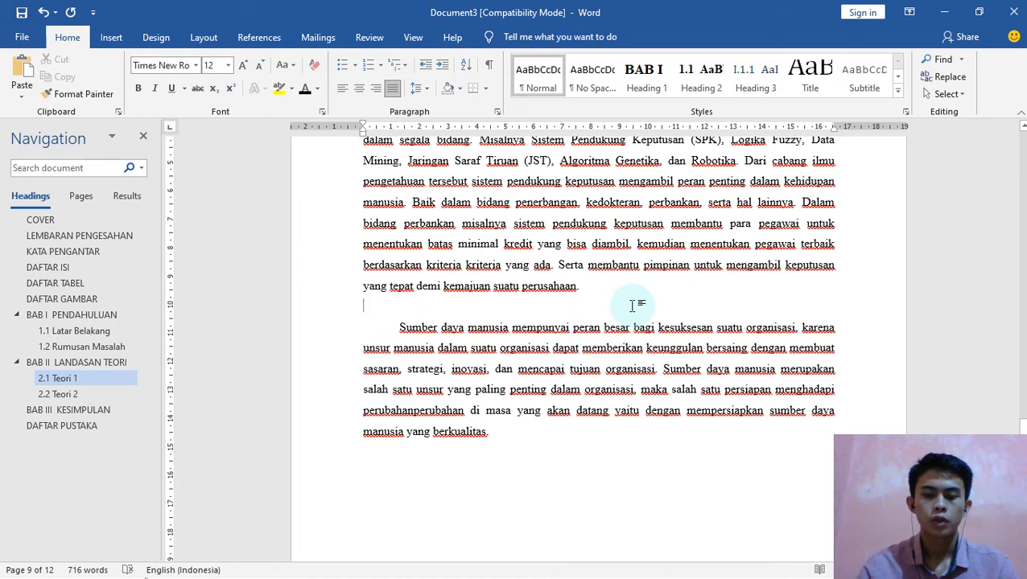
{"action": "key", "text": "Return"}
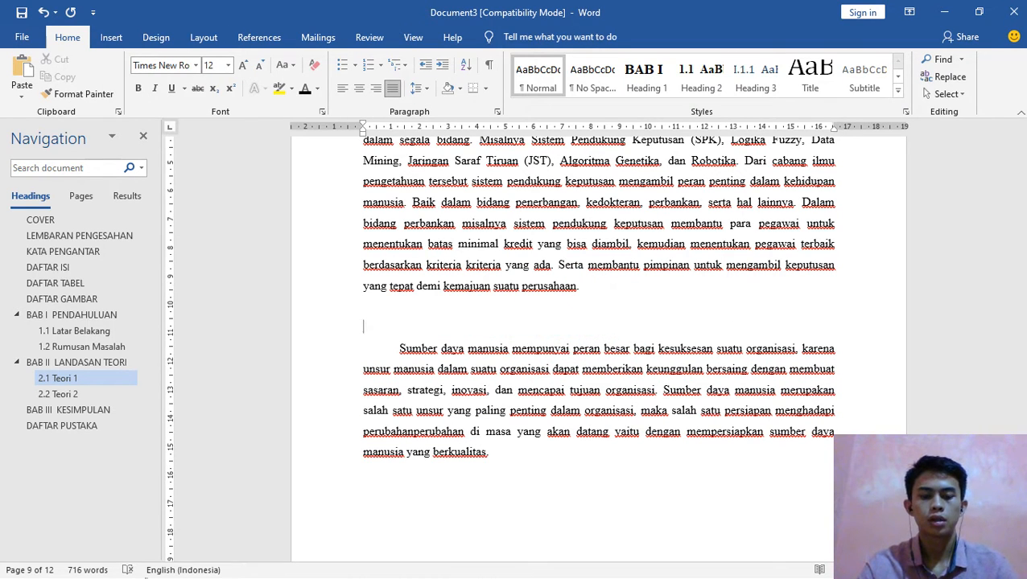
{"action": "type", "text": "Ta"}
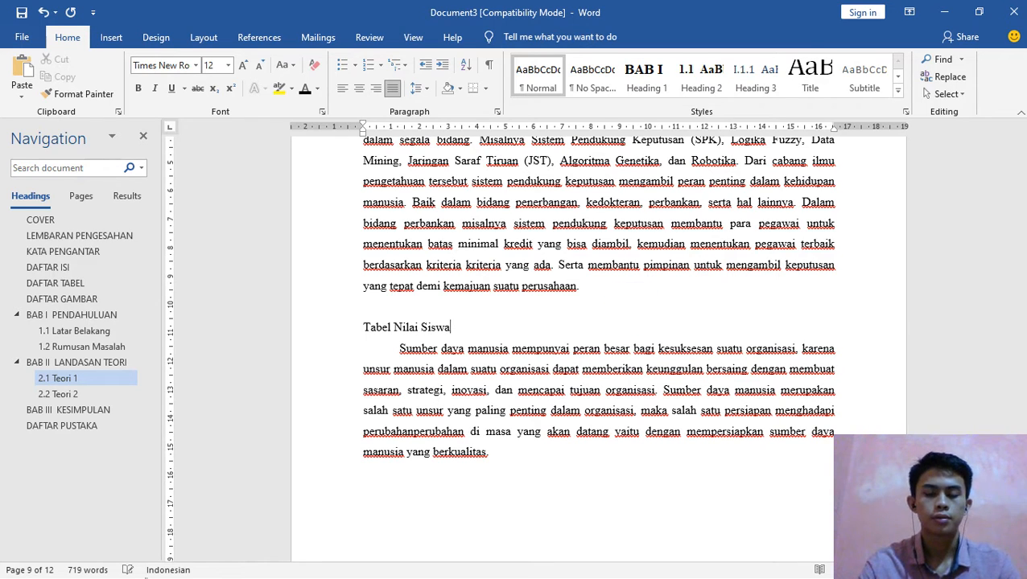
{"action": "type", "text": "bel Nilai Siswa"}
{"action": "key", "text": "Return"}
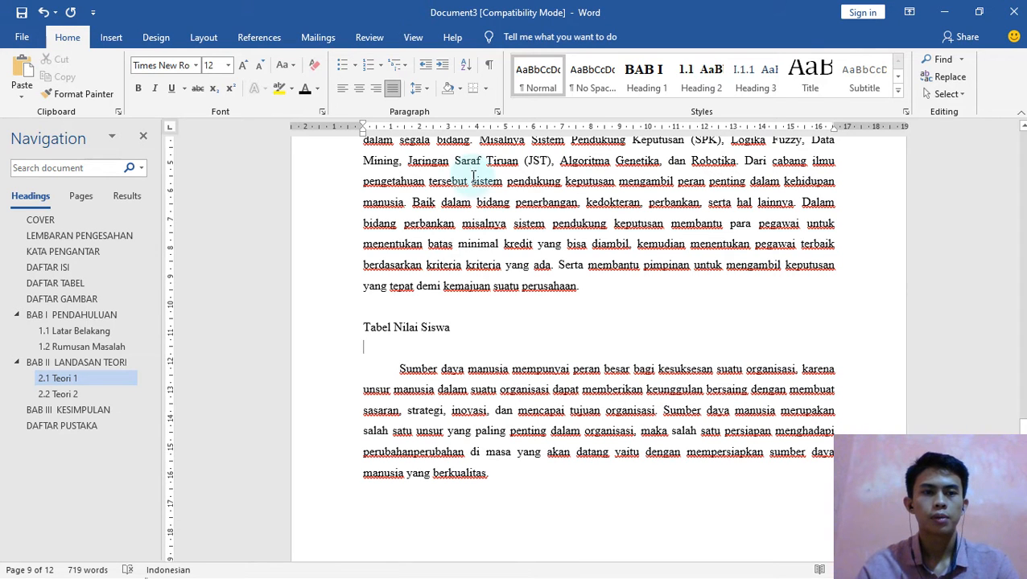
Insert a table with three columns and four rows on the empty line below "Tabel Nilai Siswa".
{"action": "left_click", "coordinate": [110, 38]}
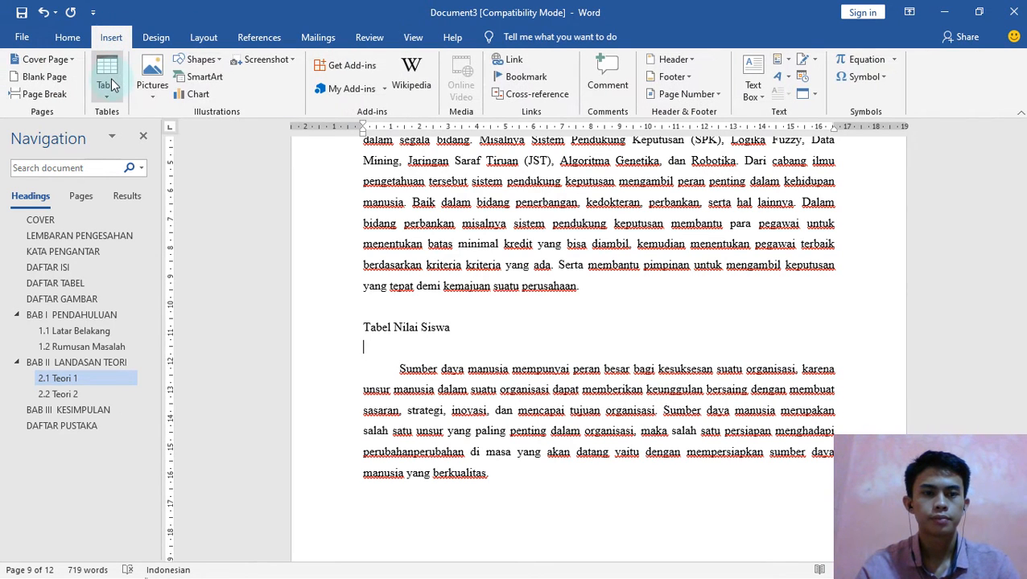
{"action": "left_click", "coordinate": [108, 77]}
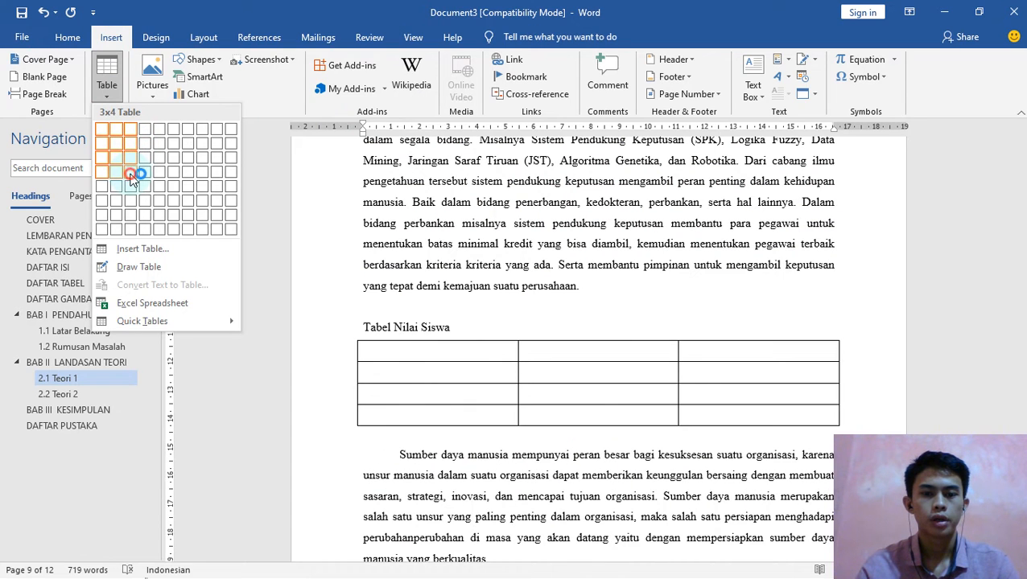
{"action": "left_click", "coordinate": [131, 174]}
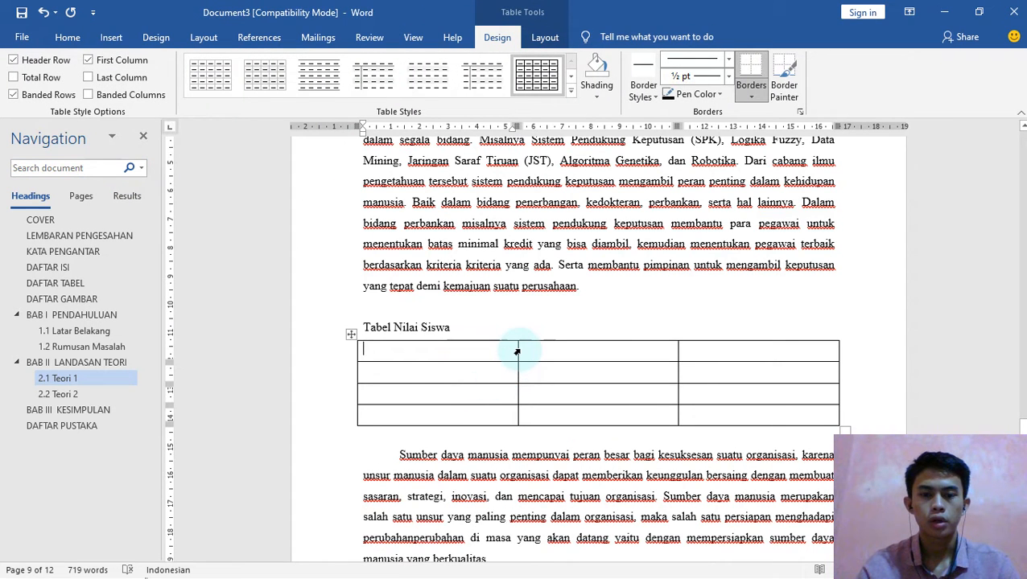
Narrow the new table's first column and enter the column headers "No", "Kelas" and "Nilai Siswa".
{"action": "left_click_drag", "start_coordinate": [517, 350], "coordinate": [392, 360]}
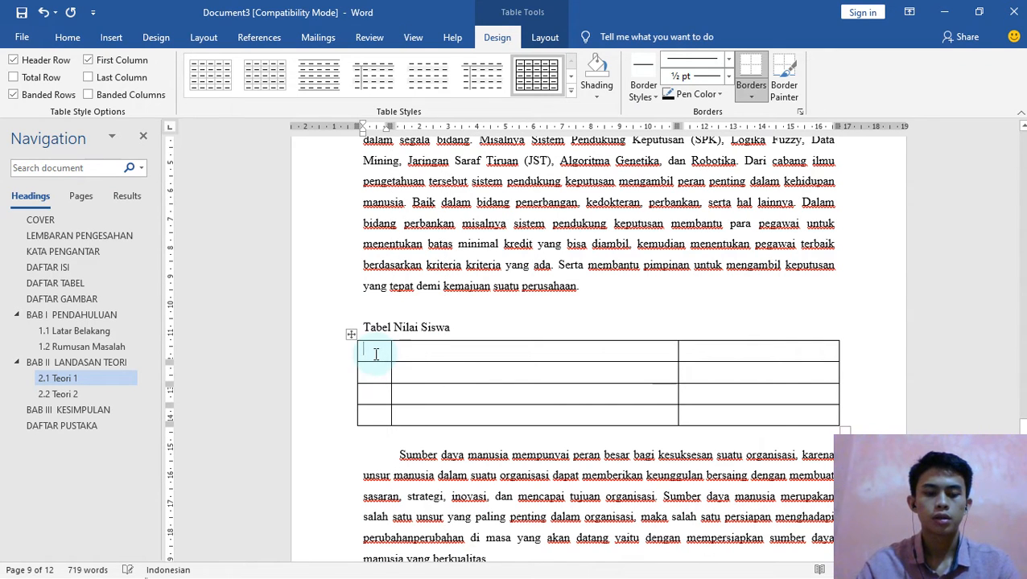
{"action": "left_click", "coordinate": [435, 350]}
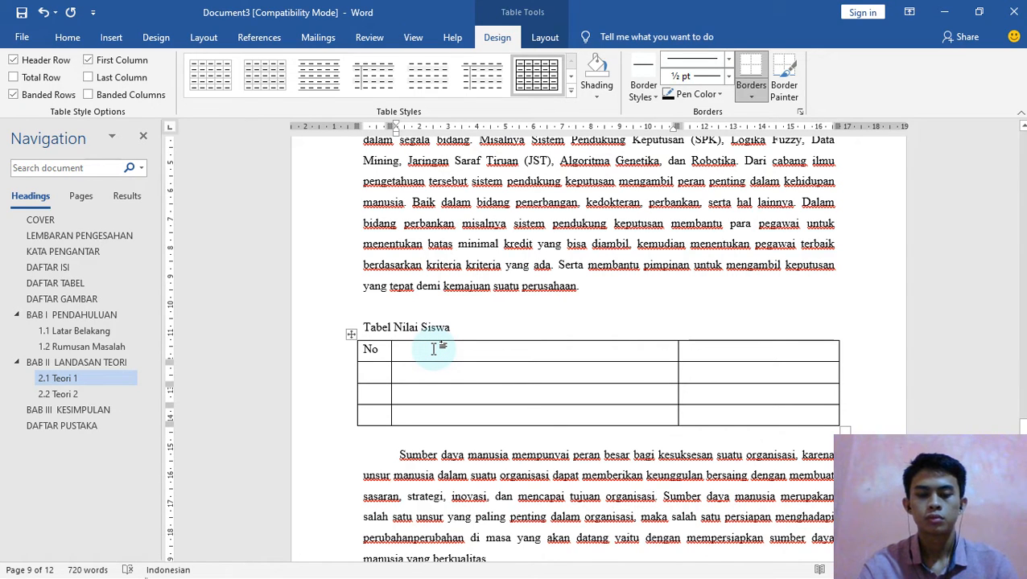
{"action": "type", "text": "Kelas"}
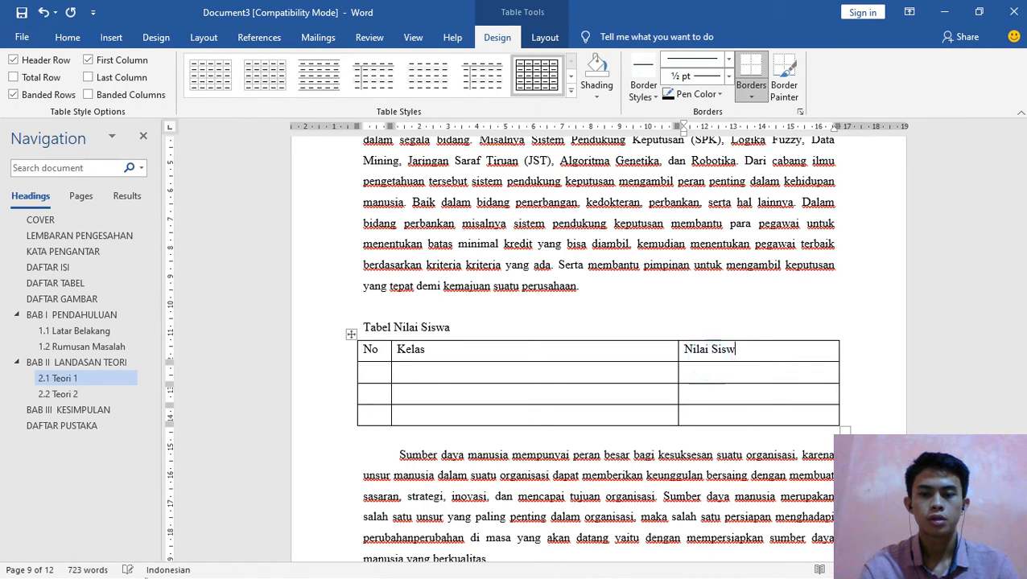
Center the header row text of the Nilai Siswa table.
{"action": "left_click", "coordinate": [326, 354]}
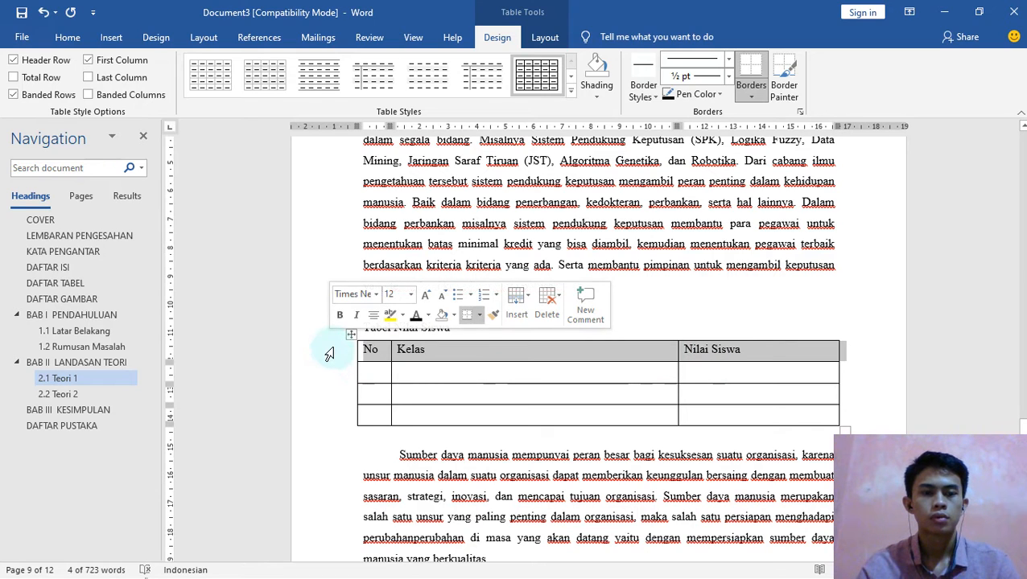
{"action": "left_click", "coordinate": [66, 36]}
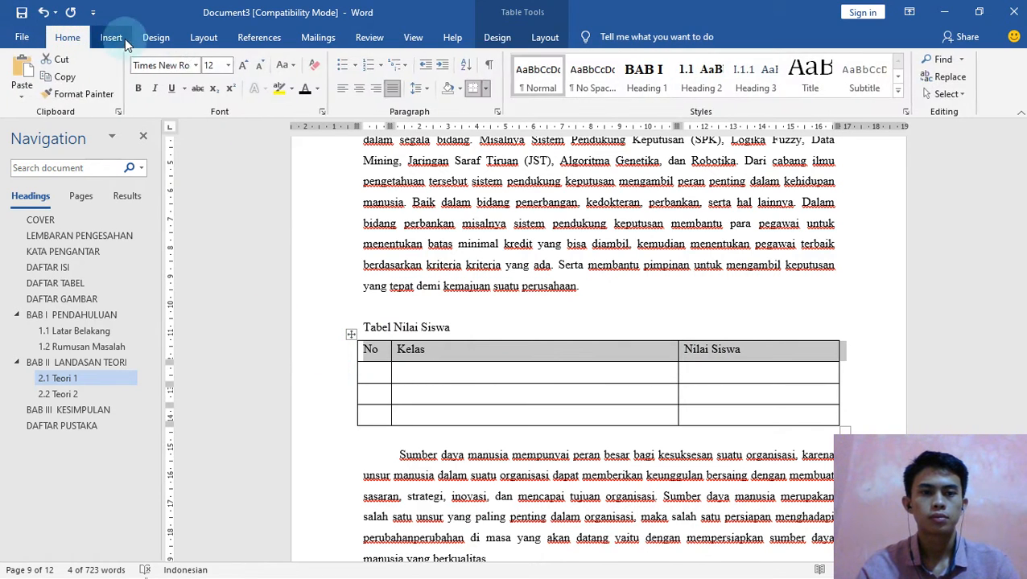
{"action": "left_click", "coordinate": [360, 90]}
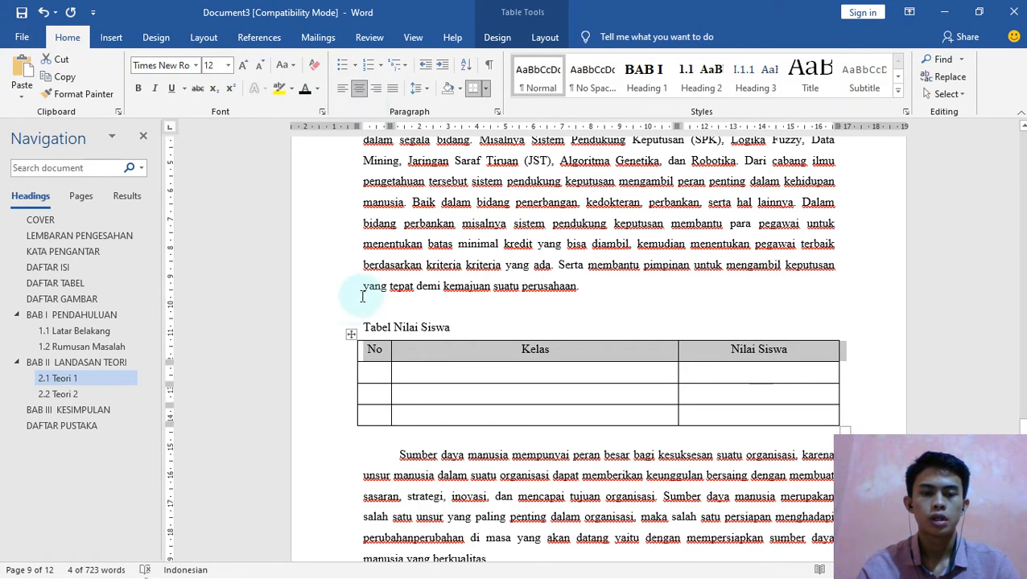
Apply single line spacing to the "Tabel Nilai Siswa" title and the whole table below it.
{"action": "left_click_drag", "start_coordinate": [324, 327], "coordinate": [362, 420]}
{"action": "left_click", "coordinate": [418, 88]}
{"action": "left_click", "coordinate": [434, 109]}
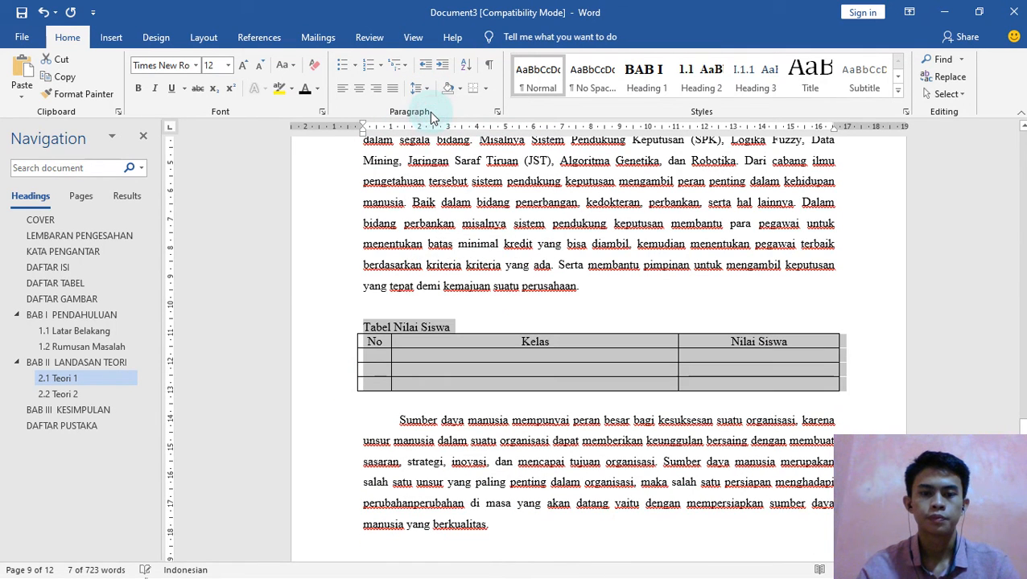
Insert a numbered caption in front of the "Tabel Nilai Siswa" title, using a new label "Tabel 2.".
{"action": "left_click", "coordinate": [364, 329]}
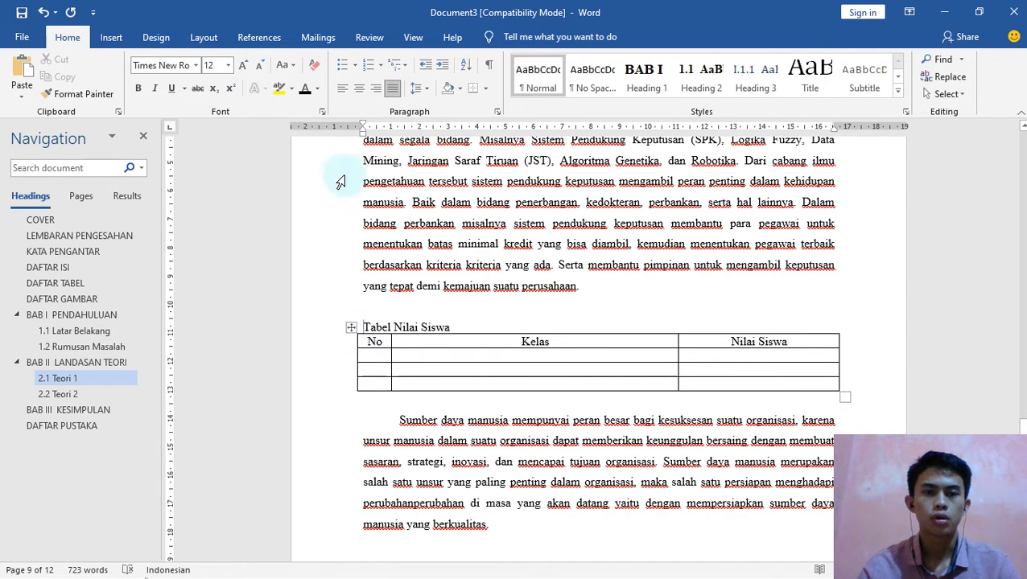
{"action": "left_click", "coordinate": [261, 38]}
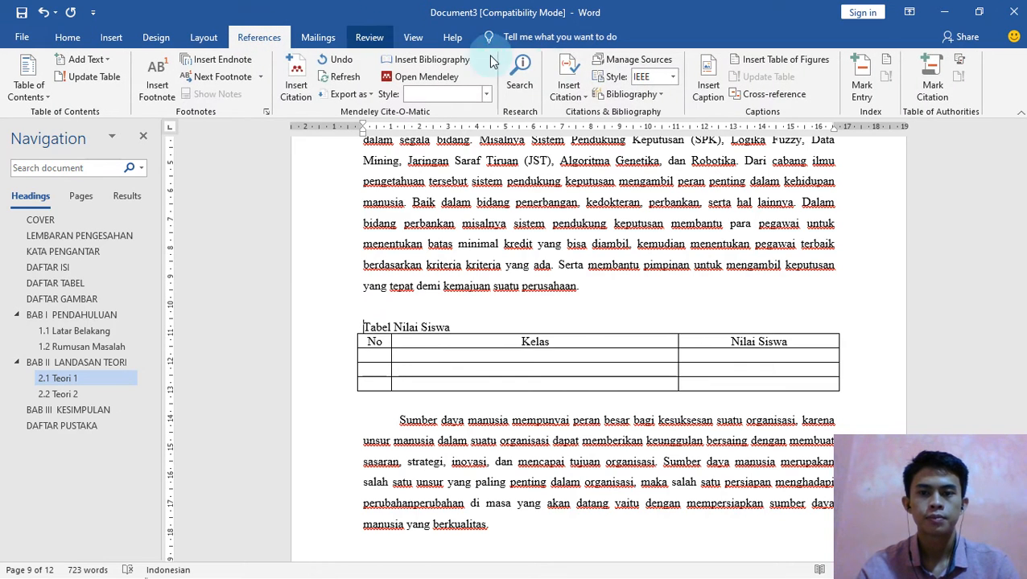
{"action": "left_click", "coordinate": [706, 73]}
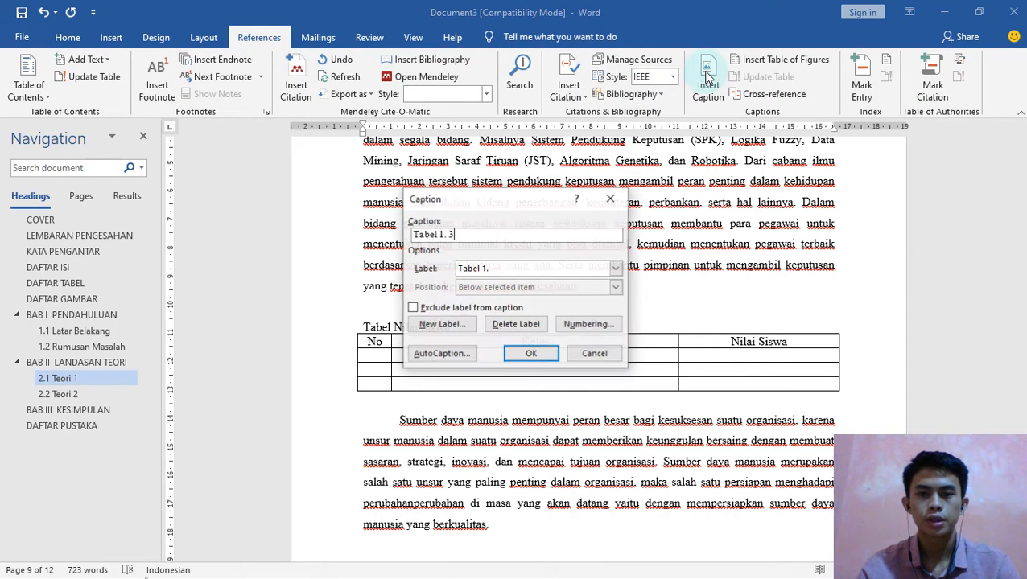
{"action": "left_click", "coordinate": [460, 330]}
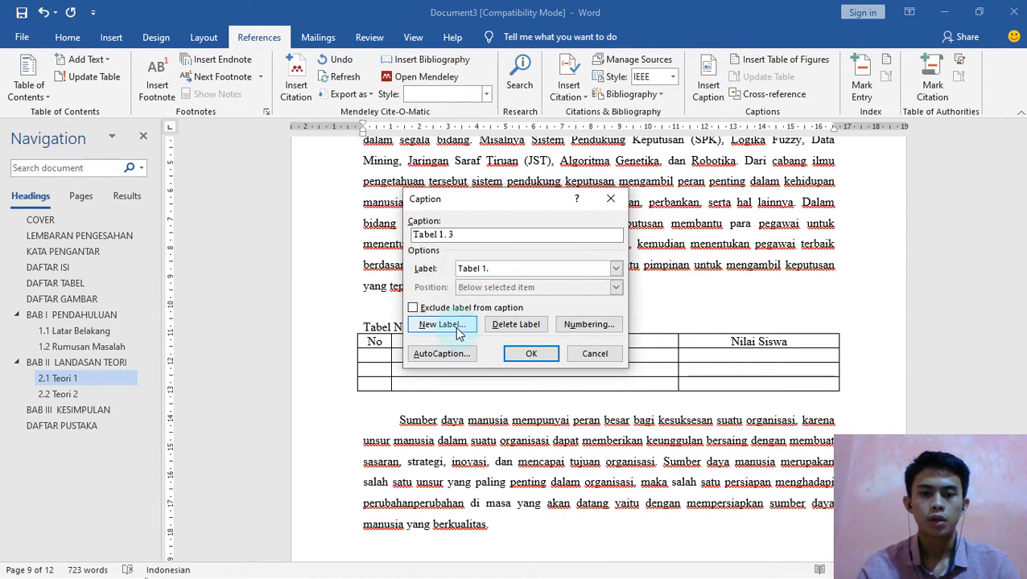
{"action": "left_click", "coordinate": [459, 331]}
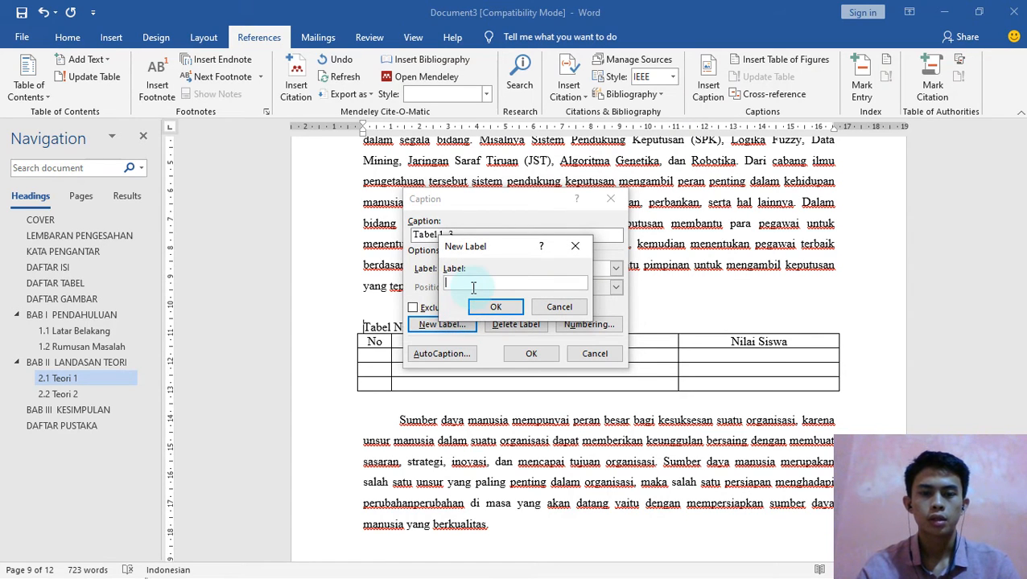
{"action": "type", "text": "TA"}
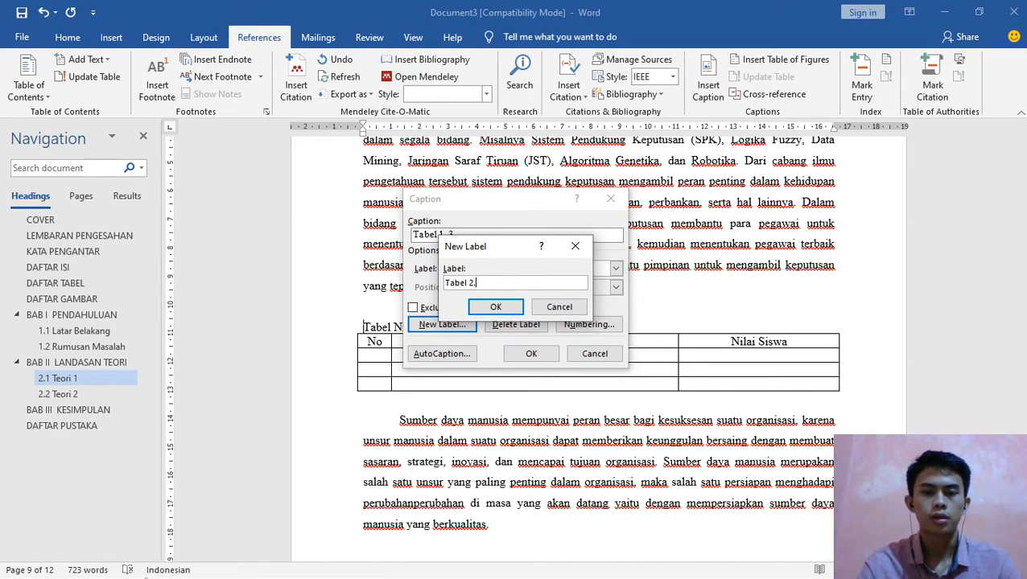
{"action": "left_click", "coordinate": [494, 306]}
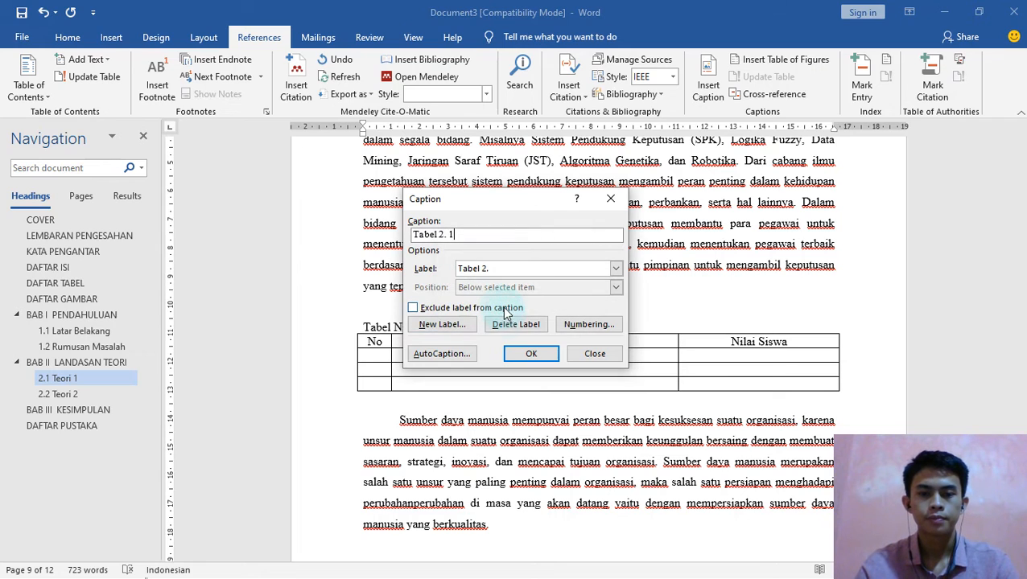
{"action": "left_click", "coordinate": [519, 357]}
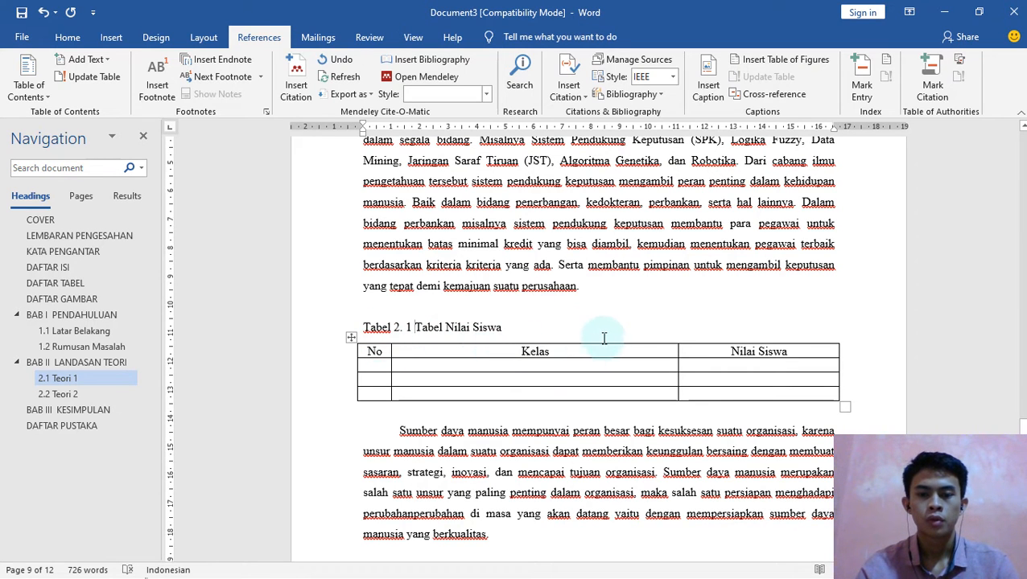
Add the table title "Tabel Nilai Siswi" between the two paragraphs of section 2.2 Teori 2, with an empty line above and below it.
{"action": "scroll", "coordinate": [577, 332], "scroll_direction": "down", "scroll_amount": 1}
{"action": "scroll", "coordinate": [577, 331], "scroll_direction": "down", "scroll_amount": 15}
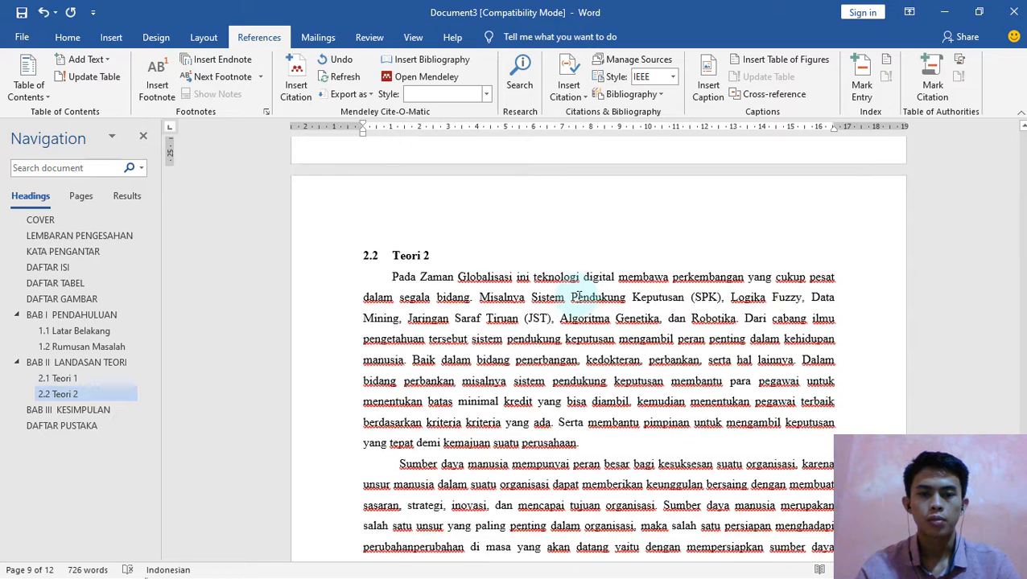
{"action": "scroll", "coordinate": [586, 332], "scroll_direction": "down", "scroll_amount": 1}
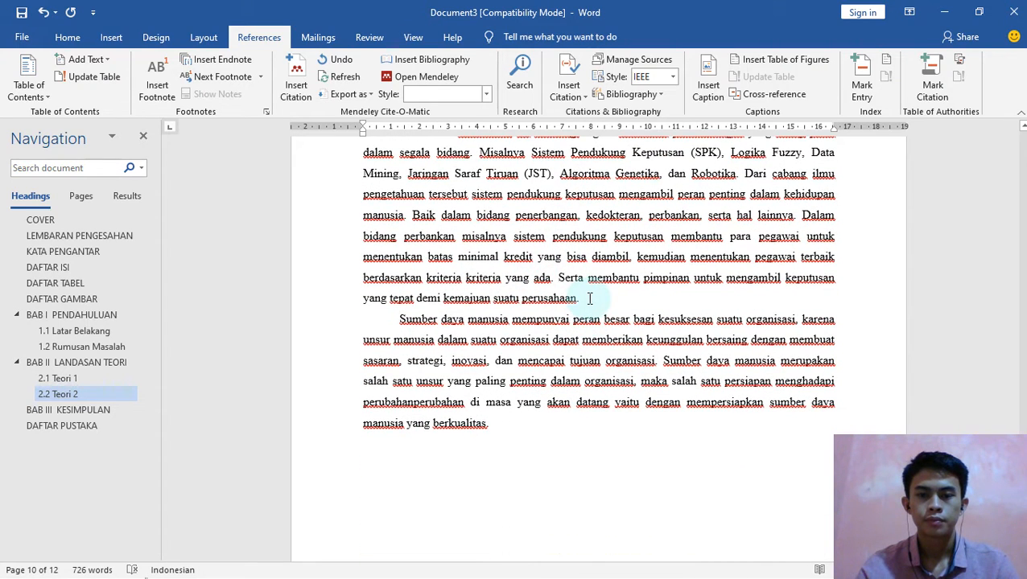
{"action": "left_click", "coordinate": [589, 298]}
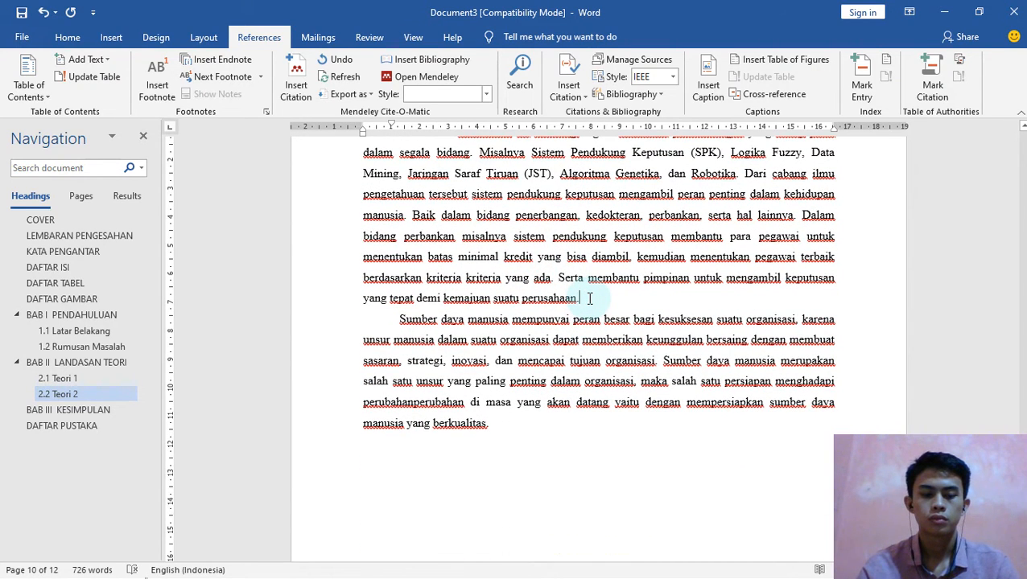
{"action": "key", "text": "Return"}
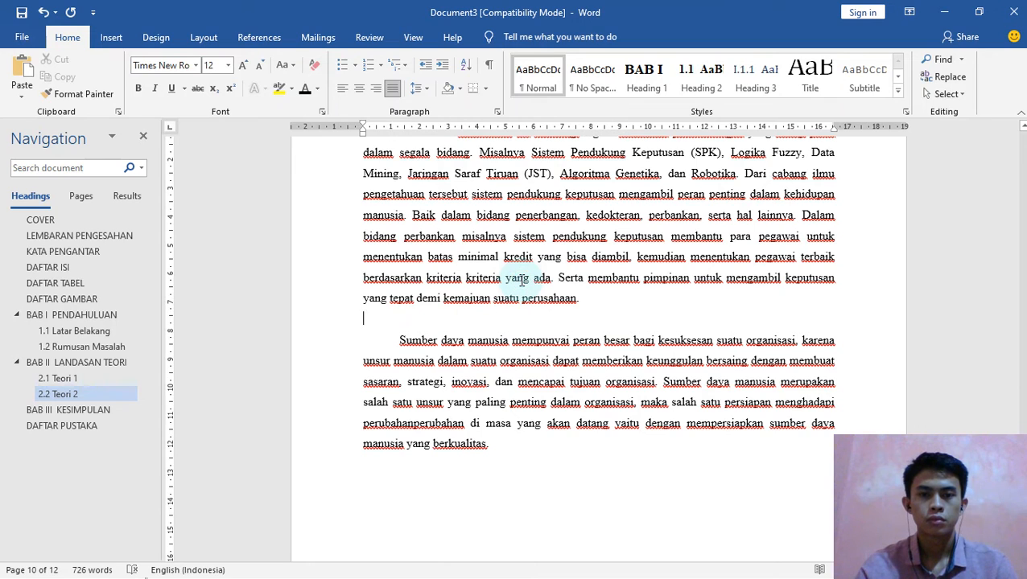
{"action": "key", "text": "Return"}
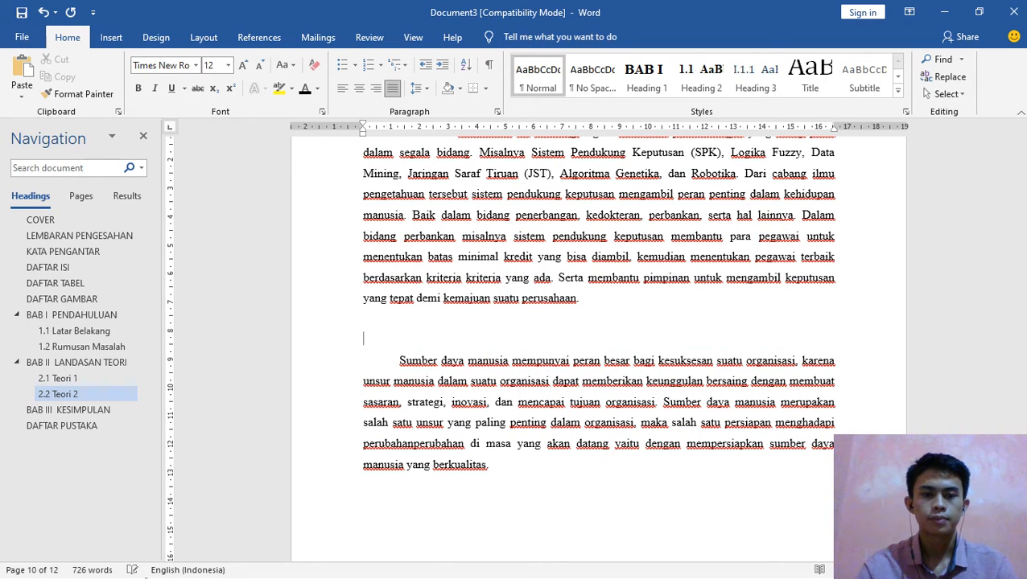
{"action": "type", "text": "Ta"}
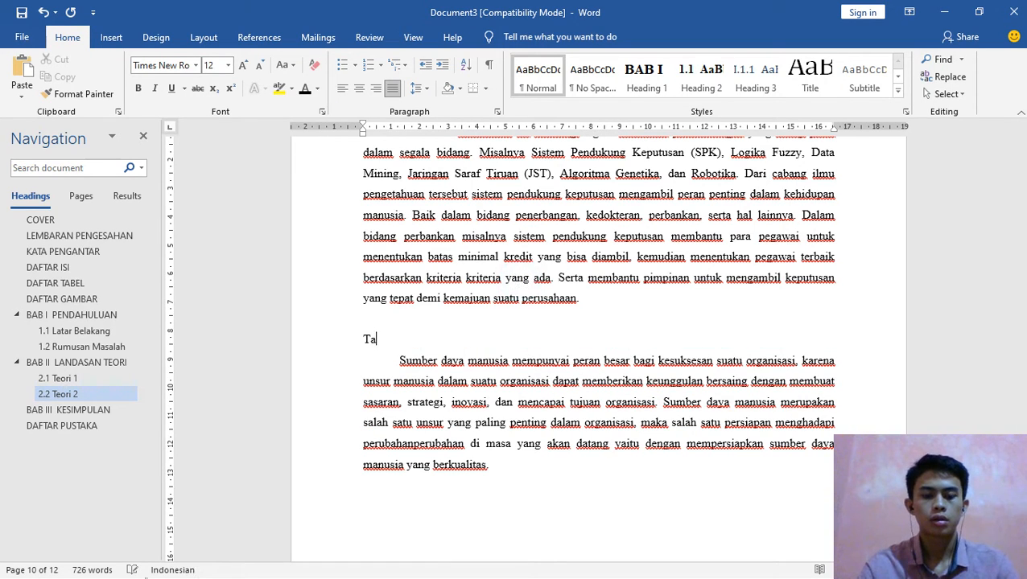
{"action": "type", "text": "bel Nilai Sis"}
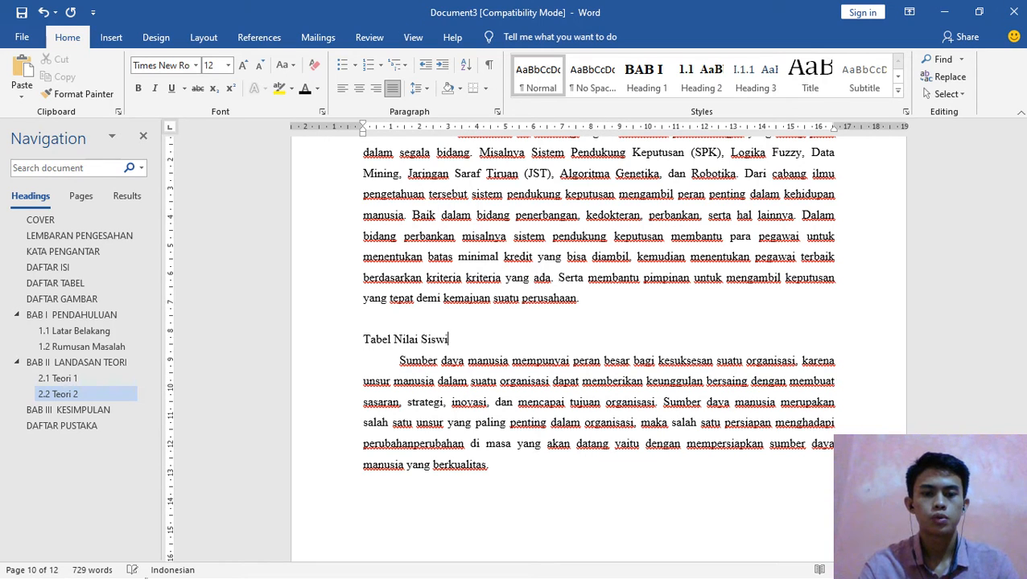
{"action": "type", "text": "wi"}
{"action": "key", "text": "Return"}
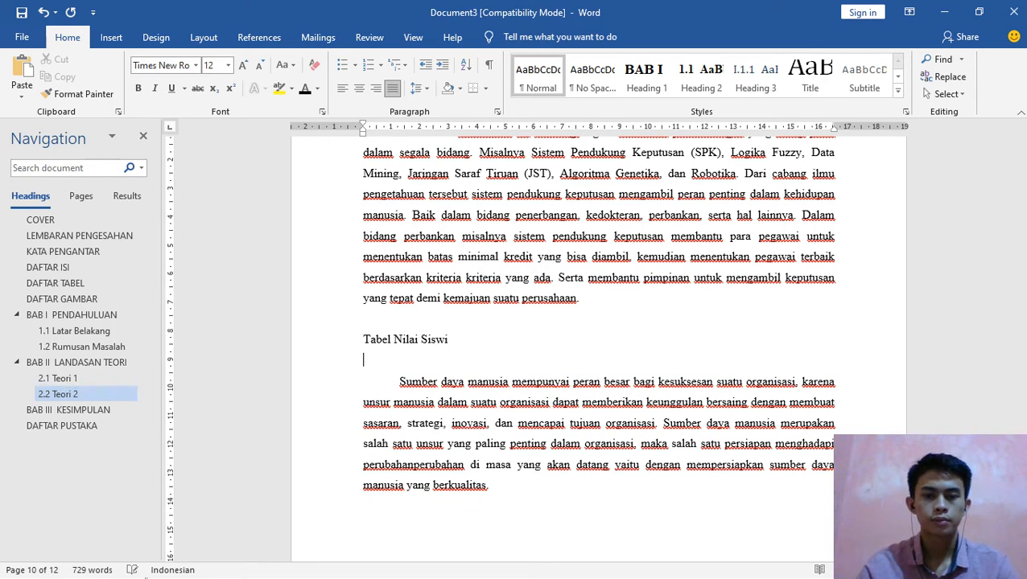
Insert a table with three columns and four rows below the "Tabel Nilai Siswi" title.
{"action": "scroll", "coordinate": [599, 338], "scroll_direction": "up", "scroll_amount": 1}
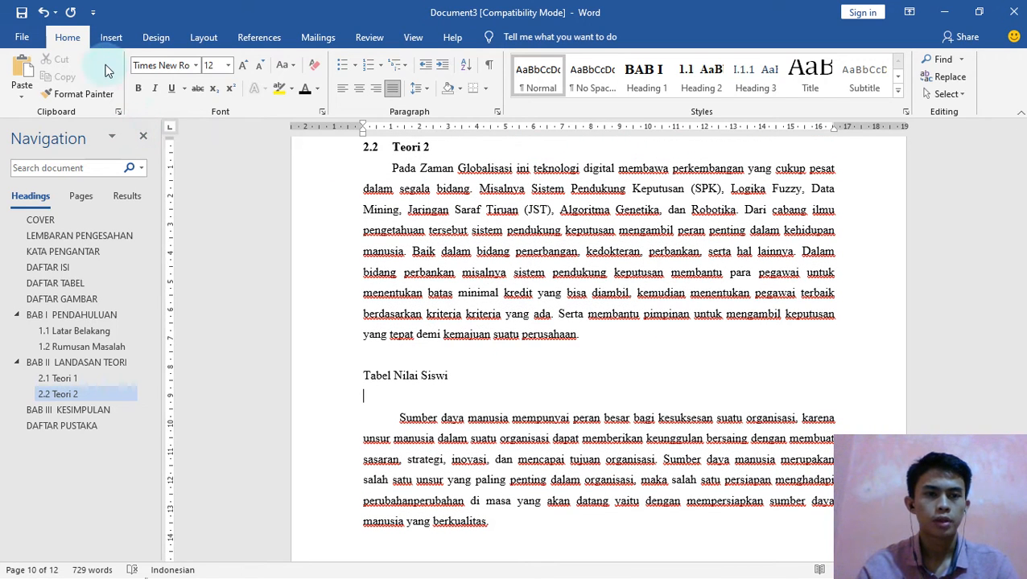
{"action": "left_click", "coordinate": [111, 40]}
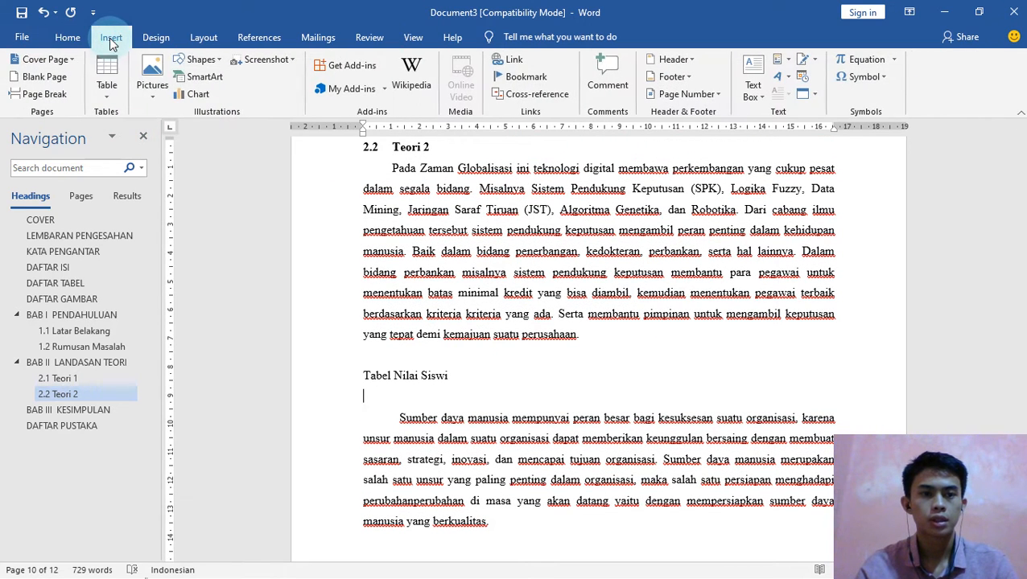
{"action": "left_click", "coordinate": [108, 87]}
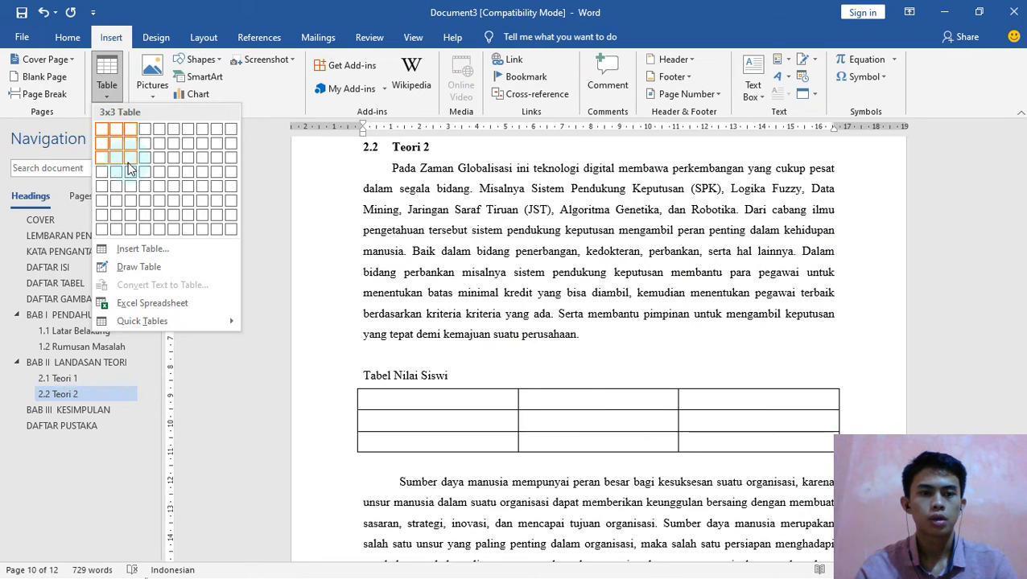
{"action": "left_click", "coordinate": [132, 175]}
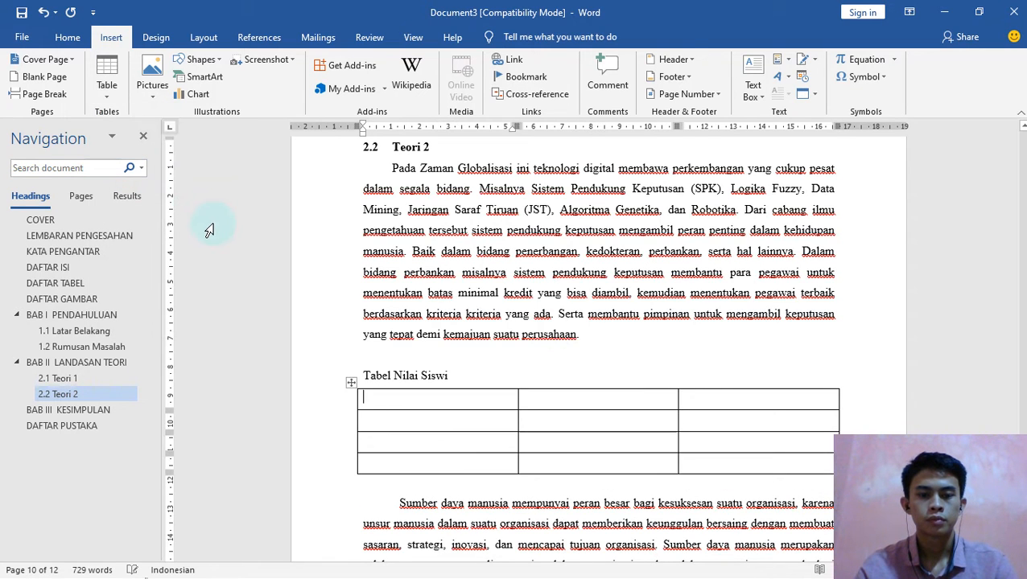
Narrow the first column of the table in section 2.2 and enter the headers "No", "Kelas" and "Nilai Siswi".
{"action": "left_click_drag", "start_coordinate": [516, 401], "coordinate": [391, 419]}
{"action": "type", "text": "No"}
{"action": "left_click", "coordinate": [413, 401]}
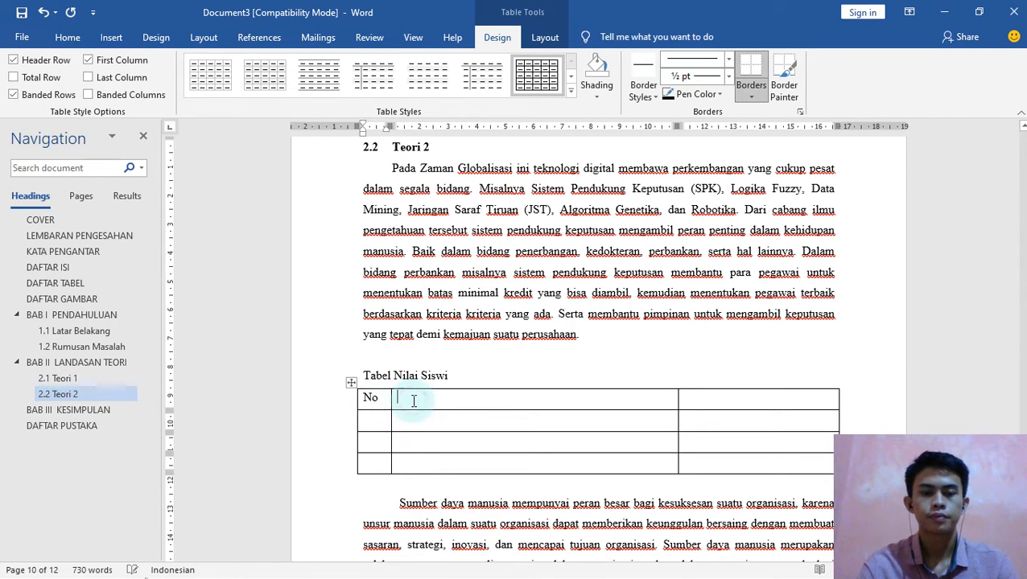
{"action": "type", "text": "Kelas"}
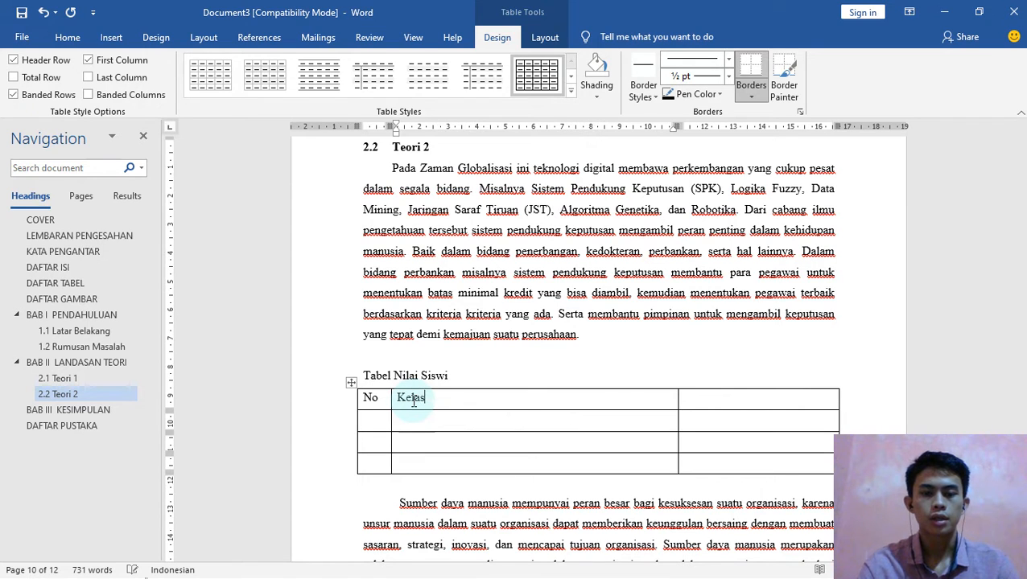
{"action": "left_click", "coordinate": [706, 403]}
{"action": "type", "text": "Nilai"}
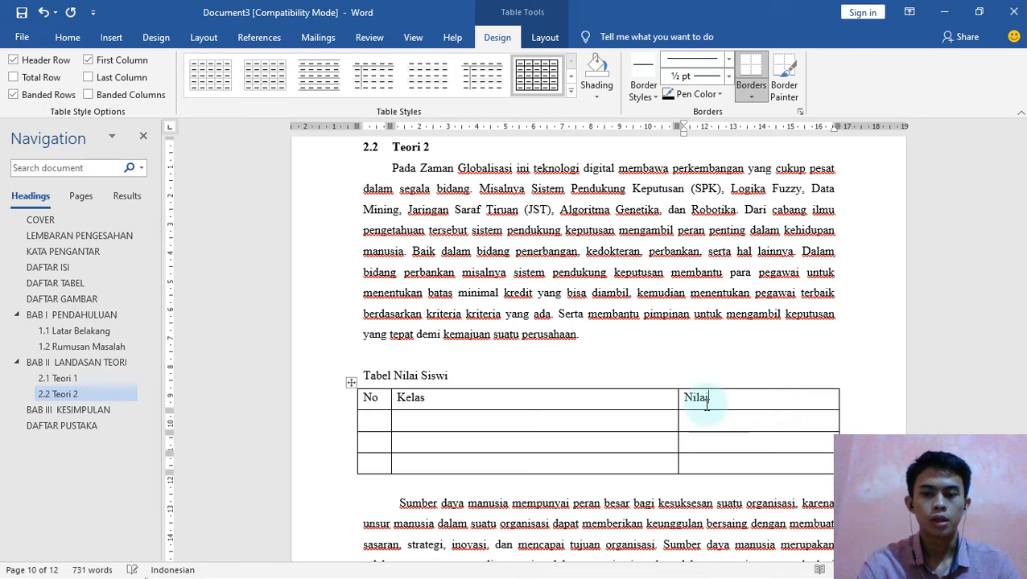
{"action": "type", "text": " Siswi"}
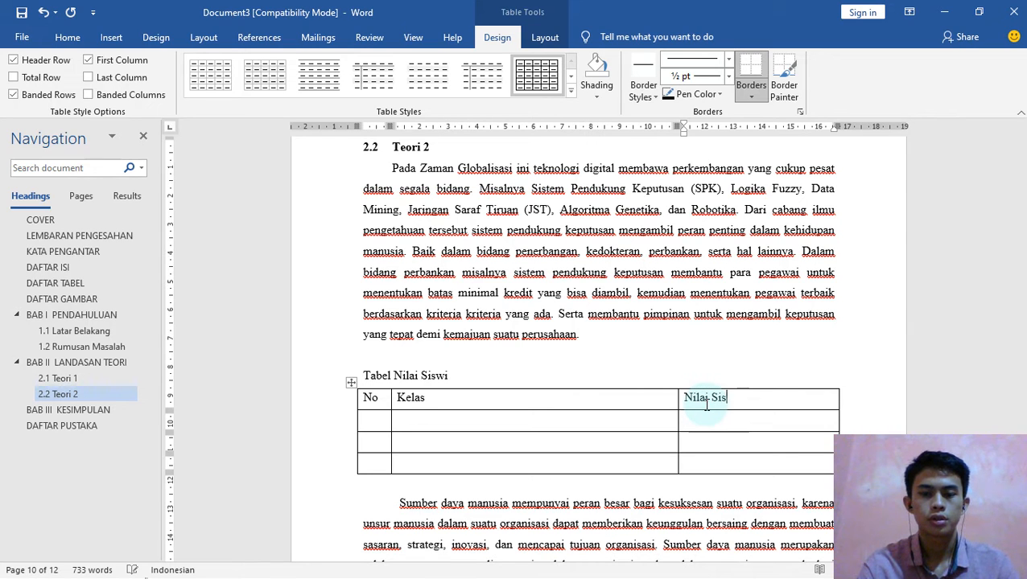
Centre the text of the header row in the "Tabel Nilai Siswi" table.
{"action": "left_click", "coordinate": [325, 405]}
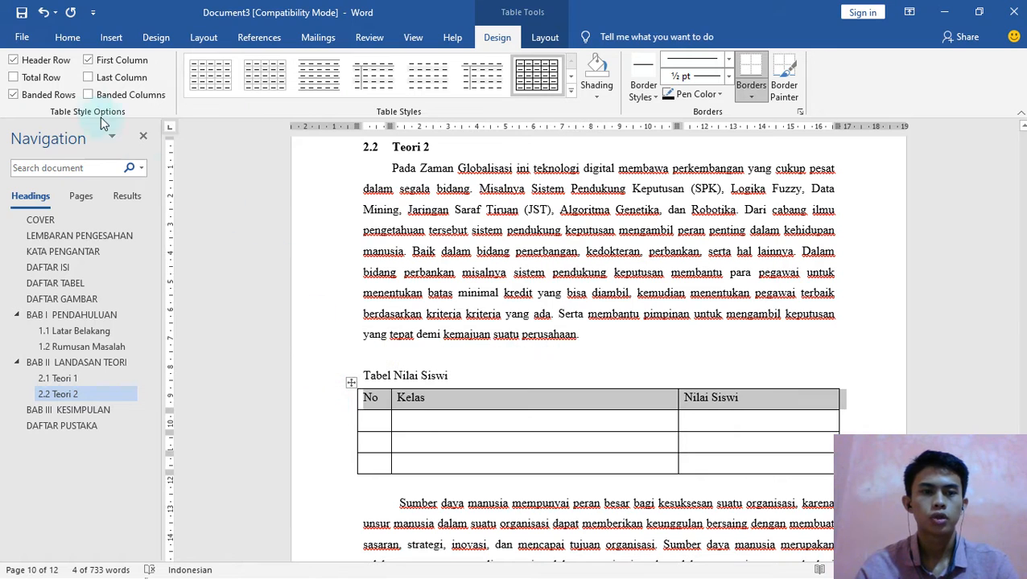
{"action": "left_click", "coordinate": [68, 38]}
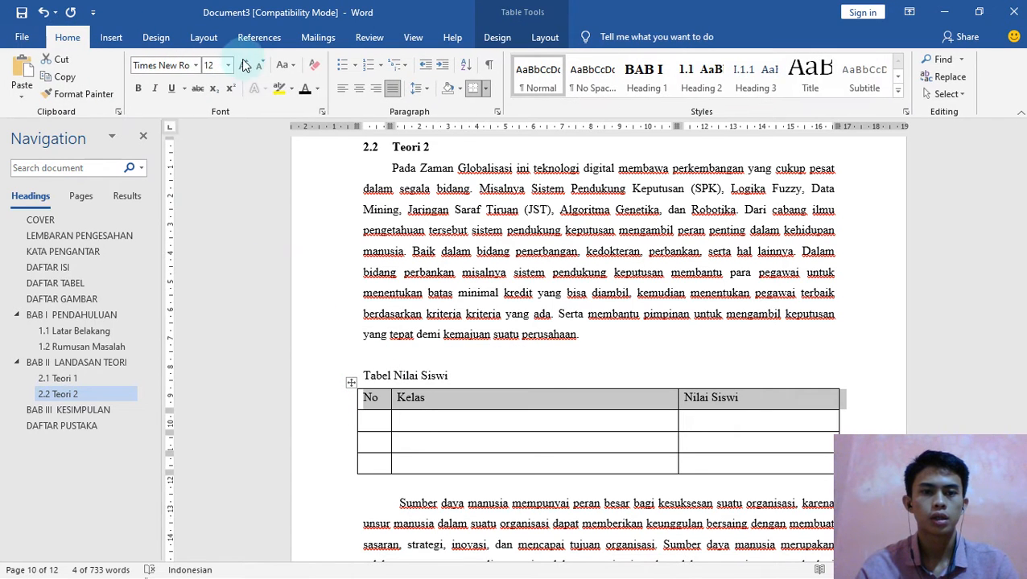
{"action": "left_click", "coordinate": [360, 93]}
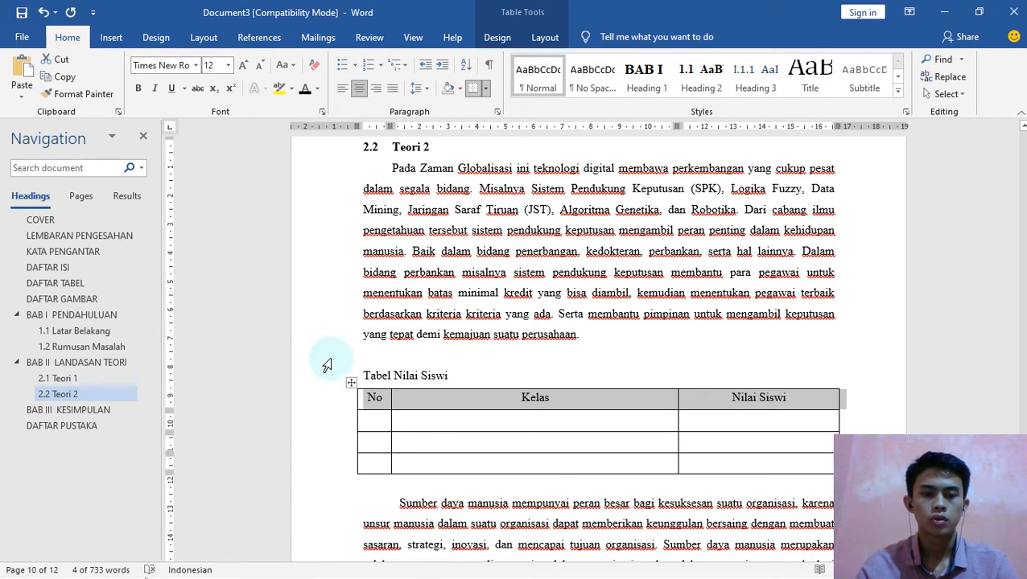
Apply single line spacing to the "Tabel Nilai Siswi" title and its whole table.
{"action": "left_click_drag", "start_coordinate": [332, 376], "coordinate": [378, 463]}
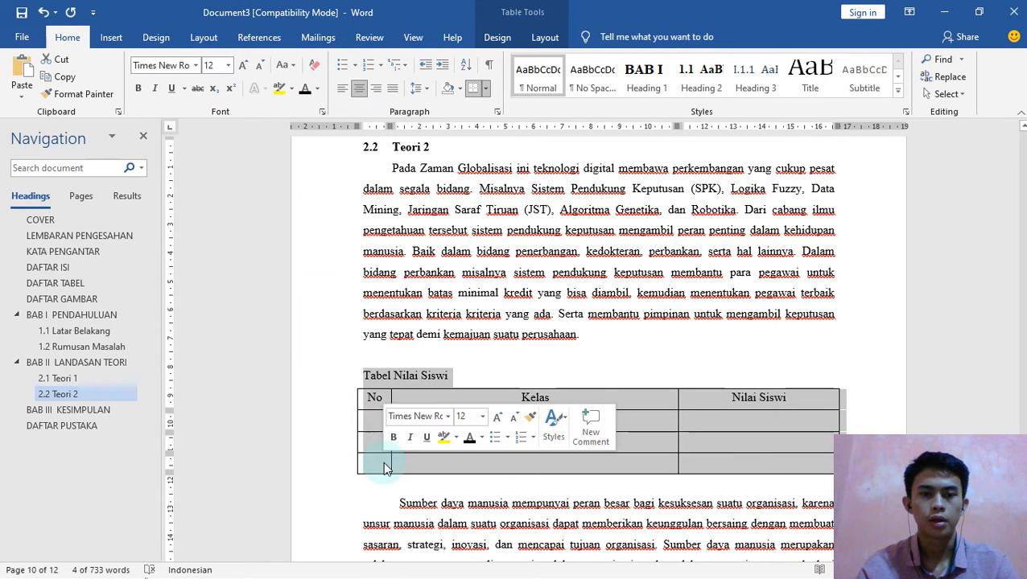
{"action": "left_click", "coordinate": [418, 89]}
{"action": "left_click", "coordinate": [437, 109]}
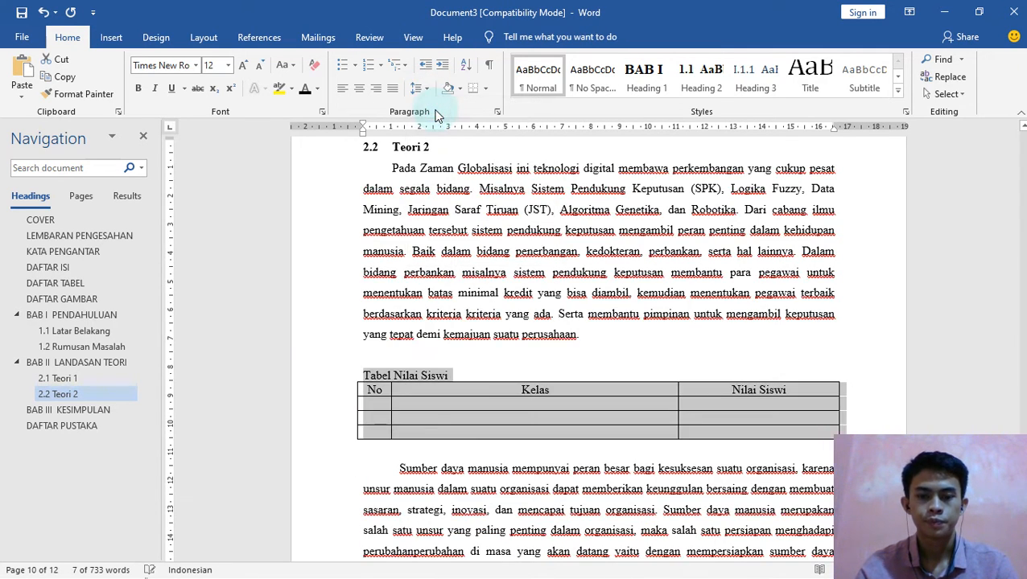
Insert the numbered caption "Tabel 2. 2" in front of the "Tabel Nilai Siswi" title.
{"action": "left_click", "coordinate": [364, 383]}
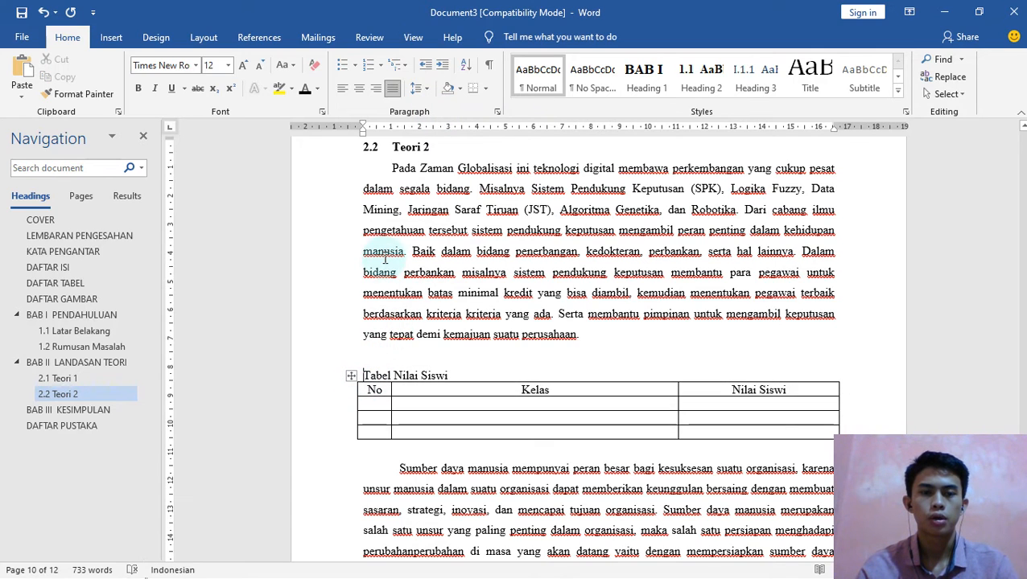
{"action": "left_click", "coordinate": [260, 38]}
{"action": "left_click", "coordinate": [708, 76]}
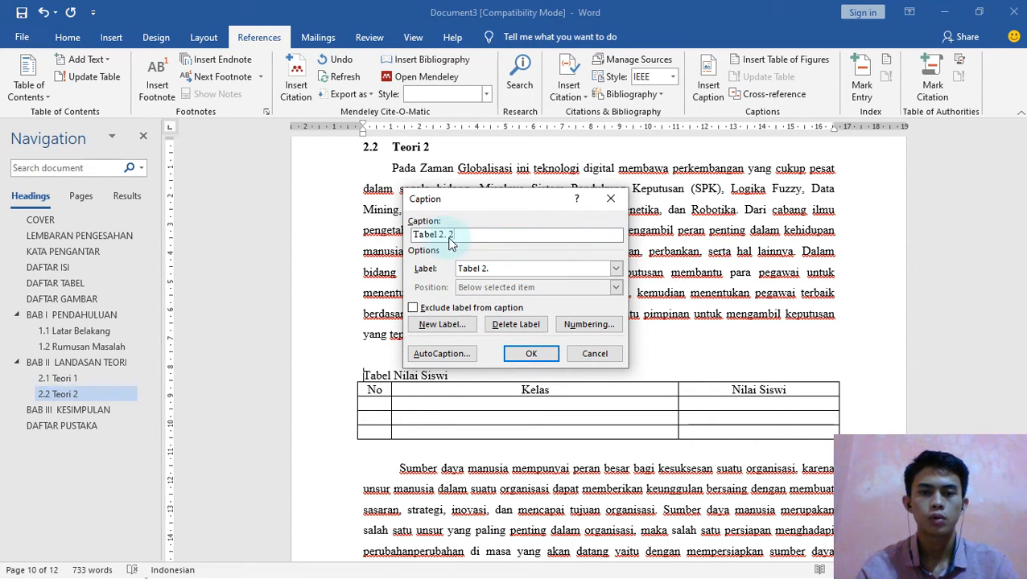
{"action": "left_click", "coordinate": [531, 354]}
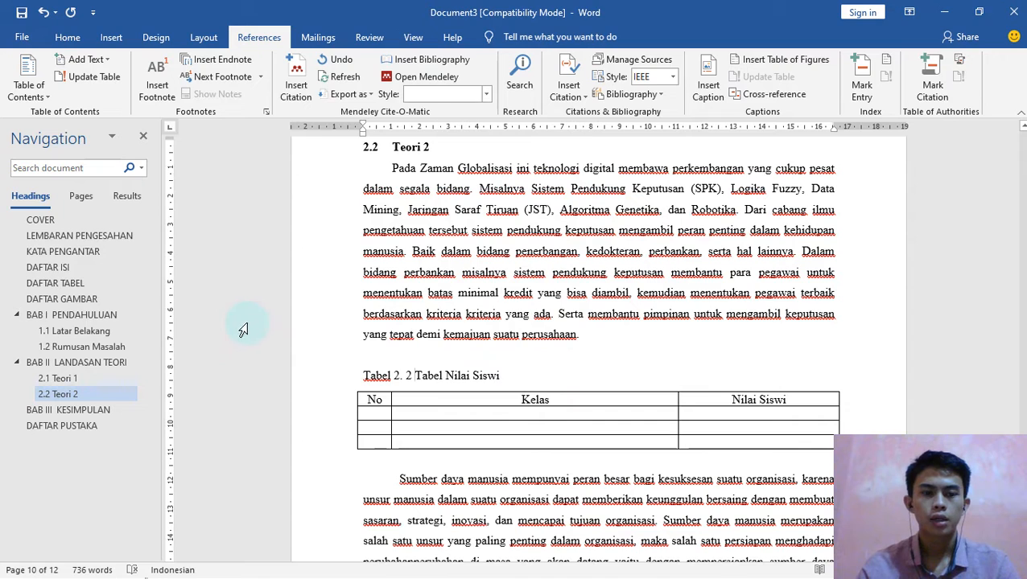
Go to the DAFTAR TABEL page and add an empty line below its heading.
{"action": "left_click", "coordinate": [84, 284]}
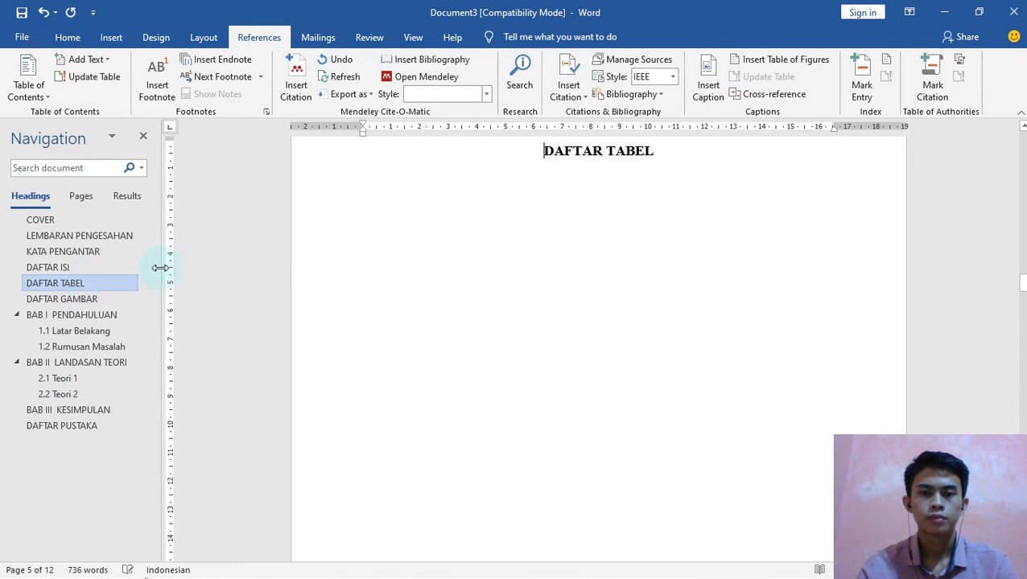
{"action": "left_click", "coordinate": [668, 153]}
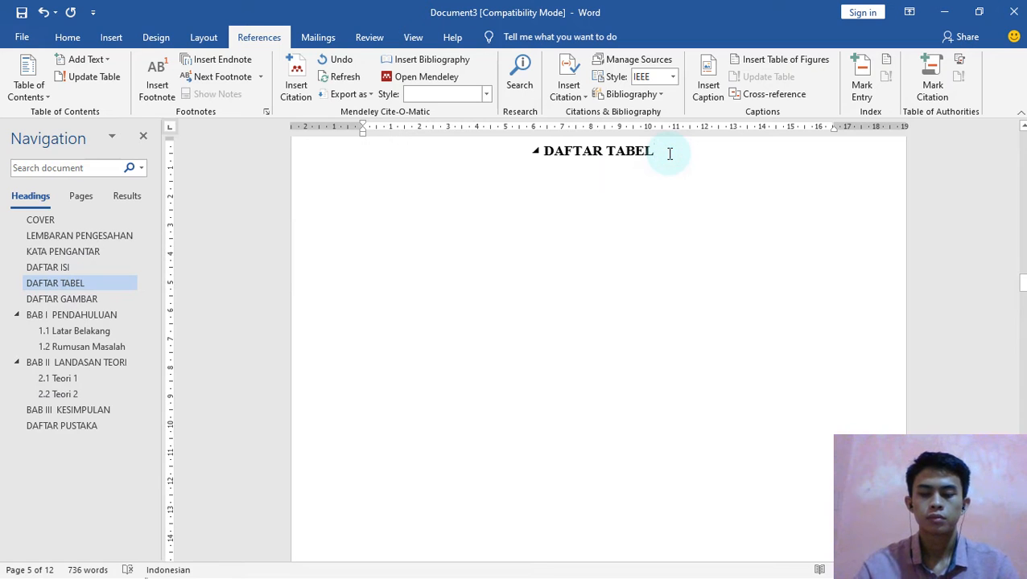
{"action": "key", "text": "Return"}
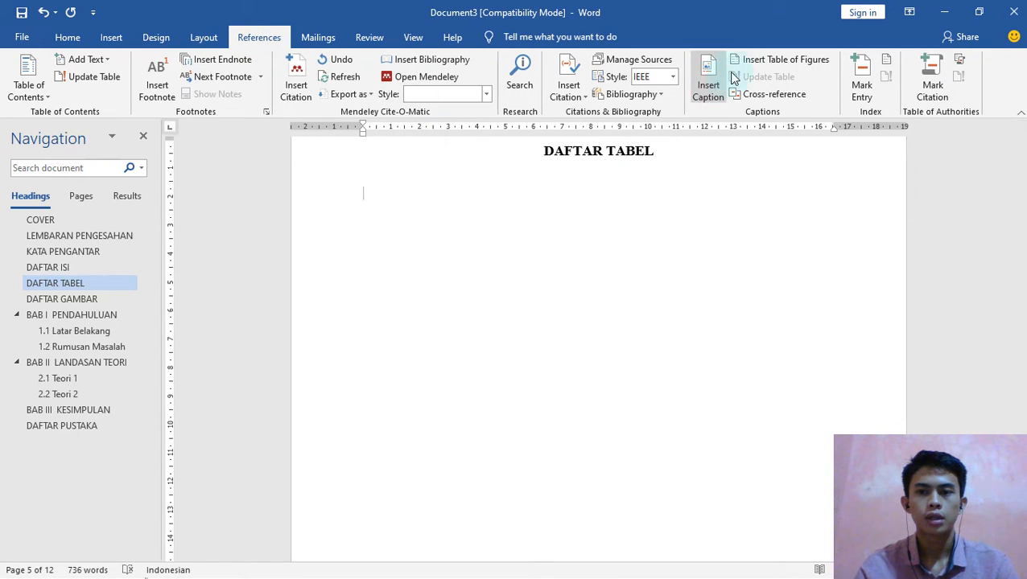
Start a table of figures for the second "Tabel 1." caption label and set the Table of Figures style to Times New Roman, 12 pt.
{"action": "left_click", "coordinate": [766, 63]}
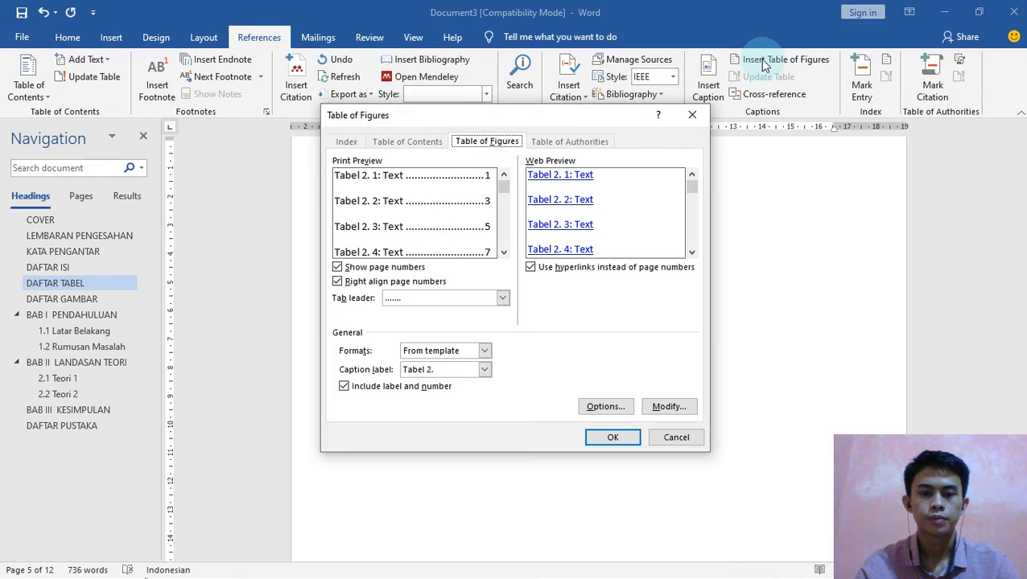
{"action": "left_click", "coordinate": [484, 370]}
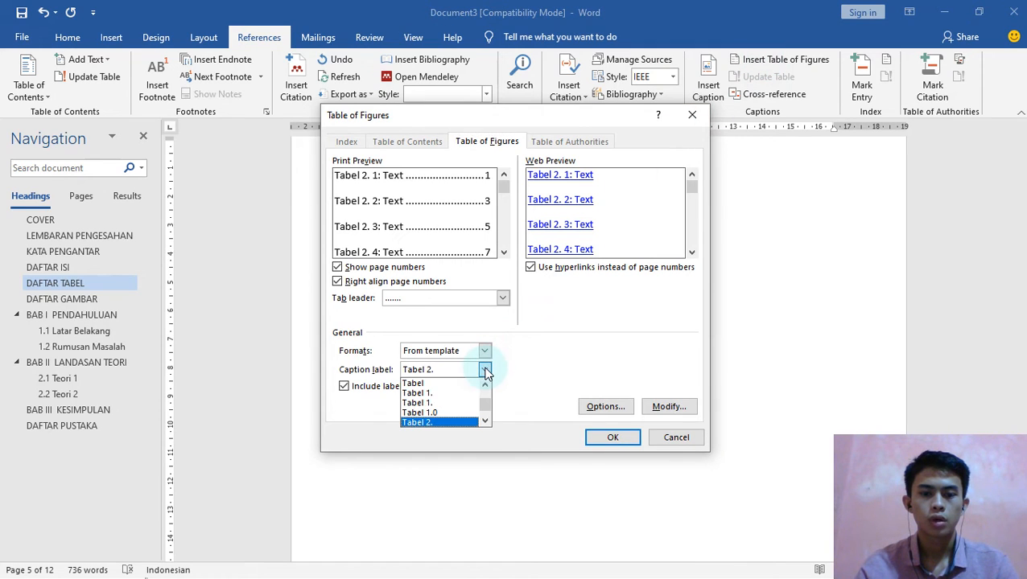
{"action": "left_click", "coordinate": [461, 403]}
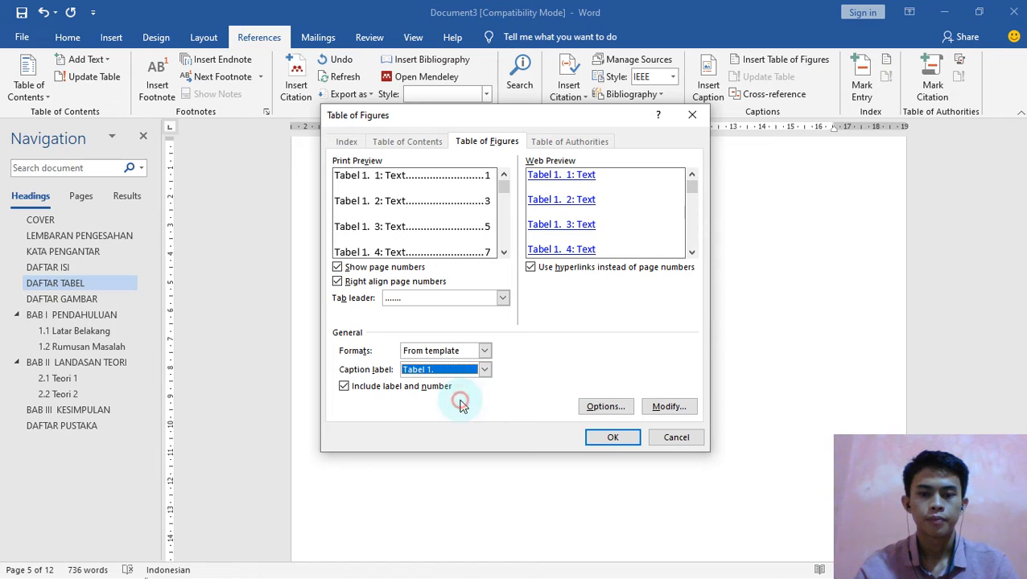
{"action": "left_click", "coordinate": [672, 407]}
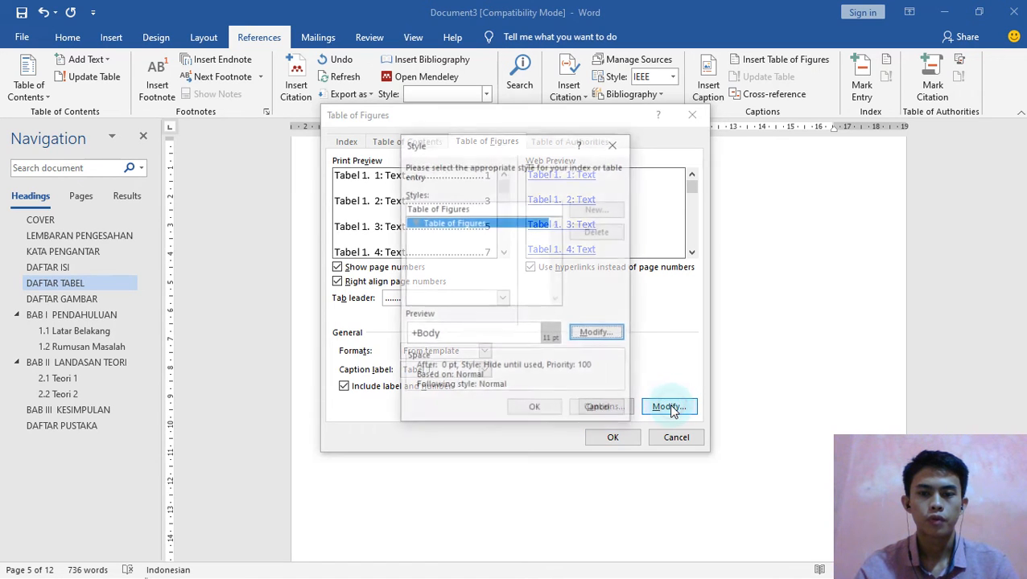
{"action": "left_click", "coordinate": [597, 335]}
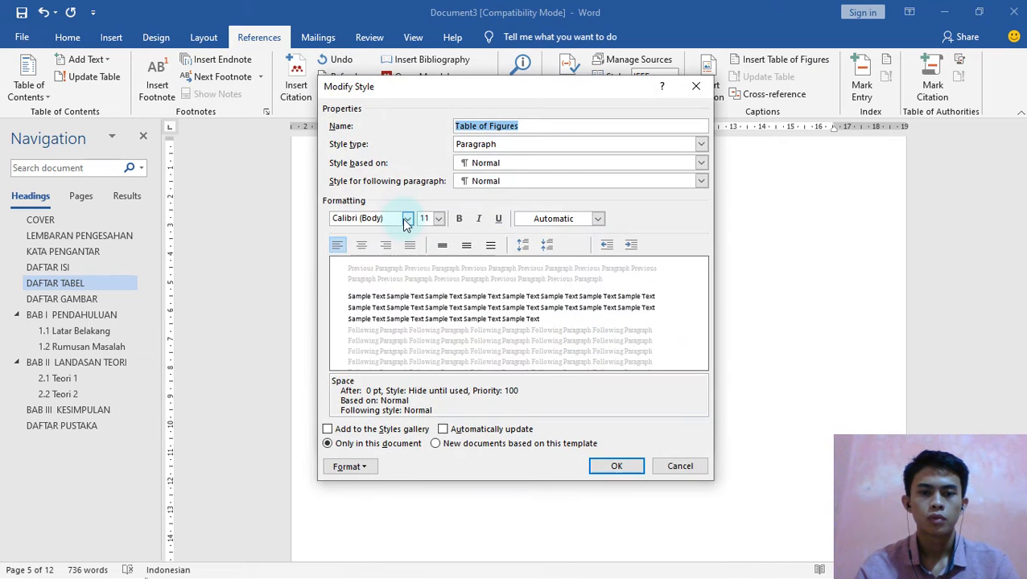
{"action": "left_click", "coordinate": [407, 222]}
{"action": "left_click", "coordinate": [404, 266]}
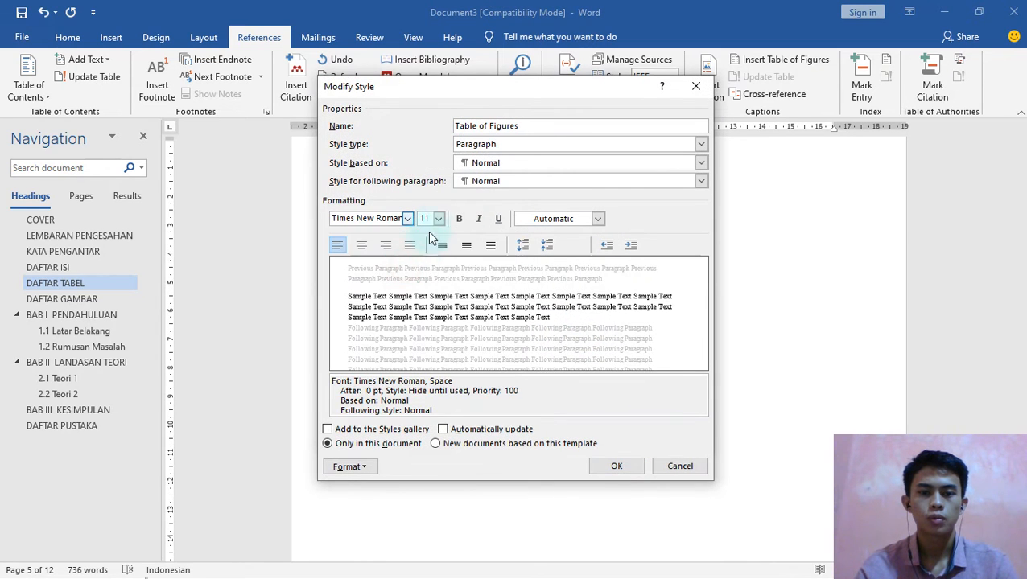
{"action": "left_click", "coordinate": [438, 219]}
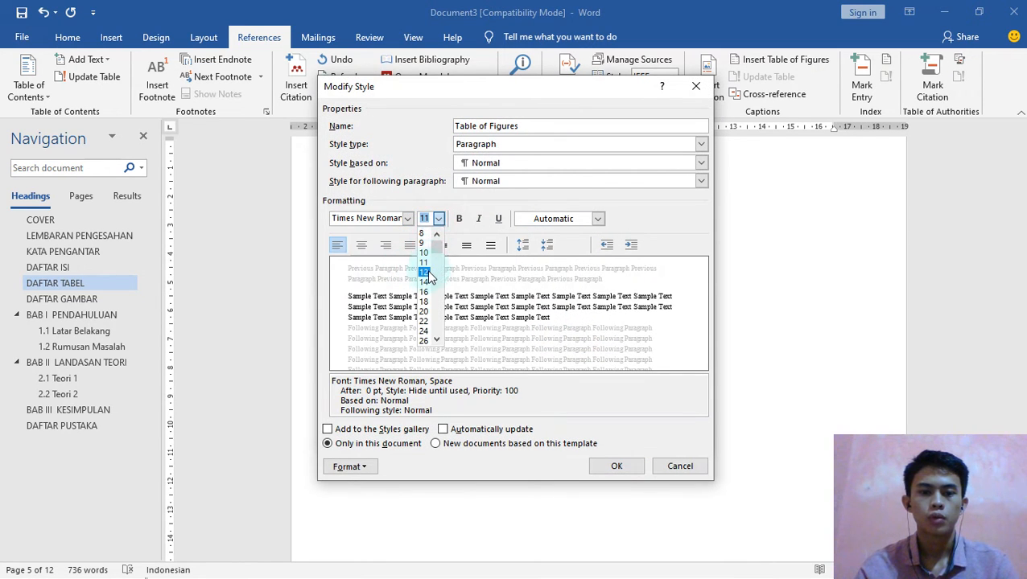
{"action": "left_click", "coordinate": [426, 264]}
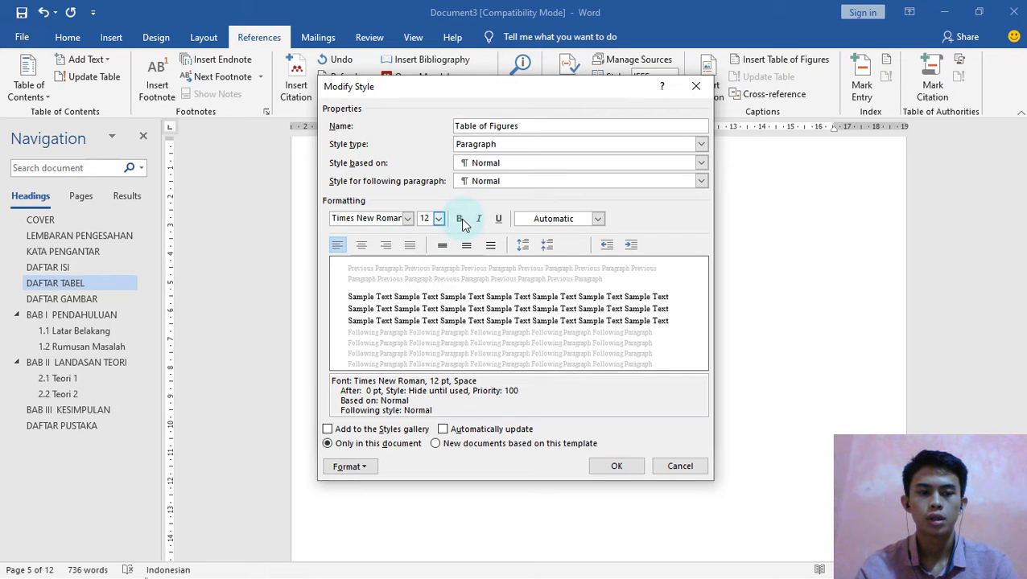
Give the Table of Figures style black text and single line spacing.
{"action": "left_click", "coordinate": [597, 218]}
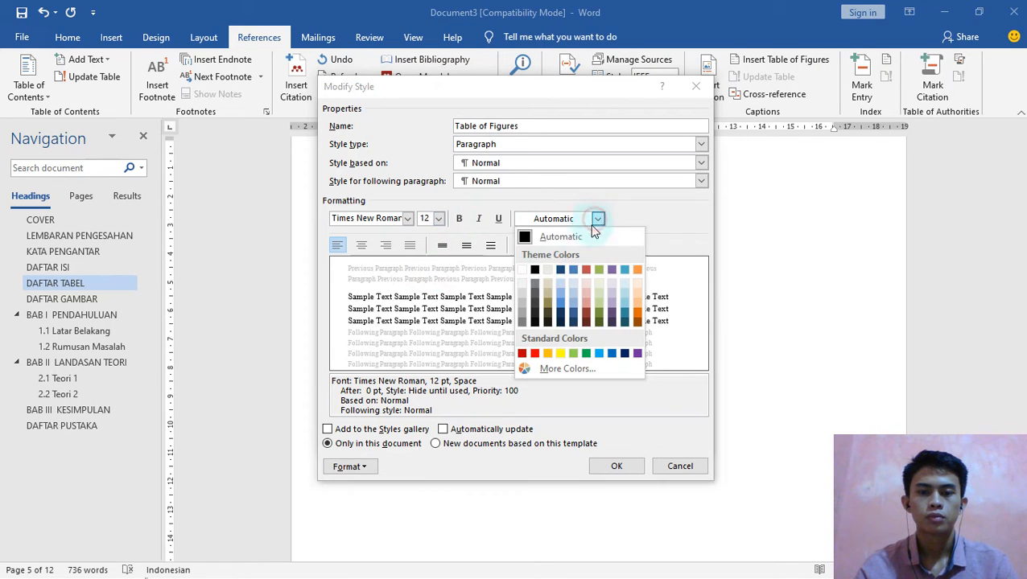
{"action": "left_click", "coordinate": [539, 270]}
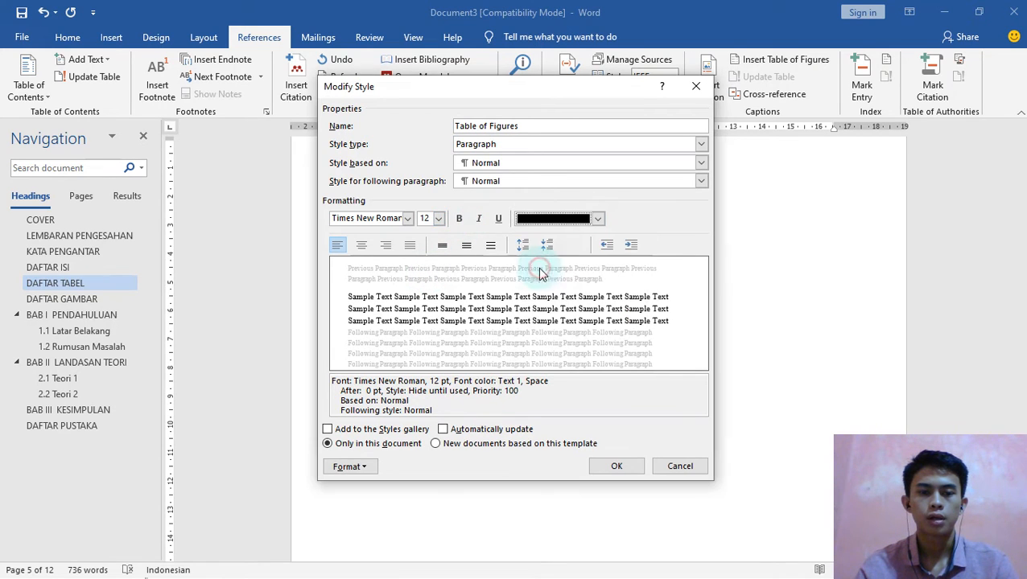
{"action": "left_click", "coordinate": [442, 246]}
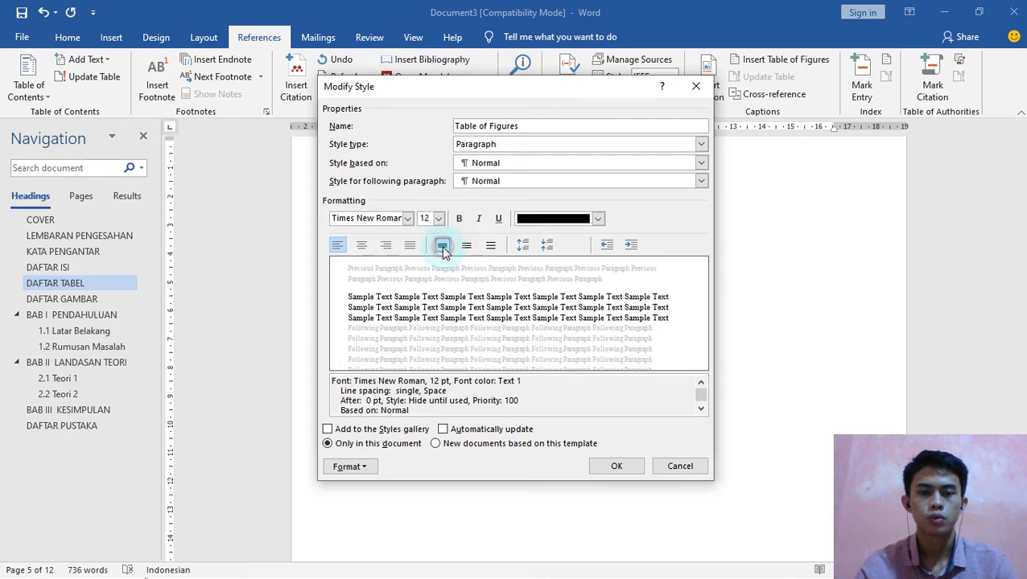
{"action": "left_click", "coordinate": [616, 466]}
{"action": "left_click", "coordinate": [533, 411]}
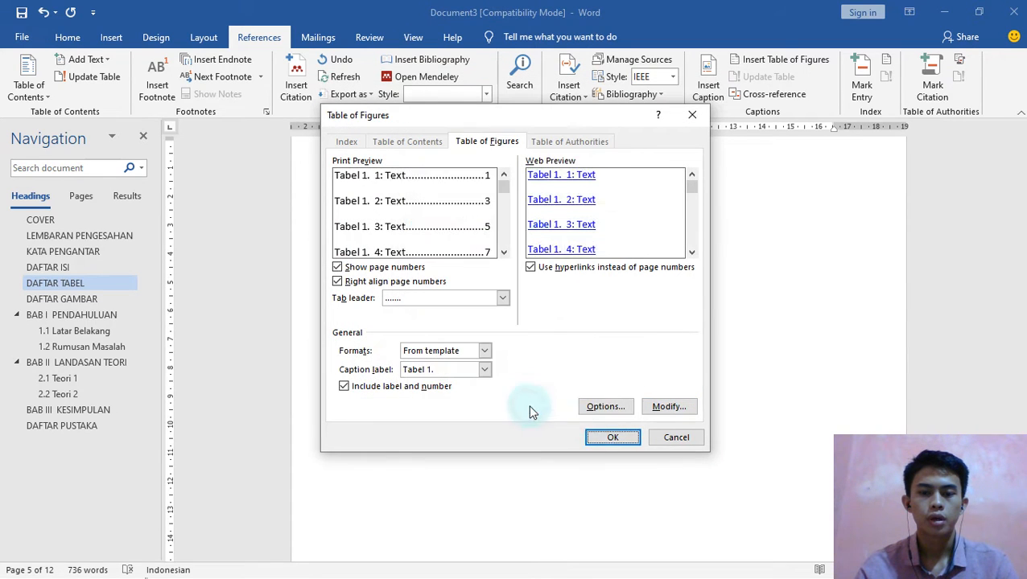
Try to insert the table of figures for the second "Tabel 1." label, and undo the insertion.
{"action": "left_click", "coordinate": [605, 437]}
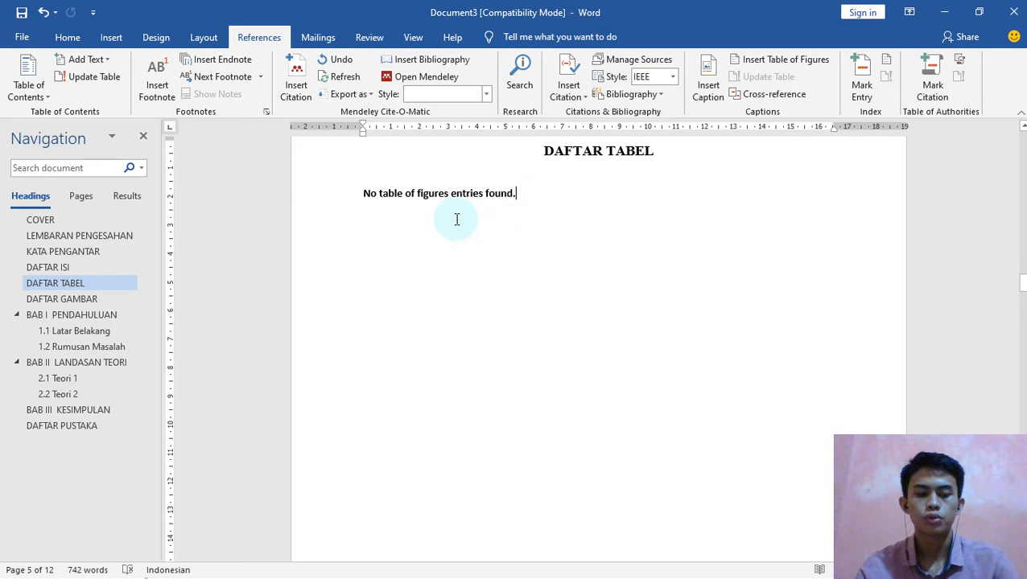
{"action": "key", "text": "ctrl+z"}
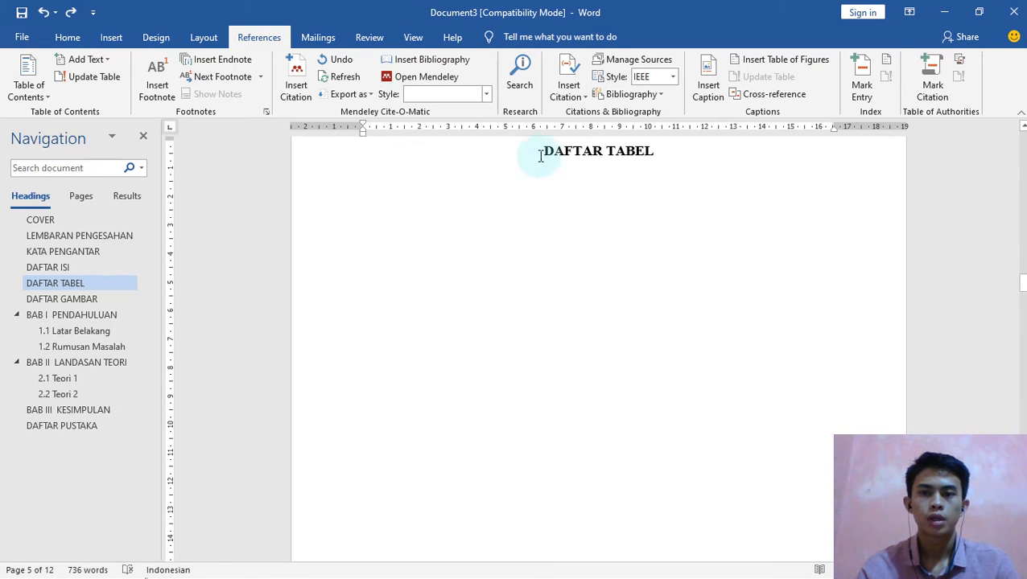
Insert a table of figures below the DAFTAR TABEL heading for the first "Tabel 1." caption label, using the Table of Figures style.
{"action": "left_click", "coordinate": [752, 63]}
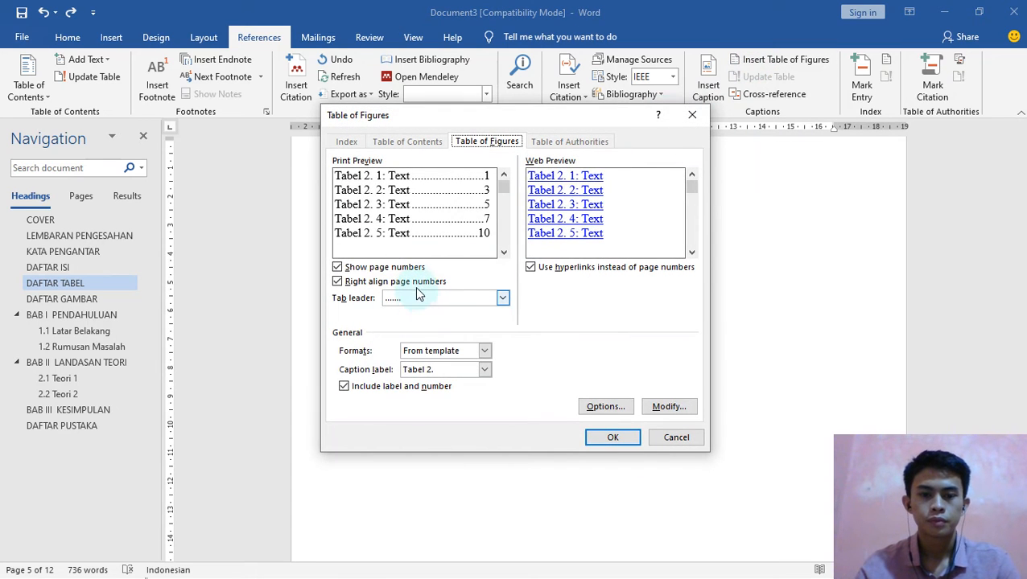
{"action": "left_click", "coordinate": [484, 371]}
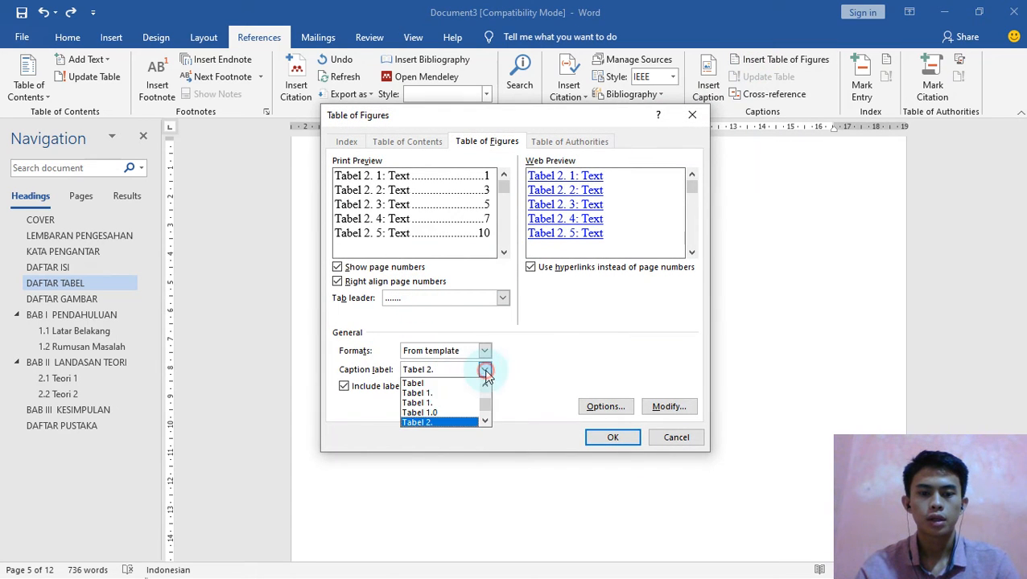
{"action": "left_click", "coordinate": [444, 393]}
{"action": "left_click", "coordinate": [668, 407]}
{"action": "left_click", "coordinate": [601, 334]}
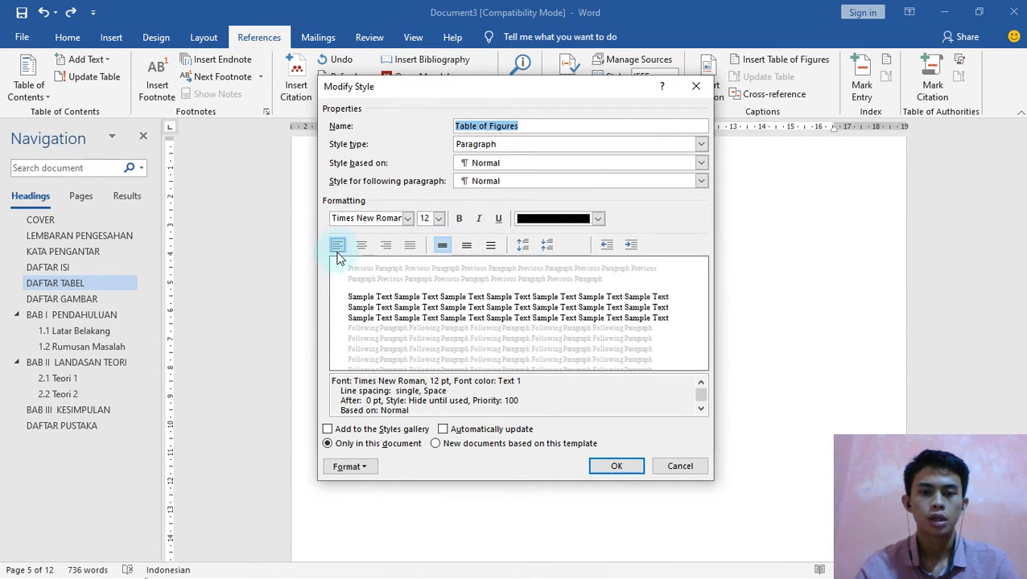
{"action": "left_click", "coordinate": [616, 466]}
{"action": "left_click", "coordinate": [549, 412]}
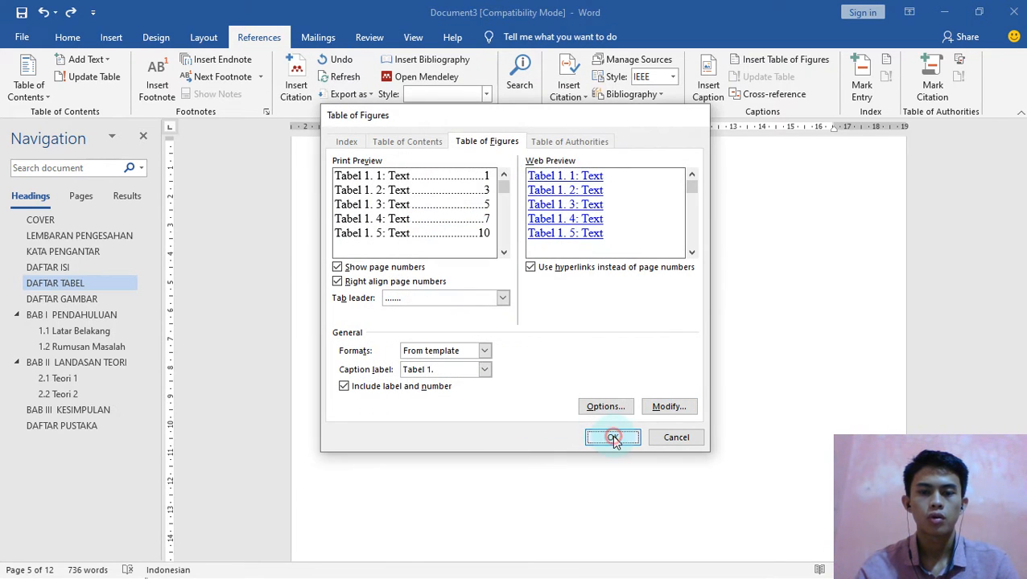
{"action": "left_click", "coordinate": [613, 438]}
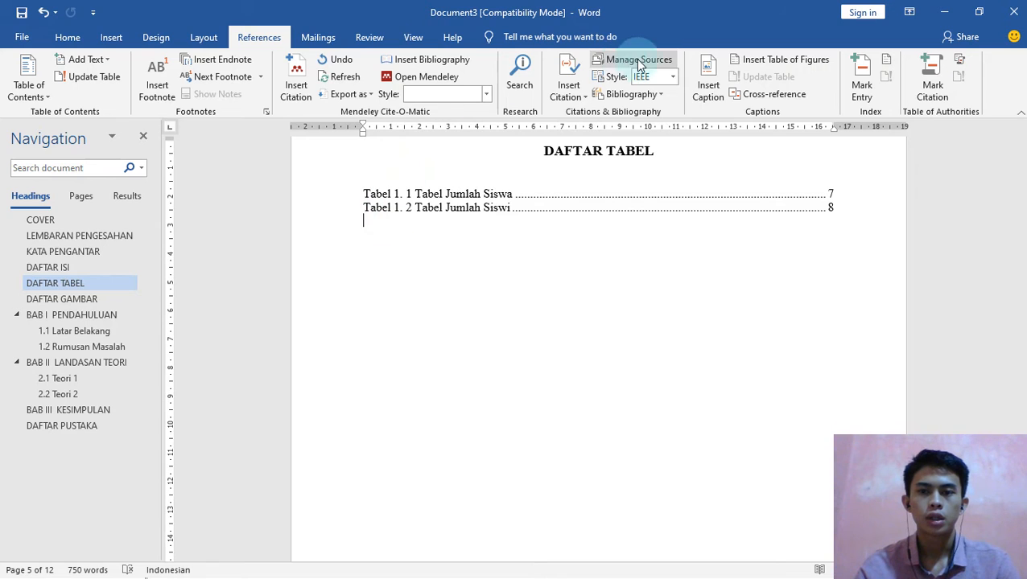
Insert a table of figures for the "Tabel 2." caption label below the existing list, using the Table of Figures style.
{"action": "left_click", "coordinate": [755, 62]}
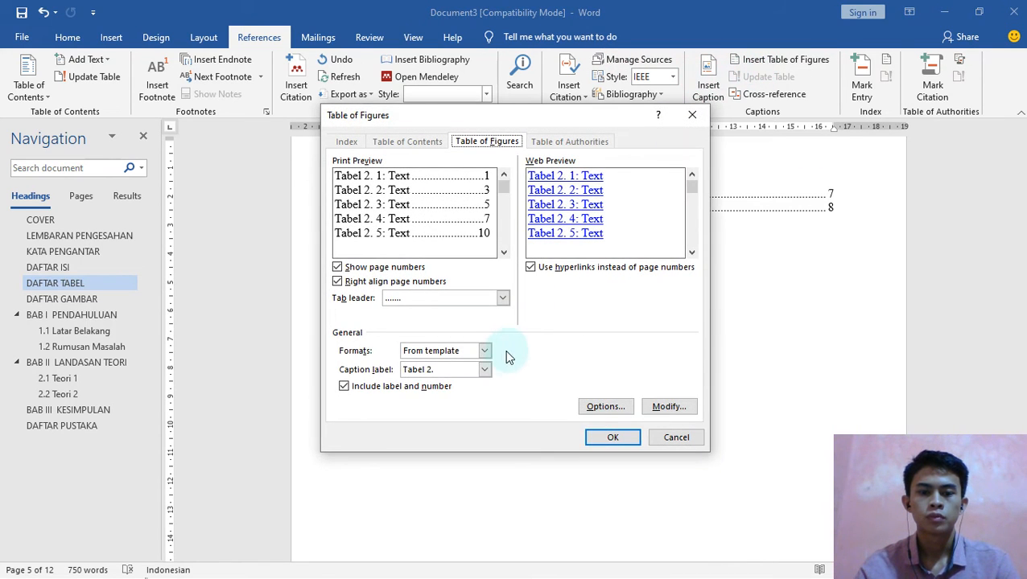
{"action": "left_click", "coordinate": [486, 371]}
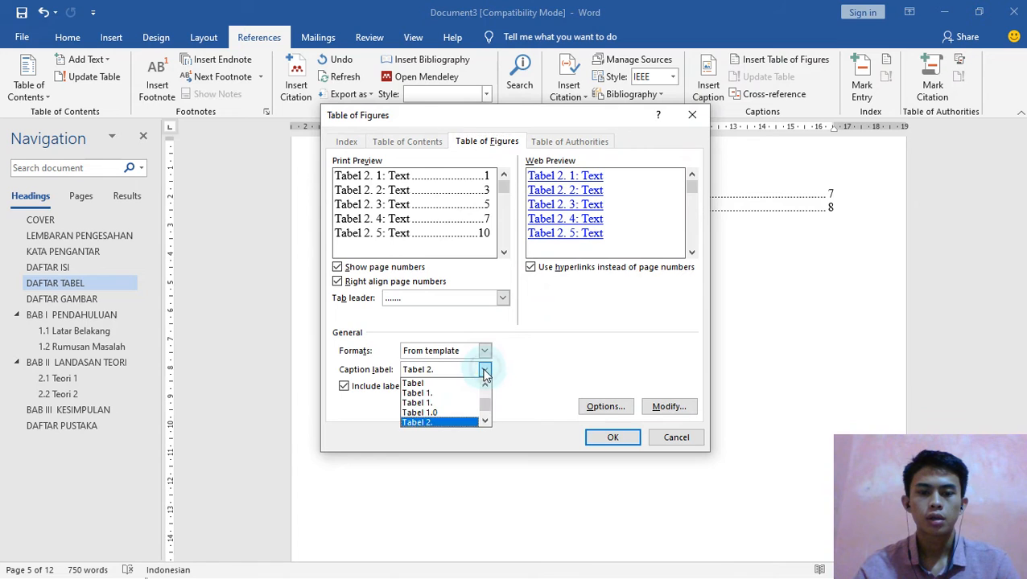
{"action": "left_click", "coordinate": [450, 426]}
{"action": "left_click", "coordinate": [667, 407]}
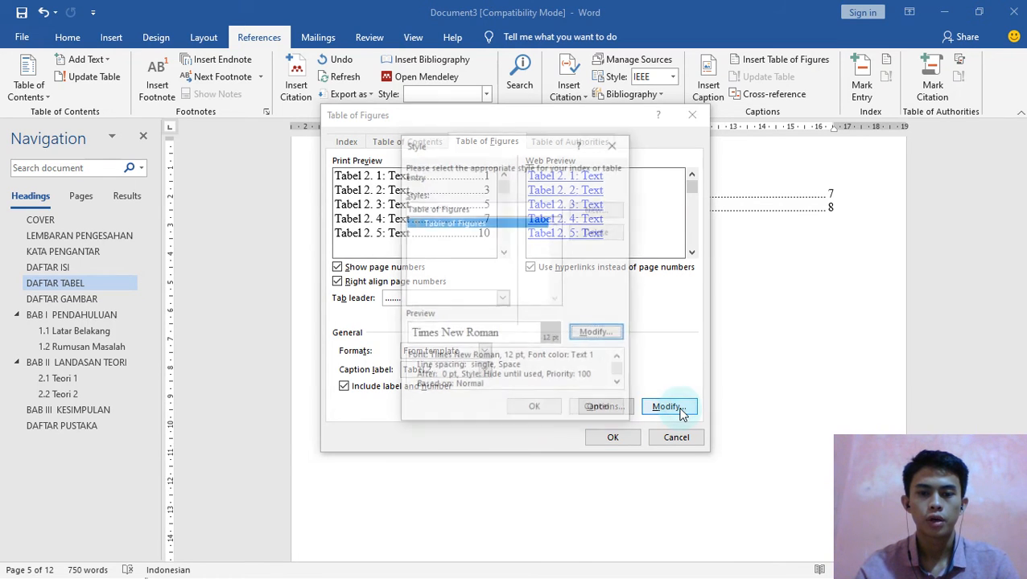
{"action": "left_click", "coordinate": [597, 334]}
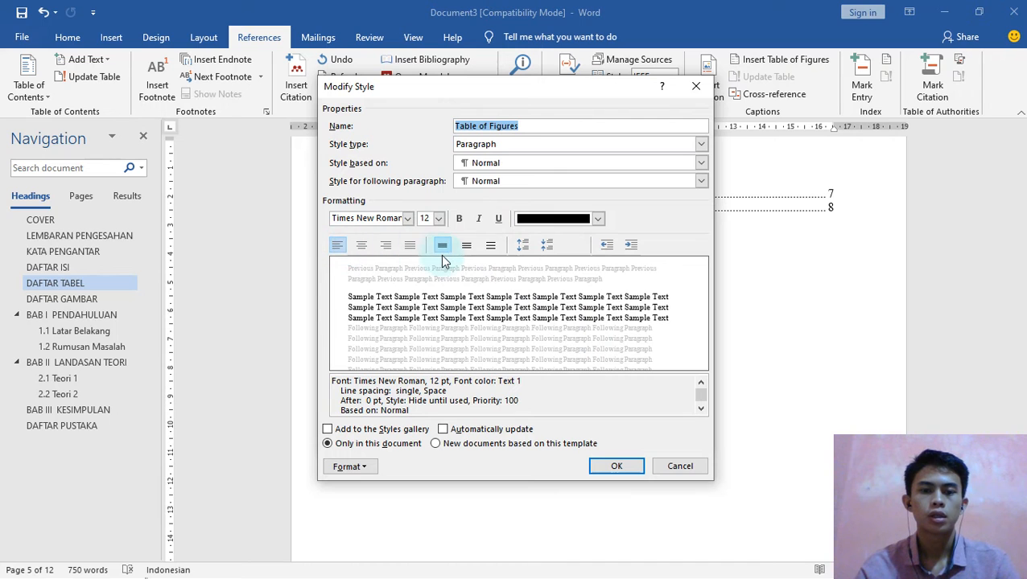
{"action": "left_click", "coordinate": [615, 466]}
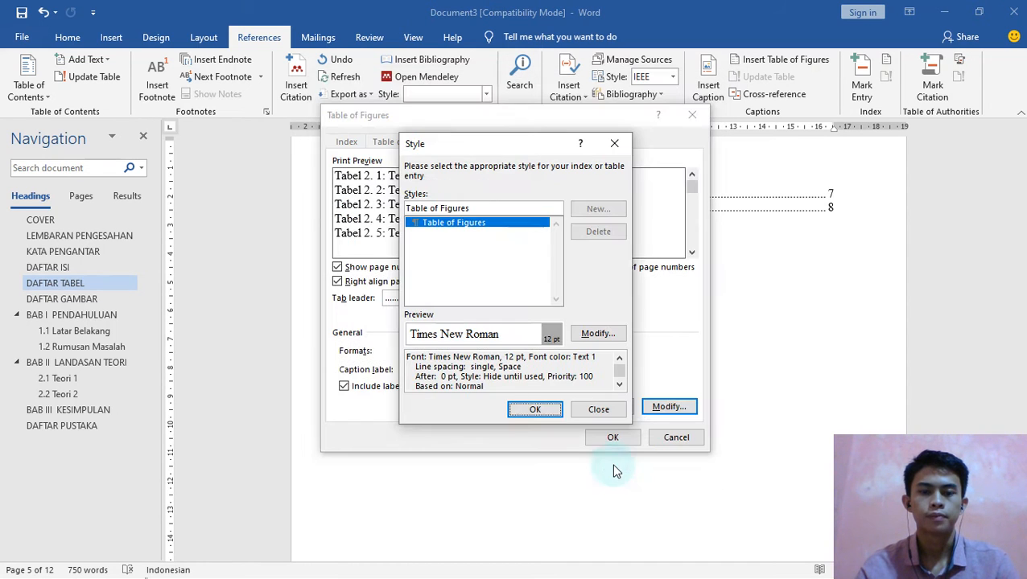
{"action": "left_click", "coordinate": [543, 409]}
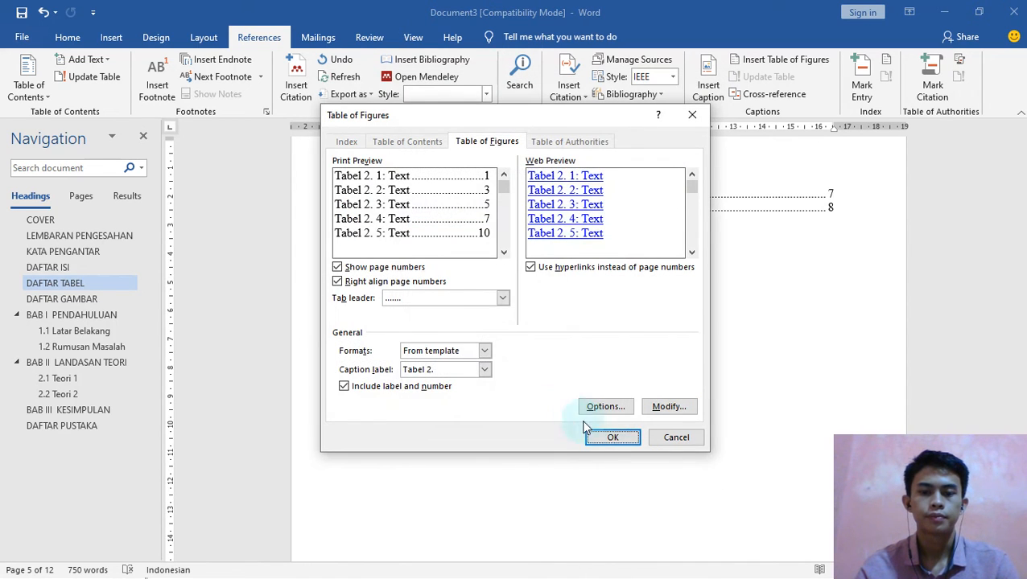
{"action": "left_click", "coordinate": [613, 439]}
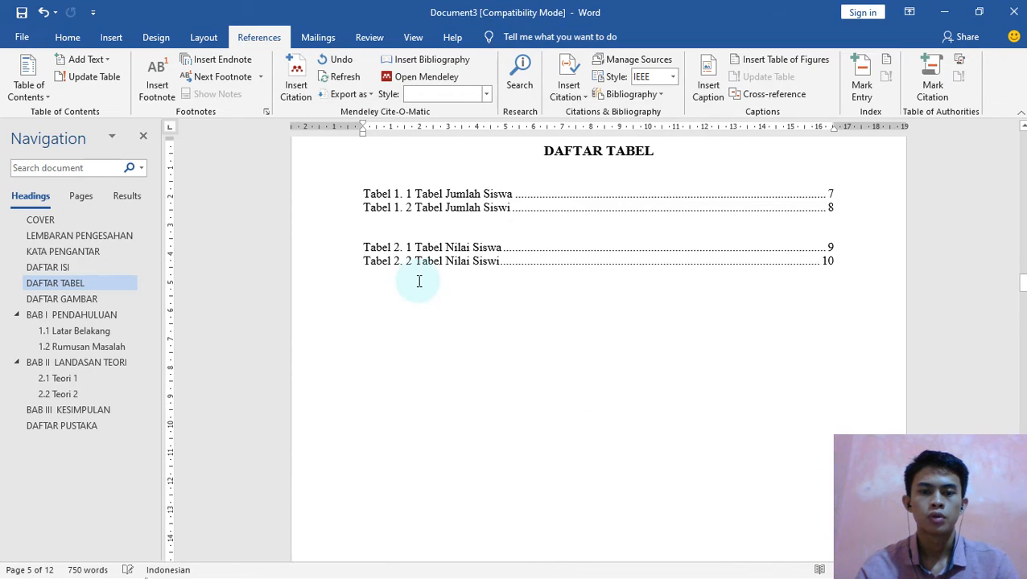
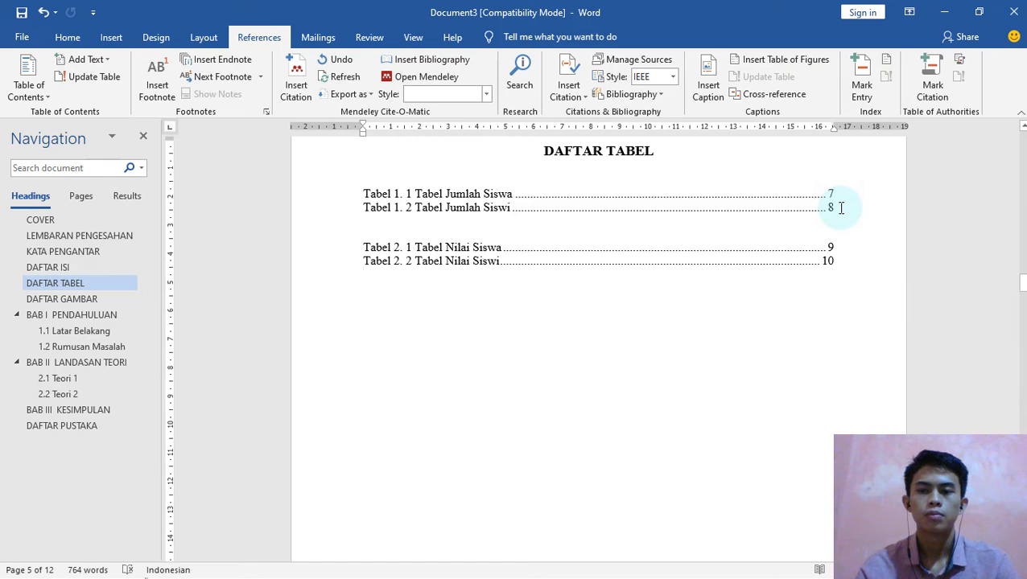
Remove the blank line between the "Tabel 1." and "Tabel 2." lists on the DAFTAR TABEL page.
{"action": "left_click", "coordinate": [839, 208]}
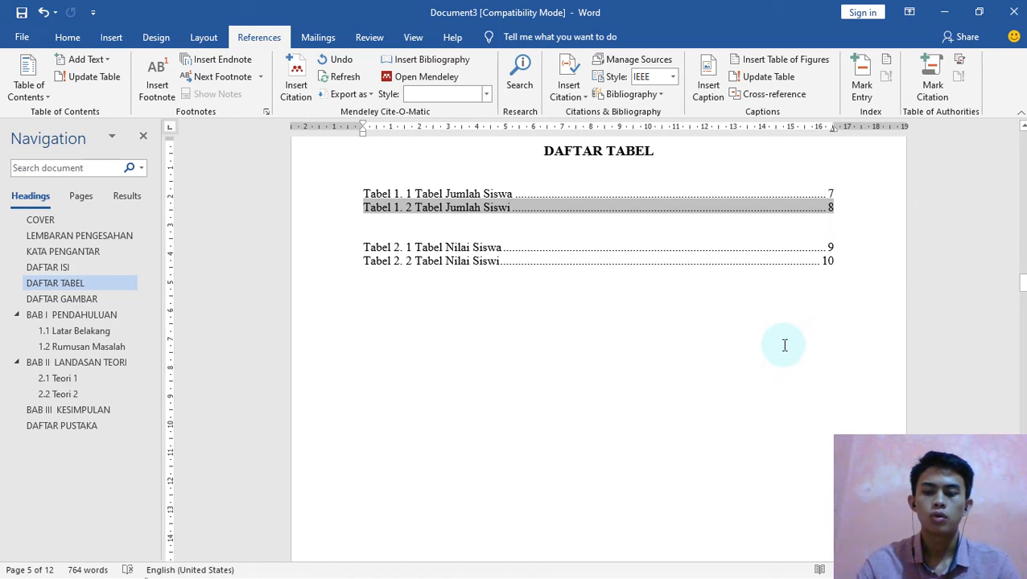
{"action": "key", "text": "ctrl+z"}
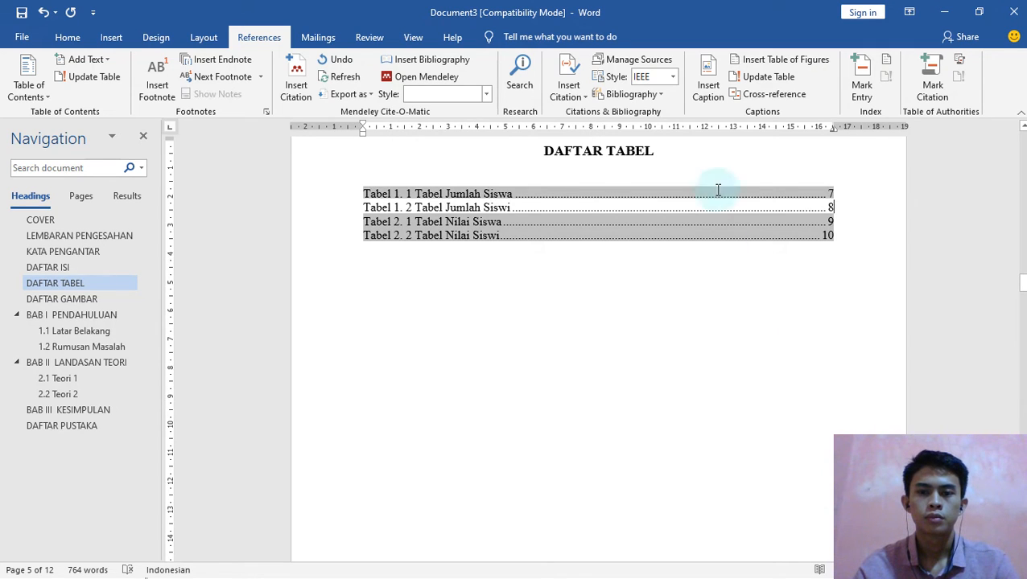
{"action": "left_click", "coordinate": [668, 151]}
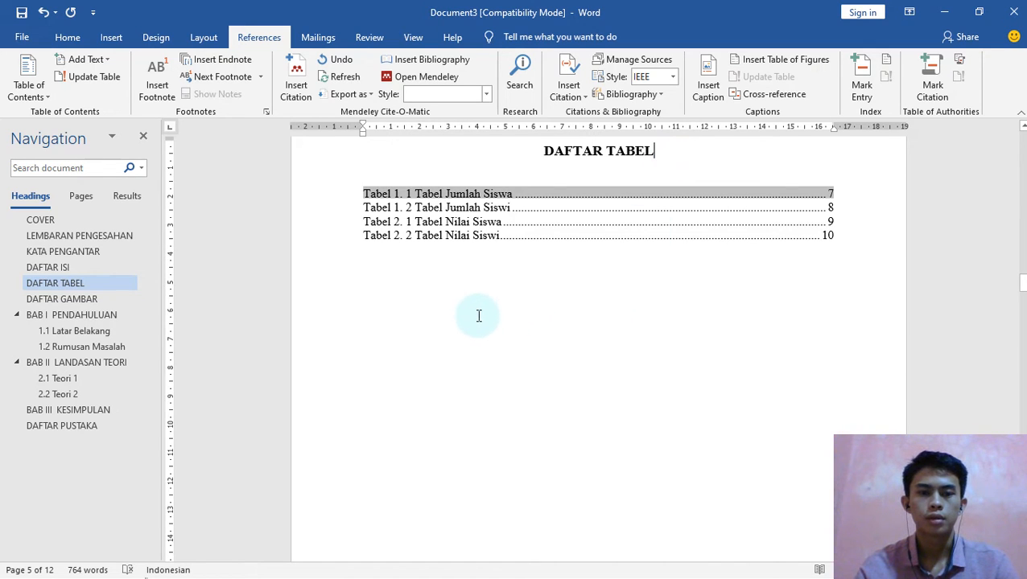
Insert the picture "download (2)" from the device's Pictures folder on a new line below the Tabel Jumlah Siswa table in section 1.1.
{"action": "left_click", "coordinate": [71, 298]}
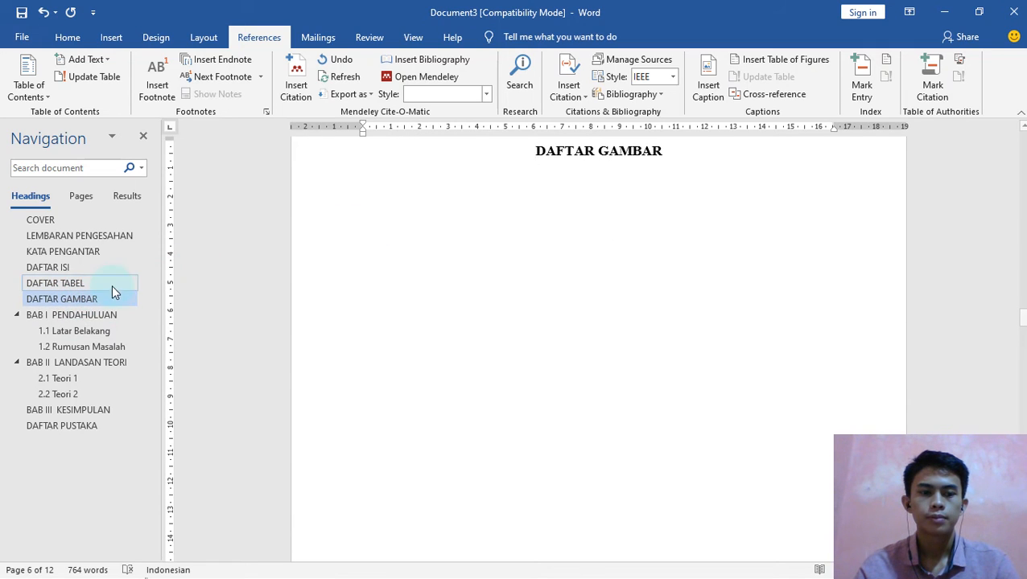
{"action": "left_click", "coordinate": [79, 336]}
{"action": "scroll", "coordinate": [596, 286], "scroll_direction": "down", "scroll_amount": 3}
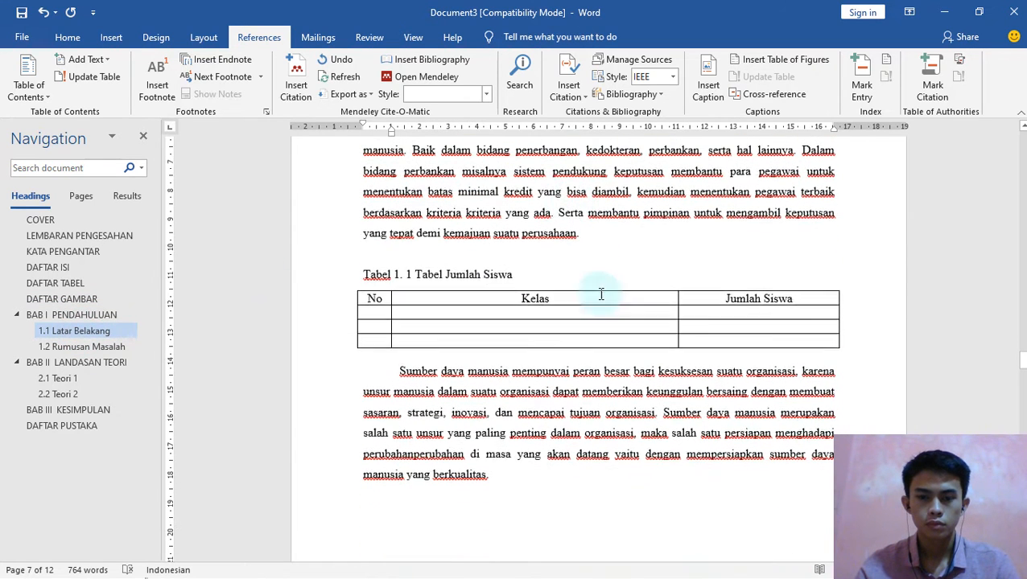
{"action": "left_click", "coordinate": [380, 351]}
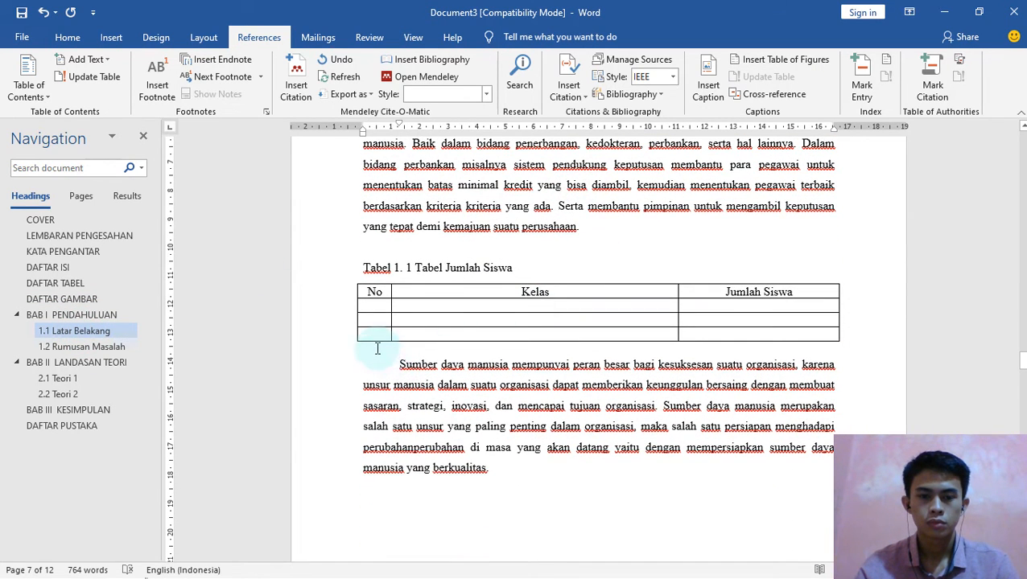
{"action": "key", "text": "Return"}
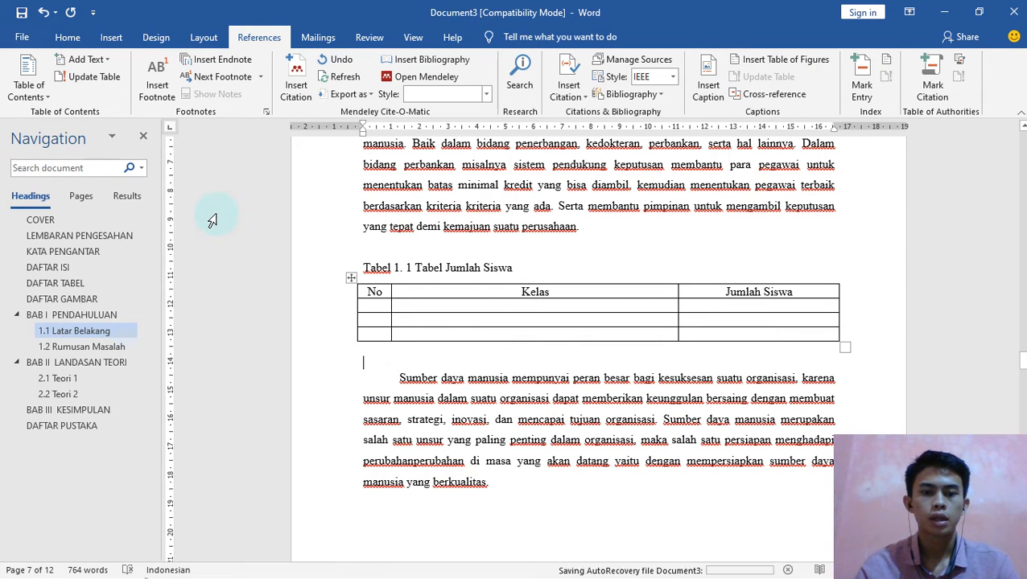
{"action": "left_click", "coordinate": [111, 41]}
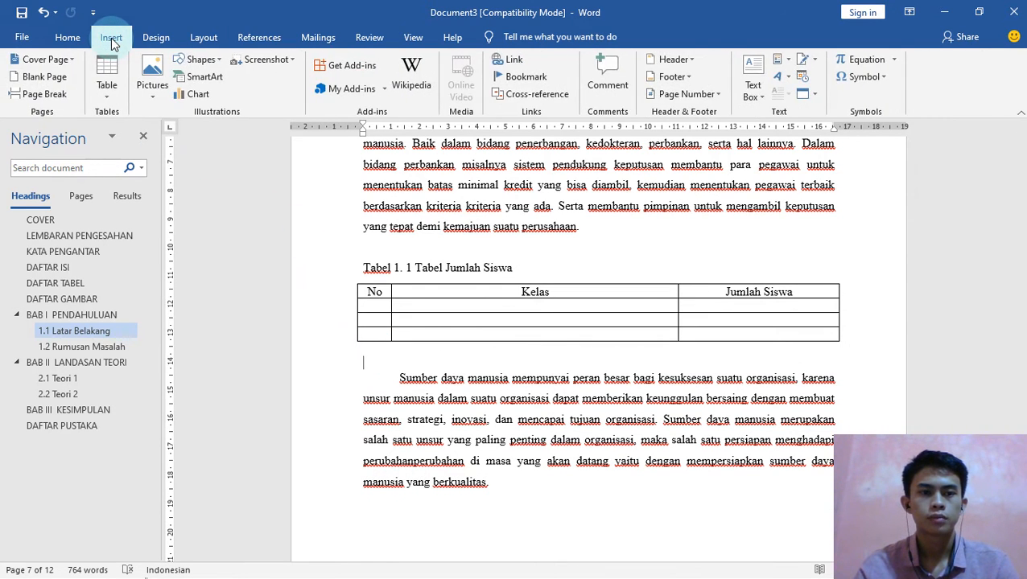
{"action": "left_click", "coordinate": [157, 81]}
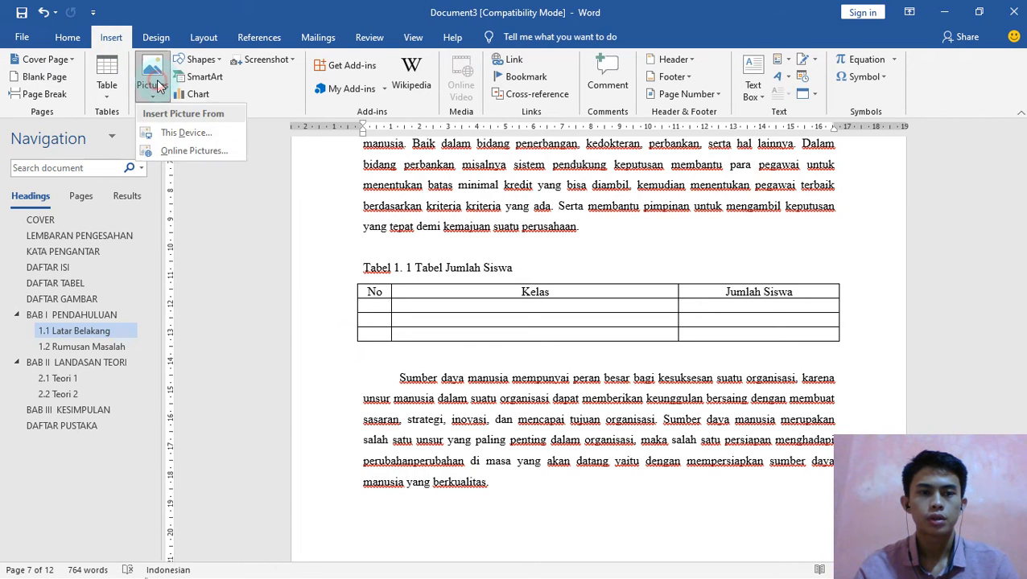
{"action": "left_click", "coordinate": [200, 135]}
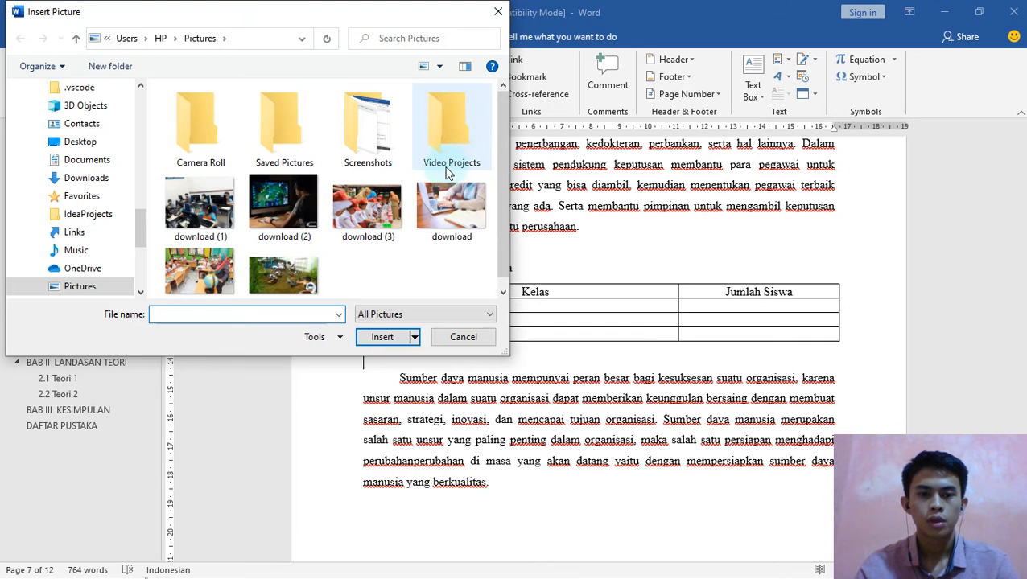
{"action": "left_click", "coordinate": [281, 210]}
{"action": "left_click", "coordinate": [380, 338]}
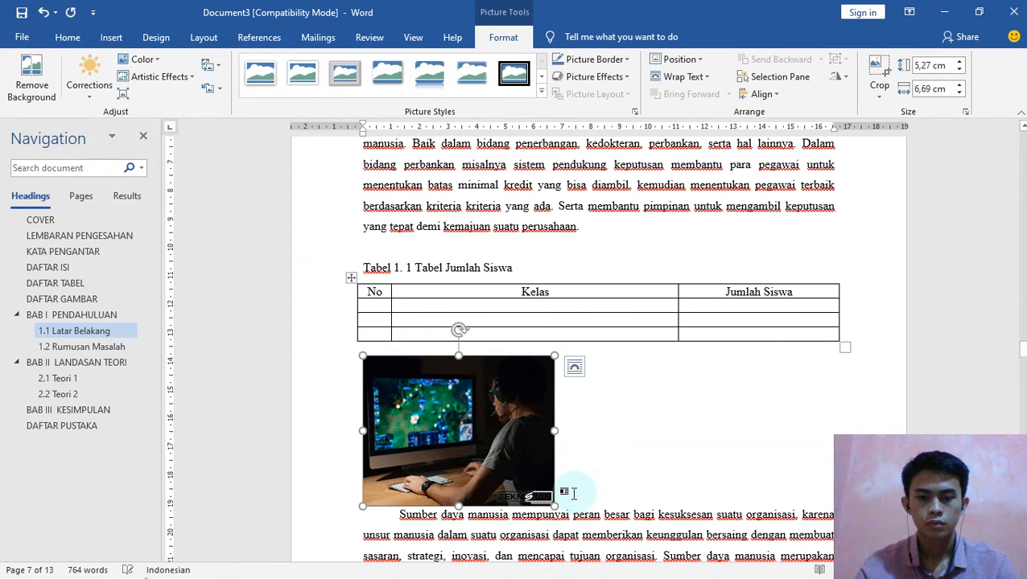
Add the title line "Gambar Seseorang Bermain Game" directly below the inserted picture.
{"action": "left_click", "coordinate": [575, 496]}
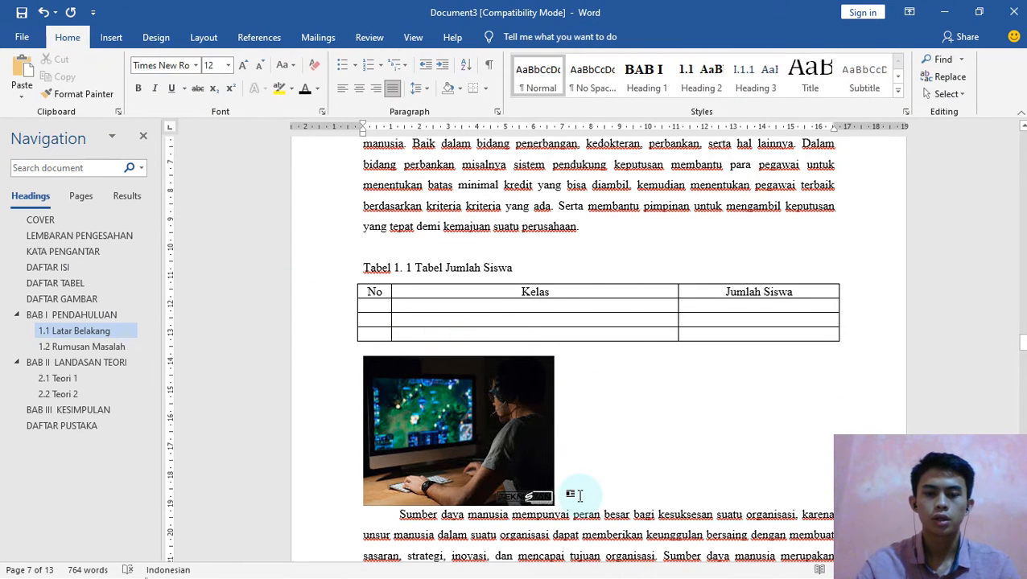
{"action": "key", "text": "Return"}
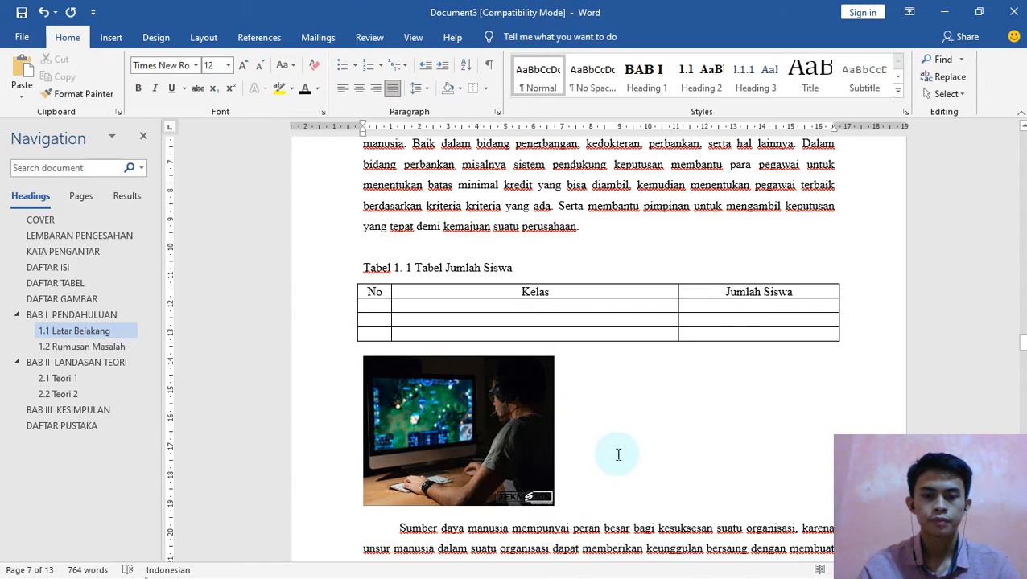
{"action": "scroll", "coordinate": [619, 443], "scroll_direction": "down", "scroll_amount": 3}
{"action": "scroll", "coordinate": [649, 419], "scroll_direction": "down", "scroll_amount": 1}
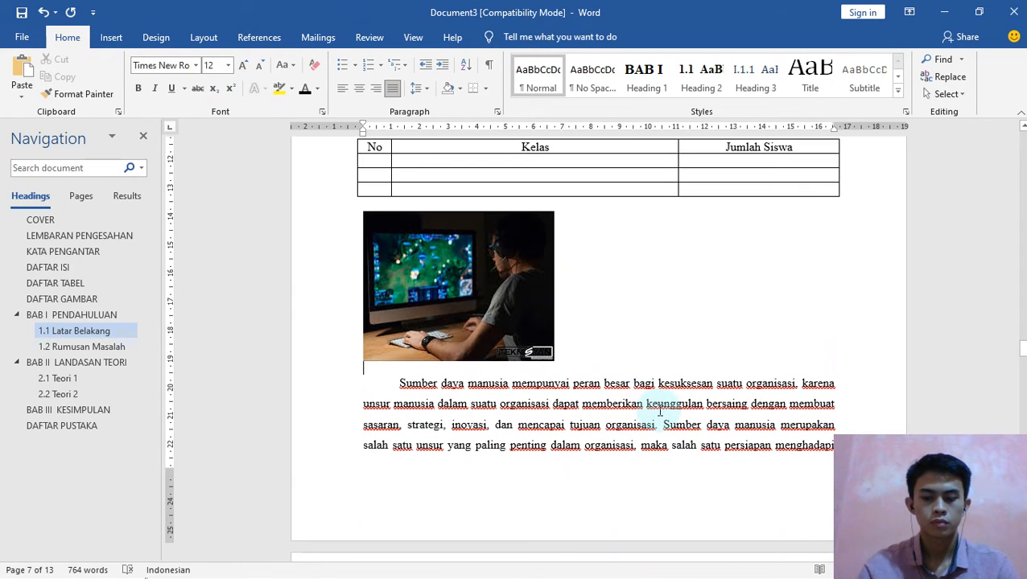
{"action": "type", "text": "Gambar Se"}
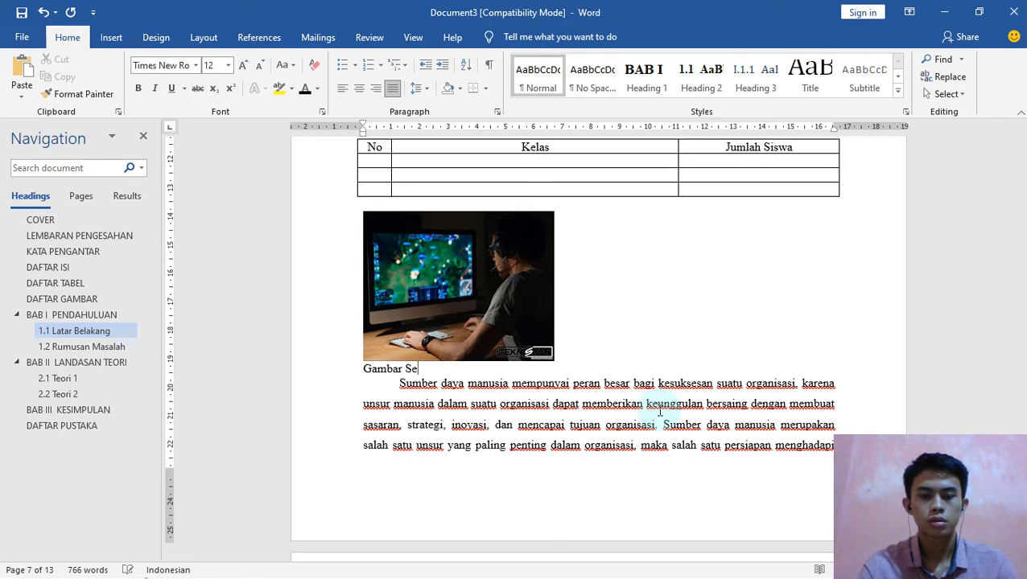
{"action": "type", "text": "se"}
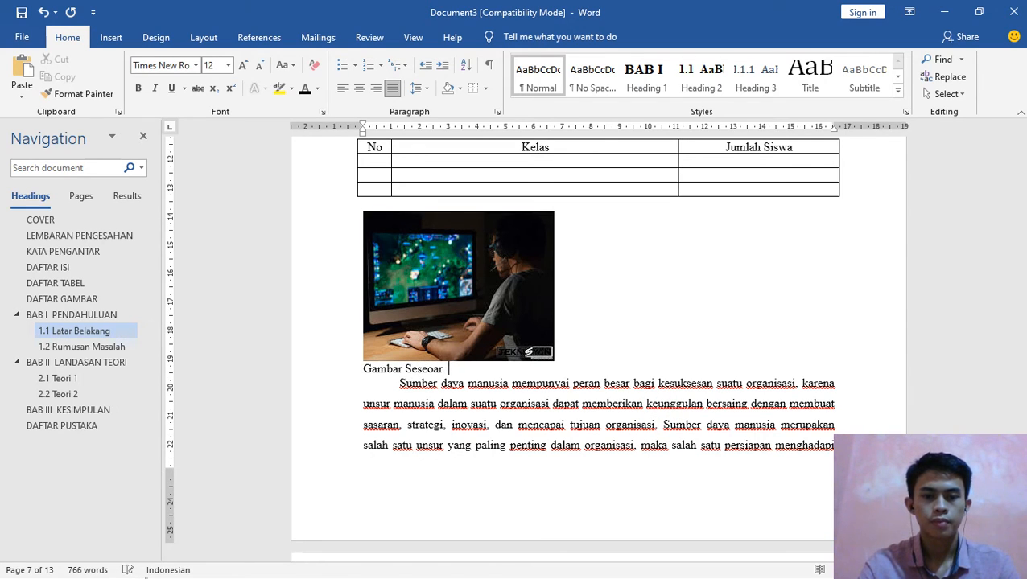
{"action": "type", "text": "orang Bermai"}
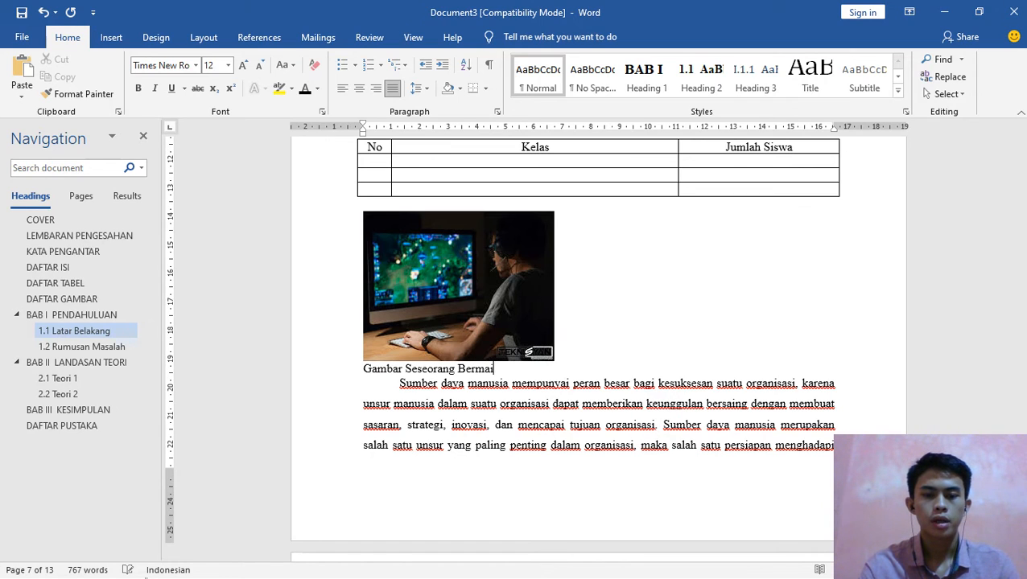
{"action": "type", "text": "n GA"}
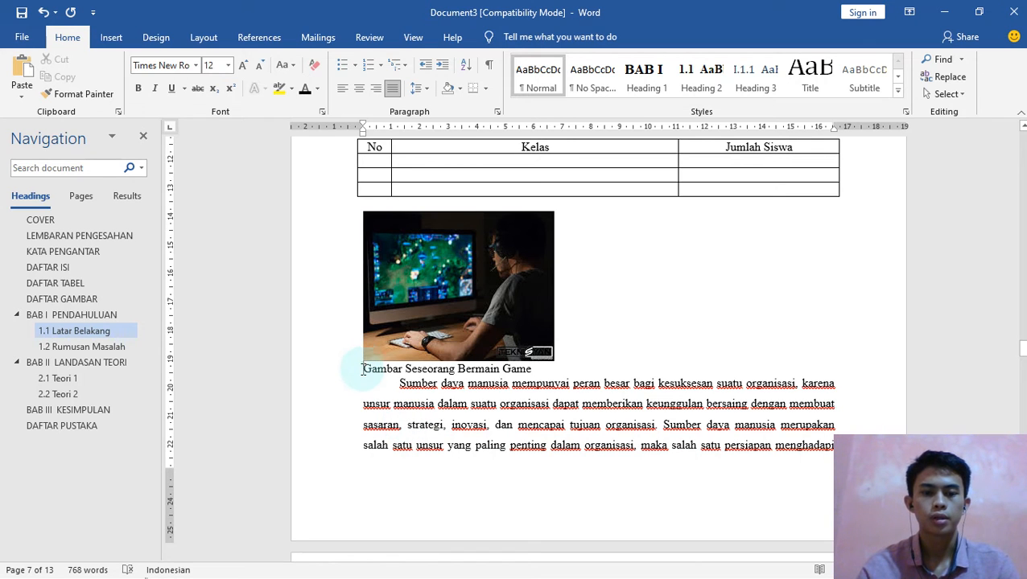
Insert a caption with the new label "Gambar 1." in front of the picture title "Gambar Seseorang Bermain Game".
{"action": "left_click", "coordinate": [258, 37]}
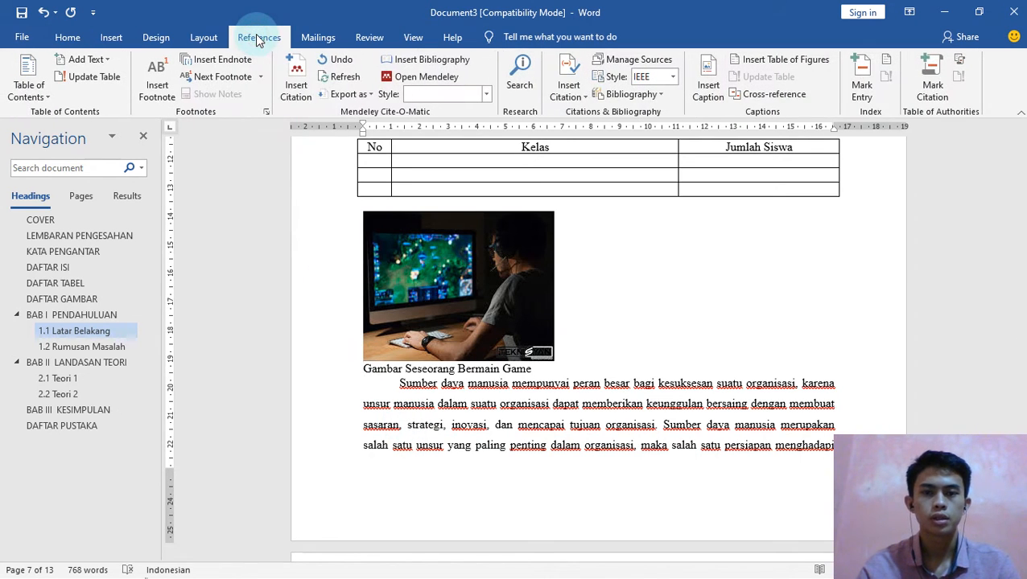
{"action": "left_click", "coordinate": [710, 91]}
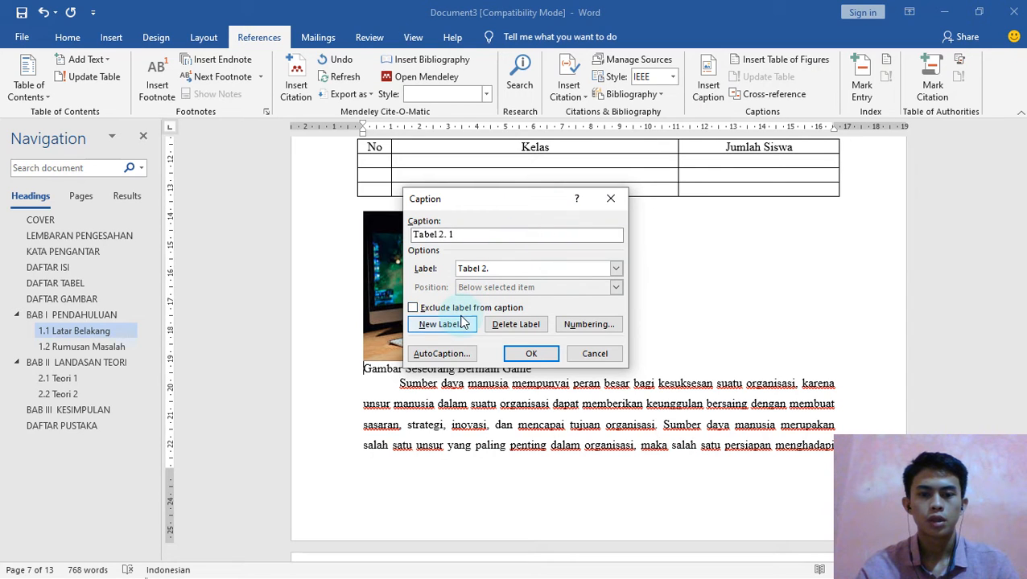
{"action": "left_click", "coordinate": [441, 324]}
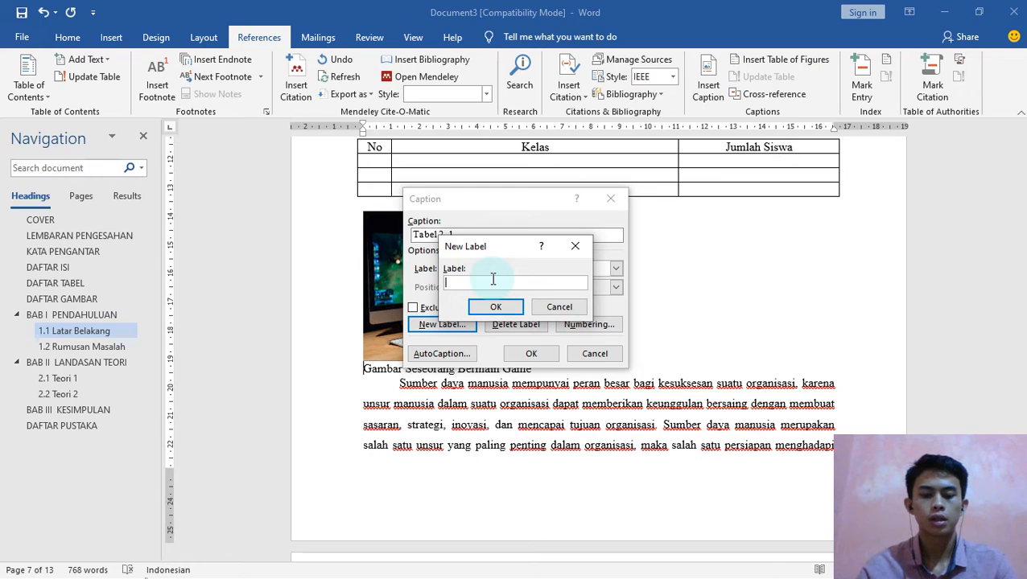
{"action": "type", "text": "Gambar"}
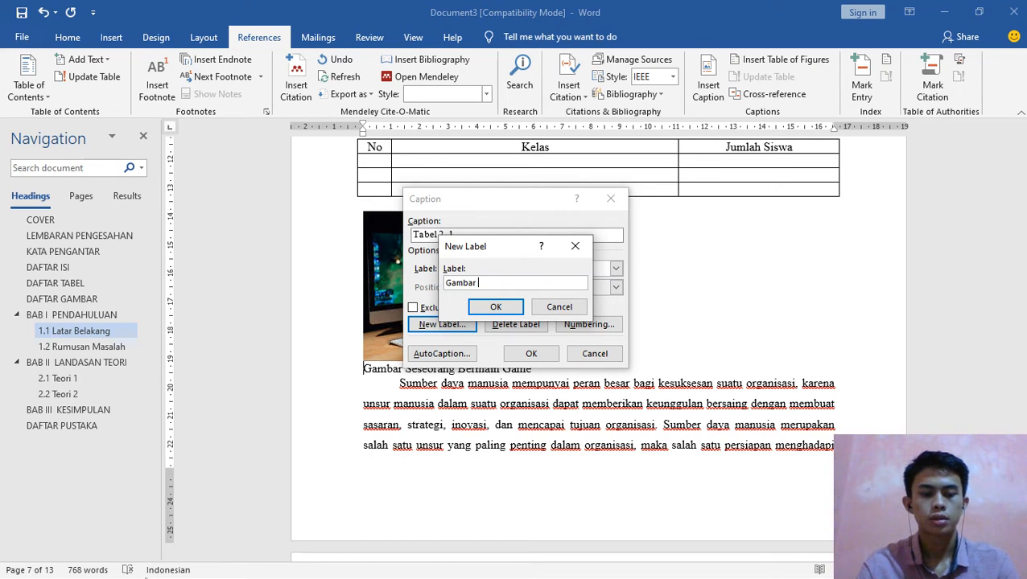
{"action": "type", "text": "1."}
{"action": "left_click", "coordinate": [496, 307]}
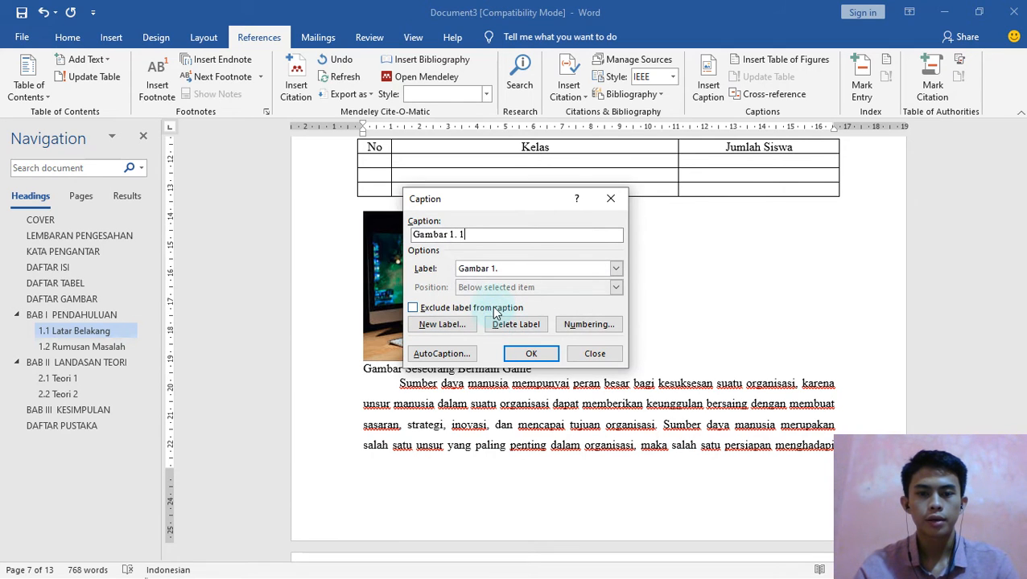
{"action": "left_click", "coordinate": [531, 354]}
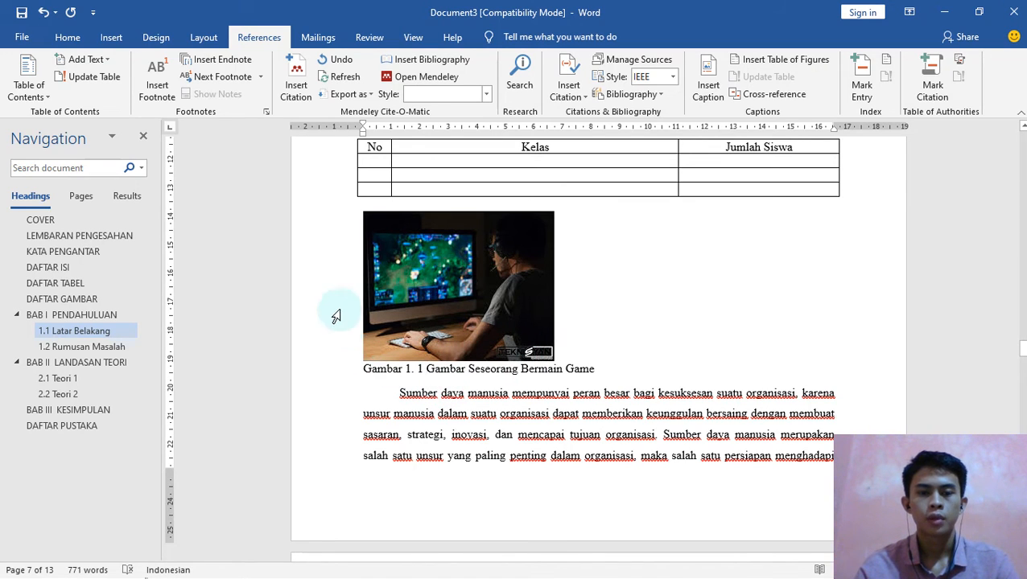
Center the gaming picture and its "Gambar 1. 1" caption.
{"action": "mouse_move", "coordinate": [349, 217]}
{"action": "left_mouse_down"}
{"action": "mouse_move", "coordinate": [391, 378]}
{"action": "mouse_move", "coordinate": [402, 364]}
{"action": "left_mouse_up"}
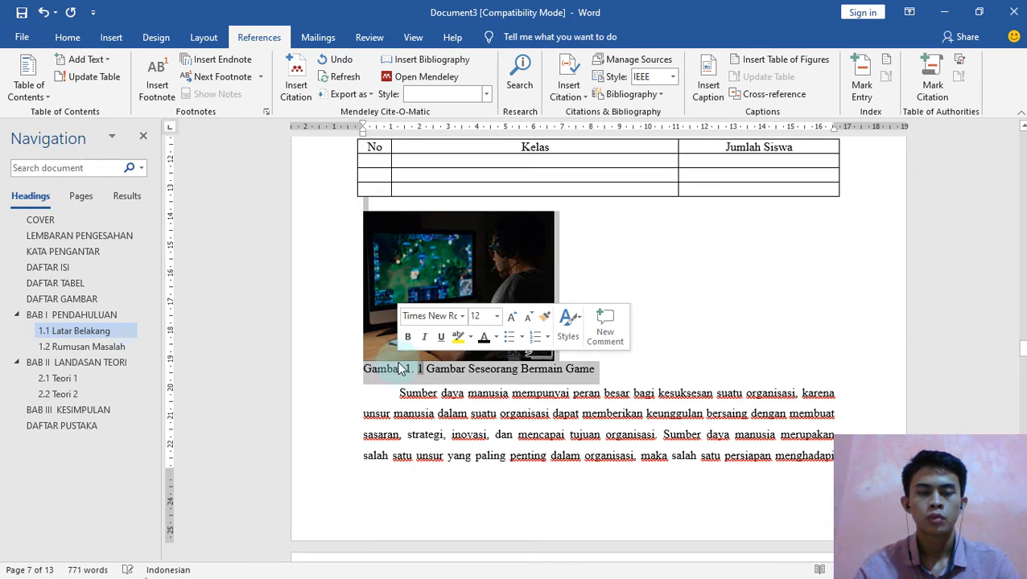
{"action": "left_click", "coordinate": [69, 38]}
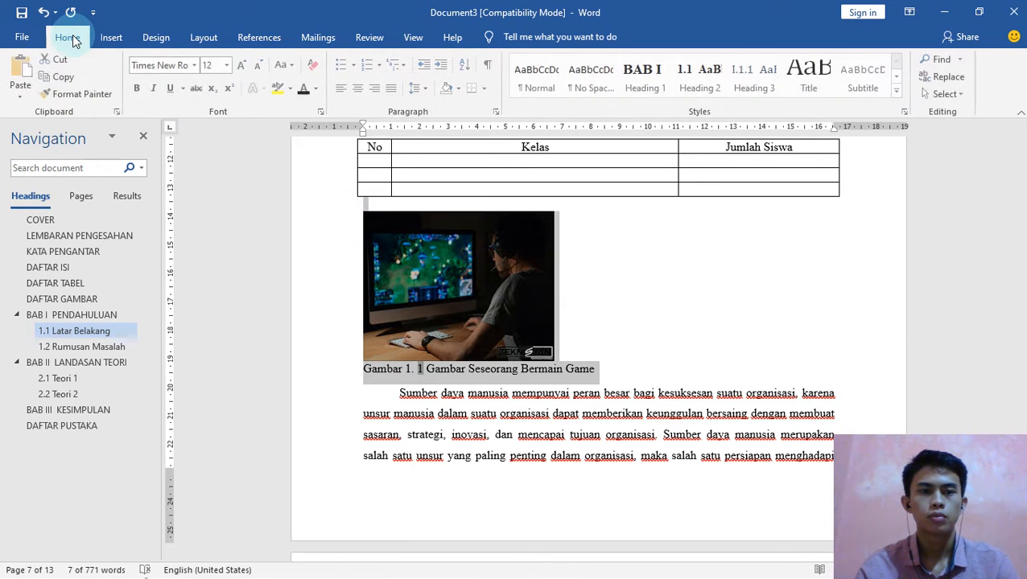
{"action": "left_click", "coordinate": [364, 90]}
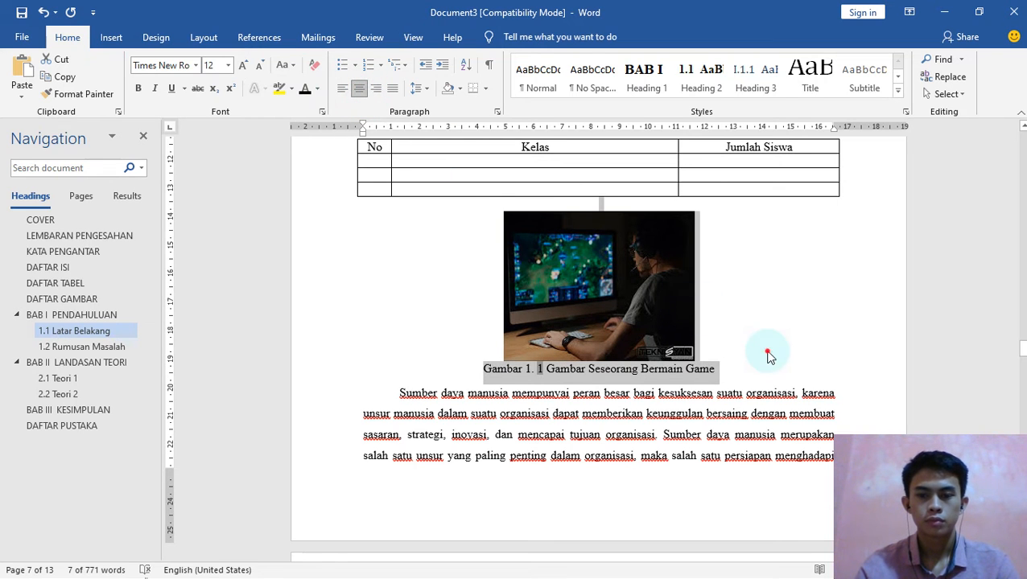
Insert the picture "images" from the device's Pictures folder on a new line below the Tabel Jumlah Siswi table in section 1.2.
{"action": "left_click", "coordinate": [699, 354]}
{"action": "scroll", "coordinate": [611, 362], "scroll_direction": "down", "scroll_amount": 10}
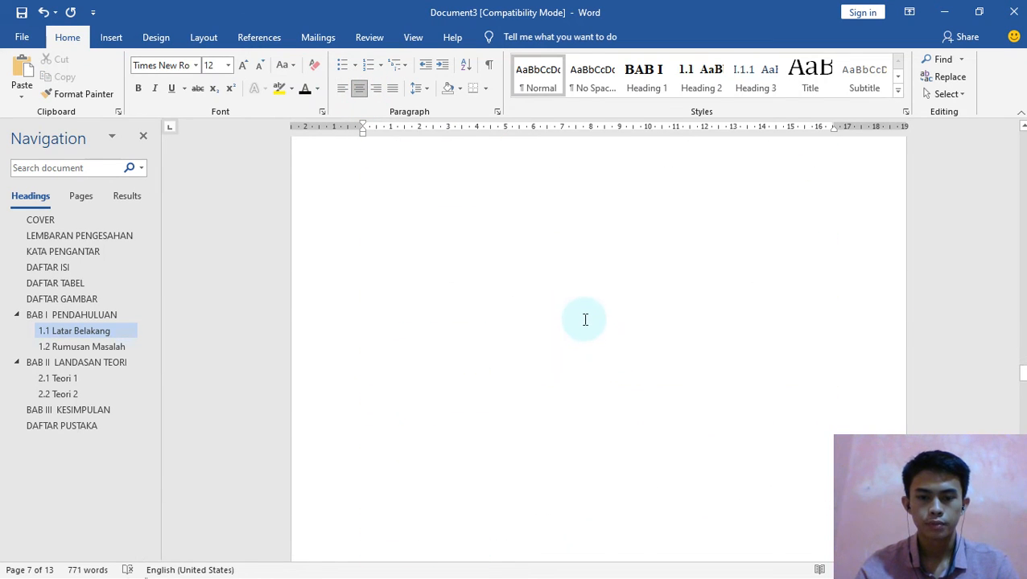
{"action": "scroll", "coordinate": [585, 319], "scroll_direction": "down", "scroll_amount": 10}
{"action": "left_click", "coordinate": [372, 339]}
{"action": "left_click", "coordinate": [371, 342]}
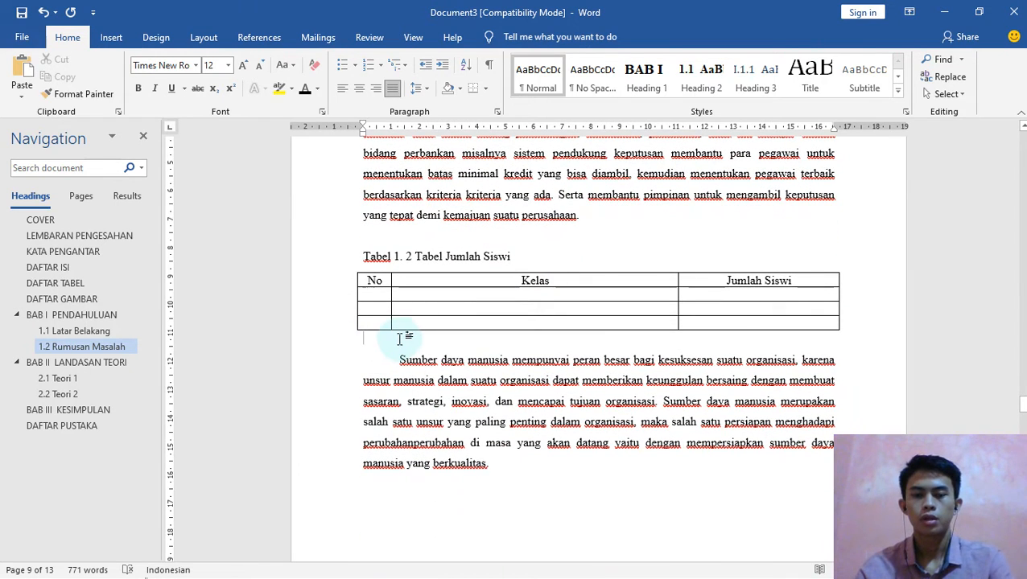
{"action": "key", "text": "Return"}
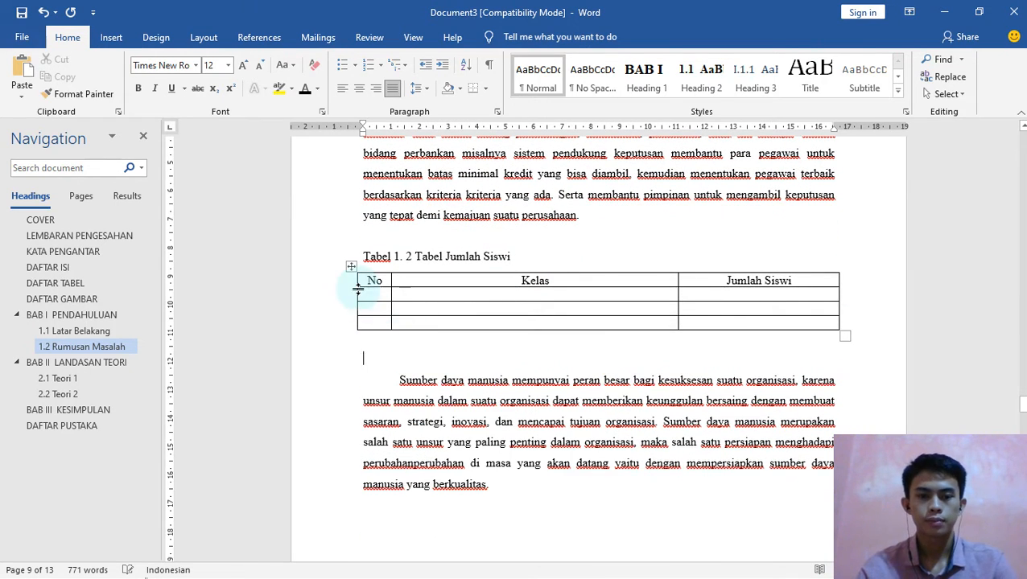
{"action": "left_click", "coordinate": [111, 37]}
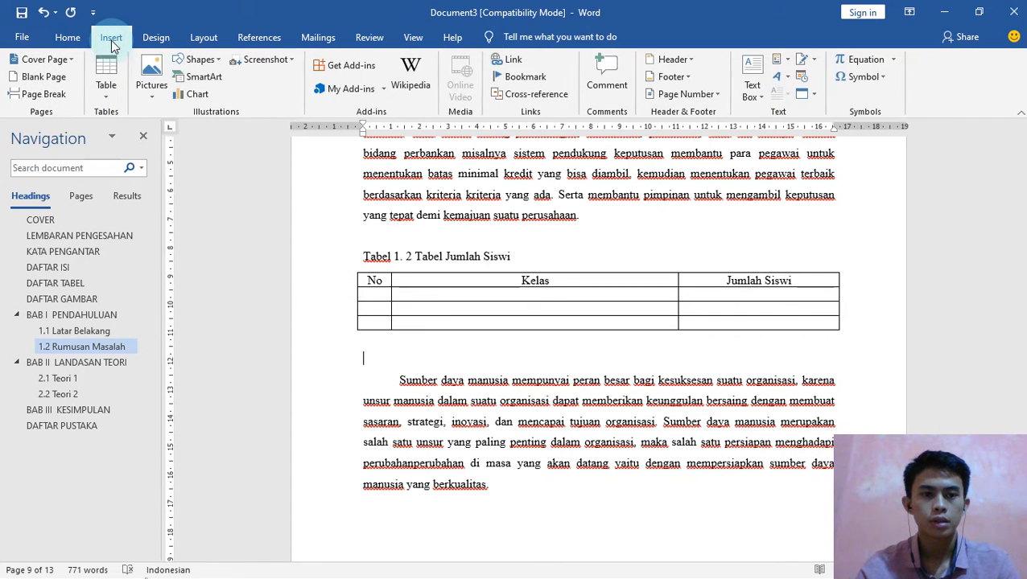
{"action": "left_click", "coordinate": [152, 86]}
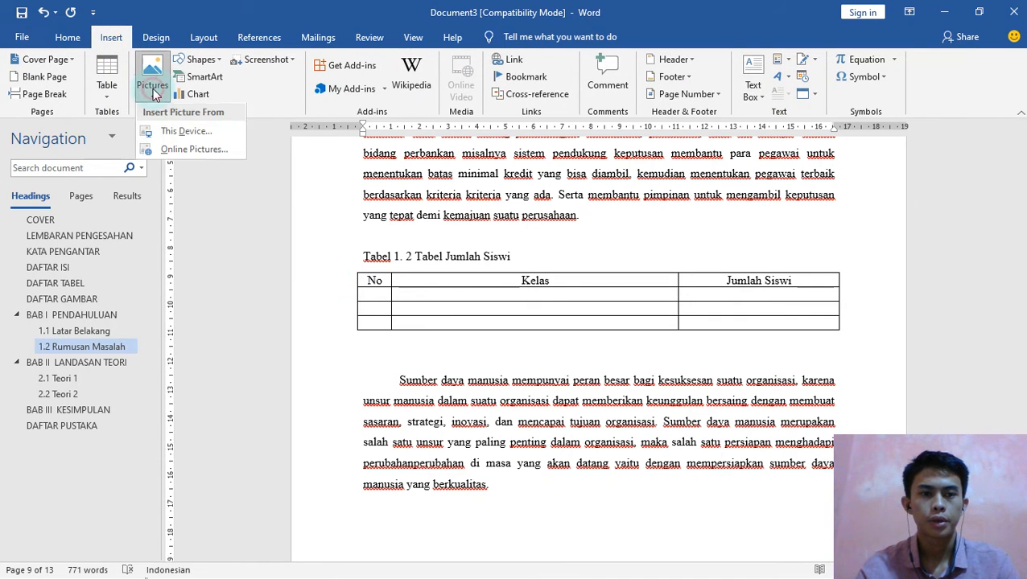
{"action": "left_click", "coordinate": [173, 138]}
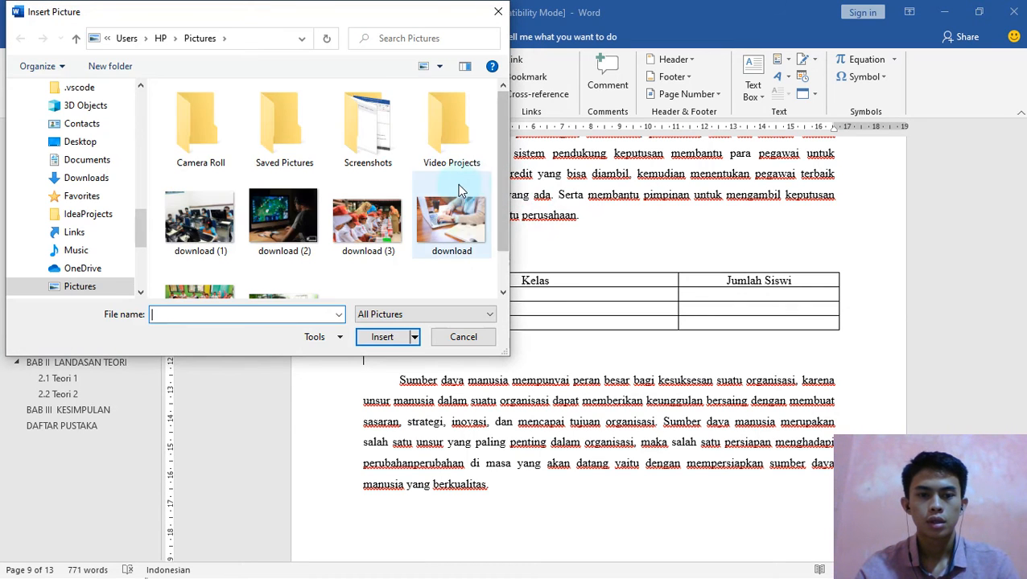
{"action": "left_click_drag", "start_coordinate": [506, 159], "coordinate": [509, 193]}
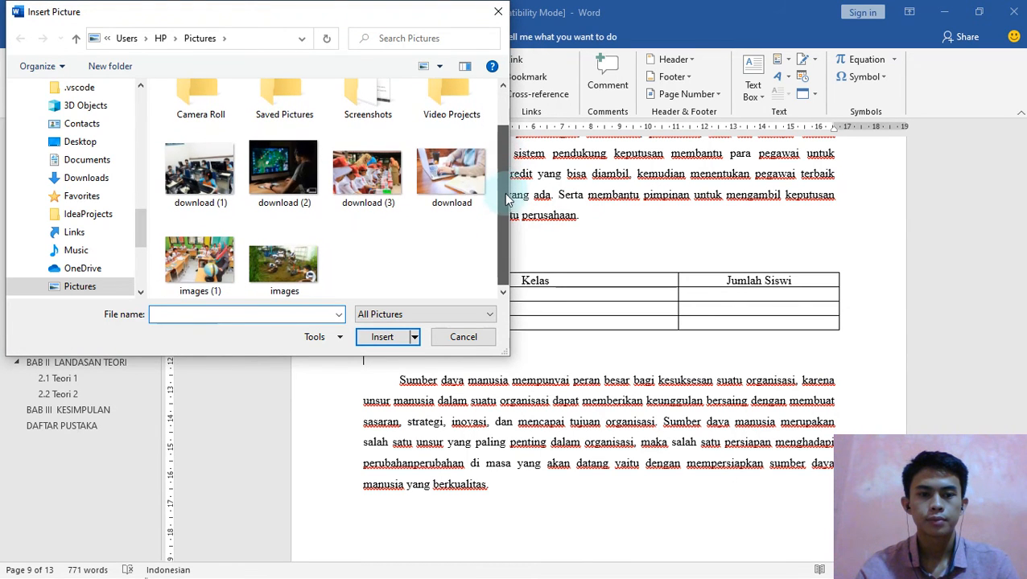
{"action": "left_click", "coordinate": [277, 251]}
{"action": "left_click", "coordinate": [383, 339]}
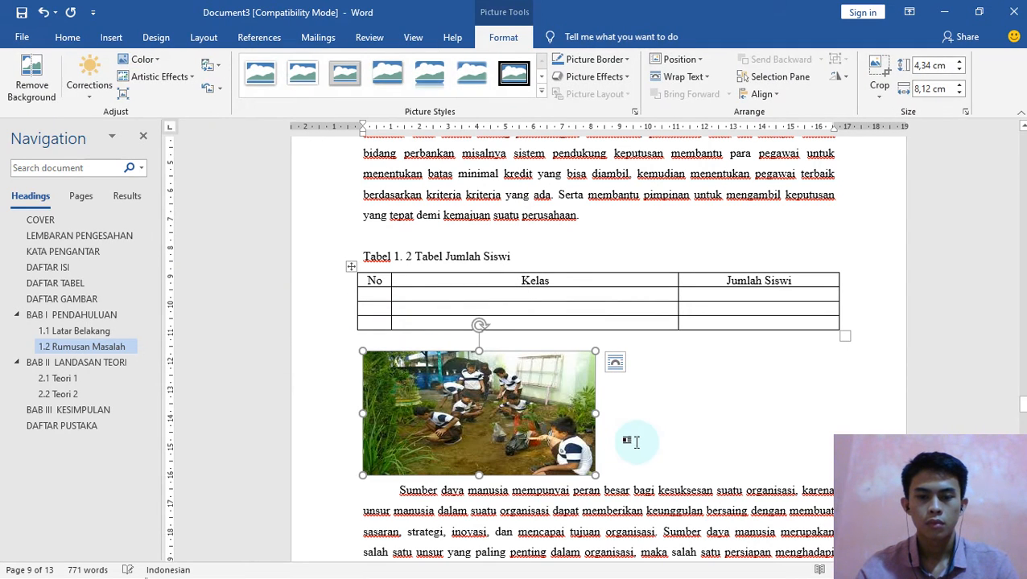
Add the title line "Gambar Siswa-Siswi Bergotongroyong" directly below the inserted picture in section 1.2.
{"action": "scroll", "coordinate": [654, 423], "scroll_direction": "down", "scroll_amount": 2}
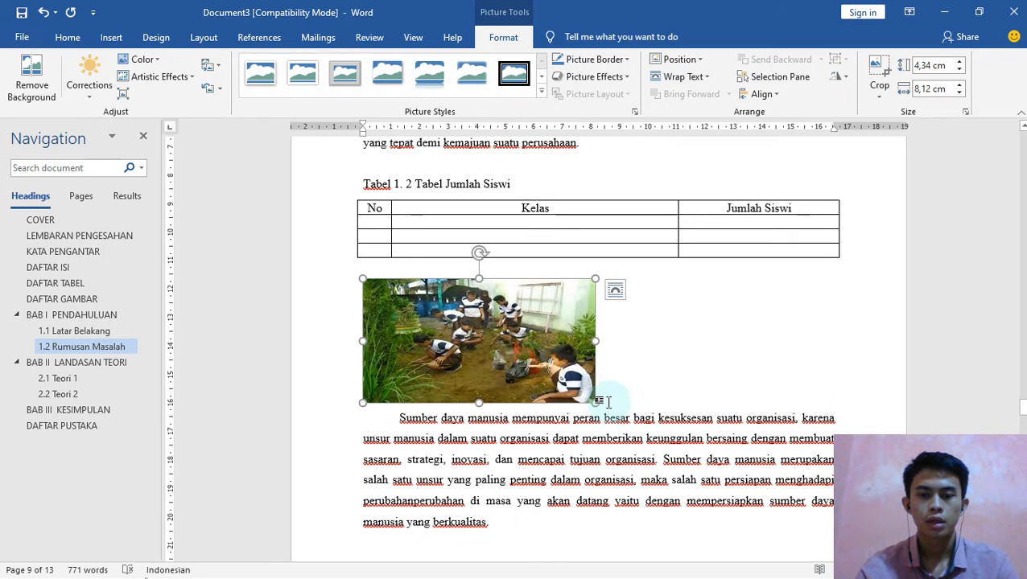
{"action": "left_click", "coordinate": [609, 398]}
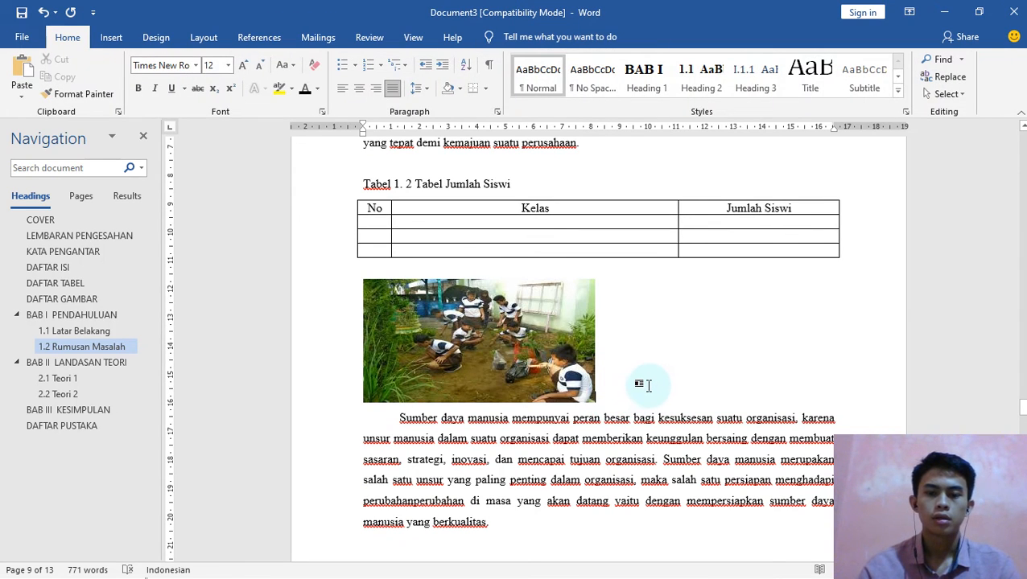
{"action": "left_click", "coordinate": [647, 386]}
{"action": "key", "text": "Return"}
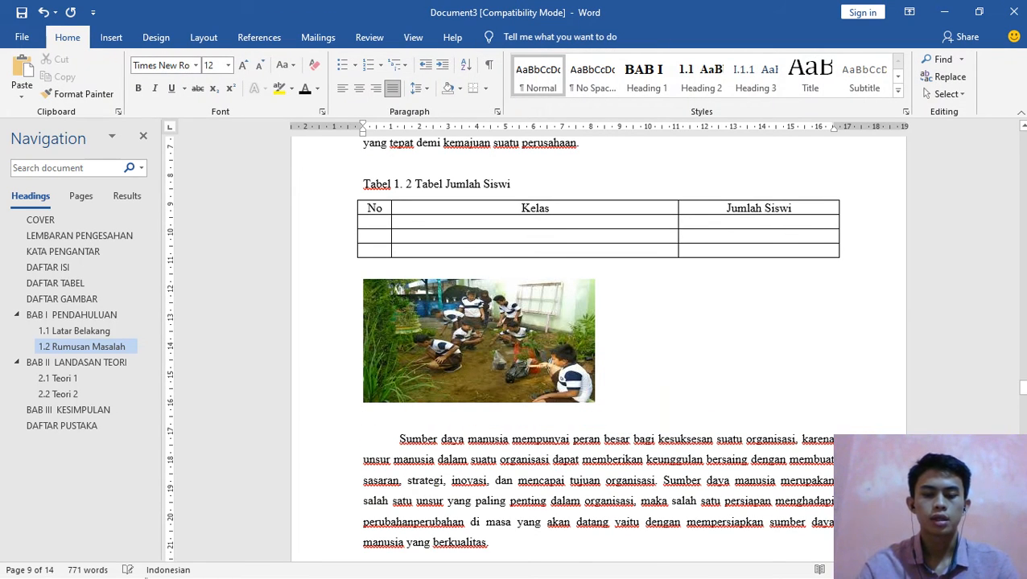
{"action": "type", "text": "G"}
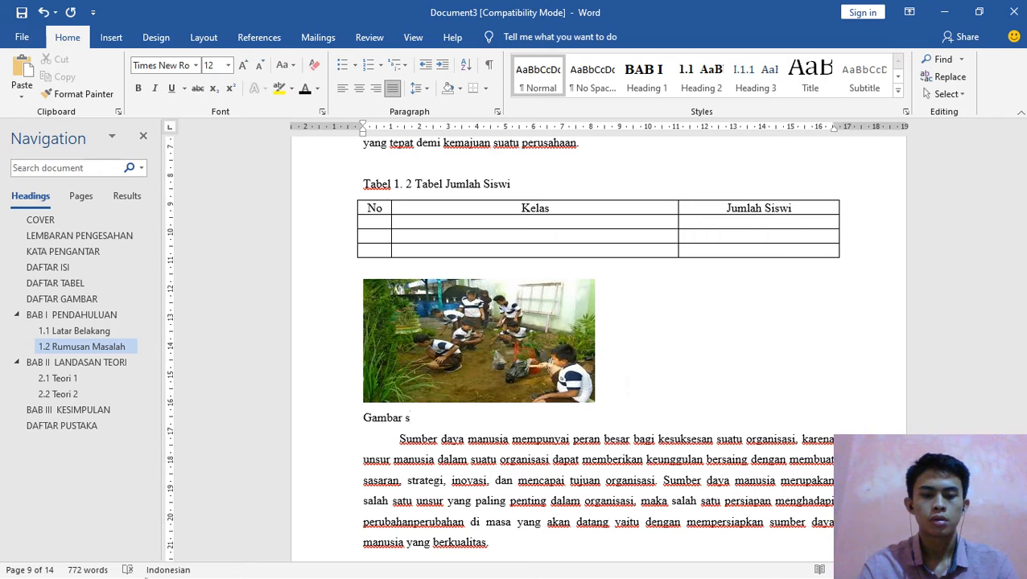
{"action": "type", "text": "ambar "}
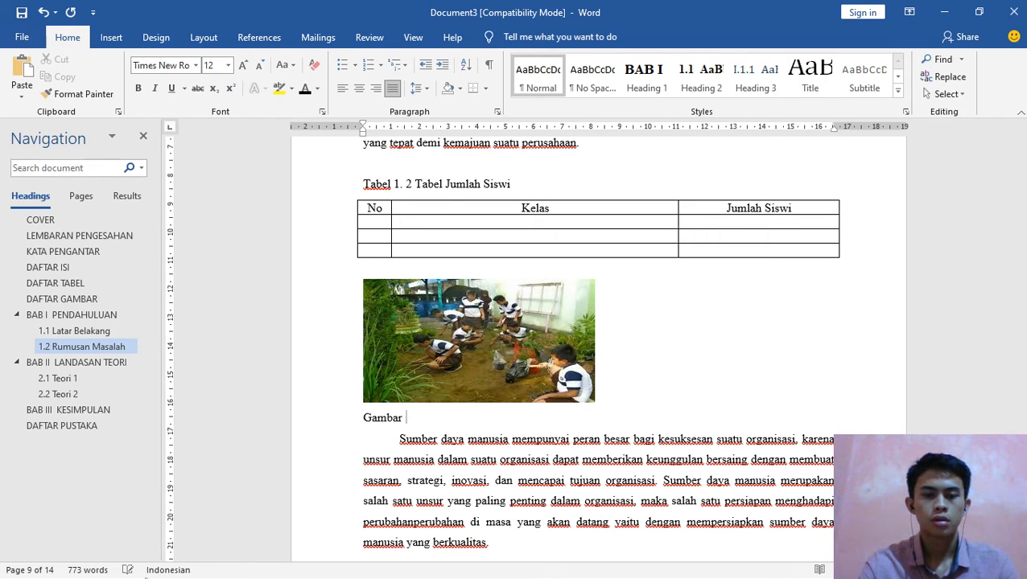
{"action": "type", "text": "Siswa-Si"}
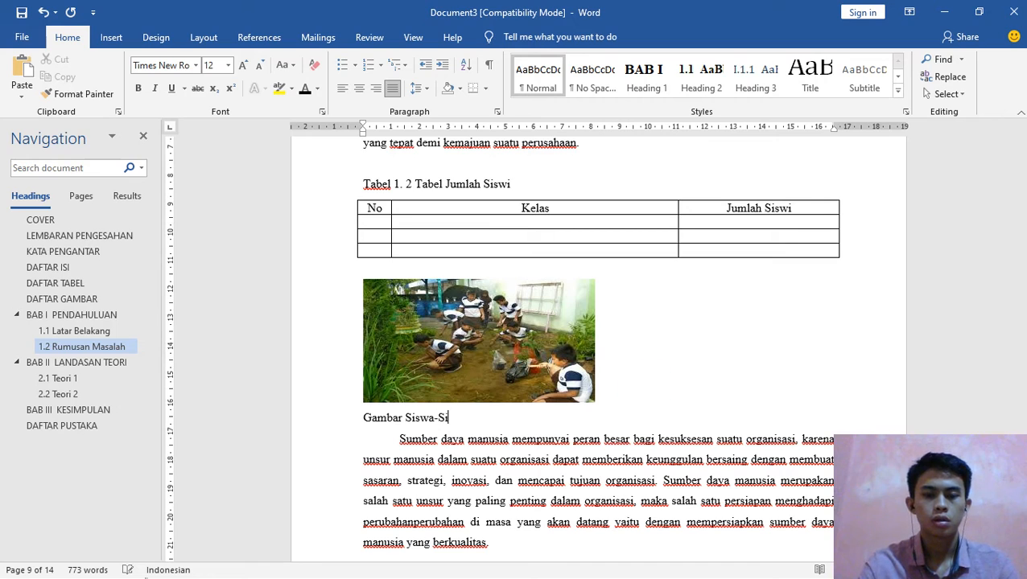
{"action": "type", "text": "swi Bergo"}
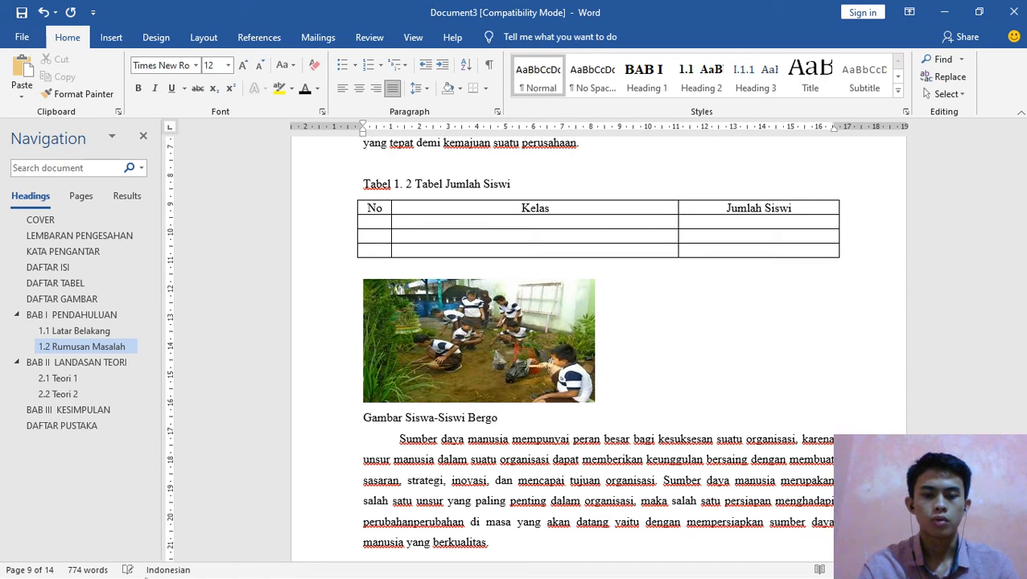
{"action": "type", "text": "tong "}
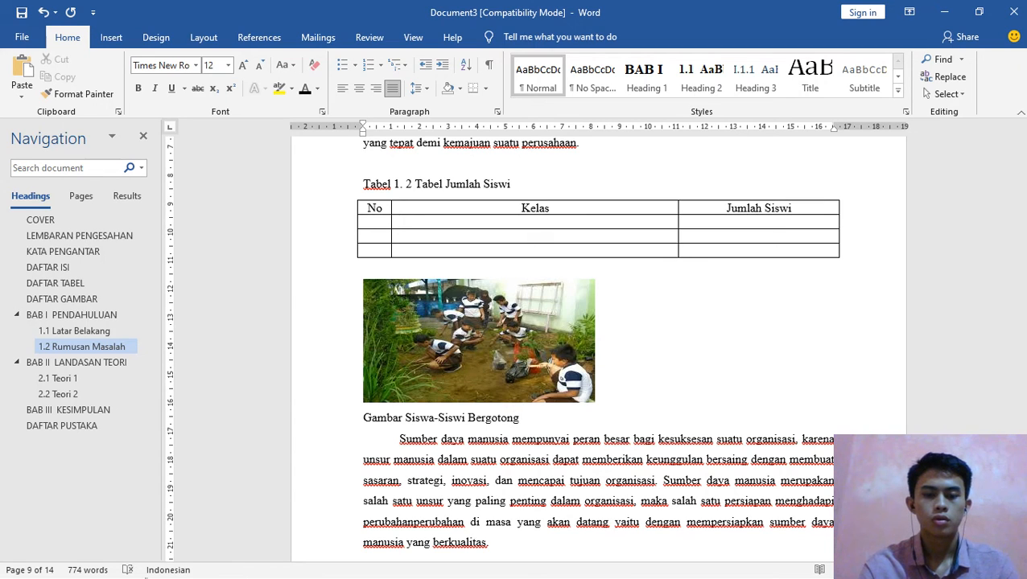
{"action": "type", "text": "Rb"}
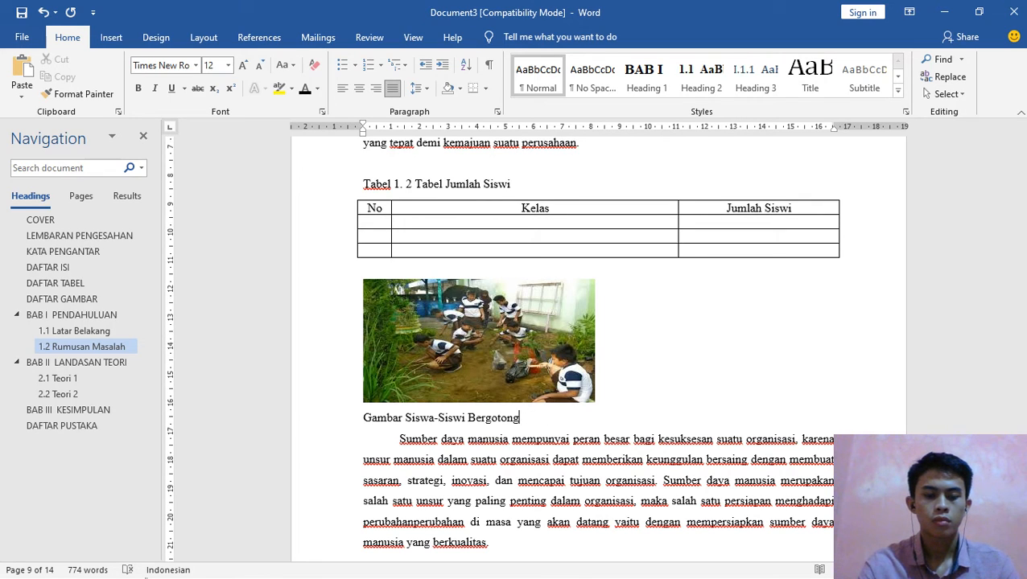
{"action": "key", "text": "BackSpace"}
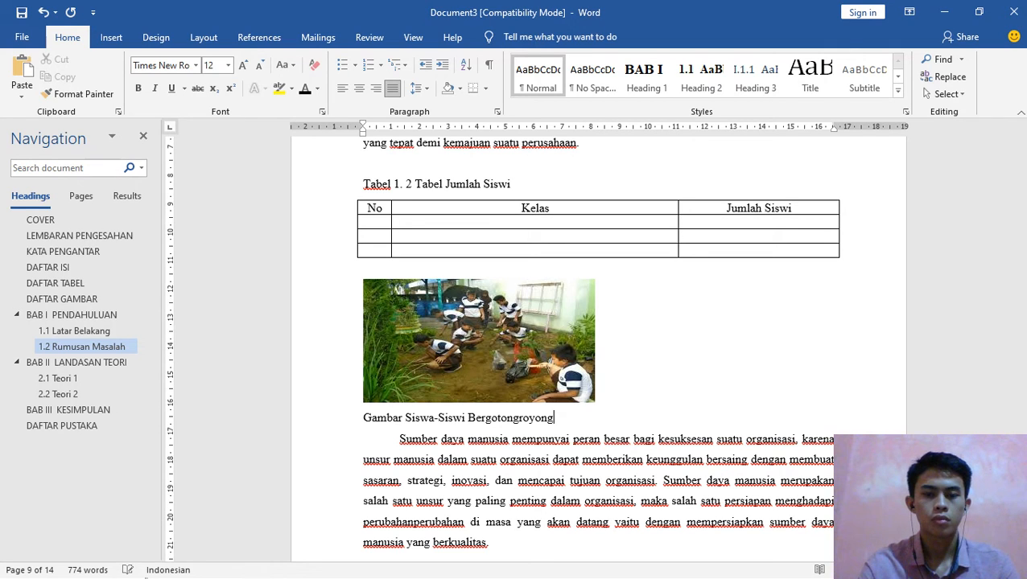
Insert a caption with the label "Gambar 1." in front of the picture title "Gambar Siswa-Siswi Bergotongroyong".
{"action": "left_click", "coordinate": [364, 420]}
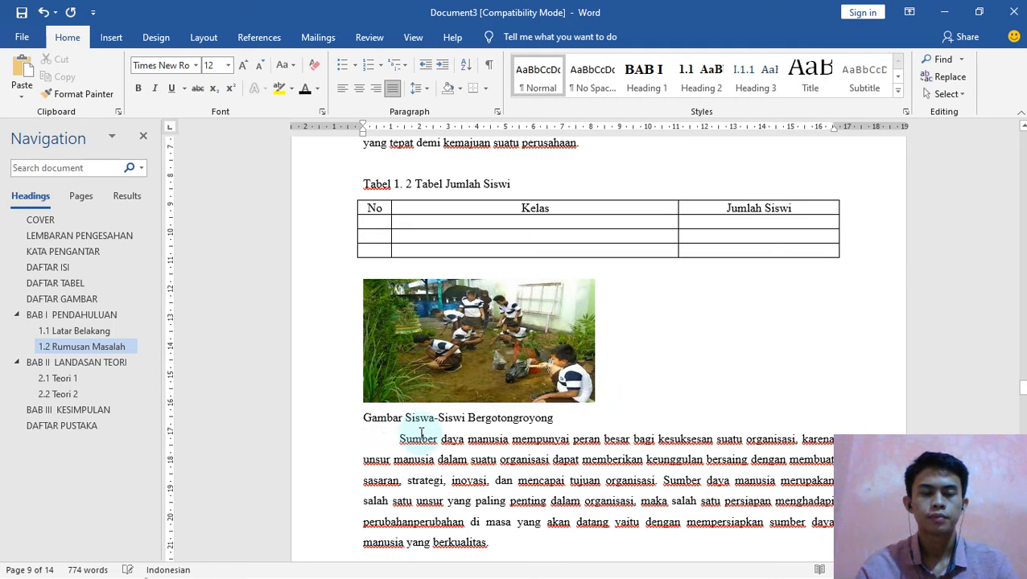
{"action": "left_click", "coordinate": [259, 37]}
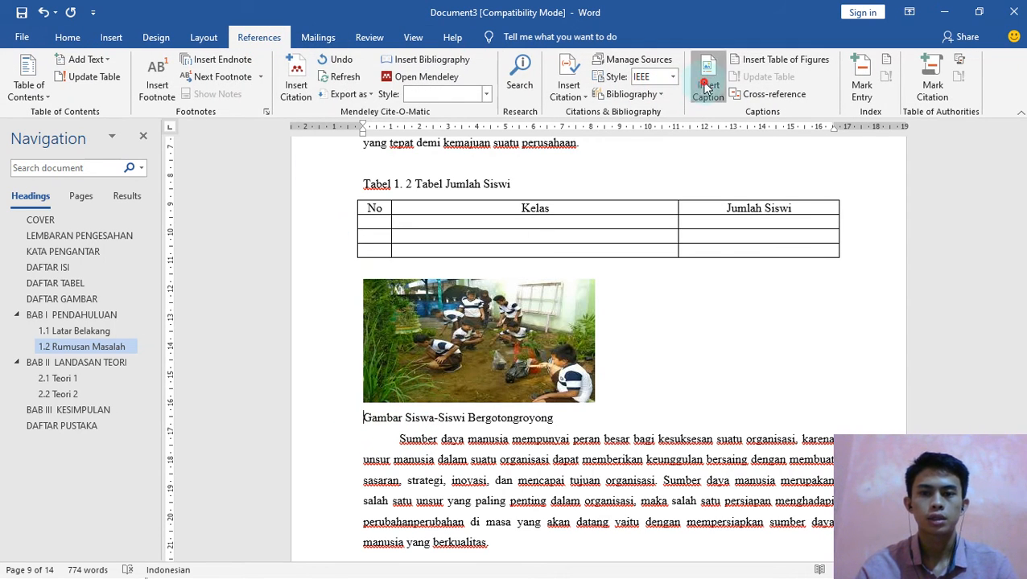
{"action": "left_click", "coordinate": [704, 89]}
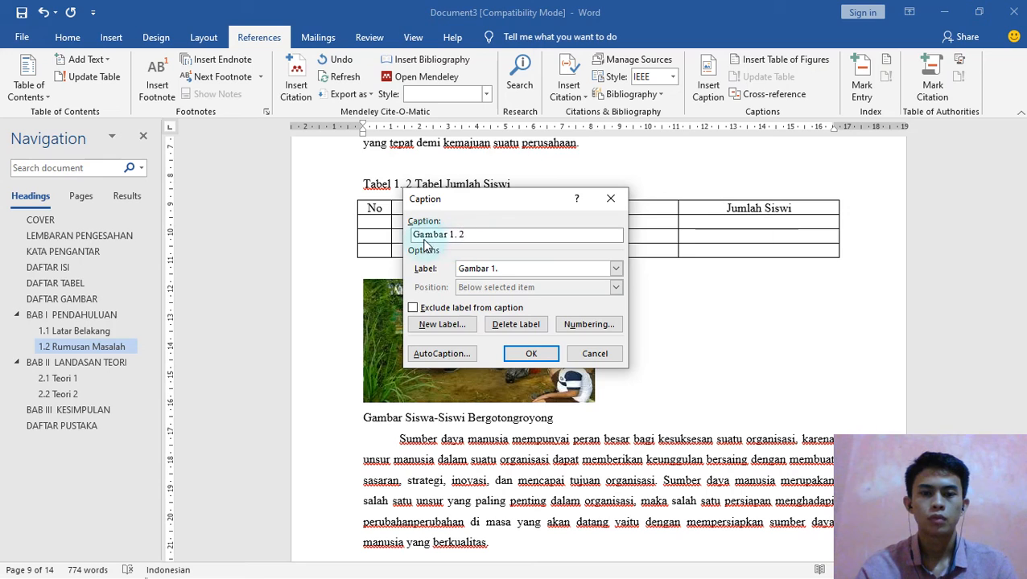
{"action": "left_click", "coordinate": [530, 356]}
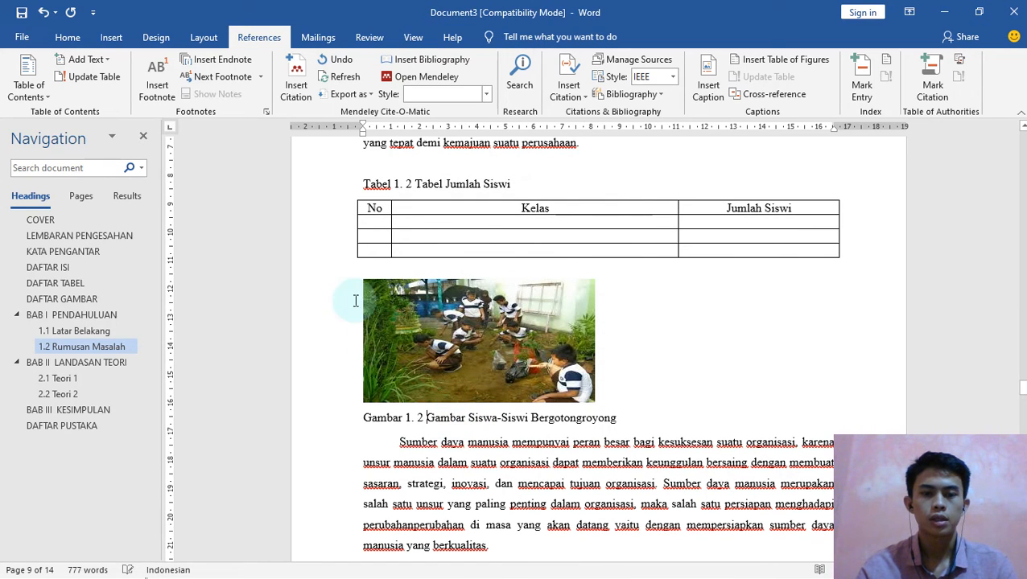
Center the picture of the students working together and its caption line.
{"action": "left_click_drag", "start_coordinate": [340, 284], "coordinate": [402, 422]}
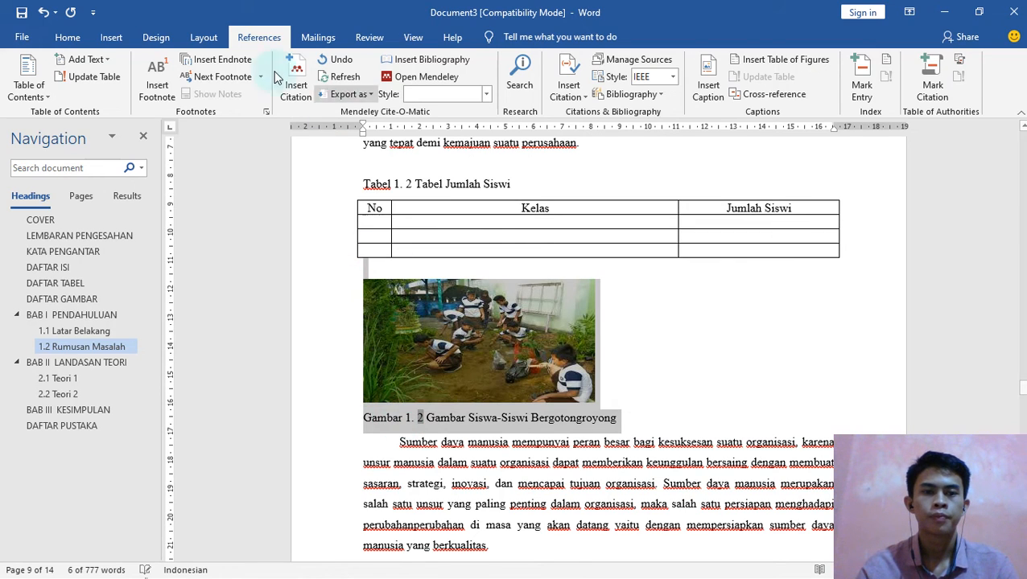
{"action": "left_click", "coordinate": [72, 42]}
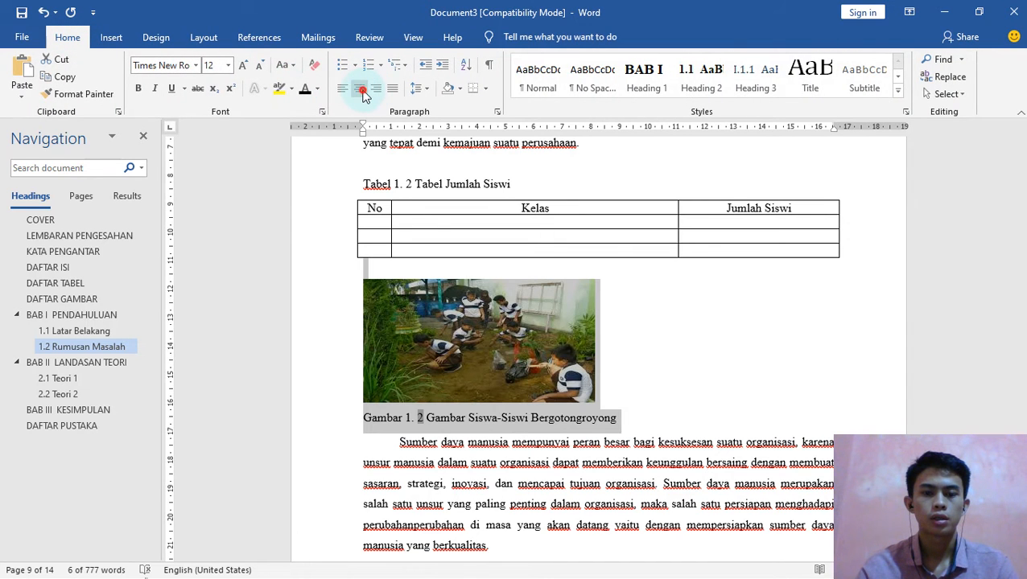
{"action": "left_click", "coordinate": [360, 90]}
Insert the picture "download (3)" from the device's Pictures folder on a new line below the Tabel Nilai Siswa table in section 2.1.
{"action": "scroll", "coordinate": [724, 364], "scroll_direction": "down", "scroll_amount": 4}
{"action": "scroll", "coordinate": [725, 364], "scroll_direction": "down", "scroll_amount": 10}
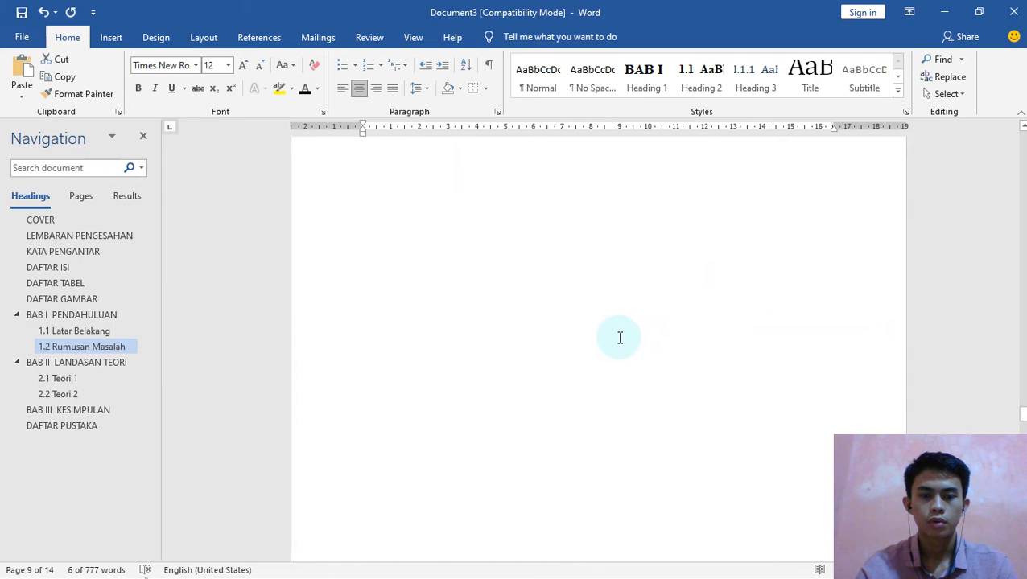
{"action": "scroll", "coordinate": [620, 338], "scroll_direction": "down", "scroll_amount": 10}
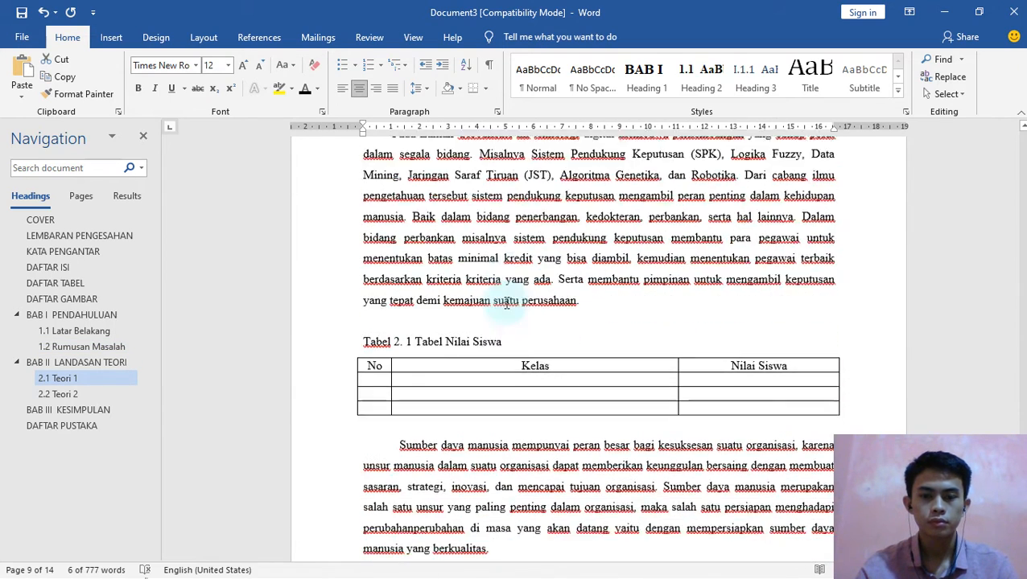
{"action": "scroll", "coordinate": [506, 303], "scroll_direction": "down", "scroll_amount": 3}
{"action": "left_click", "coordinate": [364, 328]}
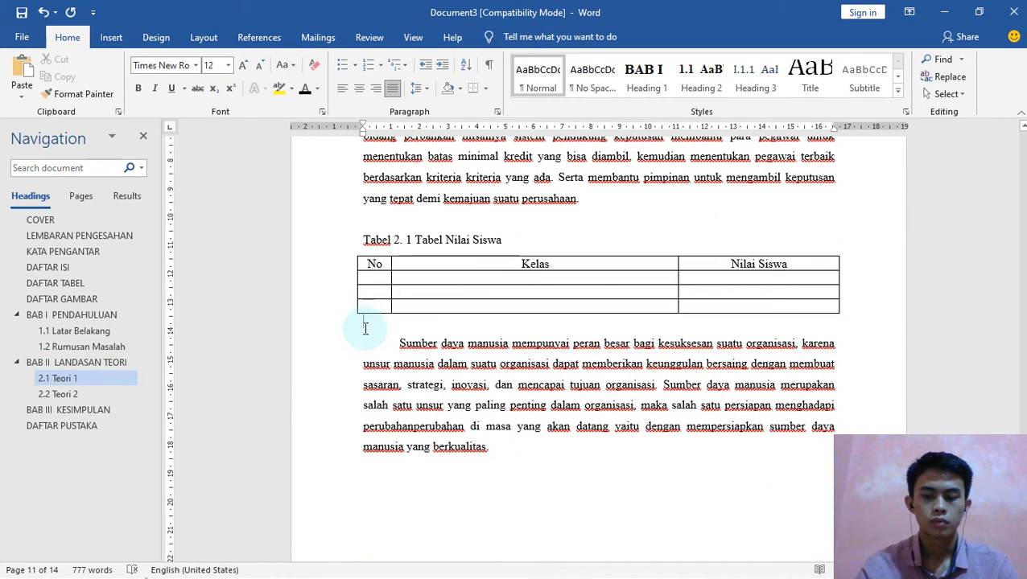
{"action": "key", "text": "Return"}
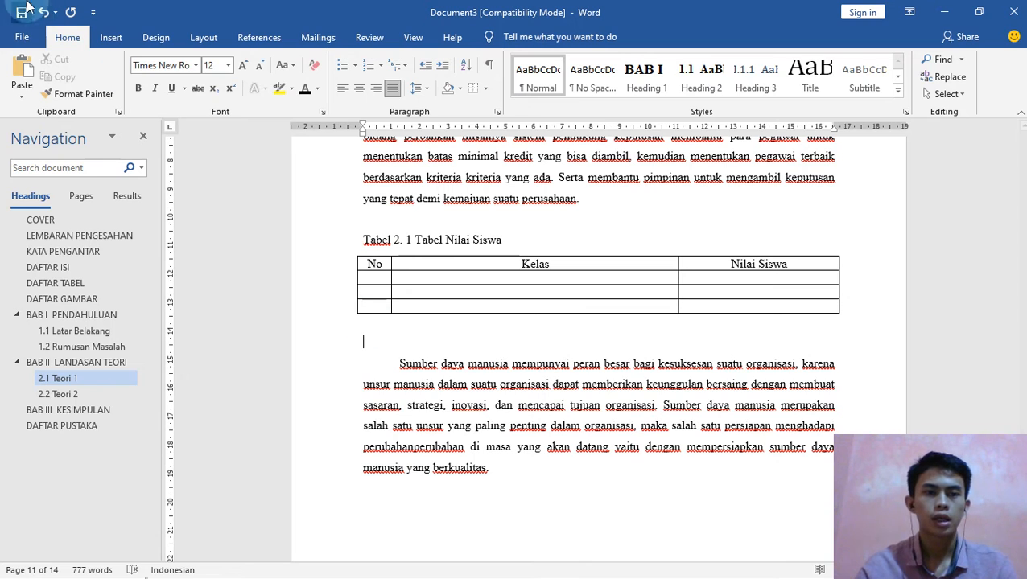
{"action": "left_click", "coordinate": [111, 37]}
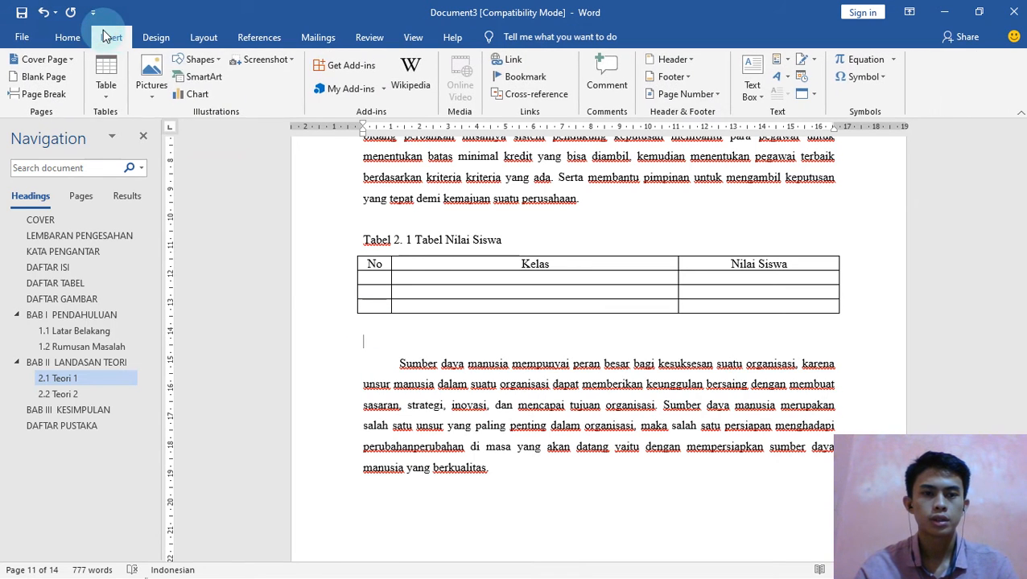
{"action": "left_click", "coordinate": [152, 76]}
{"action": "left_click", "coordinate": [183, 131]}
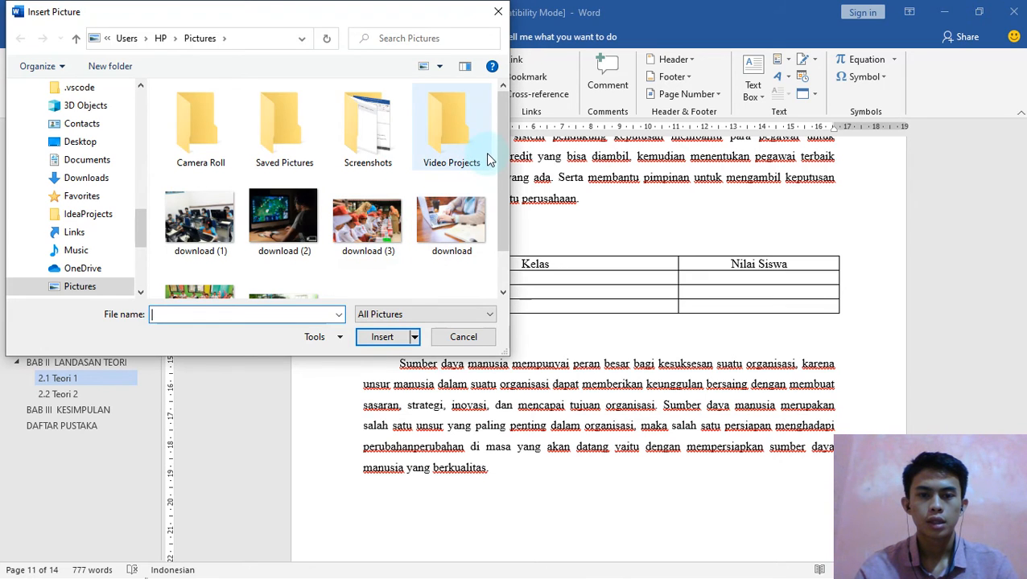
{"action": "left_click", "coordinate": [381, 231]}
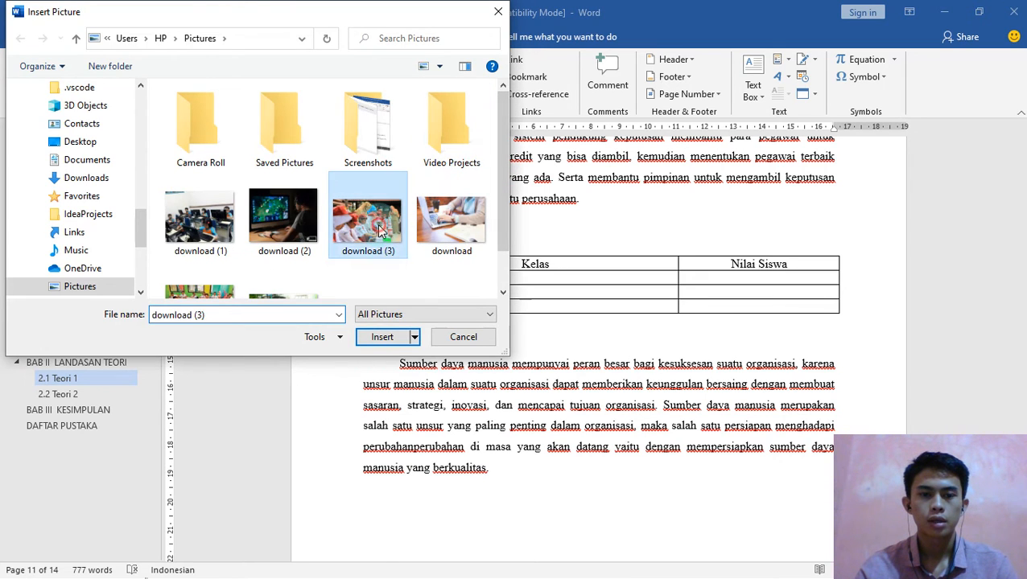
{"action": "left_click", "coordinate": [382, 336]}
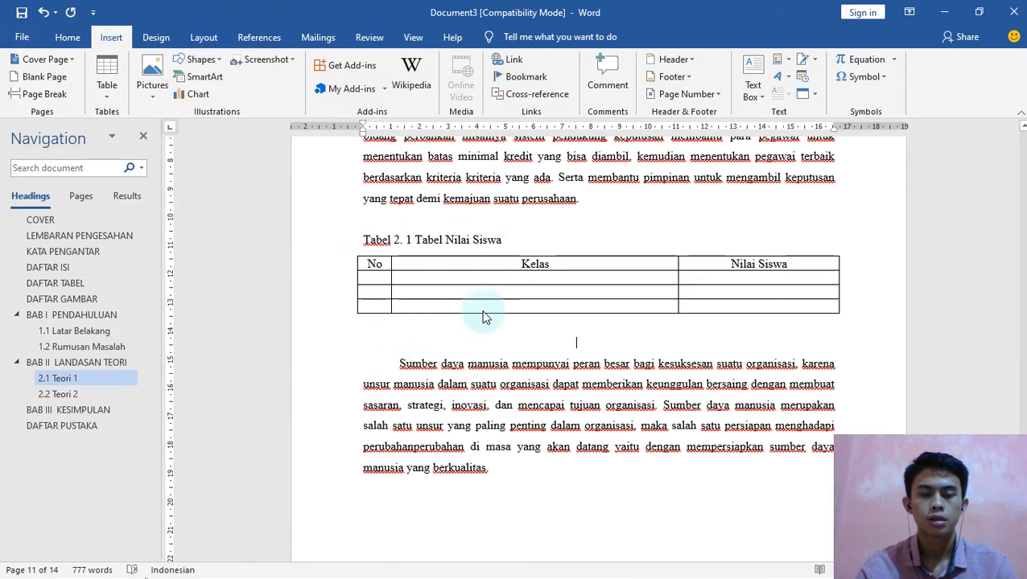
Add the title line "Gambar Siswa-Siswi Mencuci Tangan" directly below the inserted picture in section 2.1.
{"action": "left_click", "coordinate": [597, 465]}
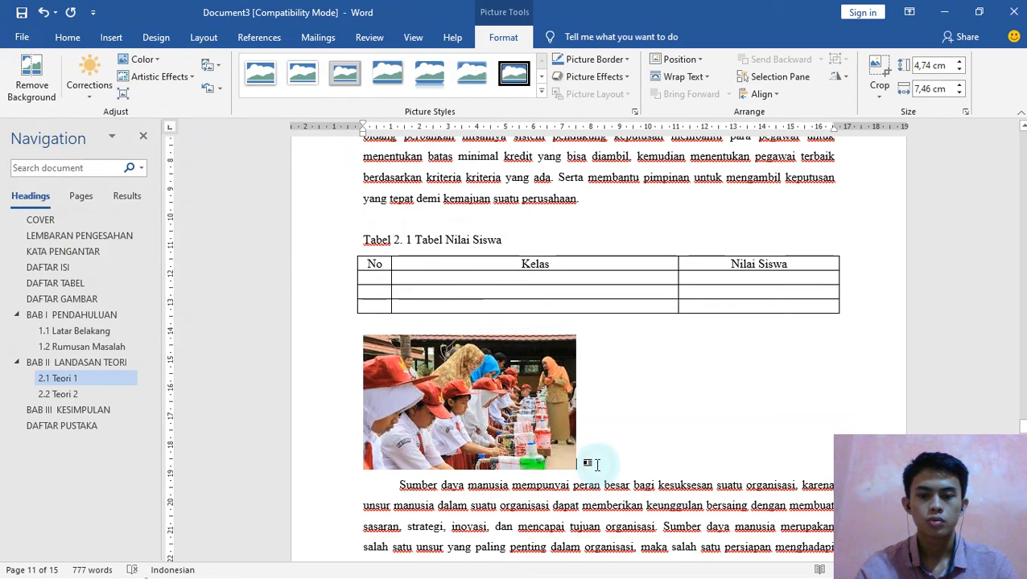
{"action": "key", "text": "Return"}
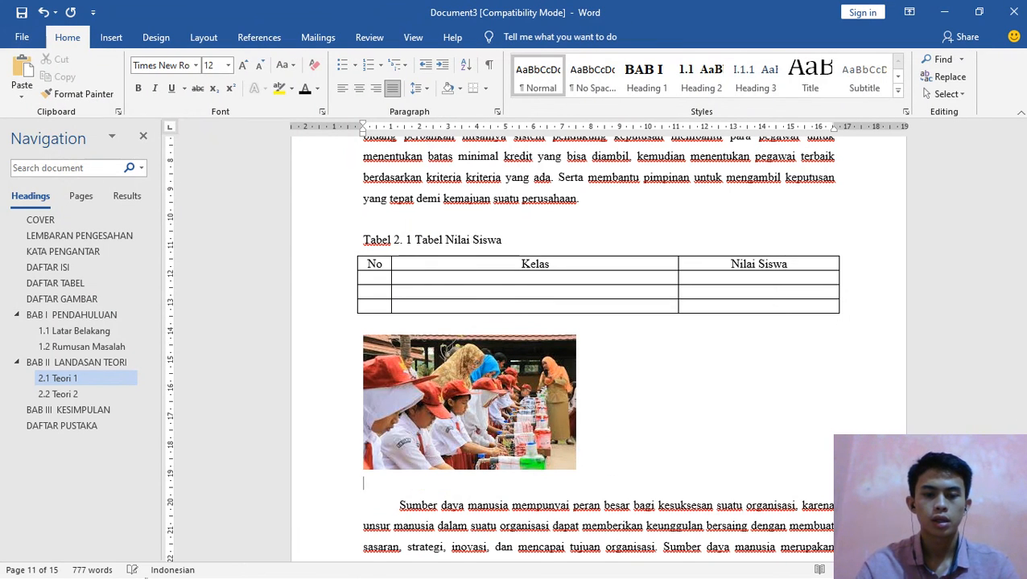
{"action": "type", "text": "Ga"}
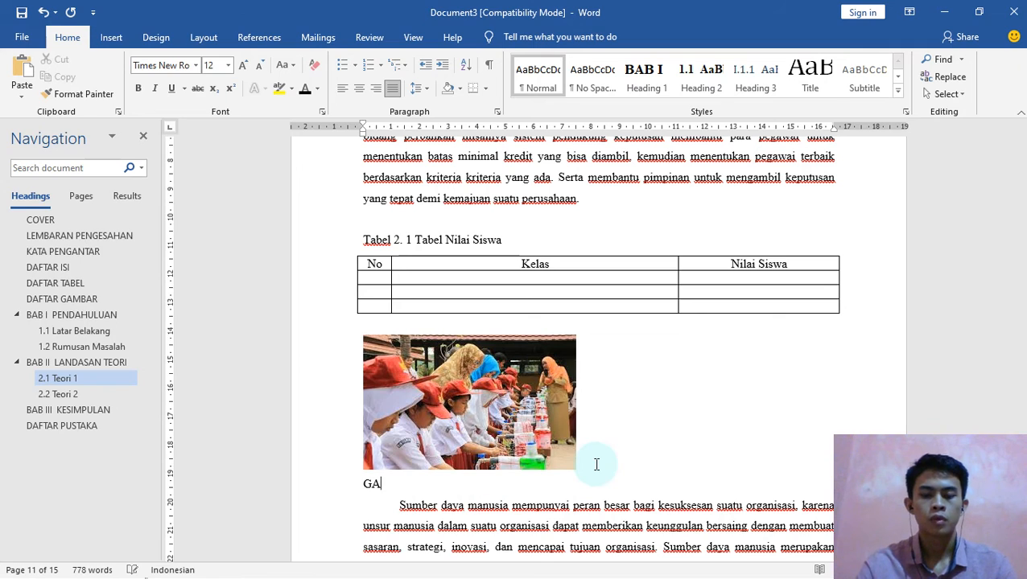
{"action": "type", "text": "mbar Siswa"}
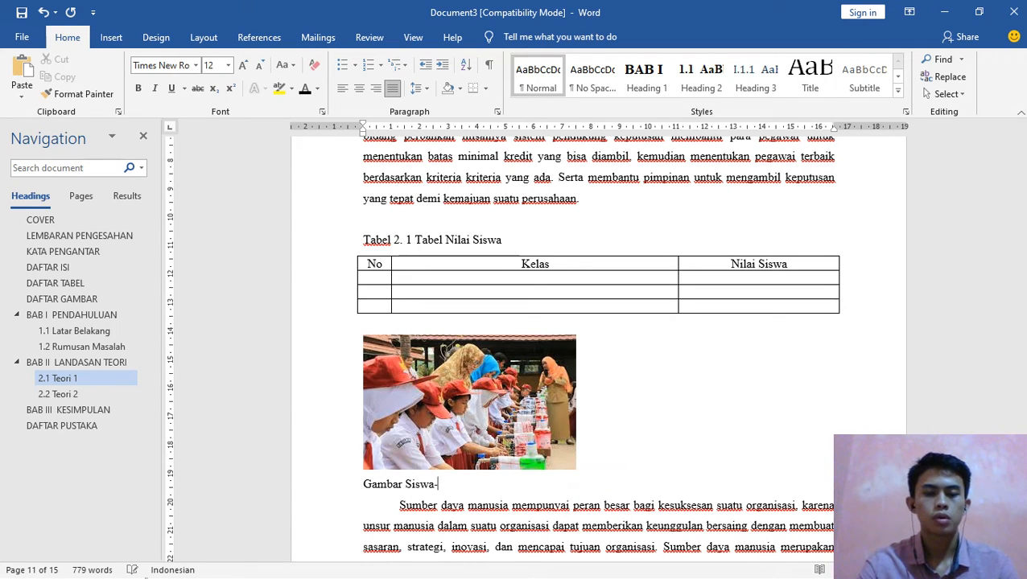
{"action": "type", "text": "-Siswi"}
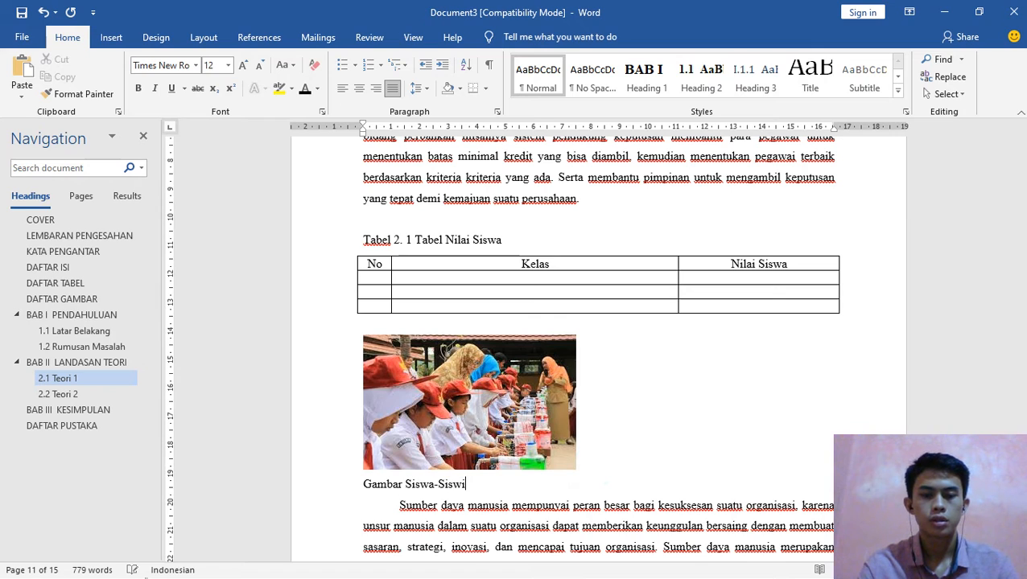
{"action": "type", "text": " Men"}
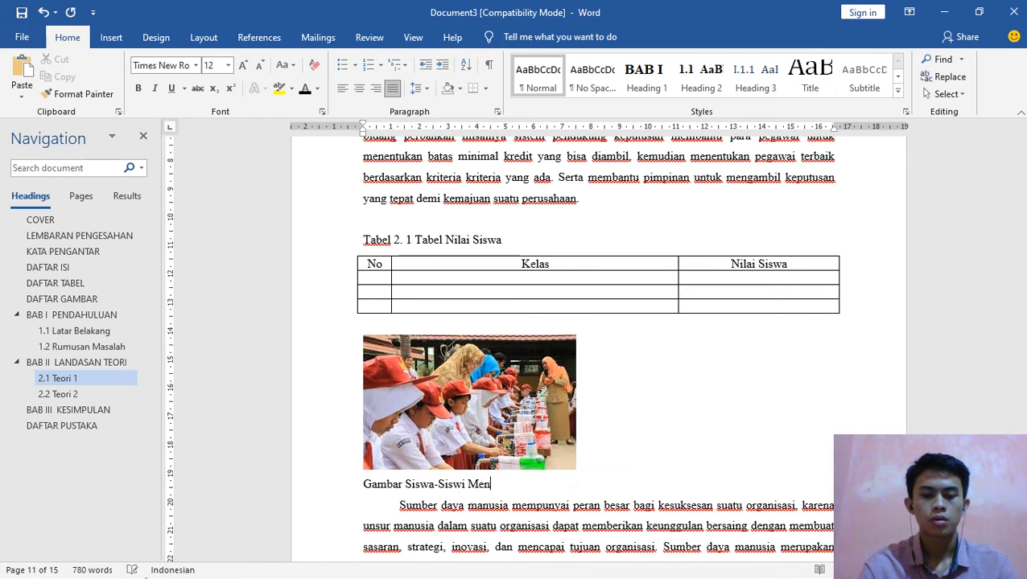
{"action": "type", "text": "cuci TAngan"}
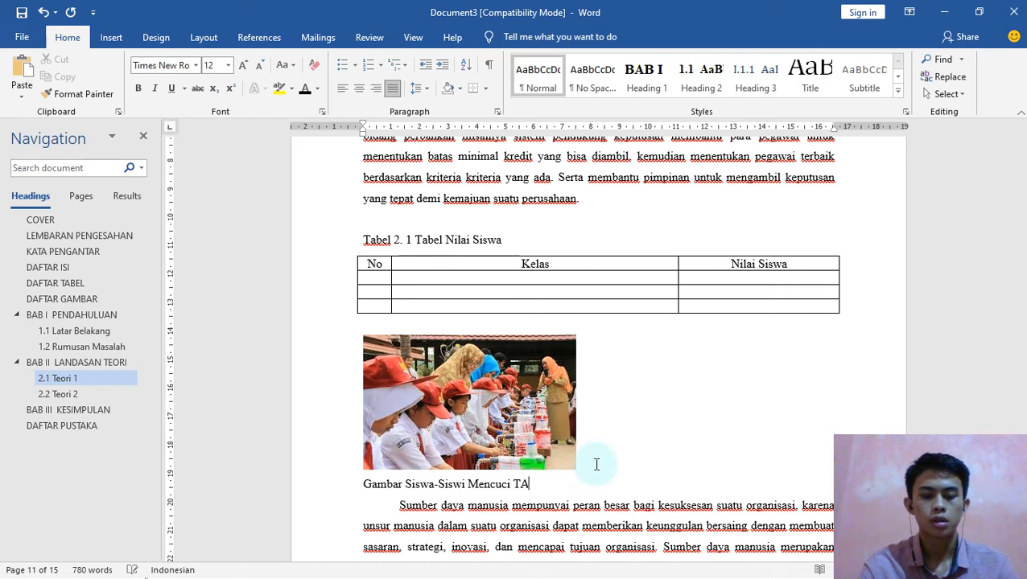
{"action": "key", "text": "BackSpace"}
{"action": "type", "text": "angan"}
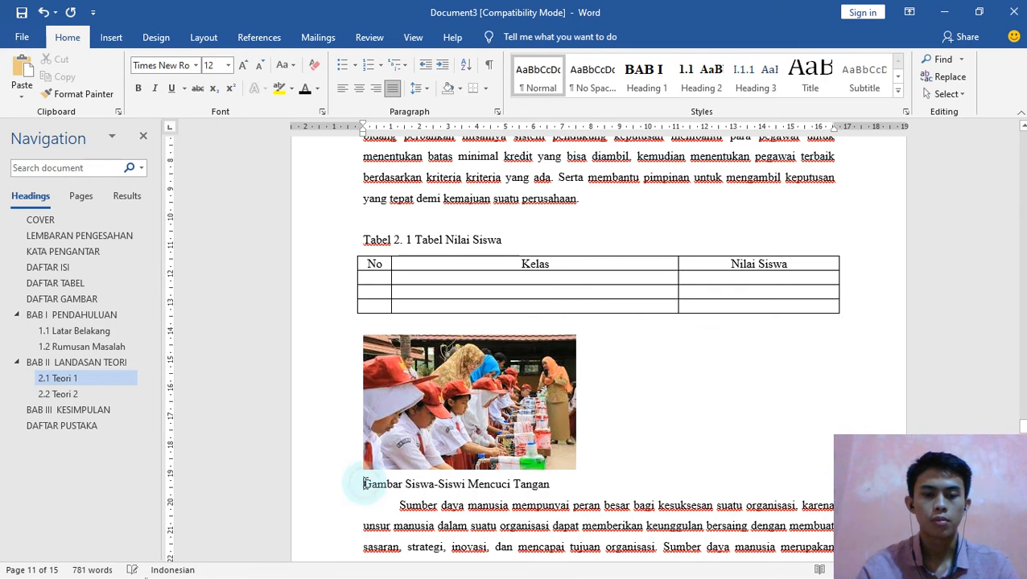
Create the caption label "Gambar 2." and insert a caption with it in front of the title "Gambar Siswa-Siswi Mencuci Tangan".
{"action": "left_click", "coordinate": [259, 38]}
{"action": "left_click", "coordinate": [708, 85]}
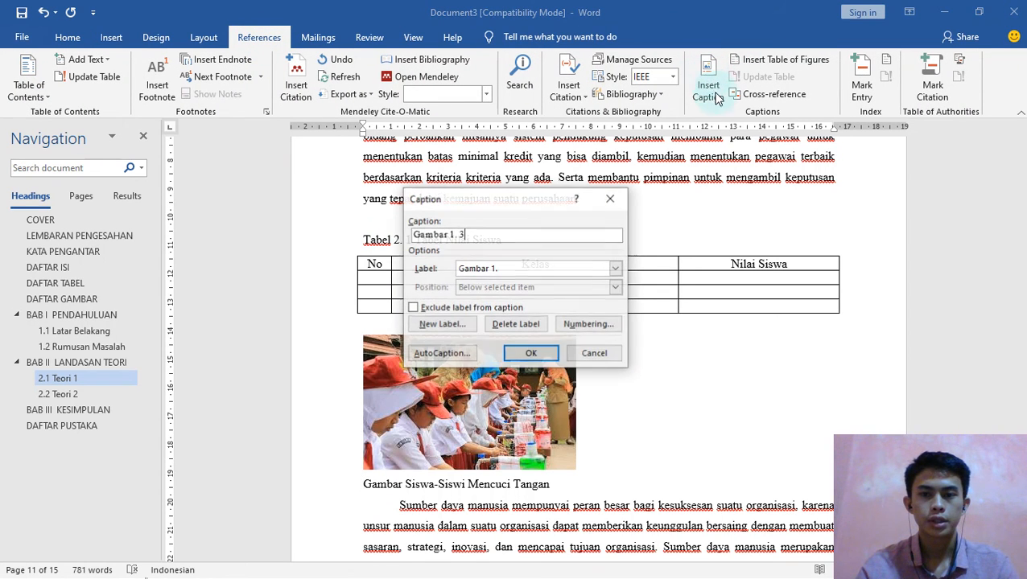
{"action": "left_click", "coordinate": [445, 325]}
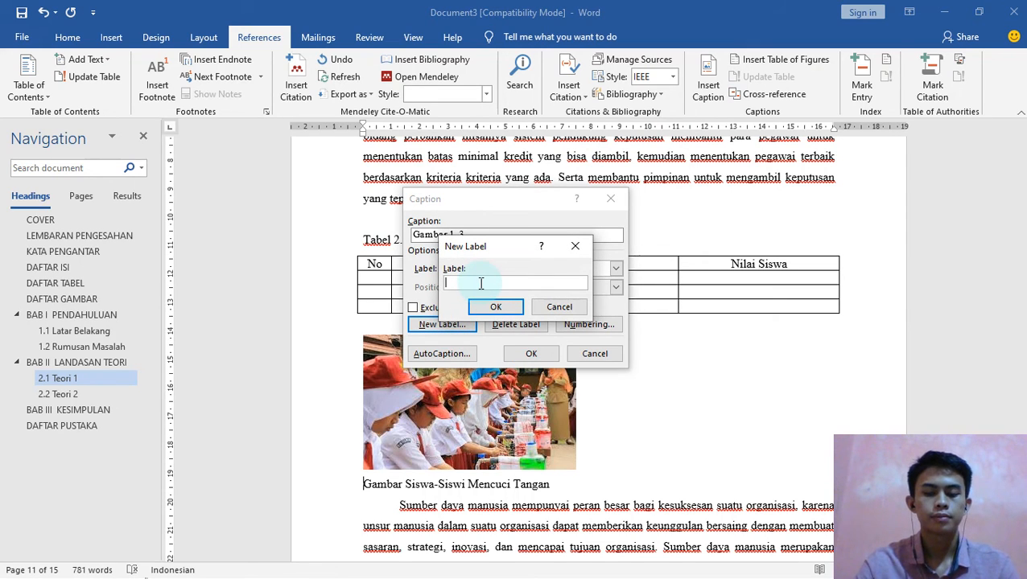
{"action": "type", "text": "Gambar 2."}
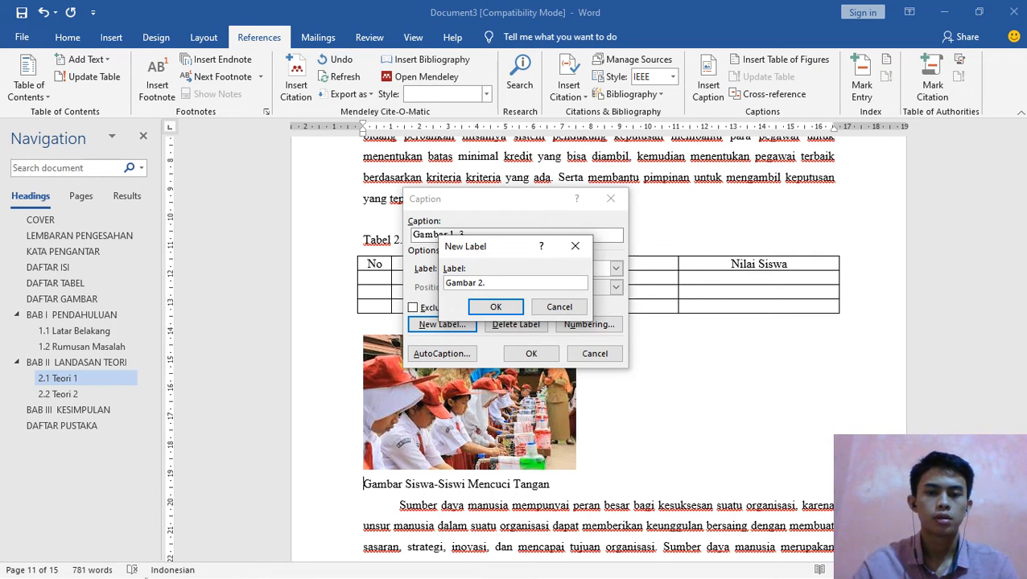
{"action": "left_click", "coordinate": [496, 306]}
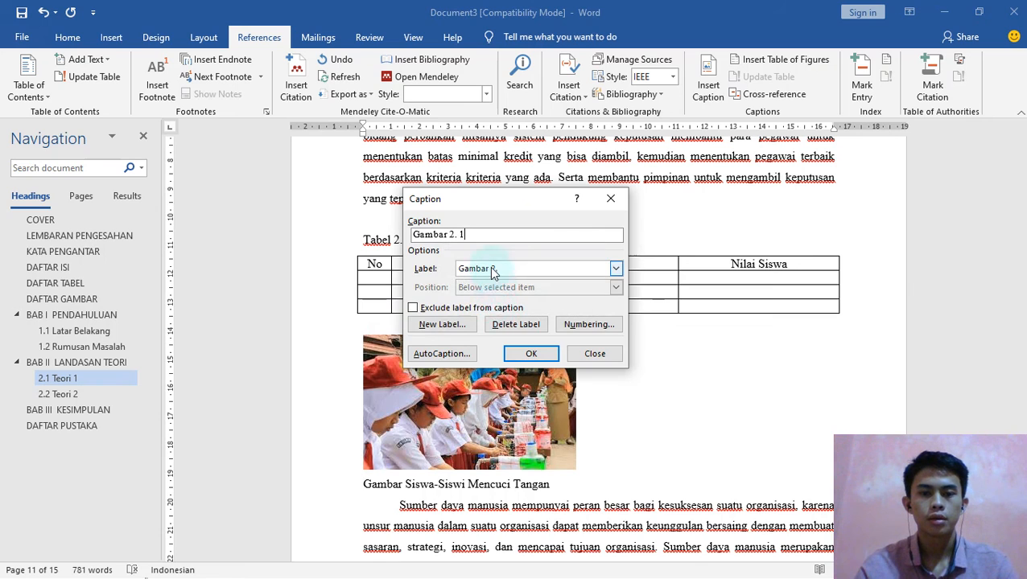
{"action": "left_click", "coordinate": [523, 354]}
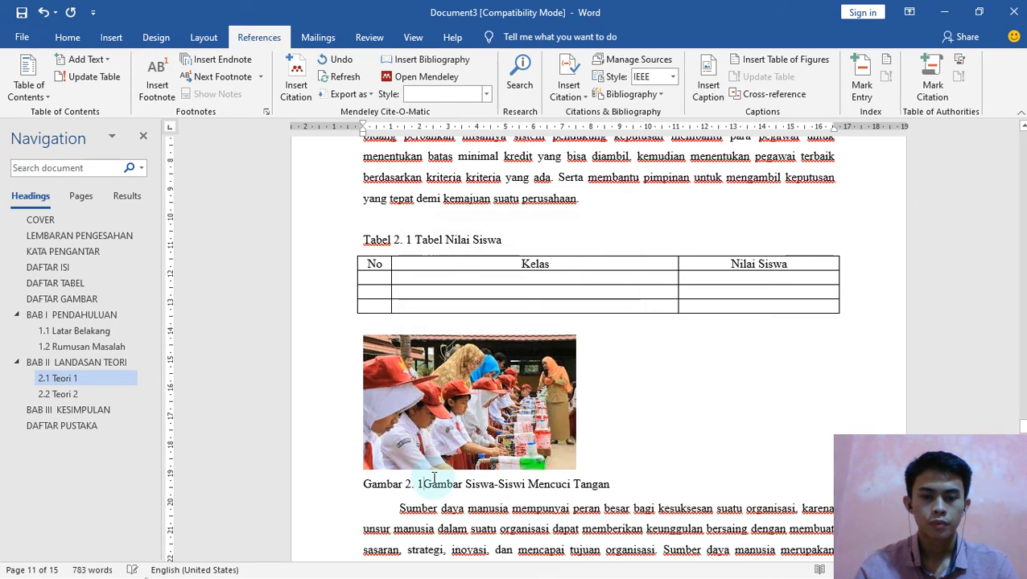
Center the hand-washing picture and its caption line in section 2.1.
{"action": "left_click_drag", "start_coordinate": [347, 342], "coordinate": [421, 488]}
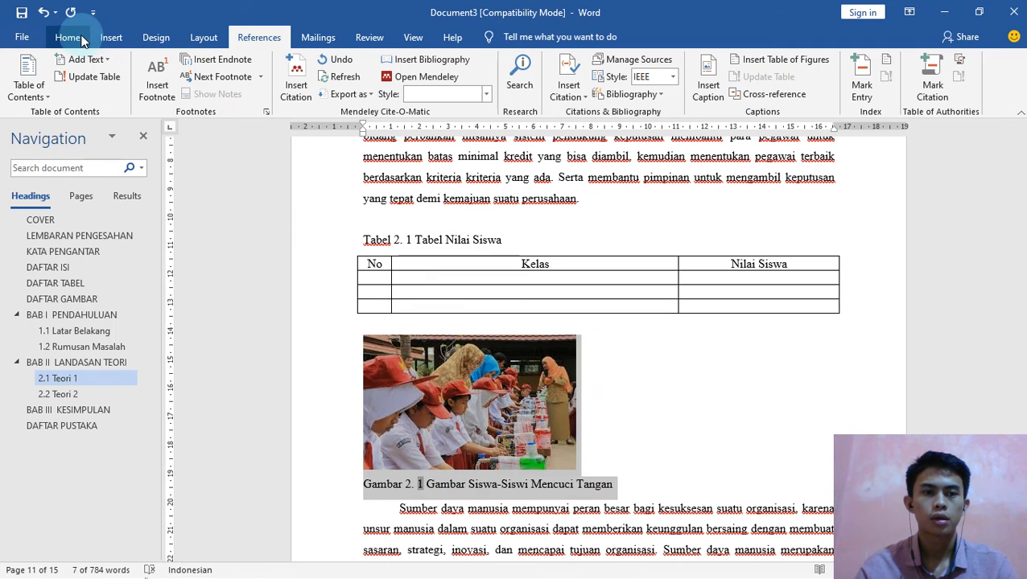
{"action": "left_click", "coordinate": [68, 38]}
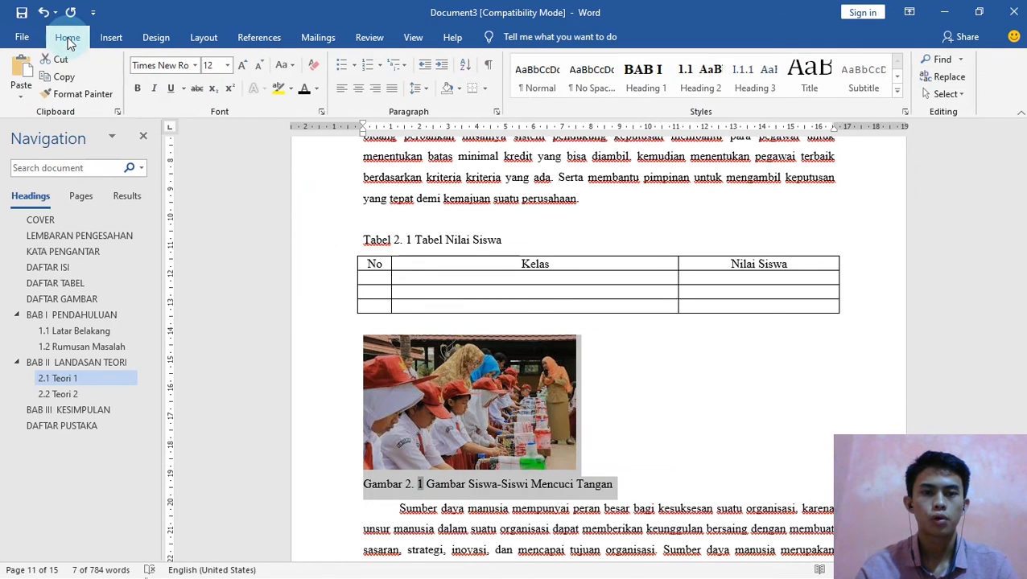
{"action": "left_click", "coordinate": [359, 88]}
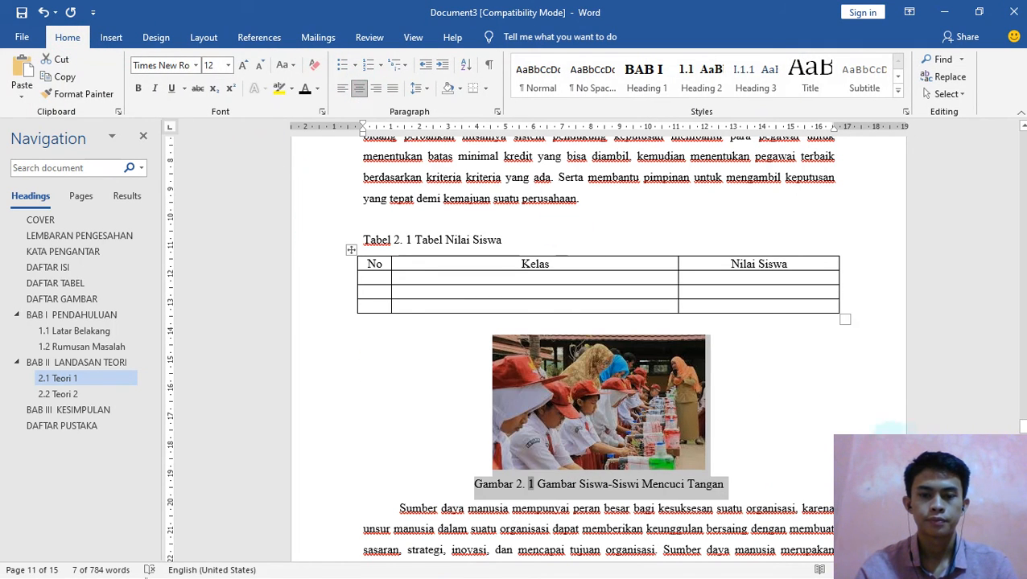
Insert the picture "download" from the Pictures folder on a new line below the Tabel Nilai Siswi table in section 2.2.
{"action": "scroll", "coordinate": [749, 351], "scroll_direction": "down", "scroll_amount": 12}
{"action": "scroll", "coordinate": [610, 295], "scroll_direction": "down", "scroll_amount": 10}
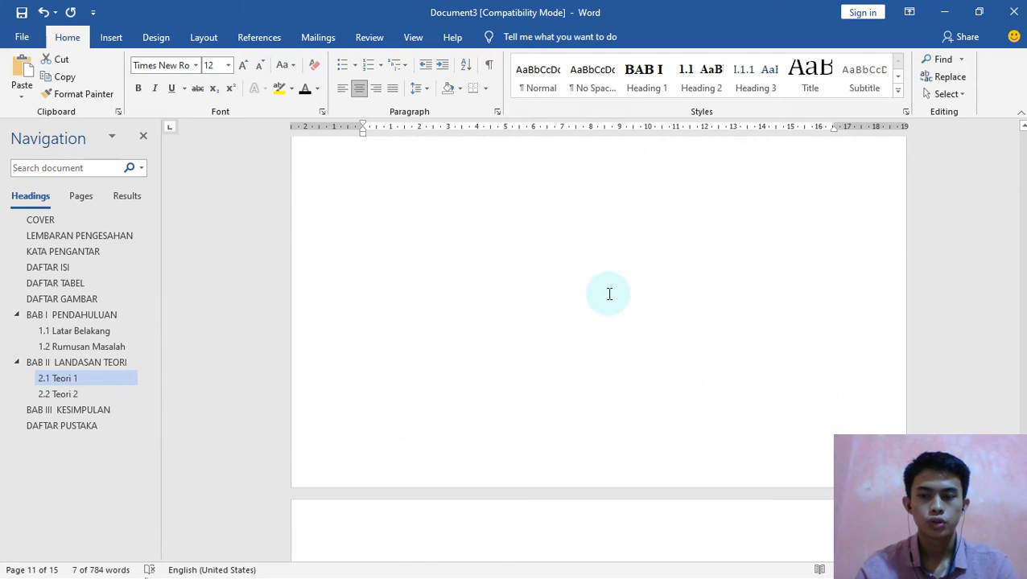
{"action": "scroll", "coordinate": [387, 322], "scroll_direction": "down", "scroll_amount": 1}
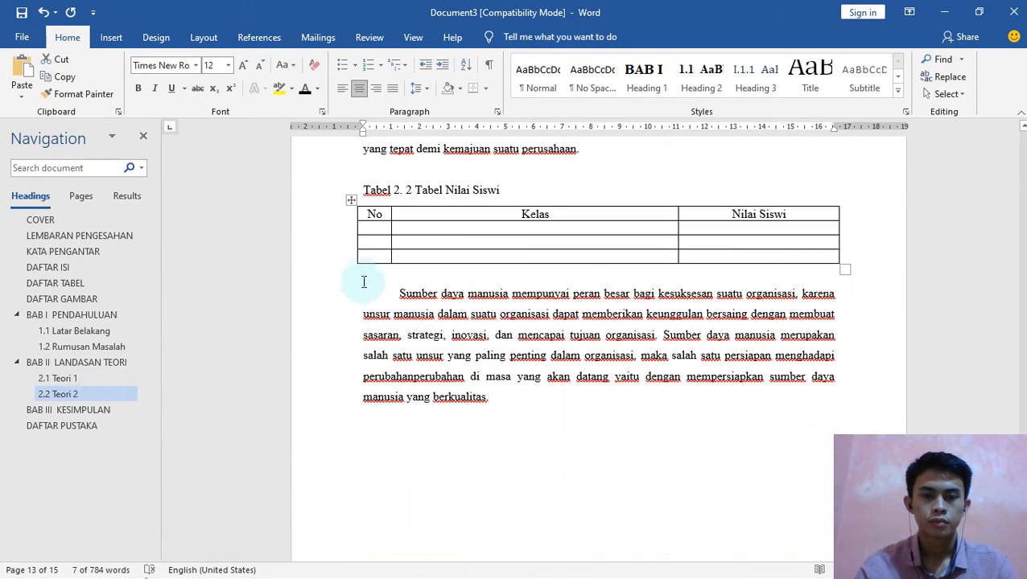
{"action": "left_click", "coordinate": [361, 274]}
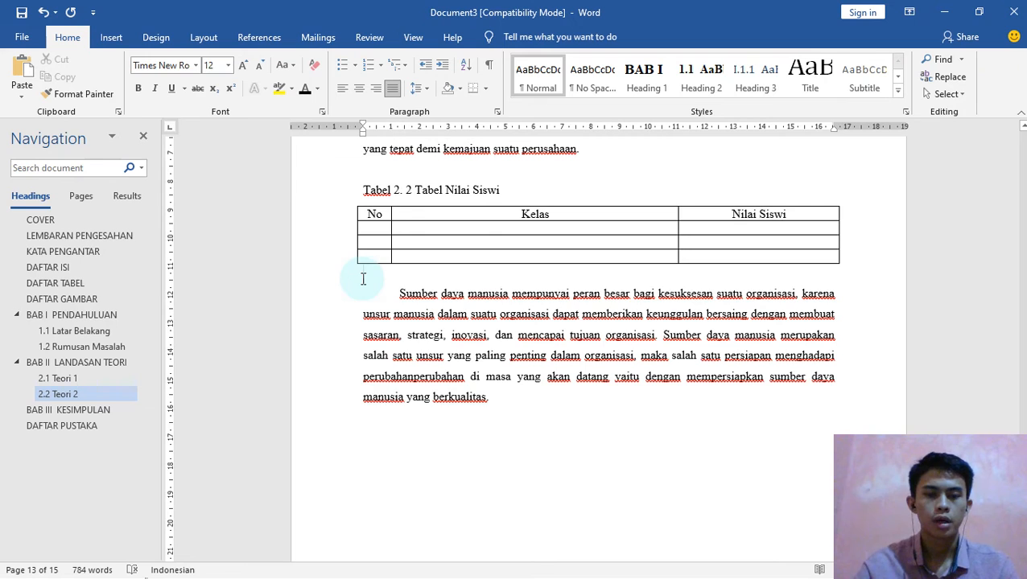
{"action": "key", "text": "Return"}
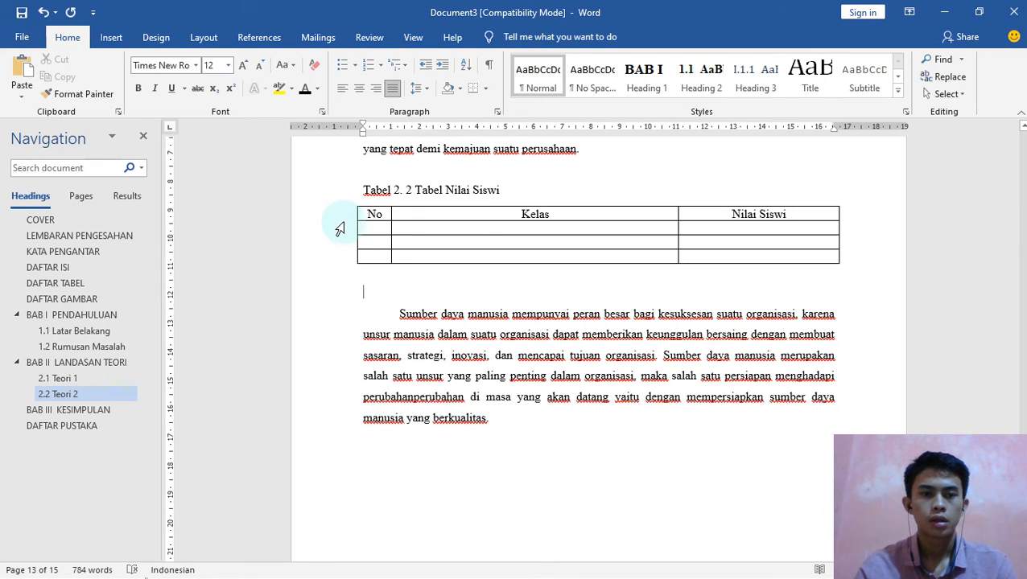
{"action": "left_click", "coordinate": [111, 38]}
{"action": "left_click", "coordinate": [152, 81]}
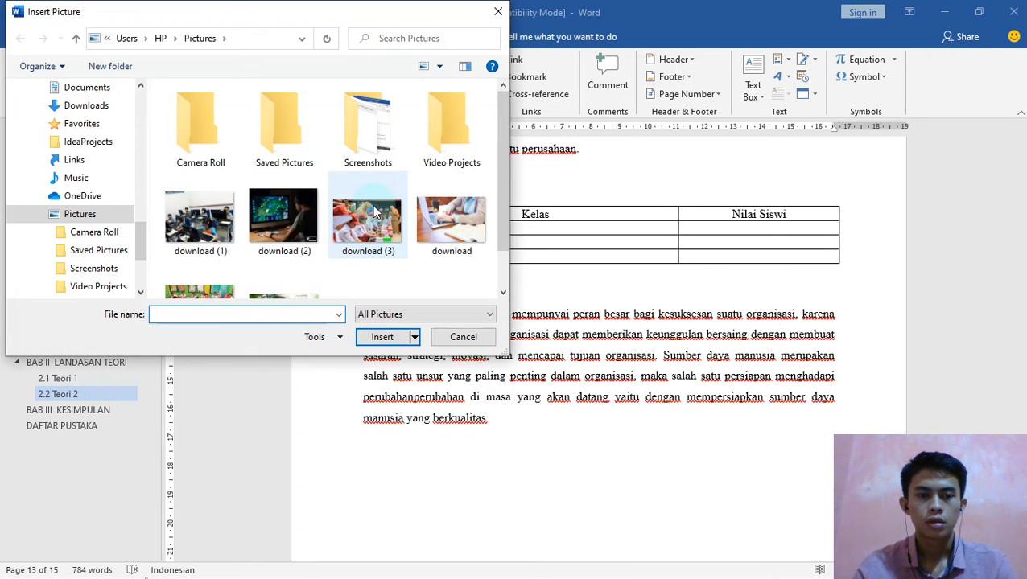
{"action": "left_click_drag", "start_coordinate": [497, 152], "coordinate": [502, 196]}
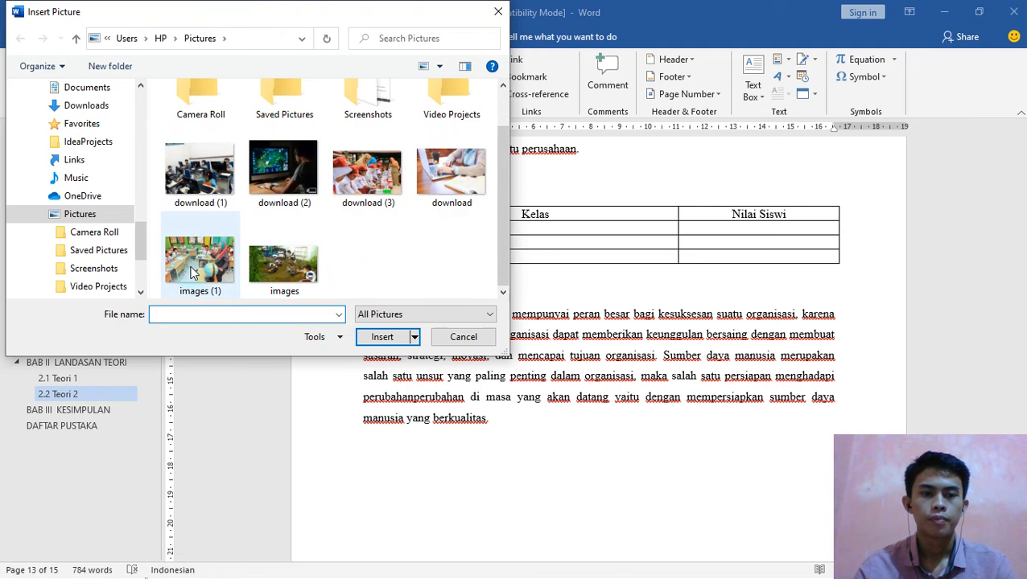
{"action": "left_click", "coordinate": [451, 173]}
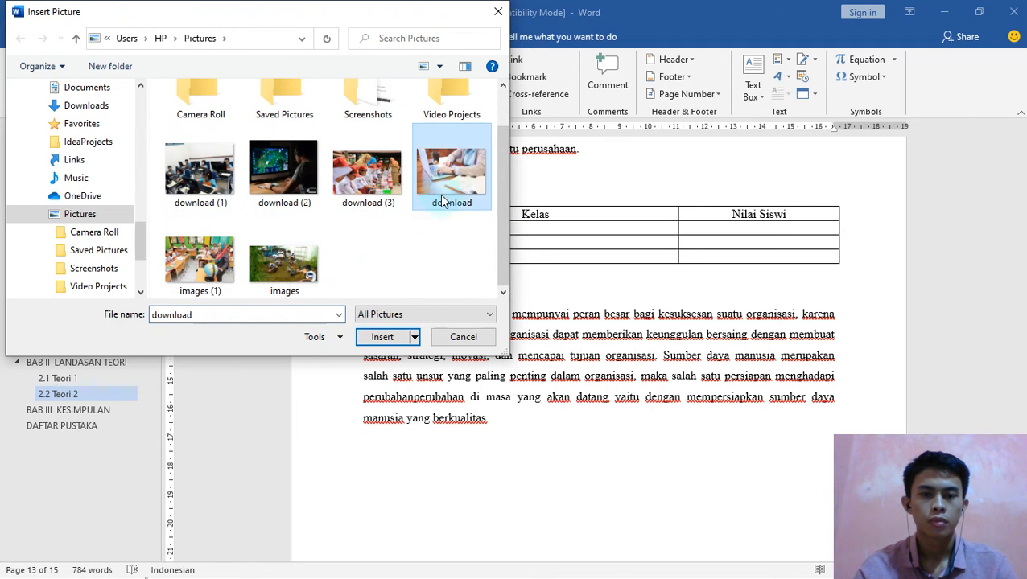
{"action": "left_click", "coordinate": [382, 338]}
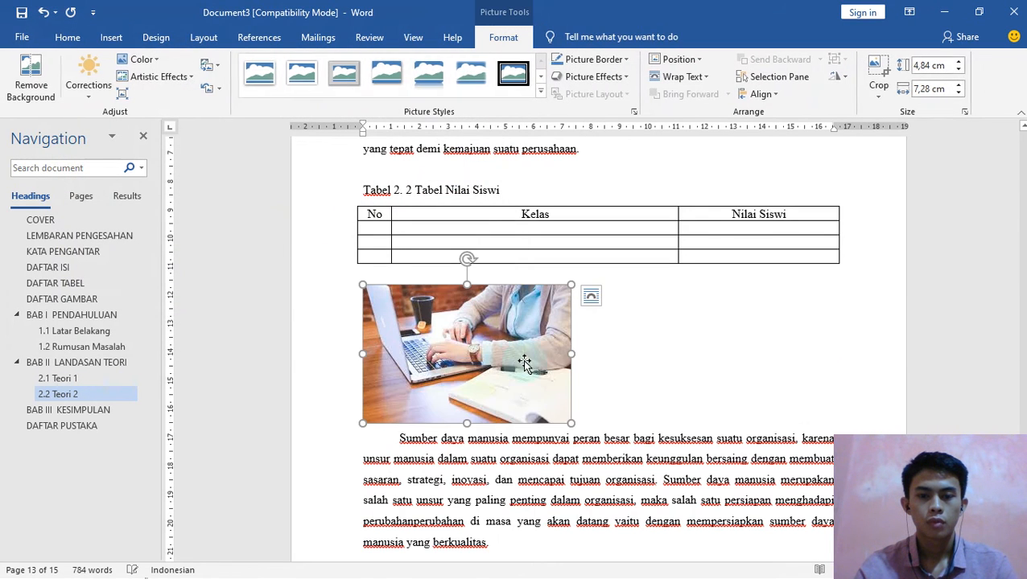
Add the title line "Gambar Seseorang Sedang Mengerjakan Tugas" directly below the laptop picture in section 2.2.
{"action": "left_click", "coordinate": [583, 419]}
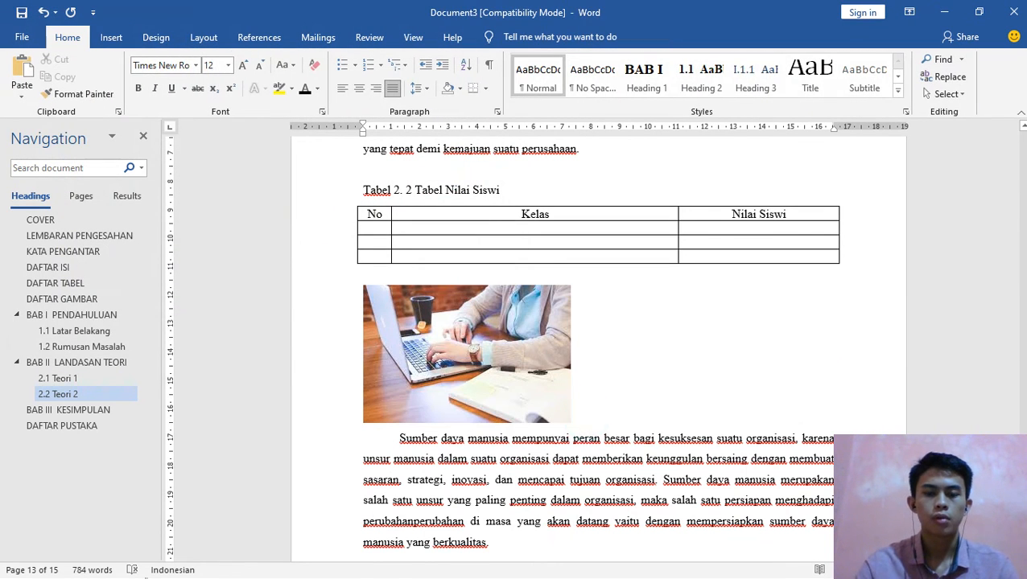
{"action": "key", "text": "Return"}
{"action": "type", "text": "Gambar"}
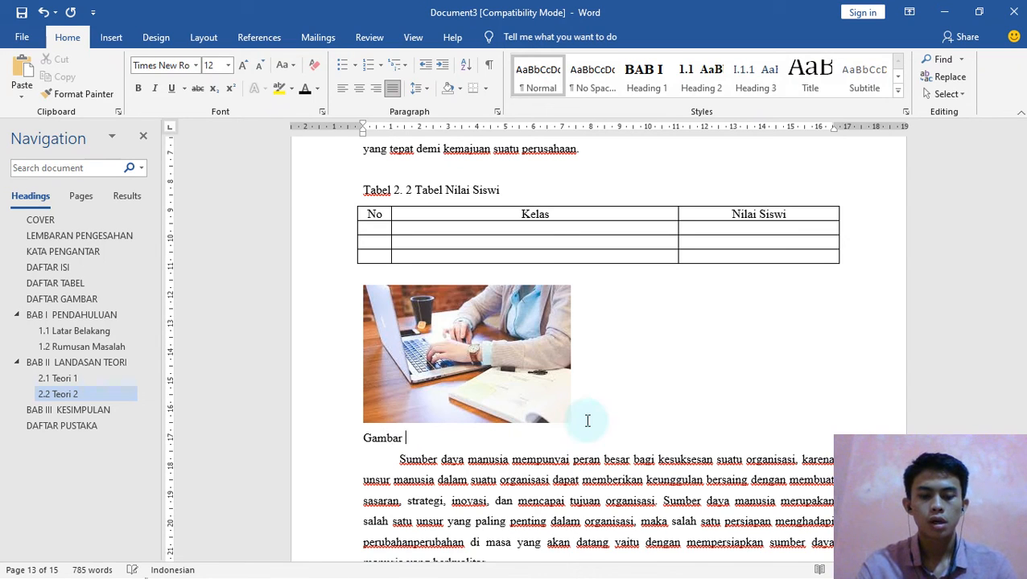
{"action": "type", "text": " Seseorang Sedang Menge"}
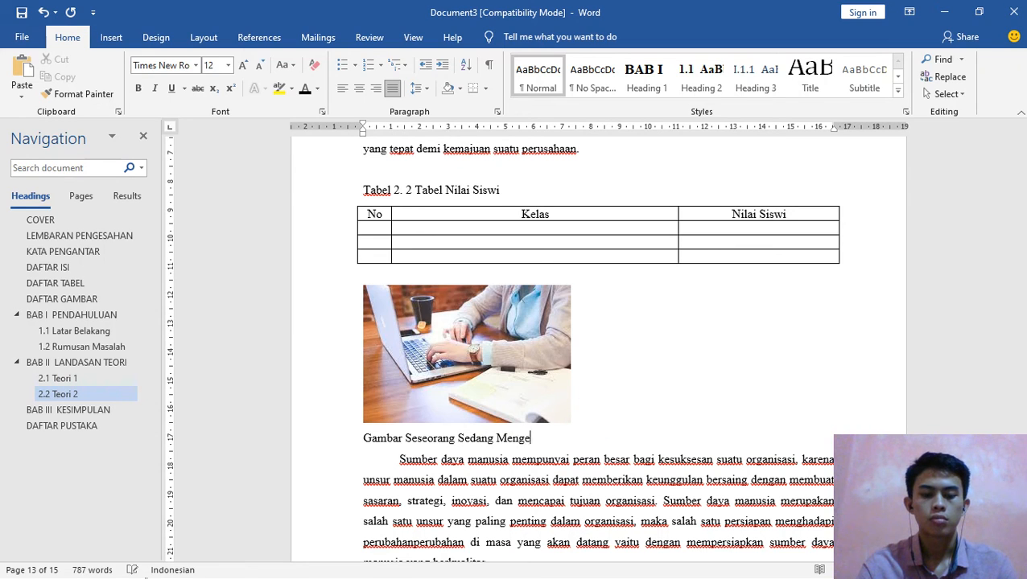
{"action": "type", "text": "rjakan T"}
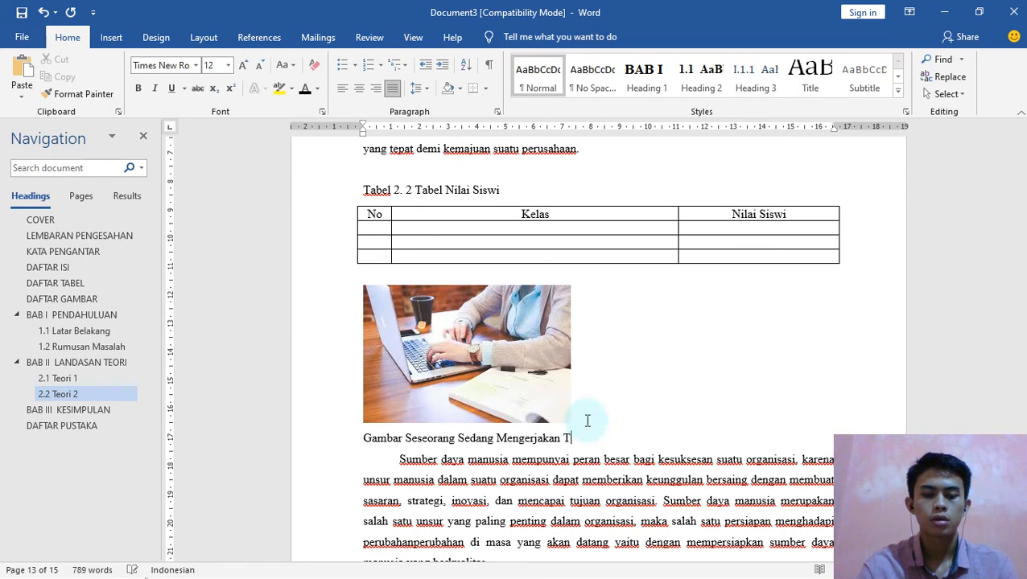
{"action": "type", "text": "ugas"}
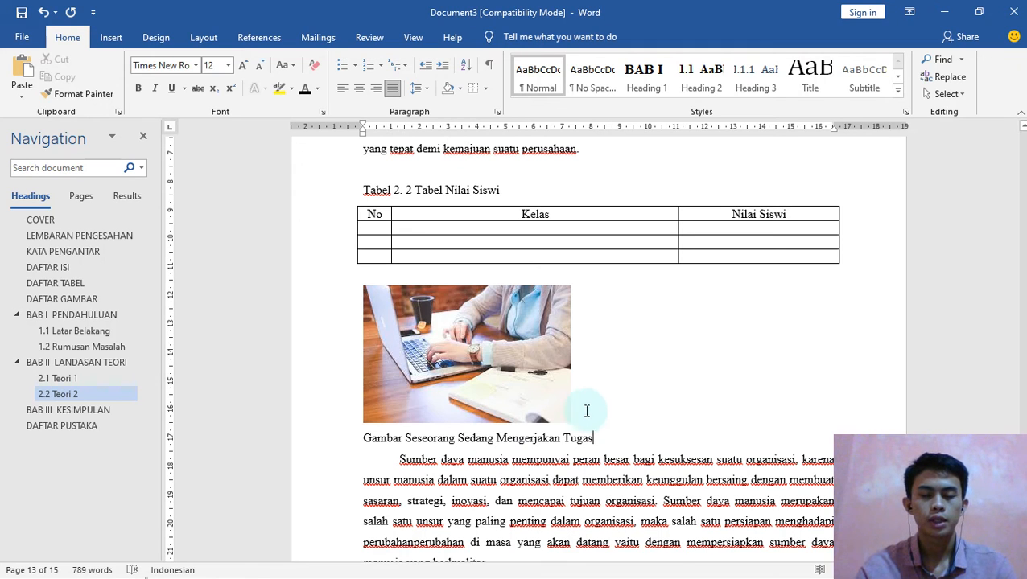
Insert a caption with the label "Gambar 2." in front of the picture title "Gambar Seseorang Sedang Mengerjakan Tugas".
{"action": "left_click", "coordinate": [359, 439]}
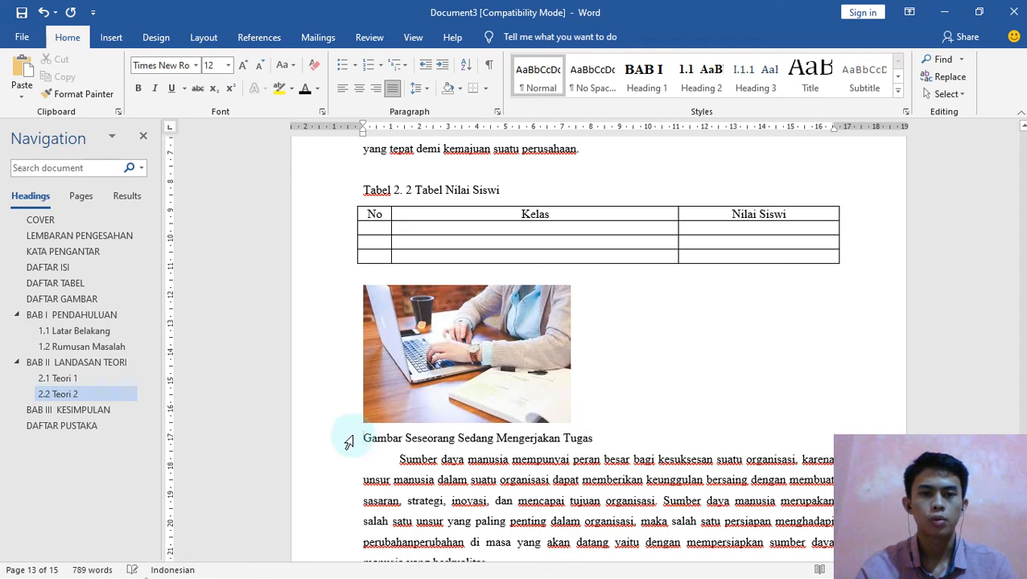
{"action": "left_click", "coordinate": [258, 37]}
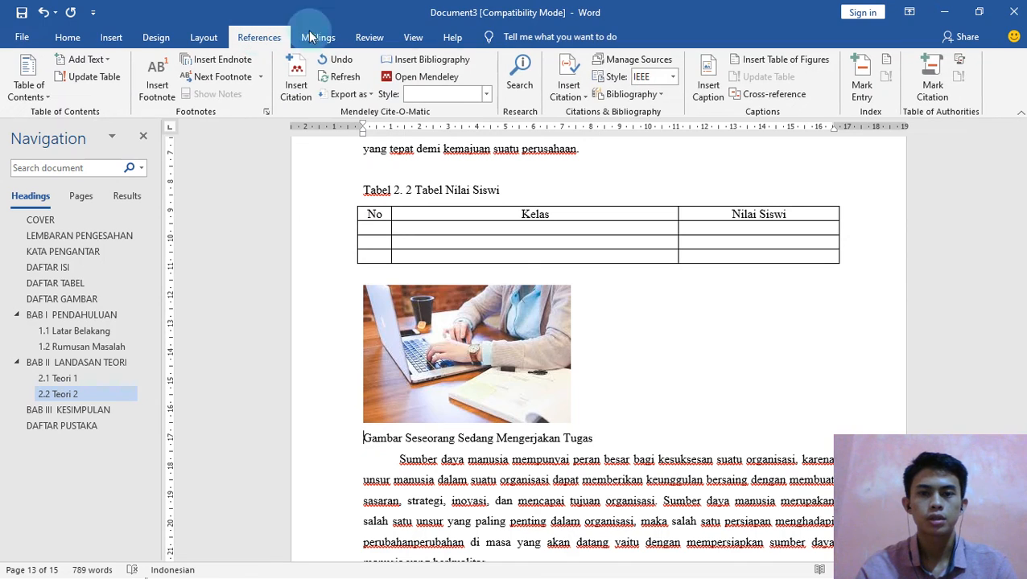
{"action": "left_click", "coordinate": [707, 79]}
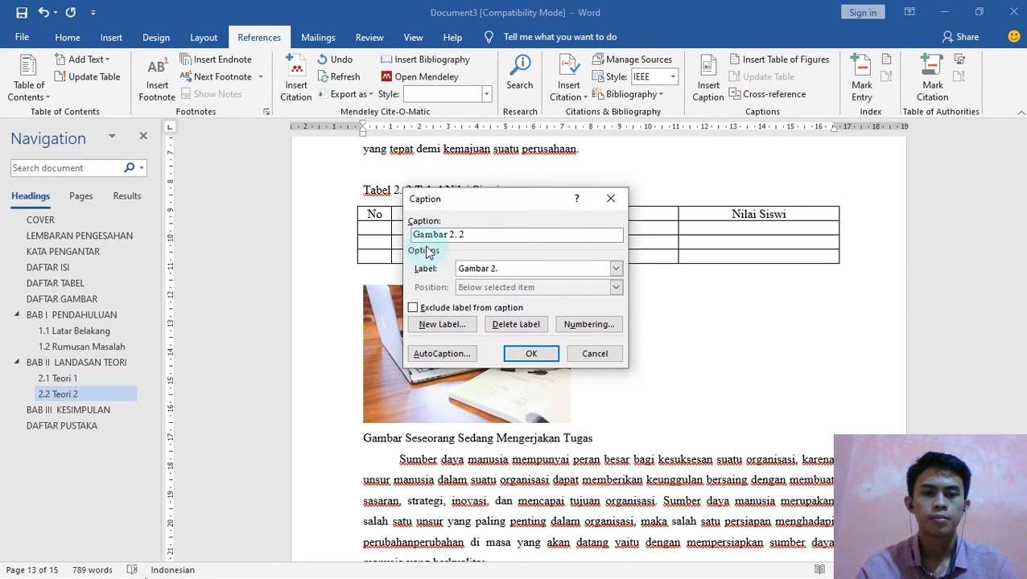
{"action": "left_click", "coordinate": [510, 235]}
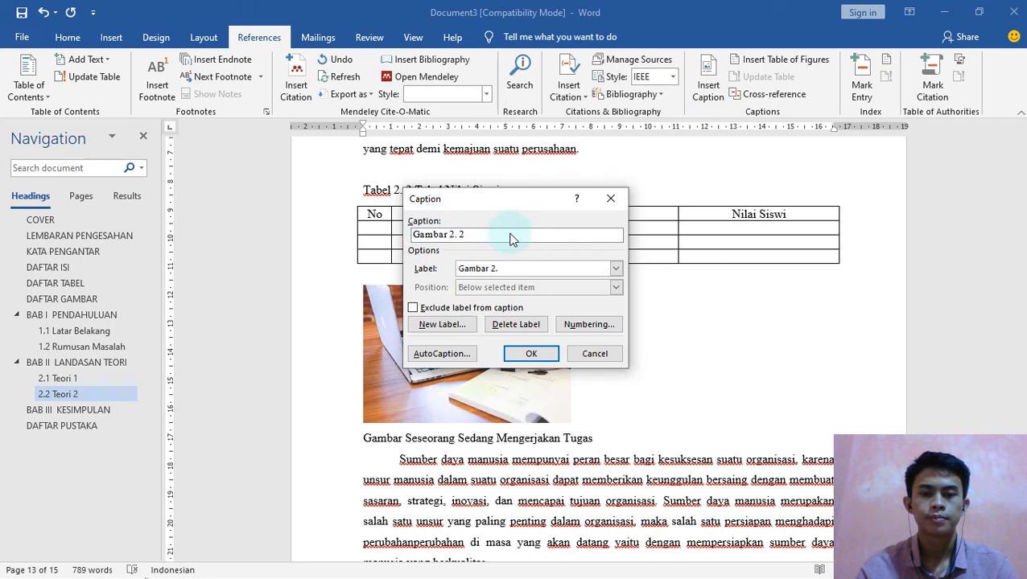
{"action": "left_click", "coordinate": [531, 354]}
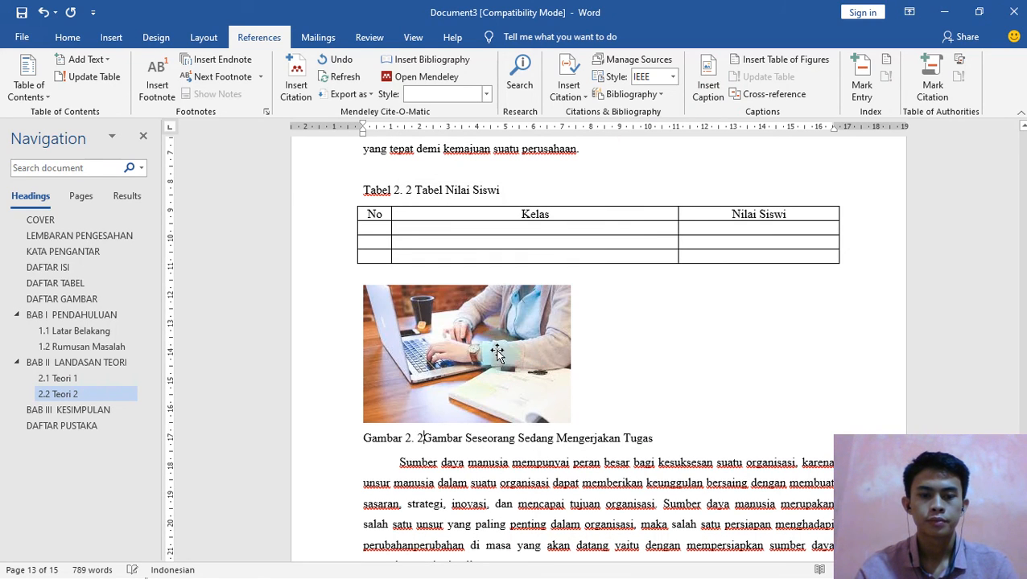
Center the laptop picture and its caption line in section 2.2.
{"action": "left_click_drag", "start_coordinate": [345, 293], "coordinate": [424, 448]}
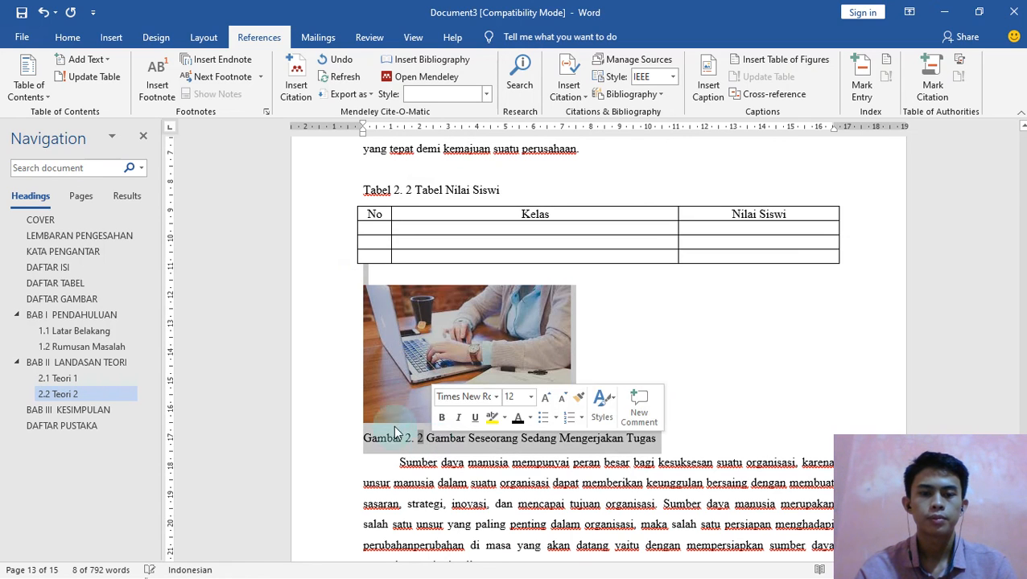
{"action": "left_click", "coordinate": [61, 39]}
{"action": "left_click", "coordinate": [359, 89]}
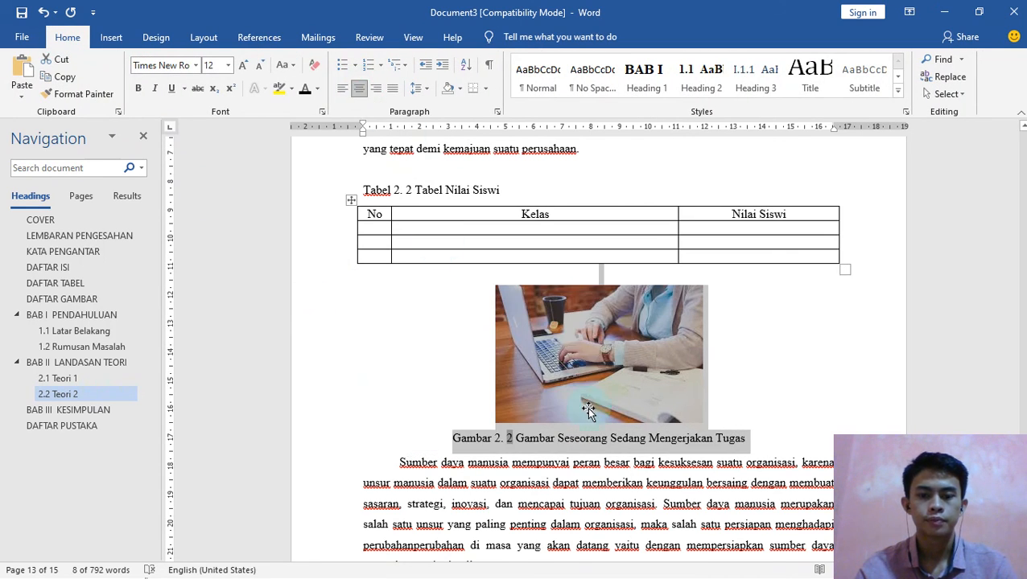
{"action": "left_click", "coordinate": [753, 438]}
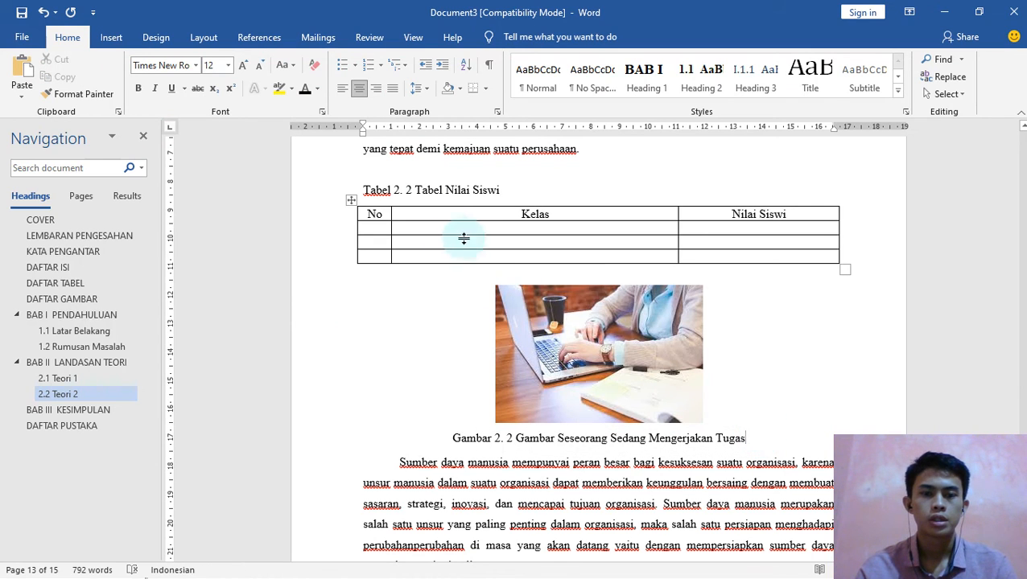
Add an empty line in the Normal style below the DAFTAR GAMBAR heading.
{"action": "left_click", "coordinate": [87, 299]}
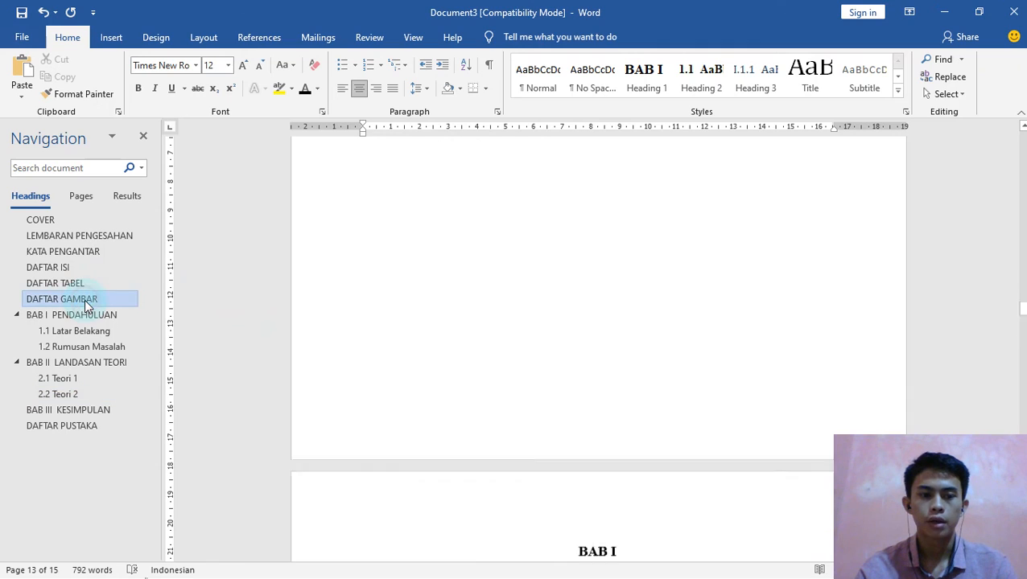
{"action": "left_click", "coordinate": [694, 157]}
{"action": "key", "text": "ctrl+Return"}
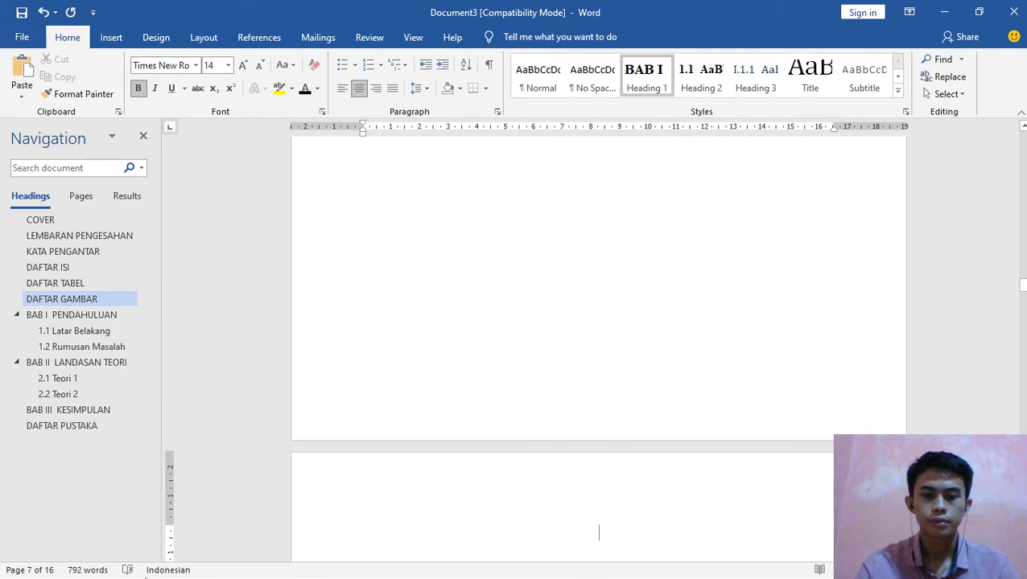
{"action": "left_click", "coordinate": [539, 77]}
{"action": "scroll", "coordinate": [626, 250], "scroll_direction": "up", "scroll_amount": 3}
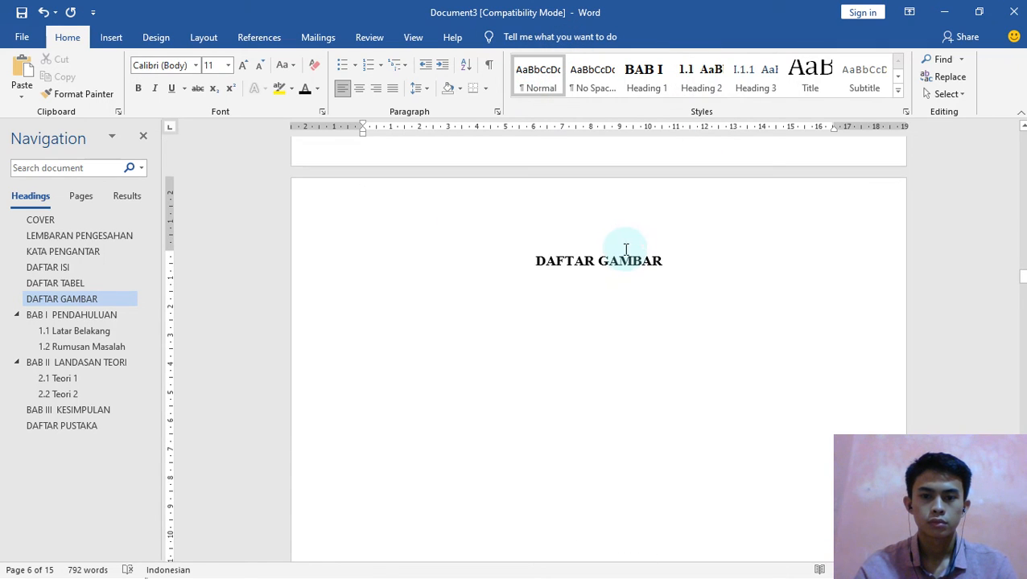
Try to insert a table of figures under DAFTAR GAMBAR using the second "Gambar 1." caption label, and undo it.
{"action": "left_click", "coordinate": [259, 37]}
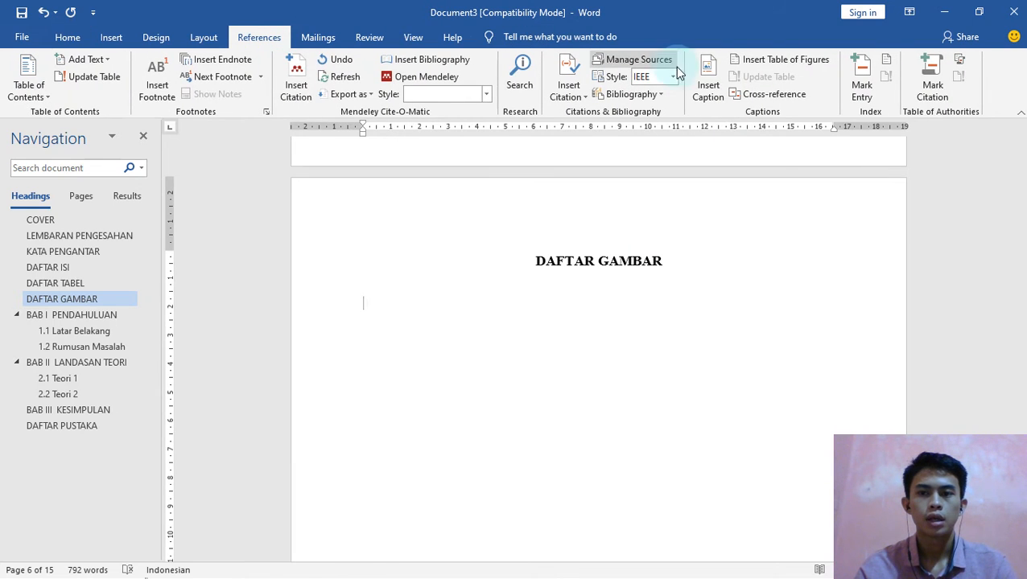
{"action": "left_click", "coordinate": [753, 62]}
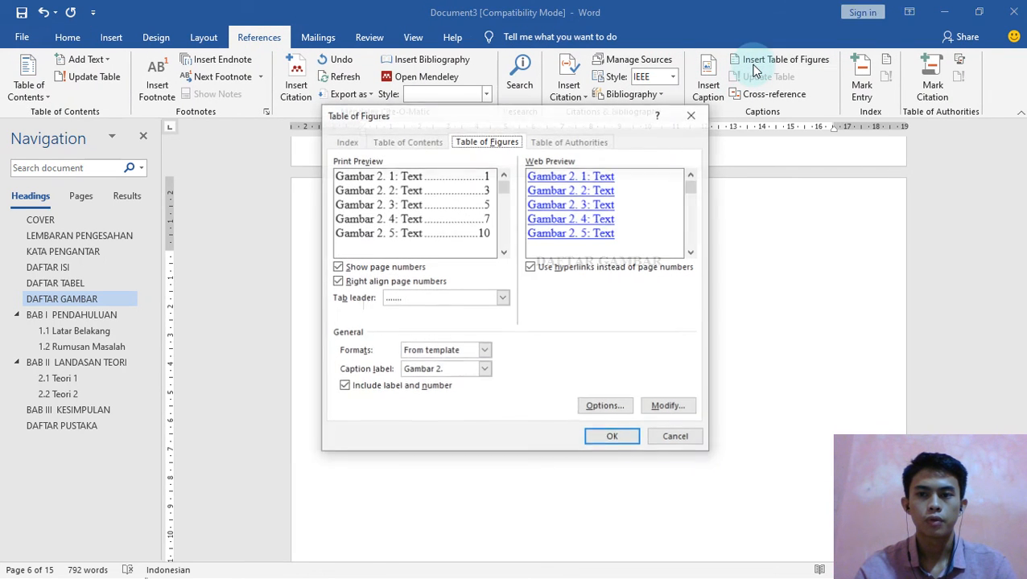
{"action": "left_click", "coordinate": [485, 370]}
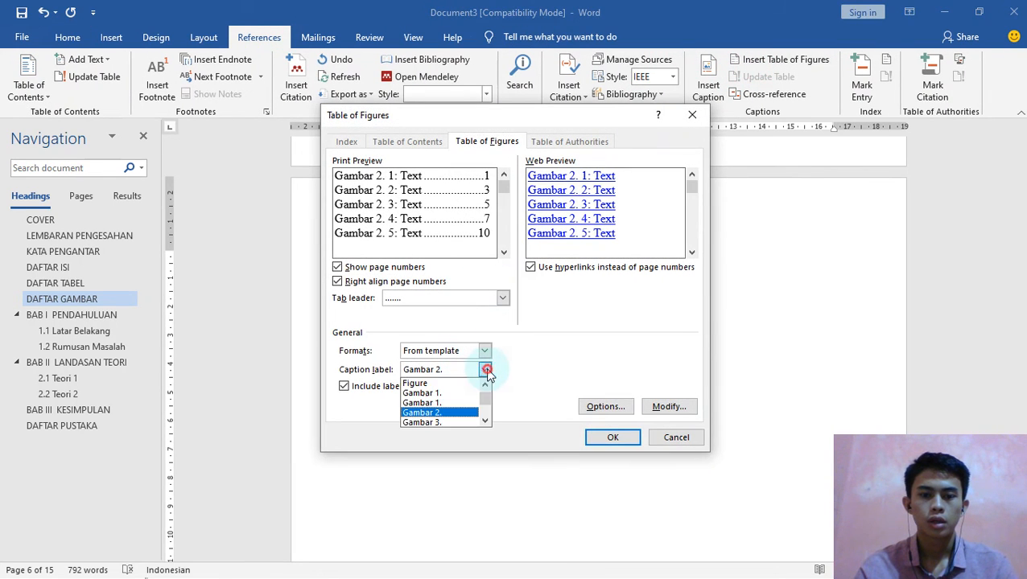
{"action": "left_click", "coordinate": [452, 404]}
{"action": "left_click", "coordinate": [668, 408]}
{"action": "left_click", "coordinate": [596, 333]}
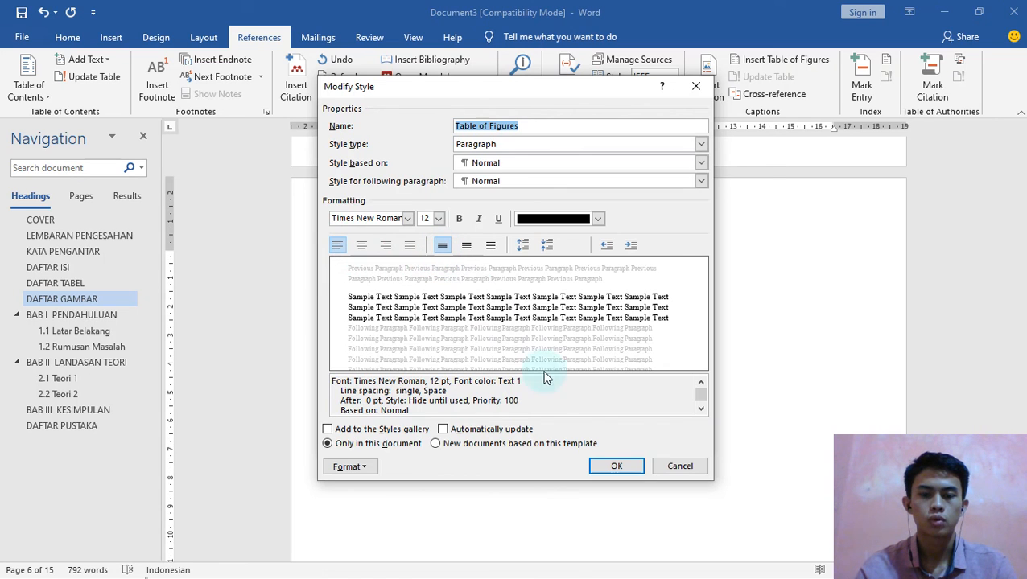
{"action": "left_click", "coordinate": [610, 470]}
{"action": "left_click", "coordinate": [537, 412]}
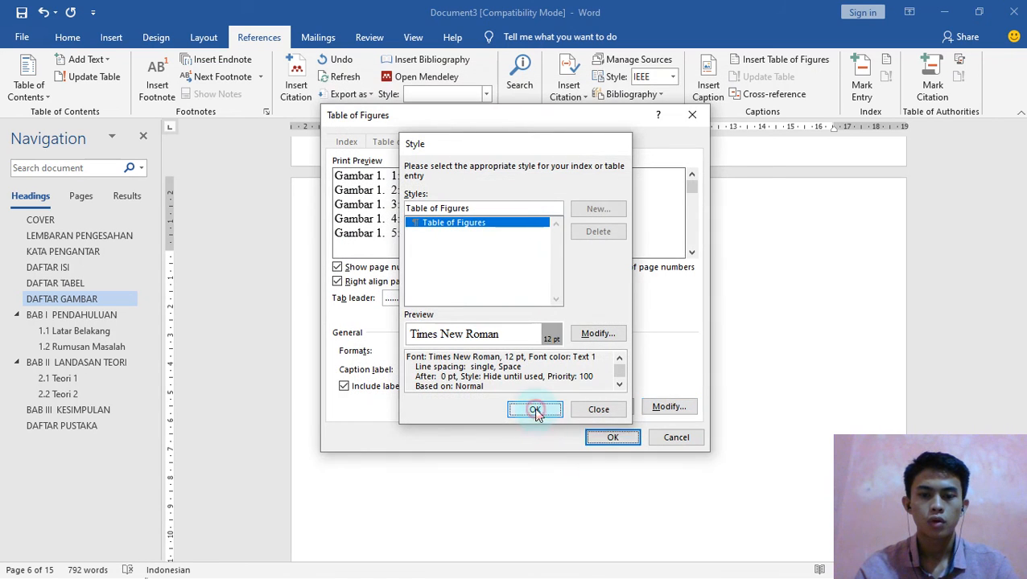
{"action": "left_click", "coordinate": [598, 434]}
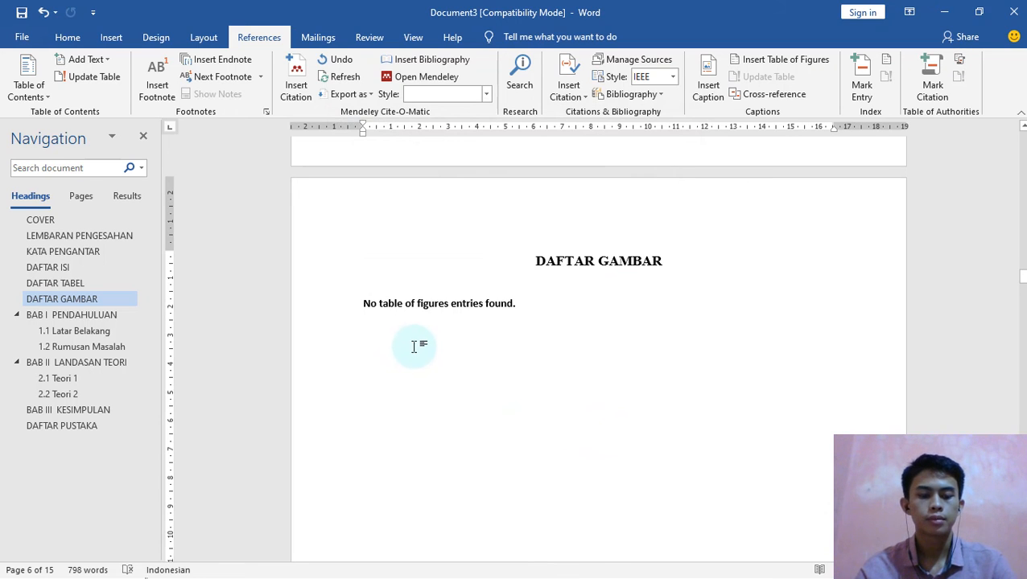
{"action": "key", "text": "ctrl+z"}
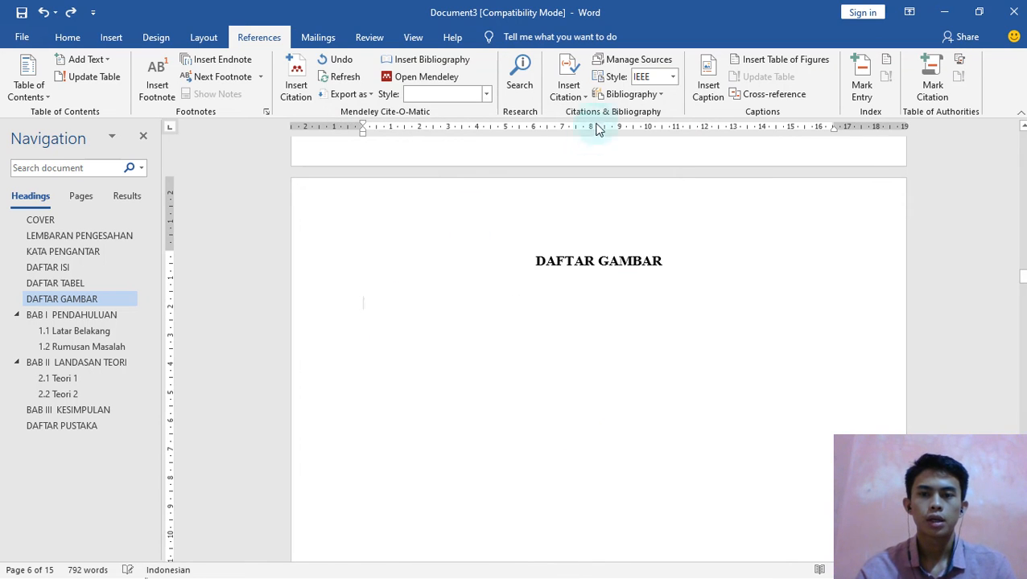
Insert a table of figures under DAFTAR GAMBAR for the first "Gambar 1." caption label, with entries in Times New Roman 12 pt, single spacing.
{"action": "left_click", "coordinate": [738, 64]}
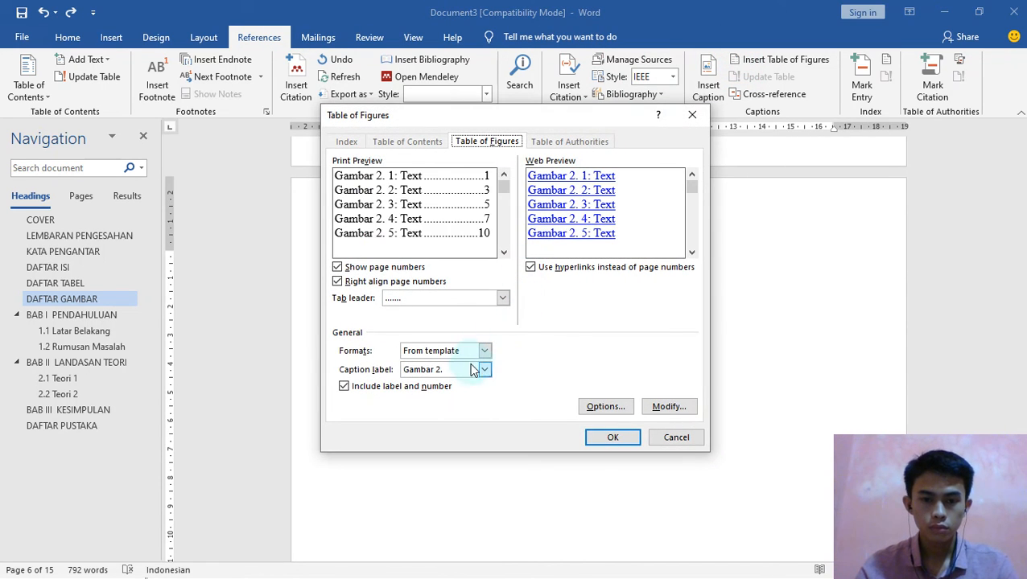
{"action": "left_click", "coordinate": [483, 372]}
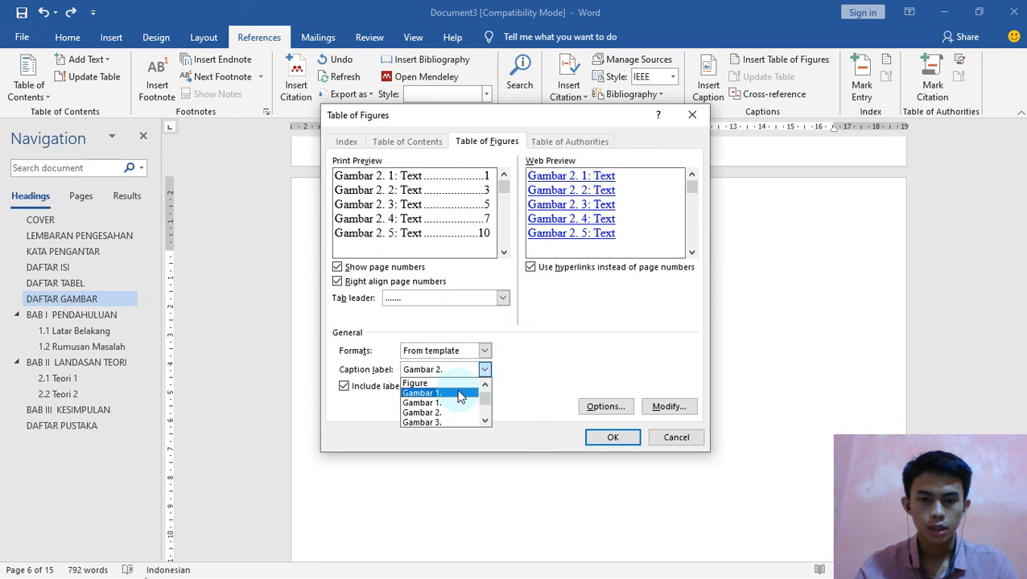
{"action": "left_click", "coordinate": [460, 394]}
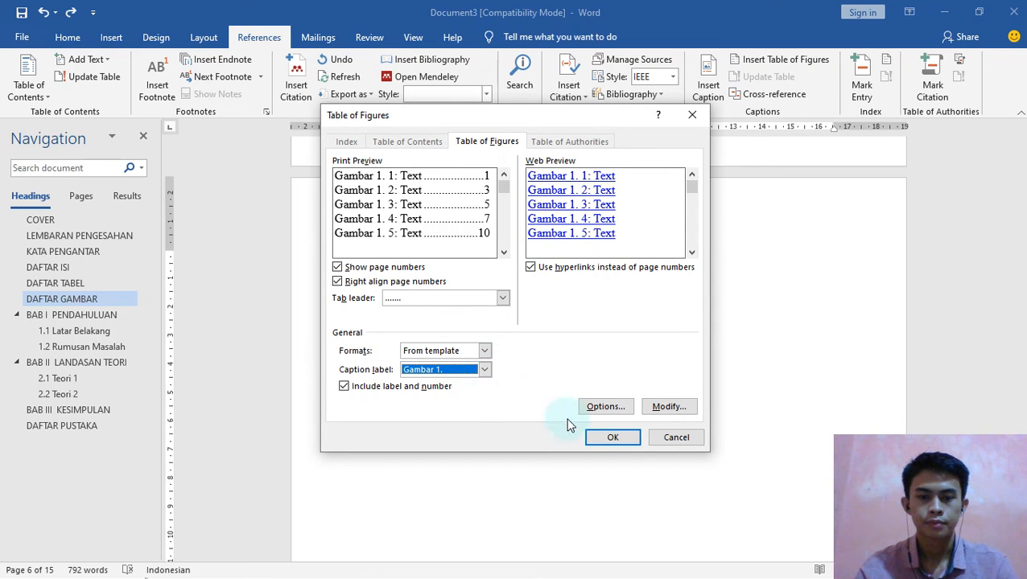
{"action": "left_click", "coordinate": [668, 407]}
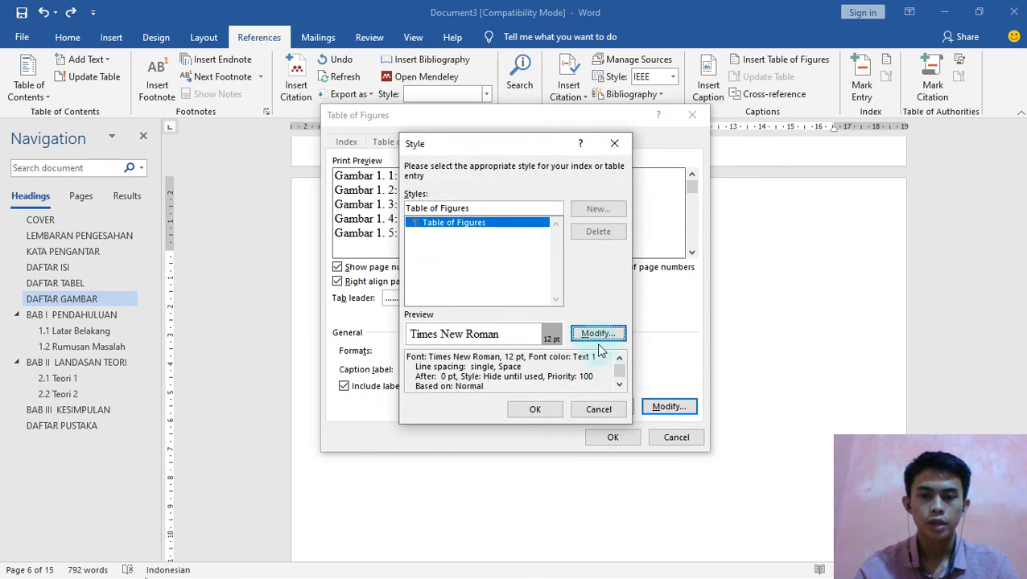
{"action": "left_click", "coordinate": [595, 334]}
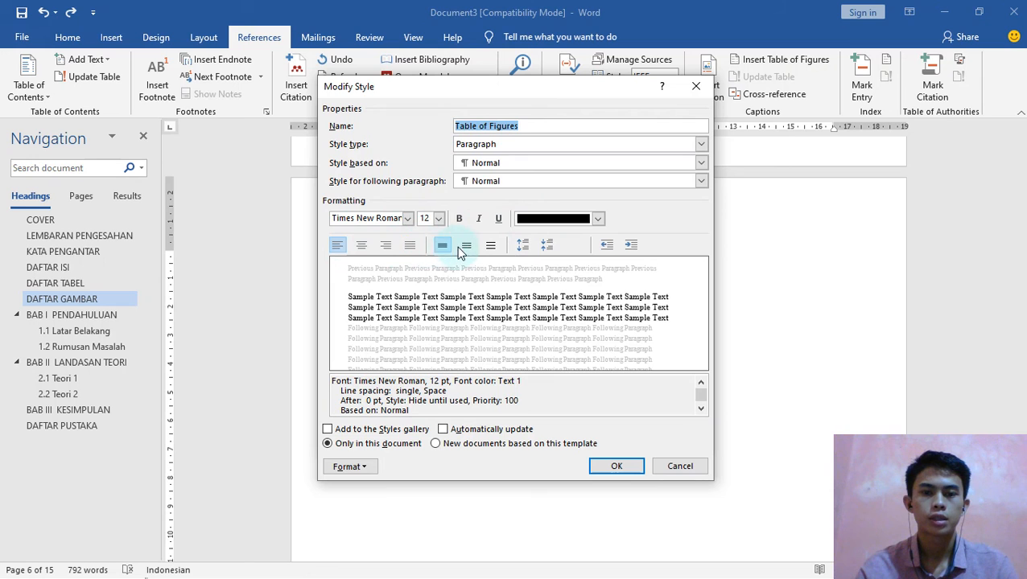
{"action": "left_click", "coordinate": [615, 467]}
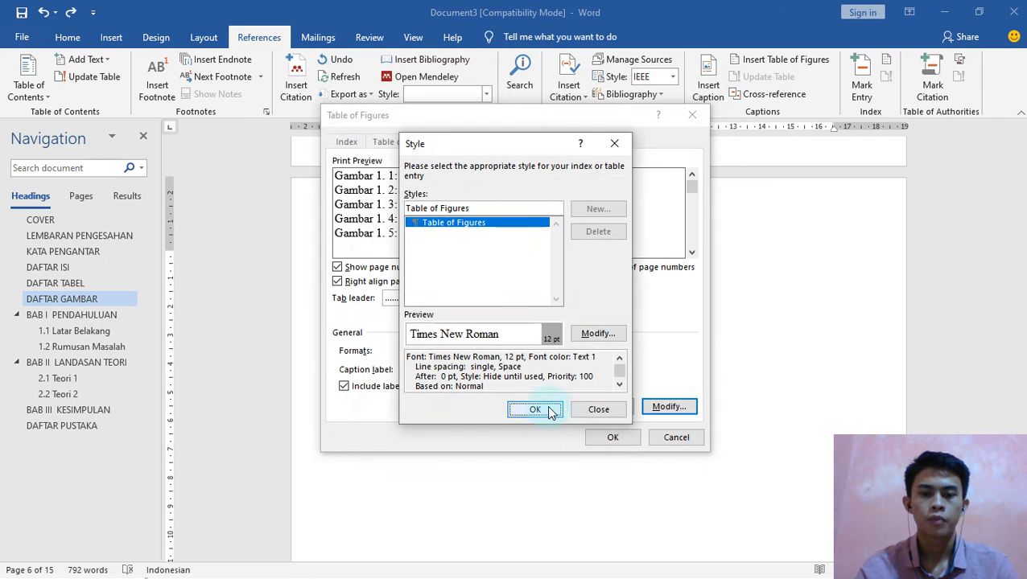
{"action": "left_click", "coordinate": [546, 409]}
{"action": "left_click", "coordinate": [612, 437]}
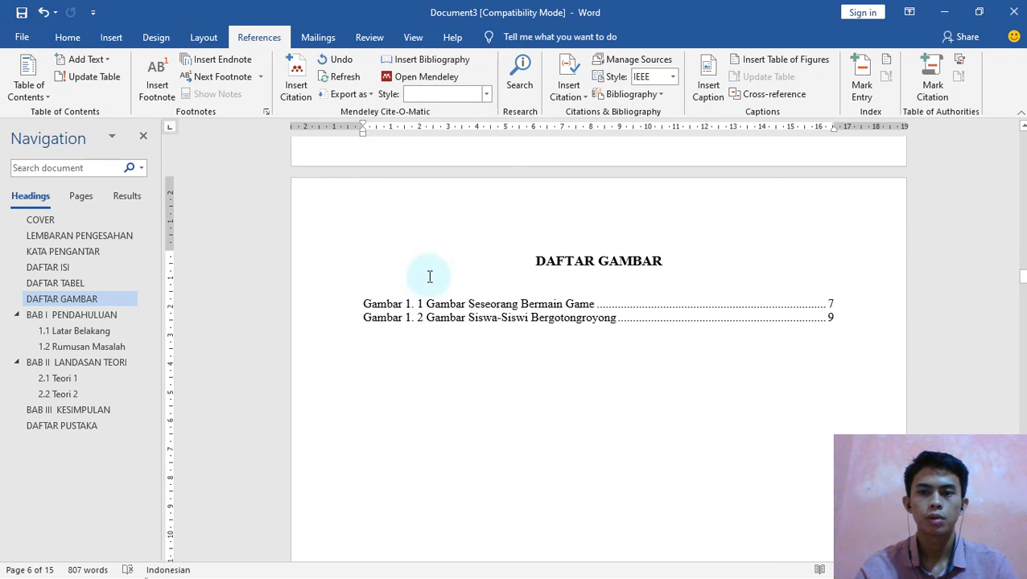
Insert a second table of figures below the chapter 1 entries for the caption label "Gambar 2.", in Times New Roman 12 pt, single spacing.
{"action": "left_click", "coordinate": [742, 61]}
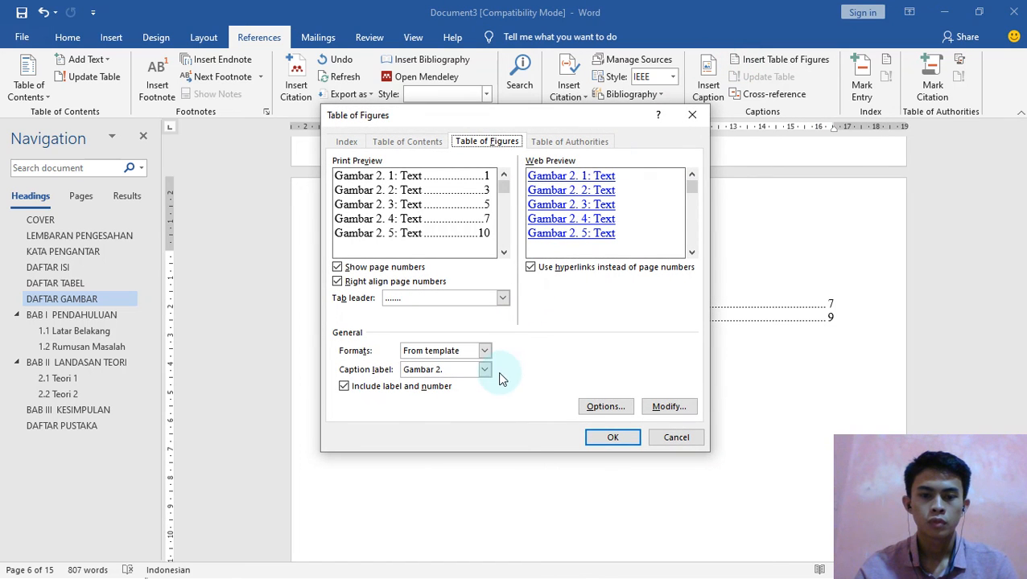
{"action": "left_click", "coordinate": [484, 371]}
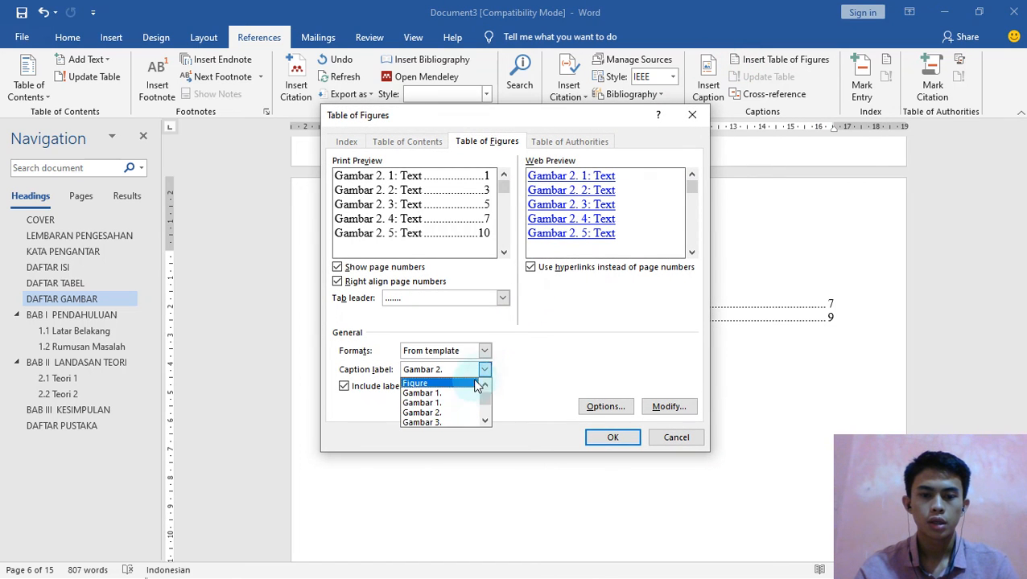
{"action": "left_click", "coordinate": [453, 415]}
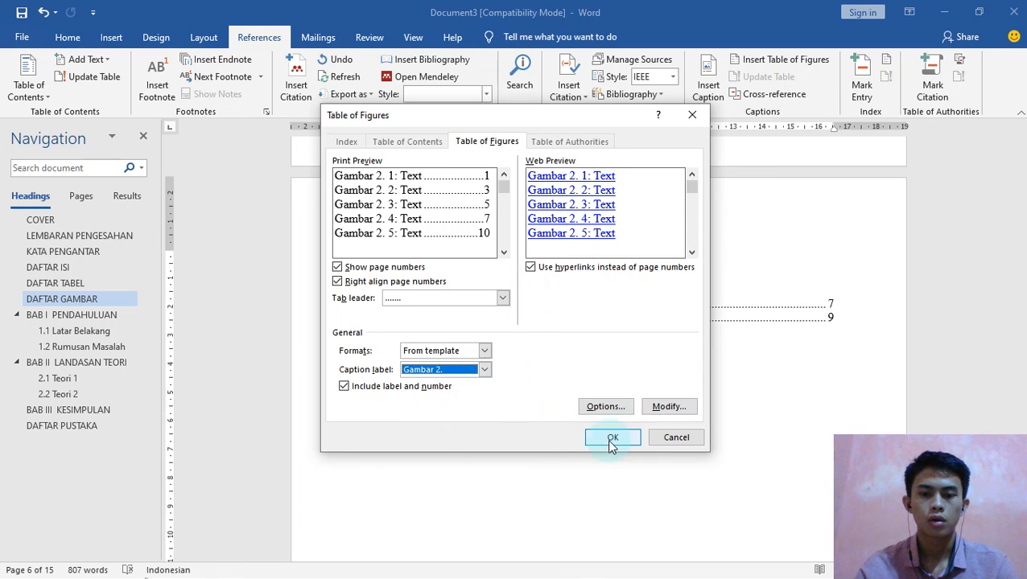
{"action": "left_click", "coordinate": [667, 407]}
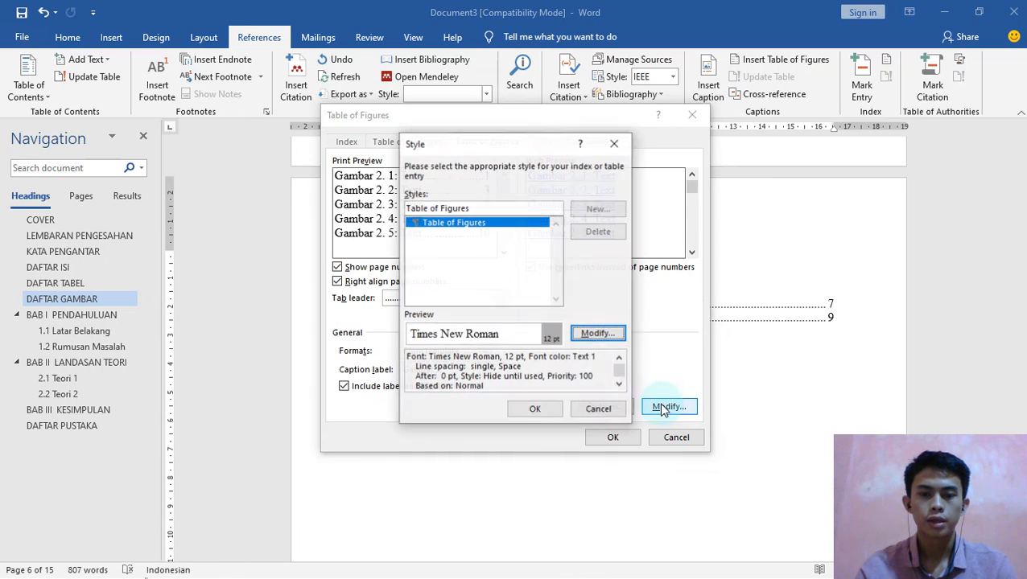
{"action": "left_click", "coordinate": [588, 334]}
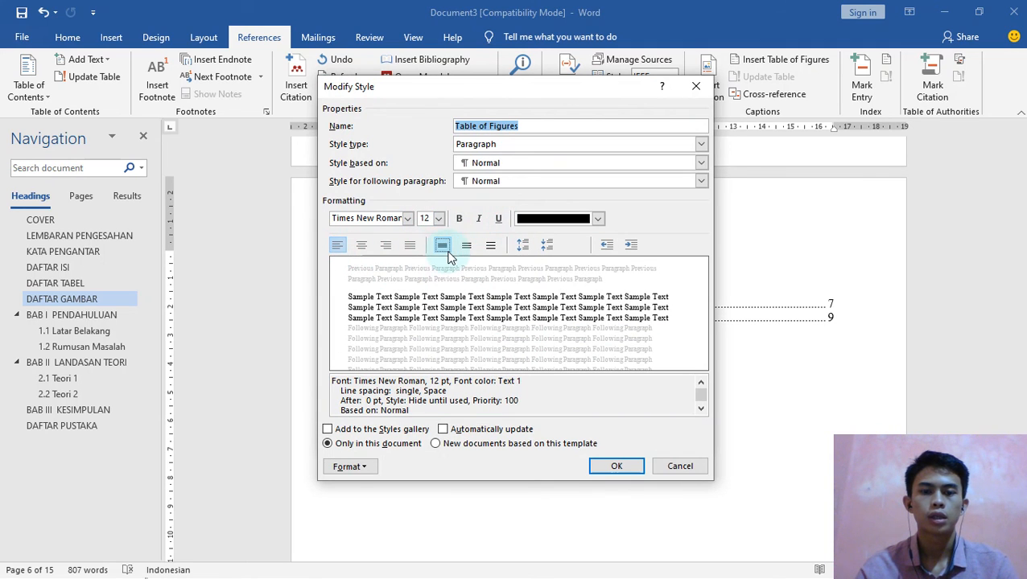
{"action": "left_click", "coordinate": [621, 467]}
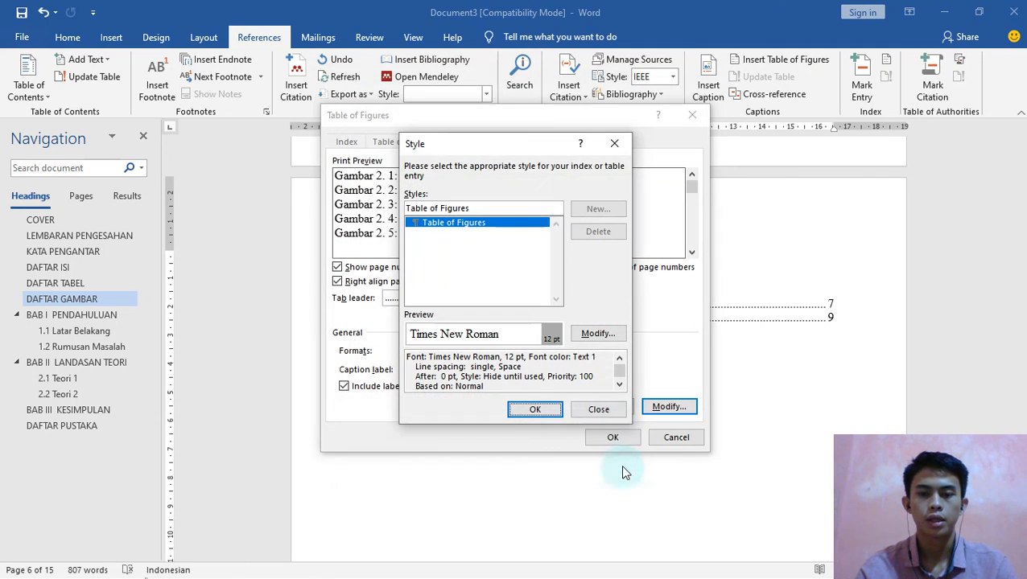
{"action": "left_click", "coordinate": [527, 411]}
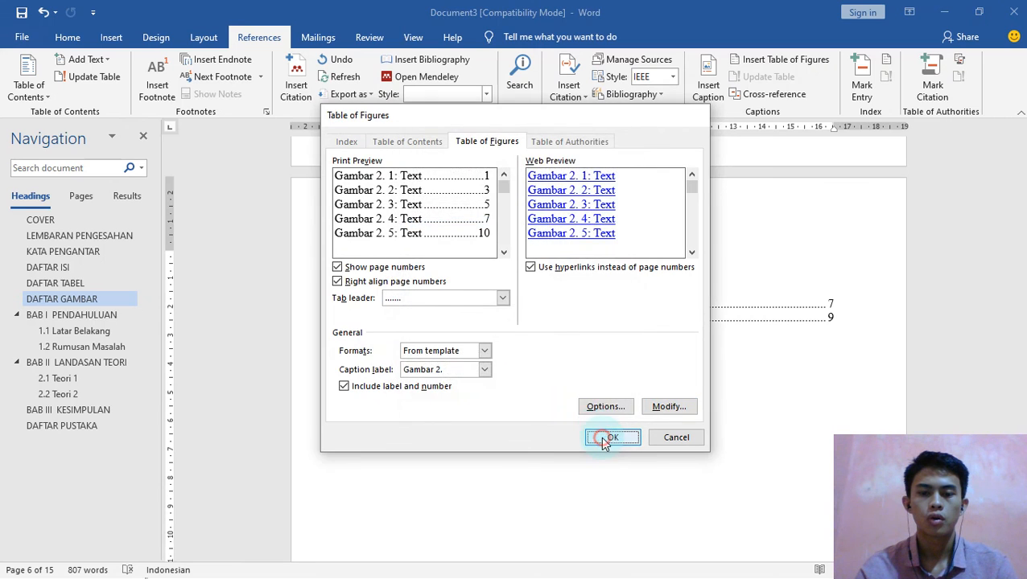
{"action": "left_click", "coordinate": [612, 438]}
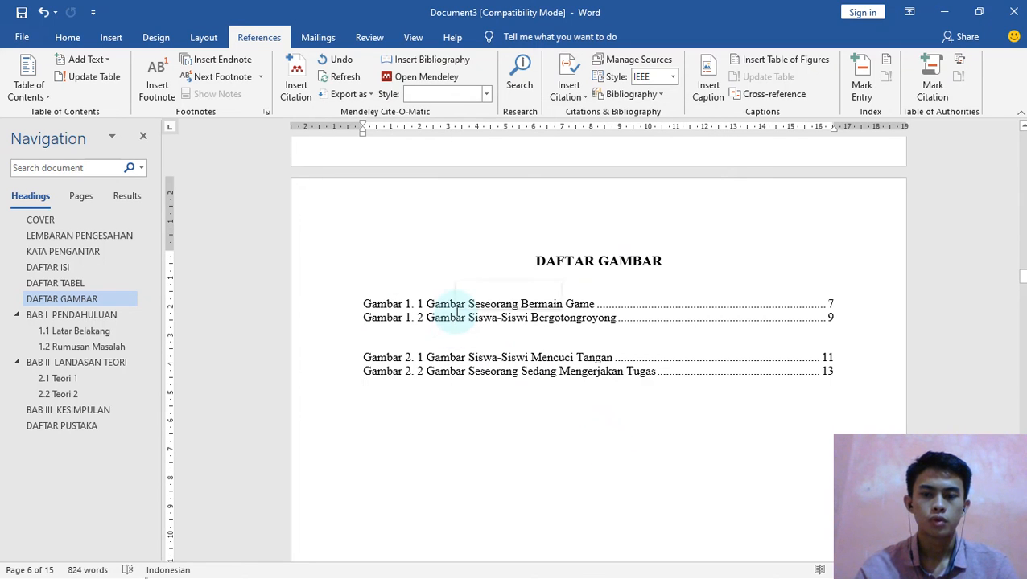
Remove the blank lines between the Gambar 1. and Gambar 2. entries in DAFTAR GAMBAR.
{"action": "left_click", "coordinate": [363, 381]}
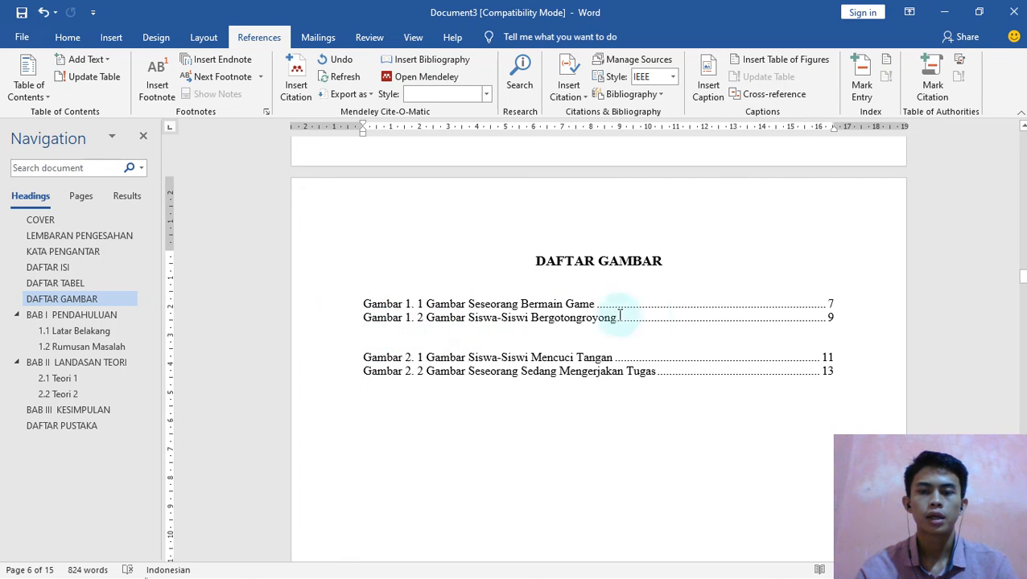
{"action": "left_click", "coordinate": [837, 317]}
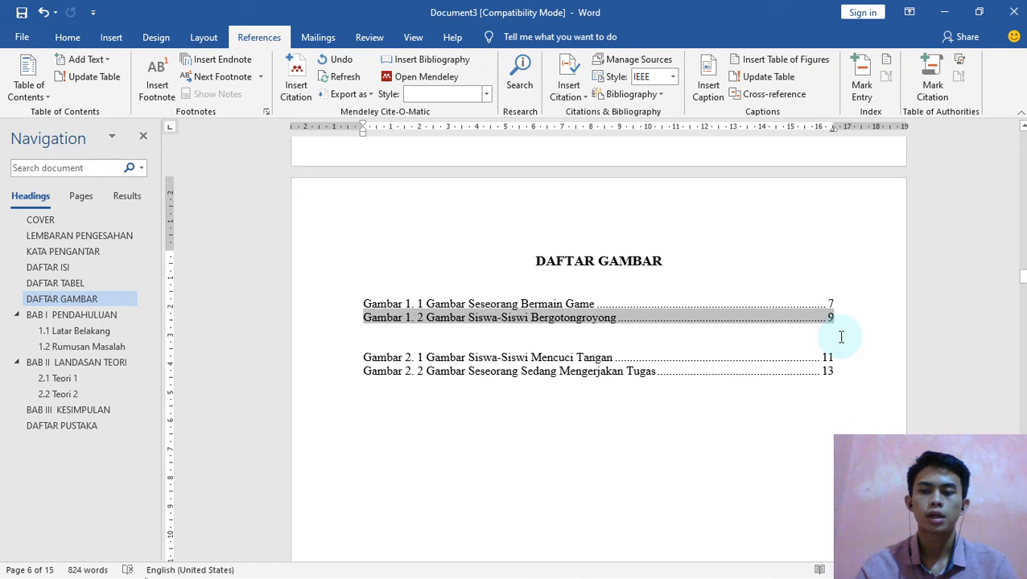
{"action": "key", "text": "Delete"}
{"action": "key", "text": "Delete"}
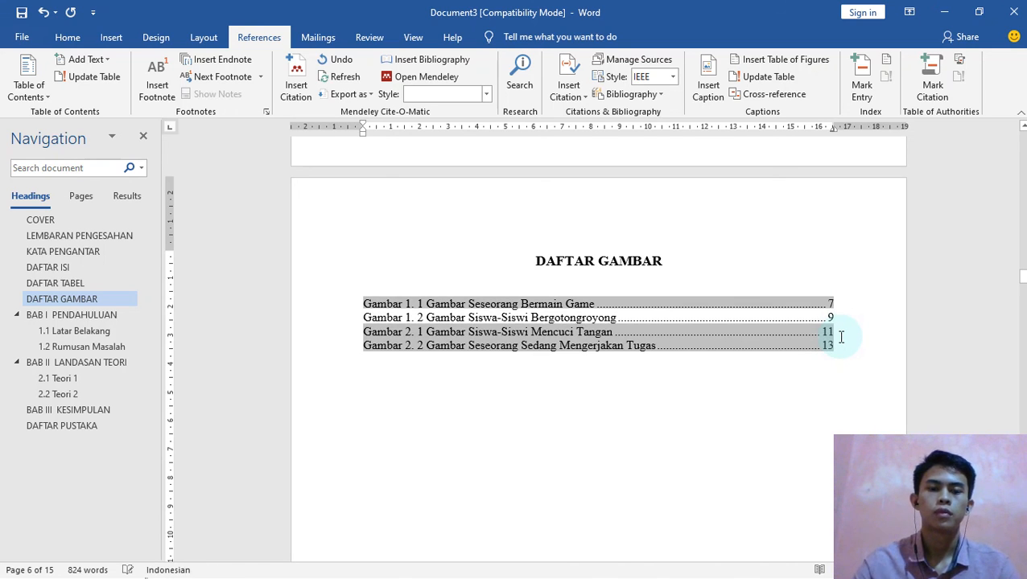
{"action": "left_click", "coordinate": [680, 260]}
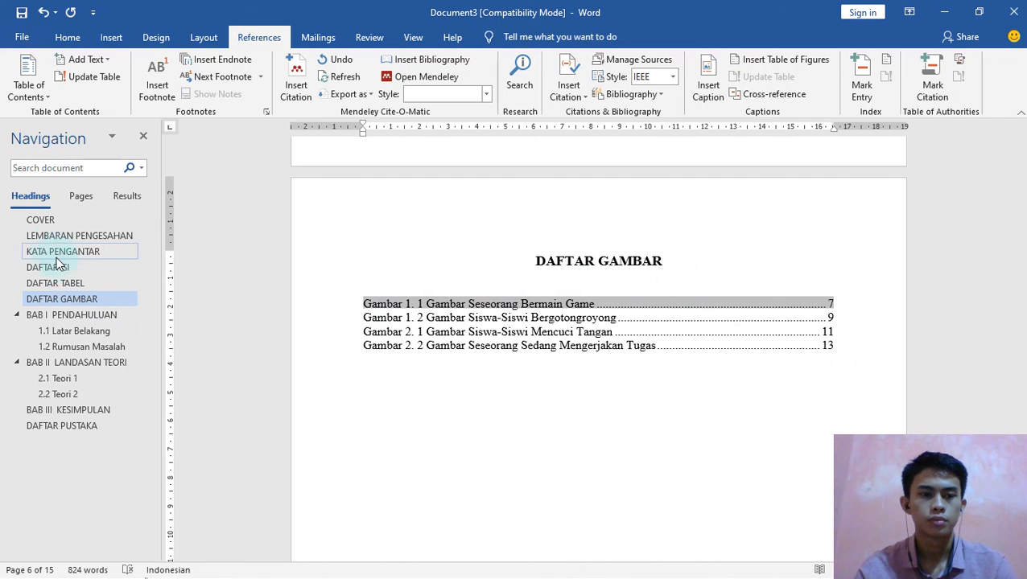
Review the thesis pages from COVER through section 1.1 Latar Belakang, checking the front matter and the chapter 1 table and figure captions.
{"action": "left_click", "coordinate": [68, 218]}
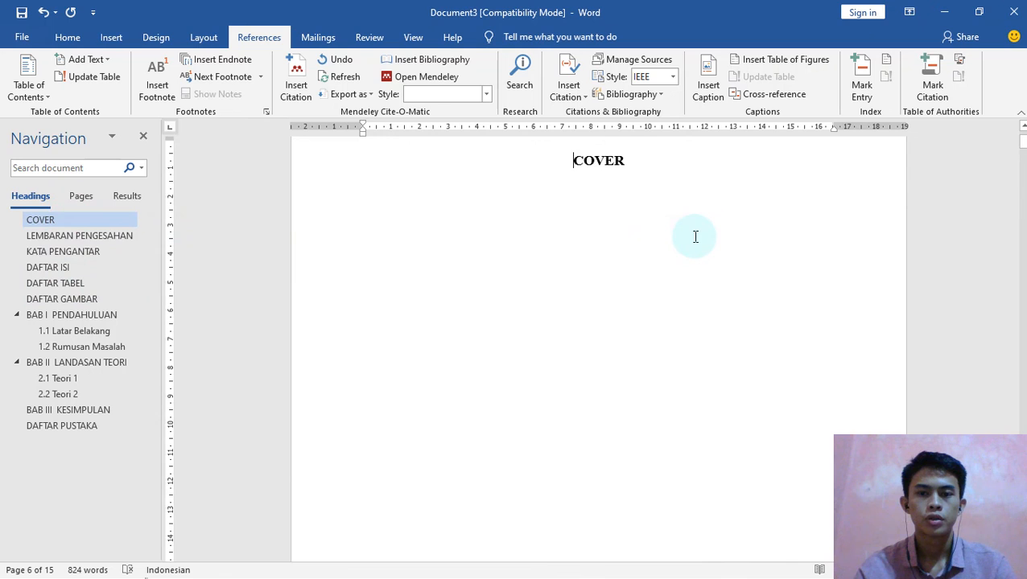
{"action": "scroll", "coordinate": [709, 233], "scroll_direction": "down", "scroll_amount": 10}
{"action": "scroll", "coordinate": [721, 227], "scroll_direction": "down", "scroll_amount": 5}
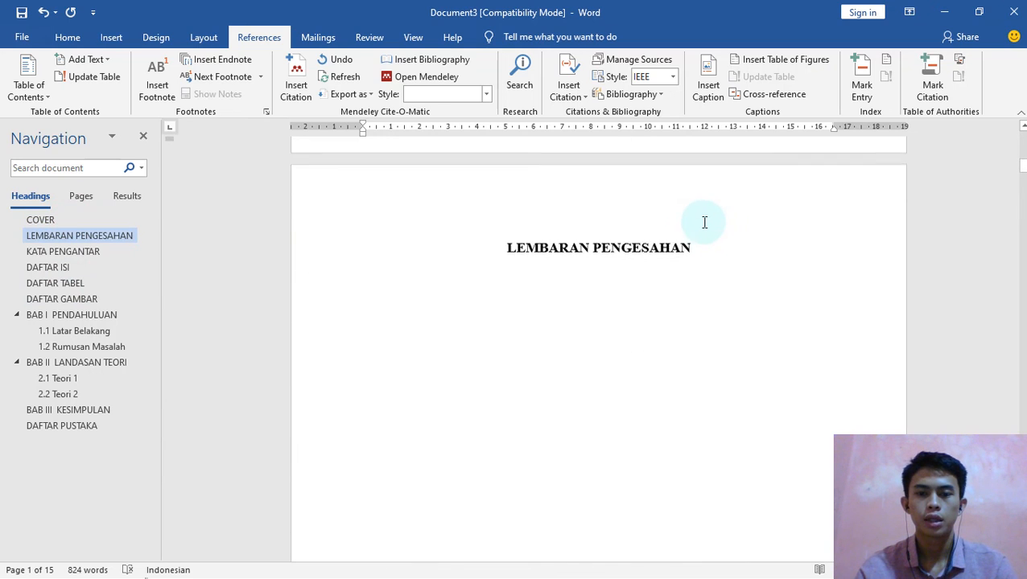
{"action": "scroll", "coordinate": [704, 222], "scroll_direction": "up", "scroll_amount": 2}
{"action": "scroll", "coordinate": [704, 222], "scroll_direction": "down", "scroll_amount": 8}
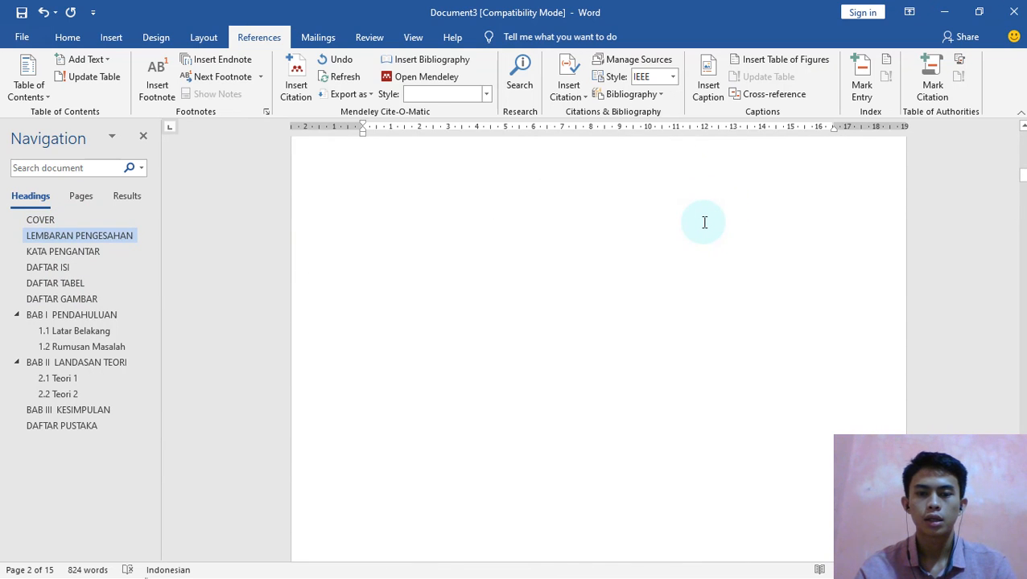
{"action": "scroll", "coordinate": [695, 216], "scroll_direction": "down", "scroll_amount": 4}
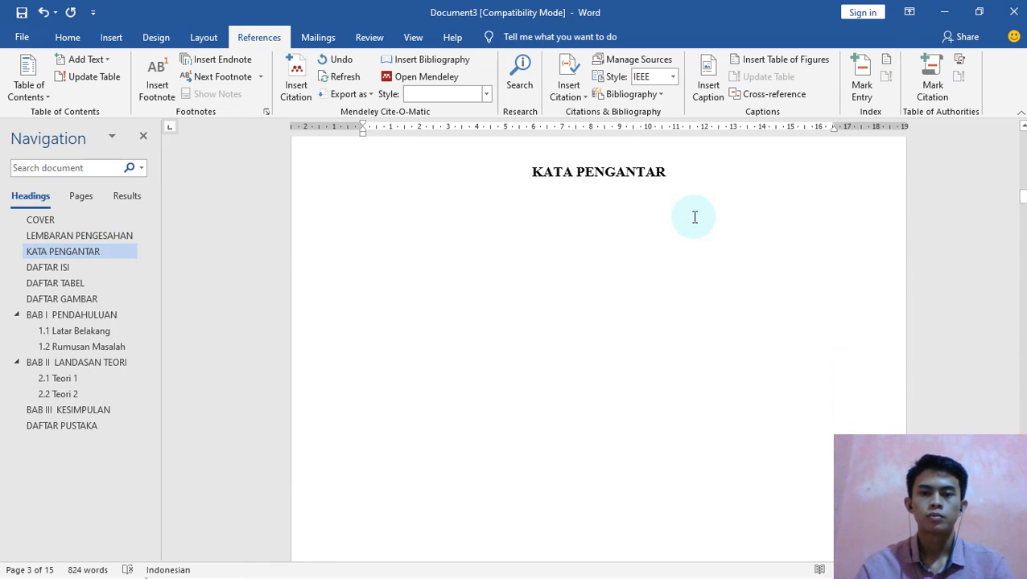
{"action": "scroll", "coordinate": [695, 216], "scroll_direction": "down", "scroll_amount": 2}
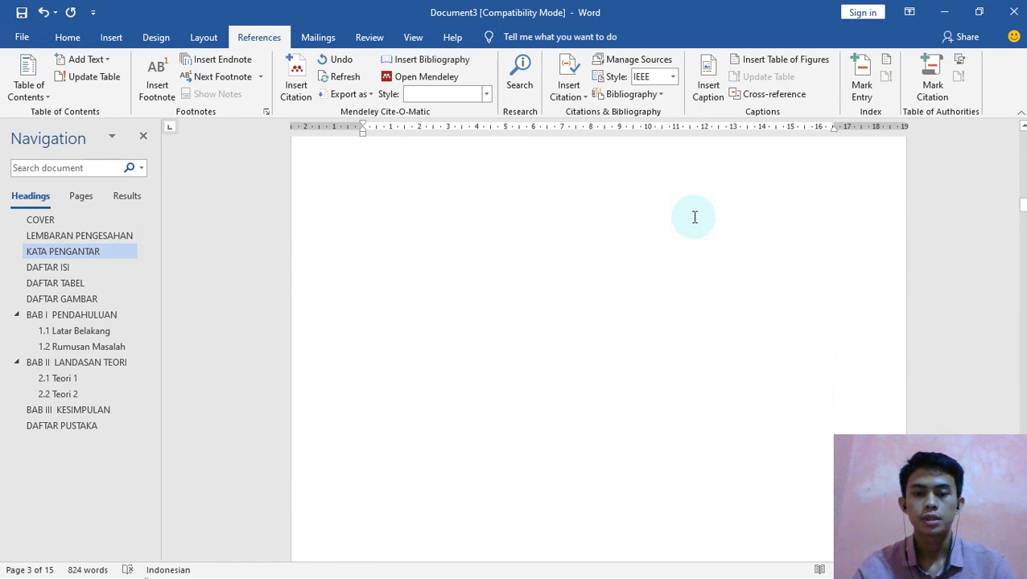
{"action": "scroll", "coordinate": [684, 221], "scroll_direction": "down", "scroll_amount": 15}
{"action": "scroll", "coordinate": [635, 237], "scroll_direction": "down", "scroll_amount": 12}
{"action": "scroll", "coordinate": [635, 236], "scroll_direction": "down", "scroll_amount": 10}
{"action": "scroll", "coordinate": [626, 237], "scroll_direction": "down", "scroll_amount": 8}
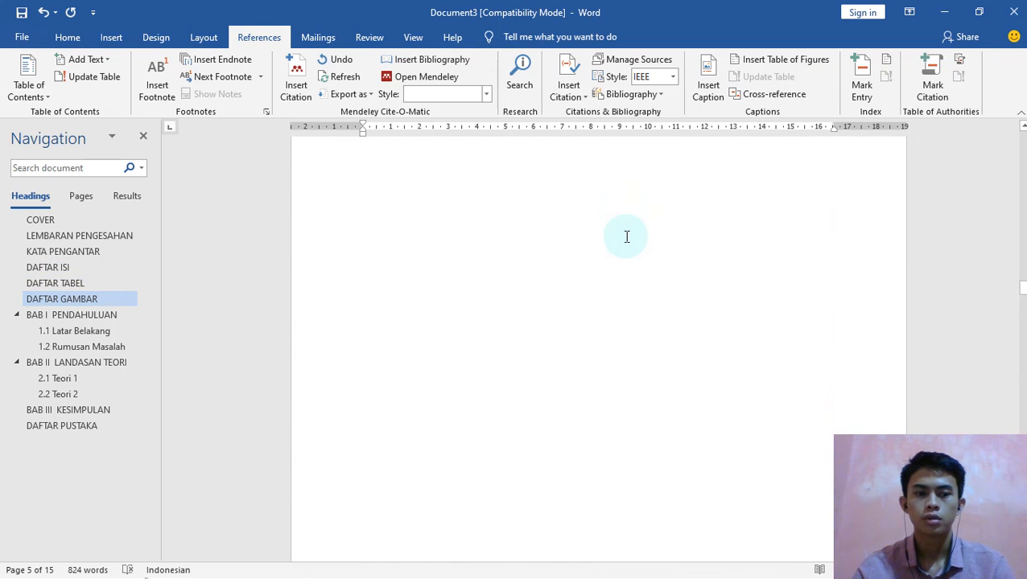
{"action": "scroll", "coordinate": [627, 236], "scroll_direction": "down", "scroll_amount": 12}
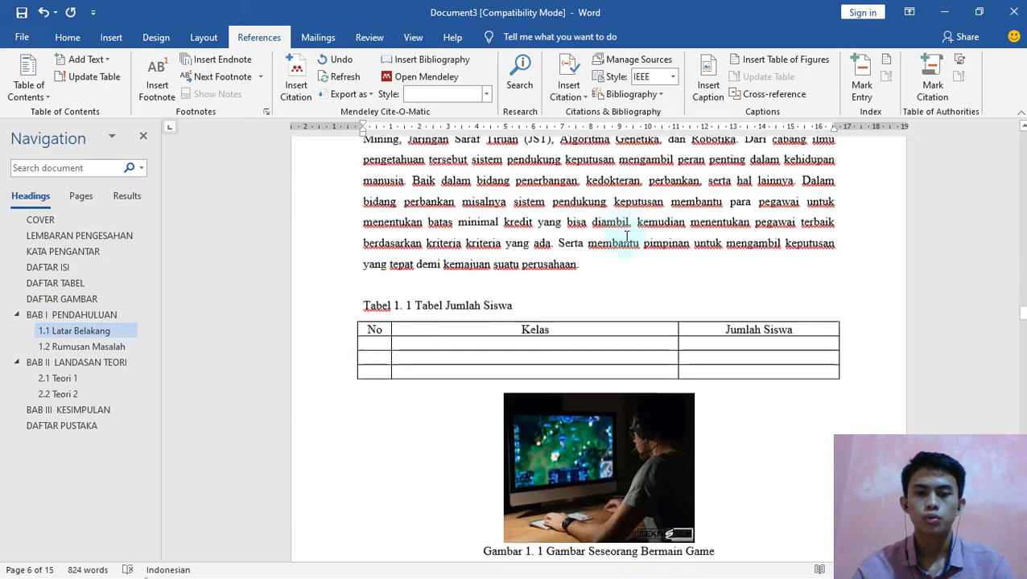
{"action": "scroll", "coordinate": [627, 237], "scroll_direction": "down", "scroll_amount": 3}
{"action": "scroll", "coordinate": [627, 236], "scroll_direction": "up", "scroll_amount": 1}
{"action": "scroll", "coordinate": [625, 240], "scroll_direction": "down", "scroll_amount": 2}
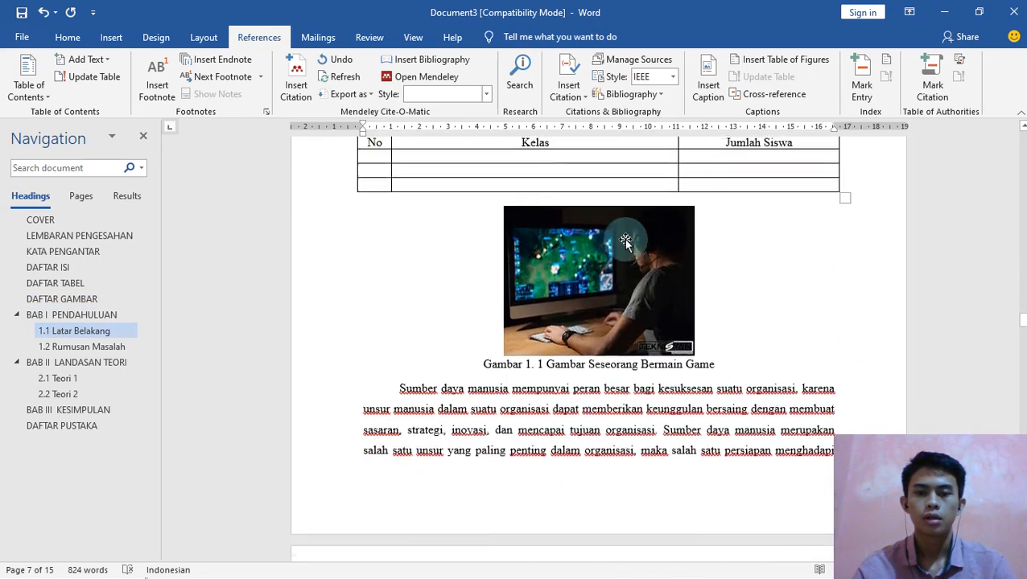
{"action": "scroll", "coordinate": [589, 300], "scroll_direction": "down", "scroll_amount": 8}
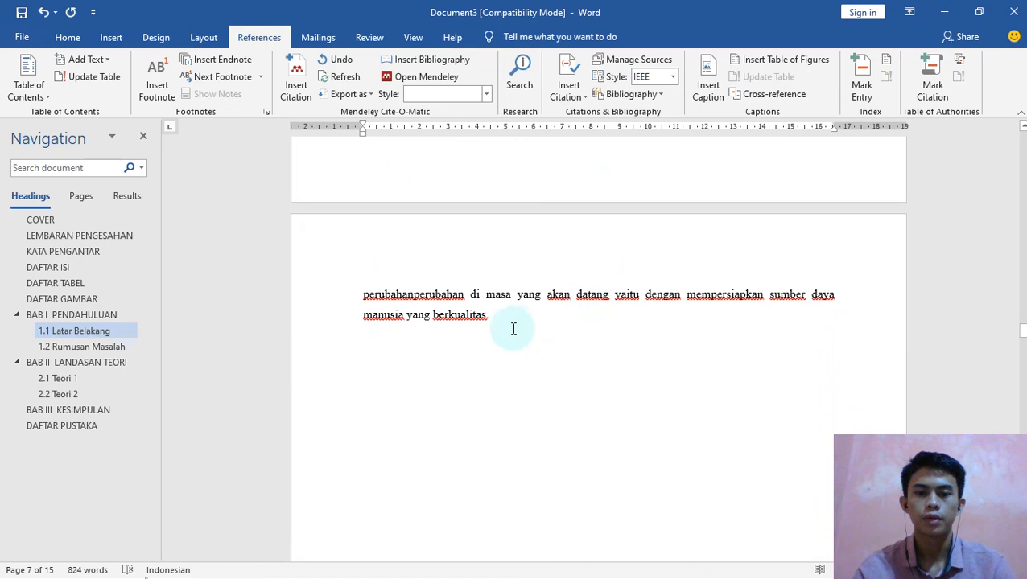
{"action": "scroll", "coordinate": [513, 329], "scroll_direction": "down", "scroll_amount": 3}
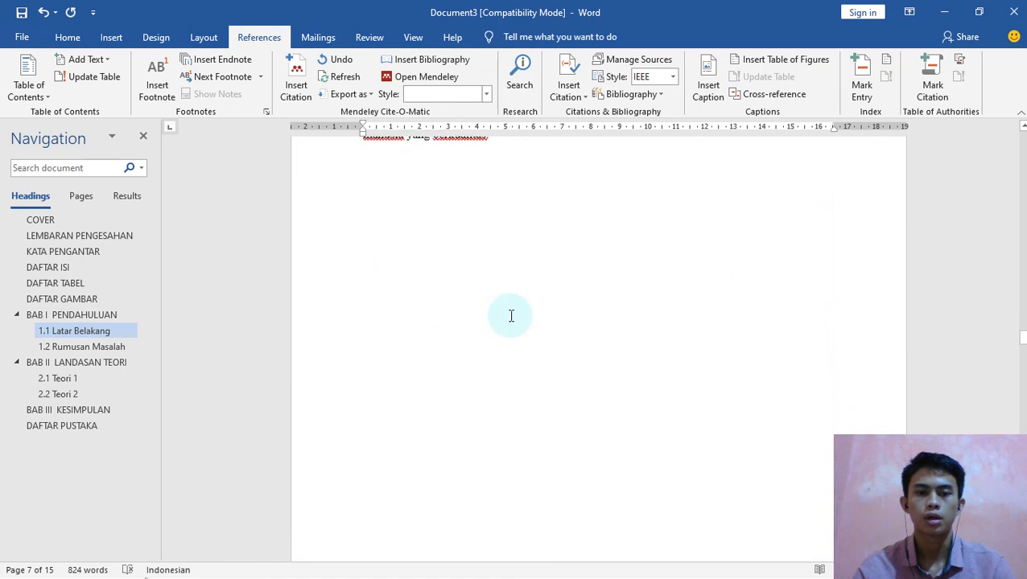
Go to the DAFTAR ISI heading to examine the table of contents entries and their page numbers.
{"action": "left_click", "coordinate": [38, 271]}
{"action": "key", "text": "Return"}
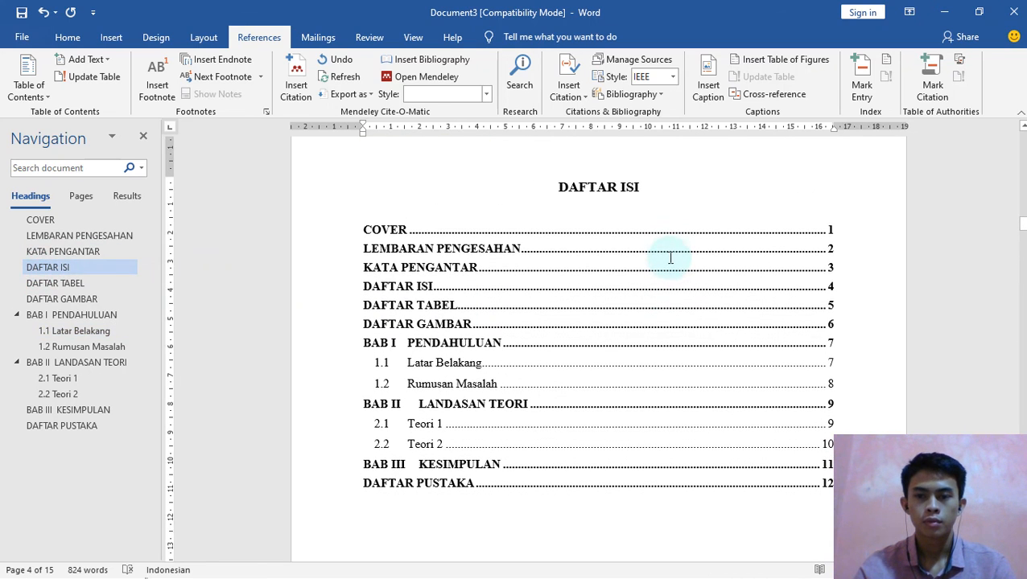